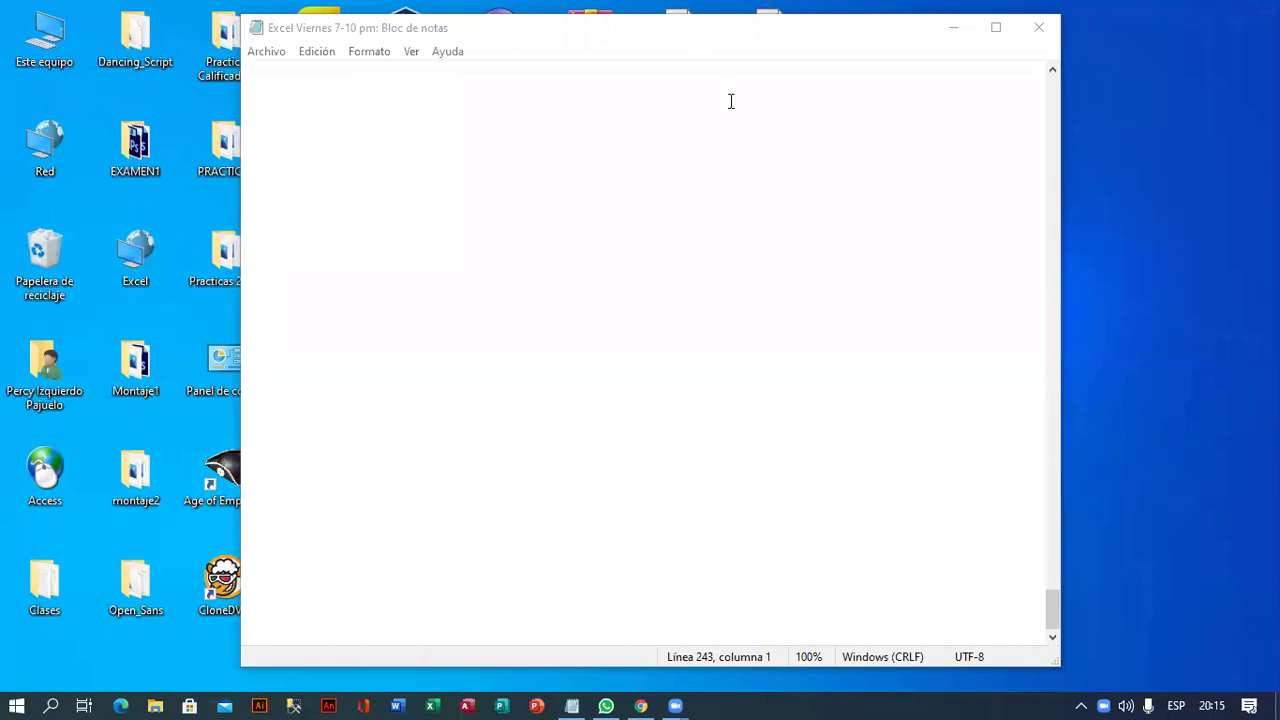
Add the heading 'Operadores logicos' to the notes and underline it with a row of dashes.
{"action": "left_click", "coordinate": [466, 97]}
{"action": "left_click", "coordinate": [491, 123]}
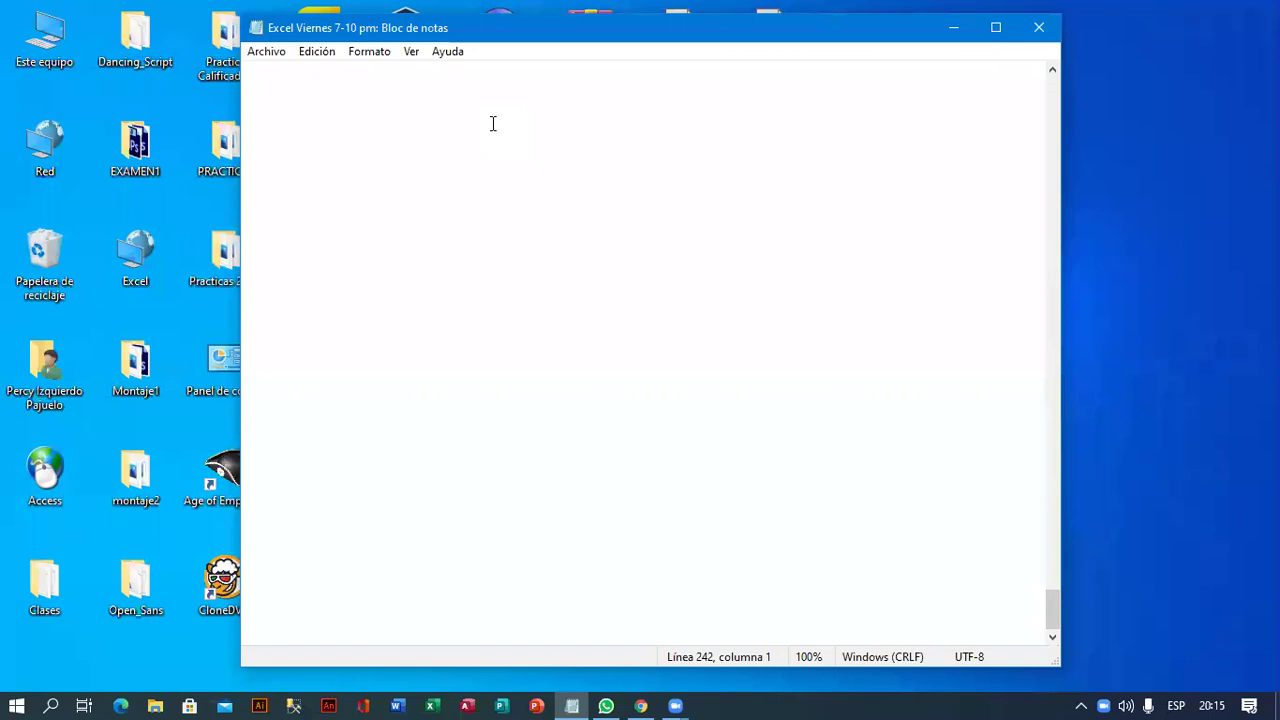
{"action": "type", "text": "0peradores o"}
{"action": "key", "text": "BackSpace"}
{"action": "type", "text": "logivo"}
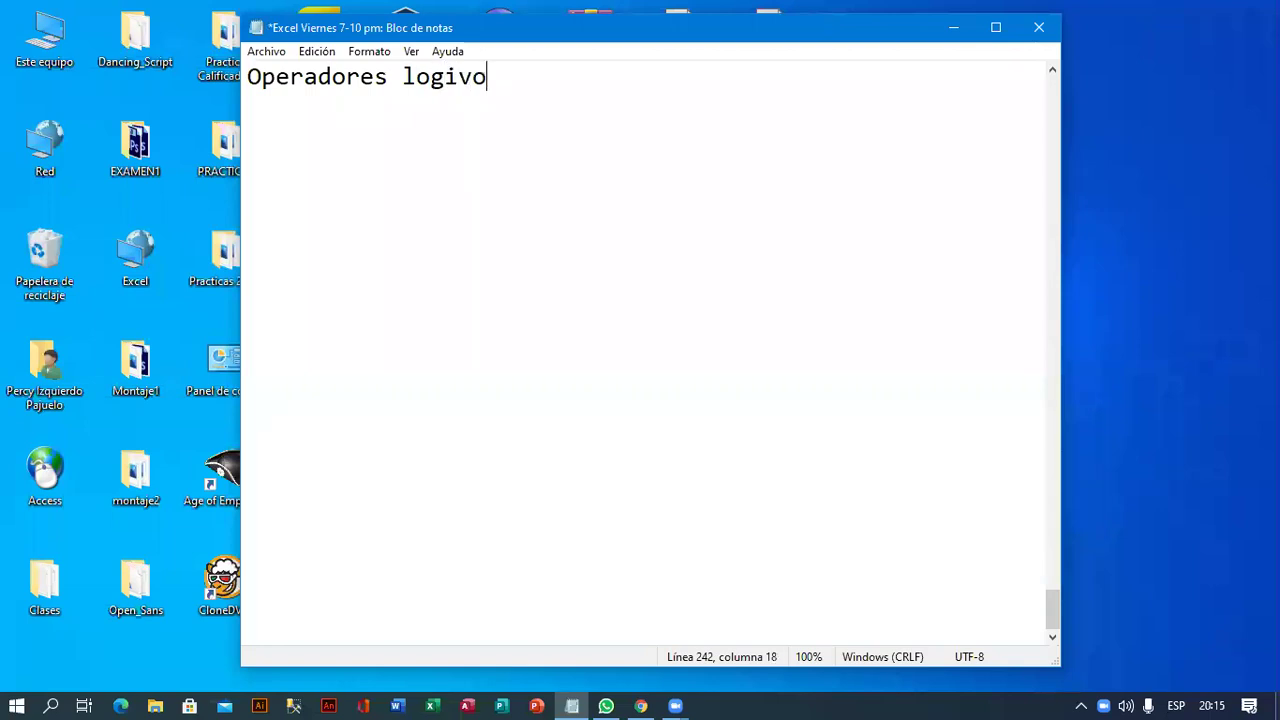
{"action": "key", "text": "BackSpace"}
{"action": "key", "text": "BackSpace"}
{"action": "type", "text": "cos"}
{"action": "key", "text": "Return"}
{"action": "type", "text": "------------------"}
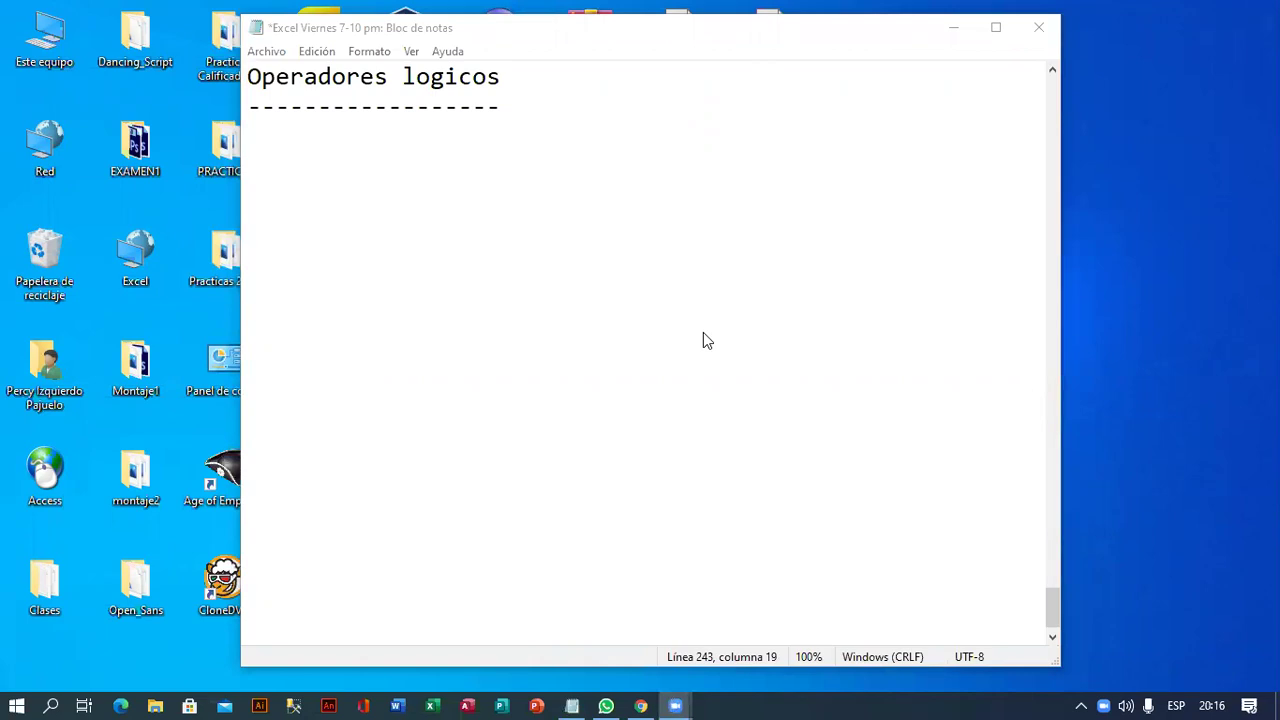
{"action": "left_click", "coordinate": [563, 163]}
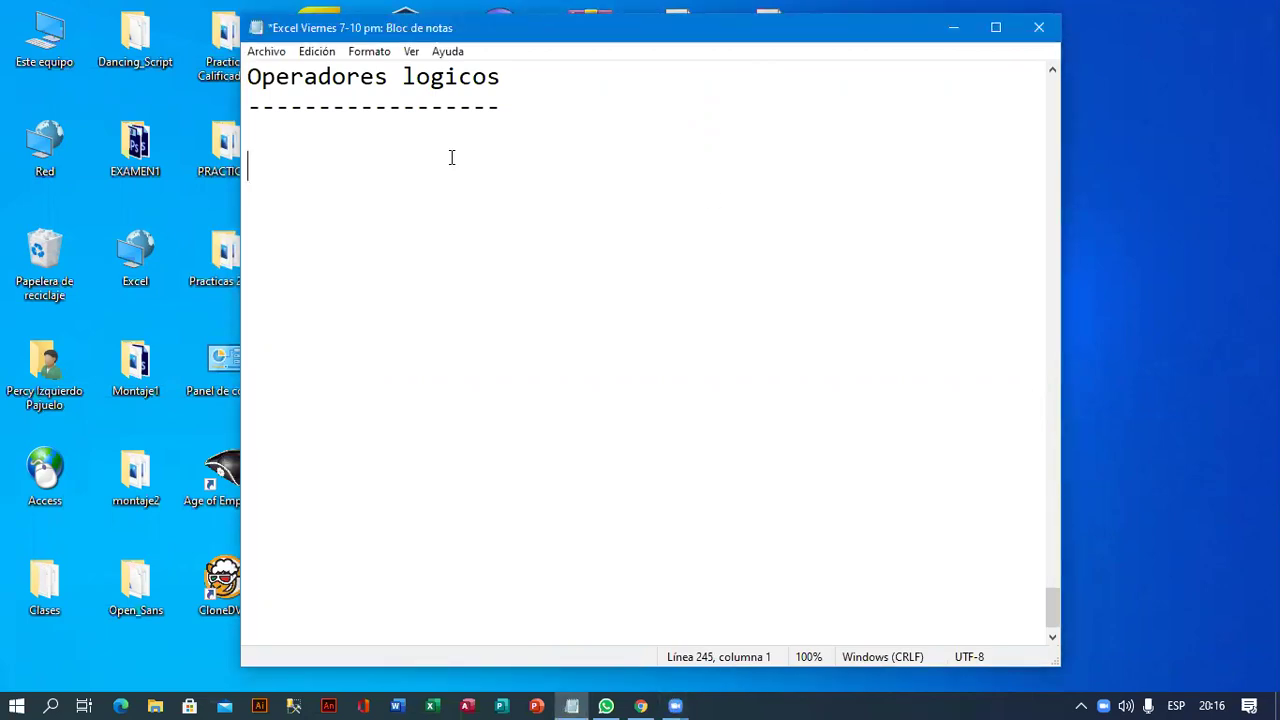
Move to a new blank line beneath the dashed underline of the heading.
{"action": "left_click", "coordinate": [457, 133]}
{"action": "key", "text": "Return"}
Write the subheading 'Operador Logico Y' and underline it with dashes.
{"action": "type", "text": "Y"}
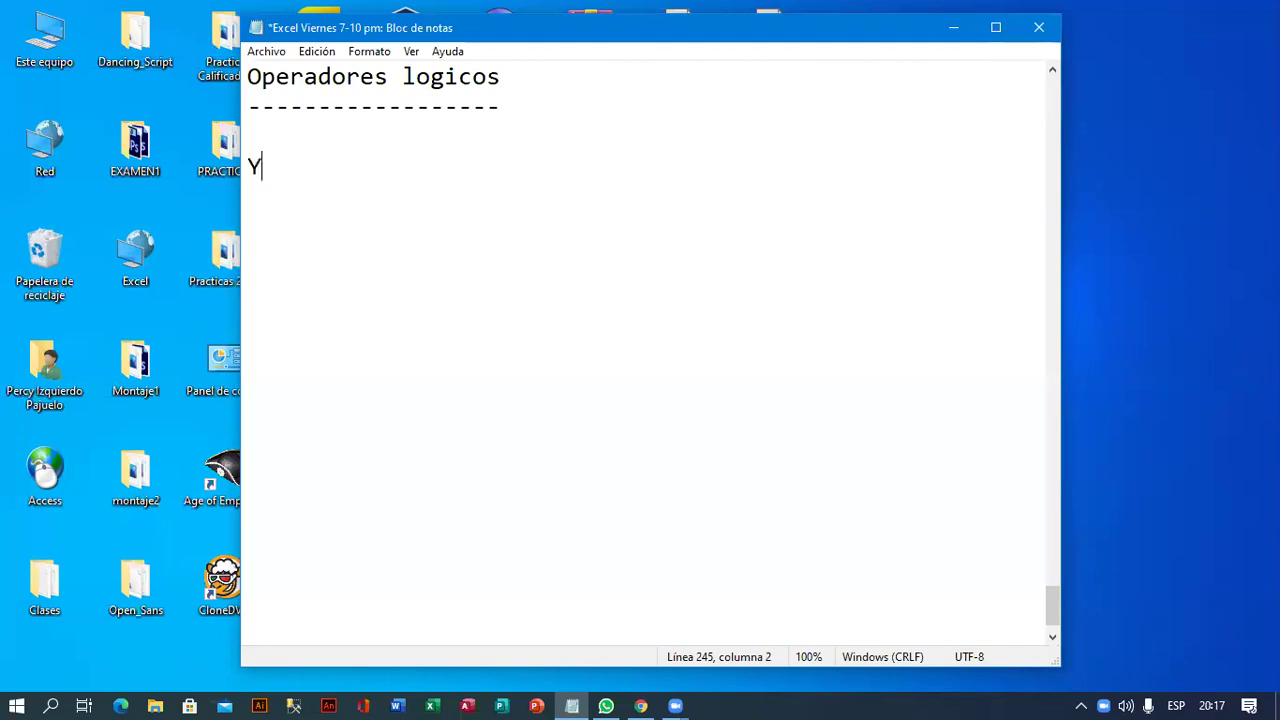
{"action": "key", "text": "Return"}
{"action": "key", "text": "Return"}
{"action": "key", "text": "Up"}
{"action": "key", "text": "Up"}
{"action": "type", "text": "Opera"}
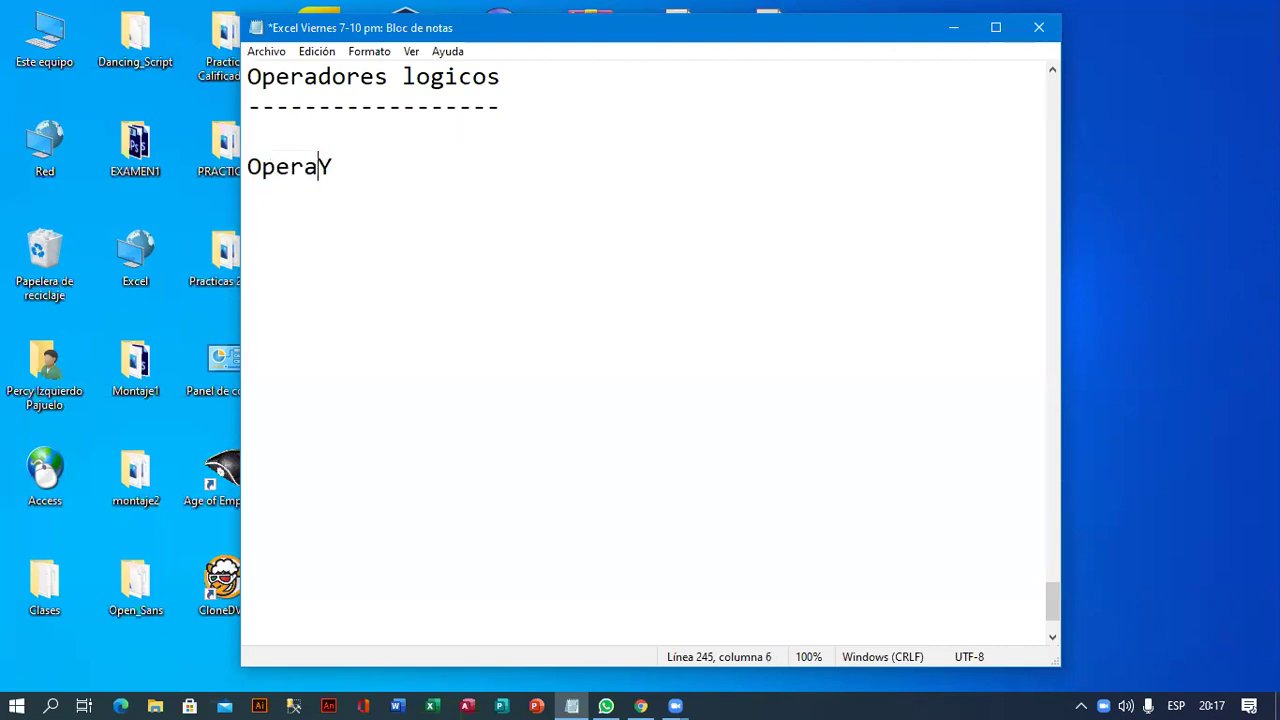
{"action": "type", "text": "dor Logivo"}
{"action": "key", "text": "BackSpace"}
{"action": "key", "text": "BackSpace"}
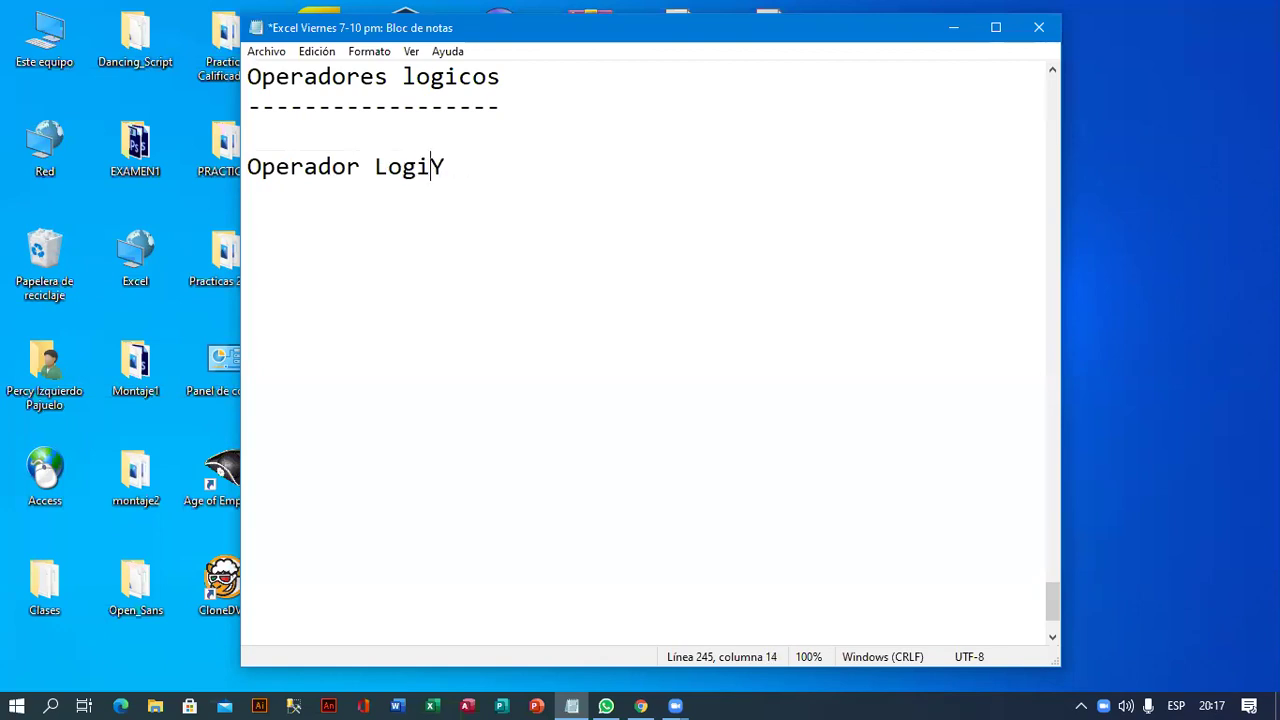
{"action": "type", "text": "co"}
{"action": "key", "text": "End"}
{"action": "key", "text": "Return"}
{"action": "type", "text": "-----------------"}
Add the definition 'Solo es verdad cuando todos sus valores logicos son verdad.' below it.
{"action": "key", "text": "Return"}
{"action": "type", "text": "Solo es verdad c"}
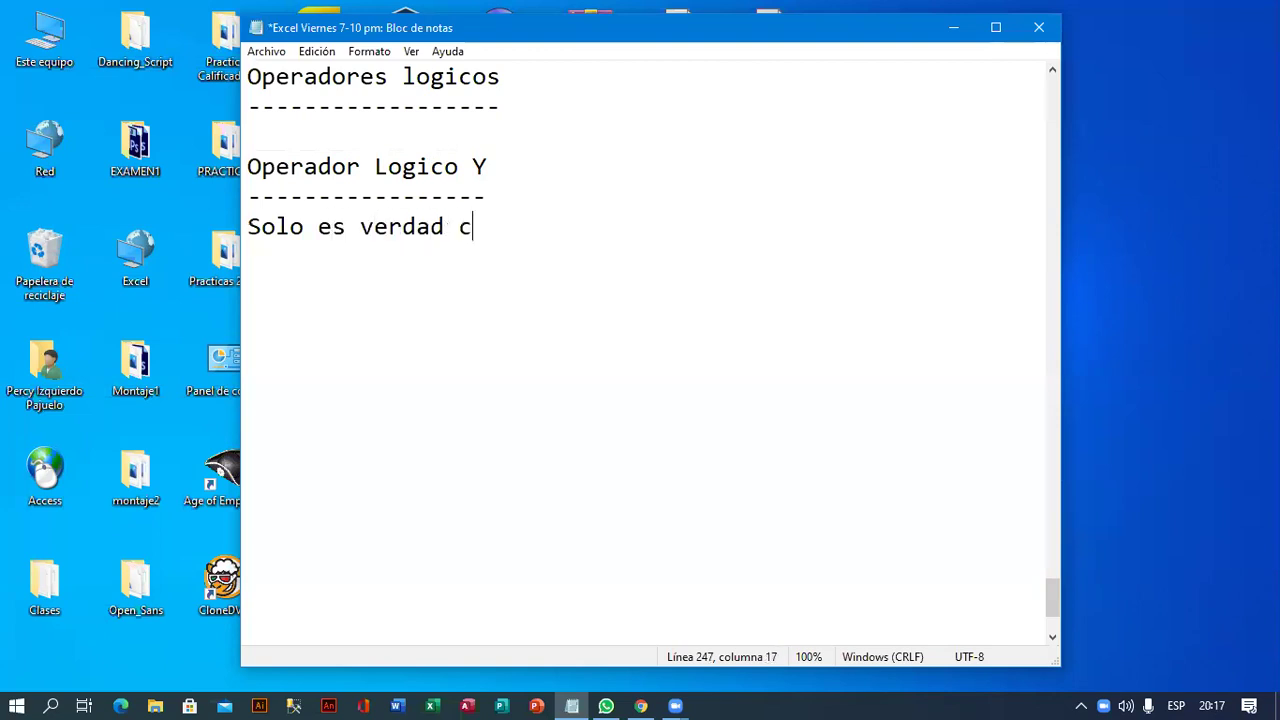
{"action": "type", "text": "uando todas"}
{"action": "key", "text": "BackSpace"}
{"action": "key", "text": "BackSpace"}
{"action": "key", "text": "BackSpace"}
{"action": "type", "text": "os sus valko"}
{"action": "key", "text": "BackSpace"}
{"action": "key", "text": "BackSpace"}
{"action": "type", "text": "ores logicos son verdad"}
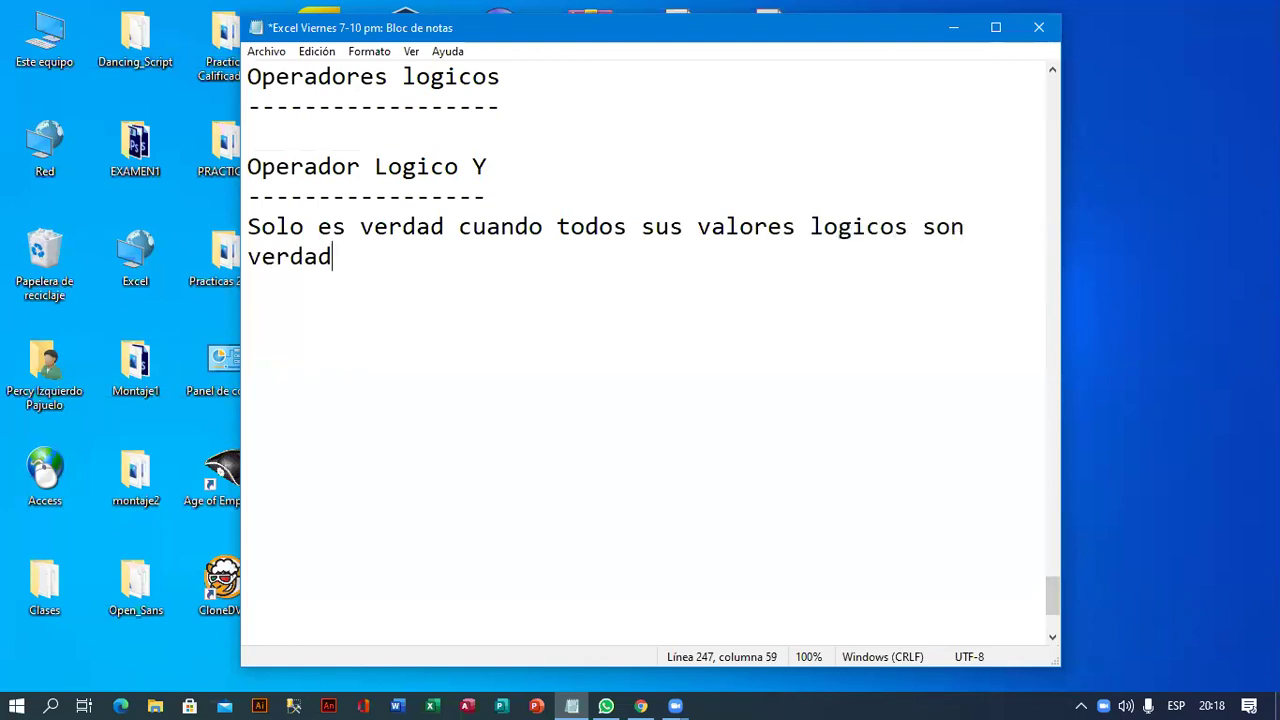
{"action": "type", "text": "."}
{"action": "key", "text": "Return"}
{"action": "key", "text": "Return"}
{"action": "left_click", "coordinate": [367, 315]}
{"action": "type", "text": "V V"}
Write the first Y truth-table rows: V V → V and V F → F.
{"action": "key", "text": "Tab"}
{"action": "type", "text": "V"}
{"action": "key", "text": "Return"}
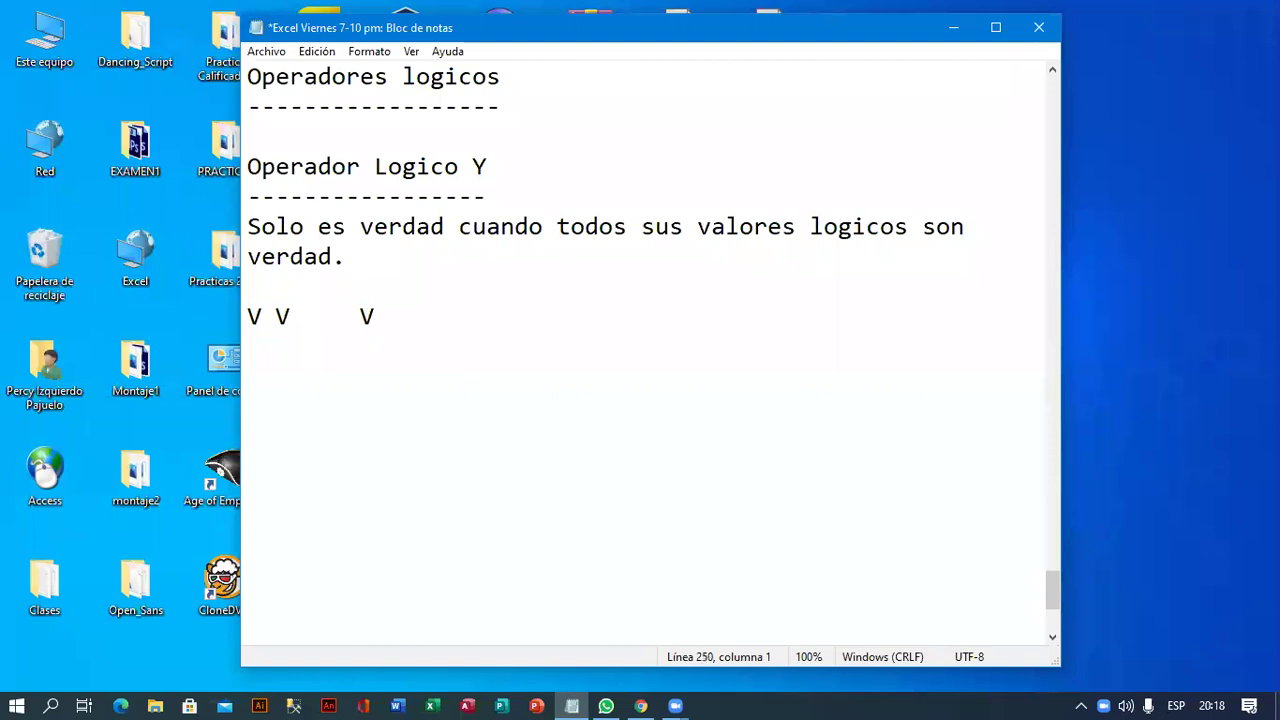
{"action": "type", "text": "V F"}
{"action": "key", "text": "Tab"}
{"action": "type", "text": "F"}
{"action": "key", "text": "Return"}
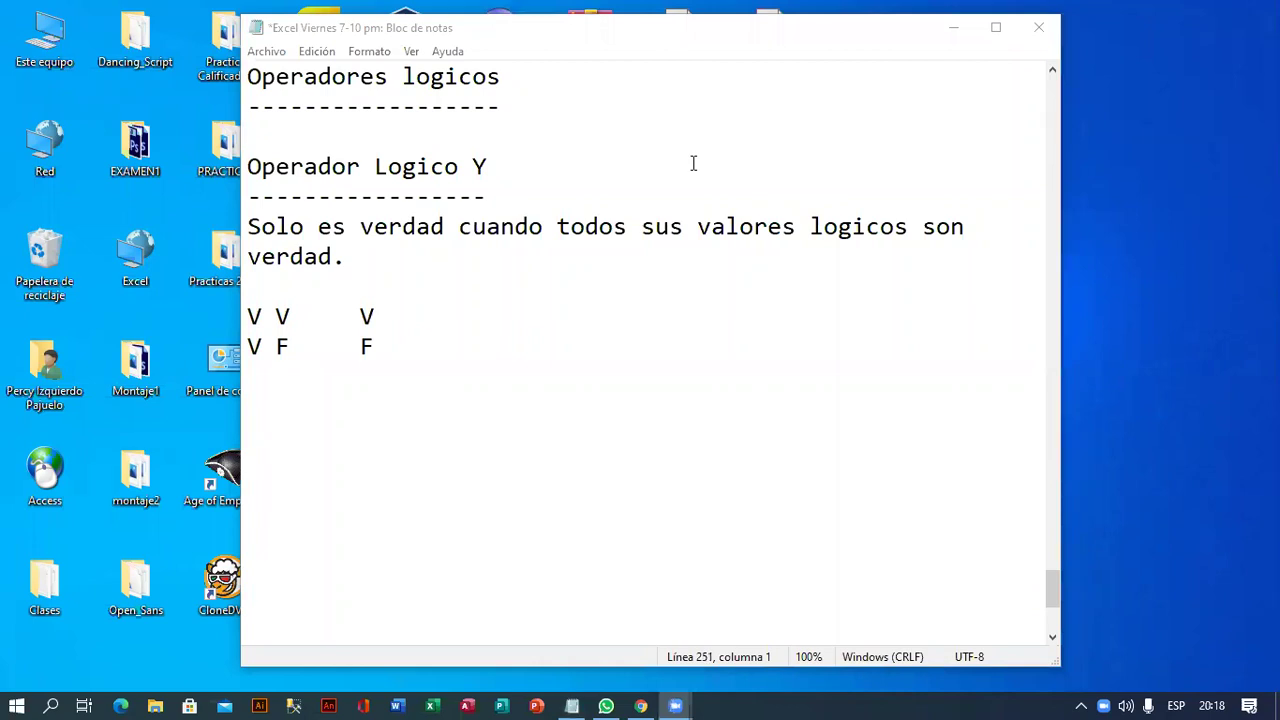
Finish the Y truth table with rows F V → F and F F → F.
{"action": "left_click", "coordinate": [400, 354]}
{"action": "key", "text": "Down"}
{"action": "type", "text": "F "}
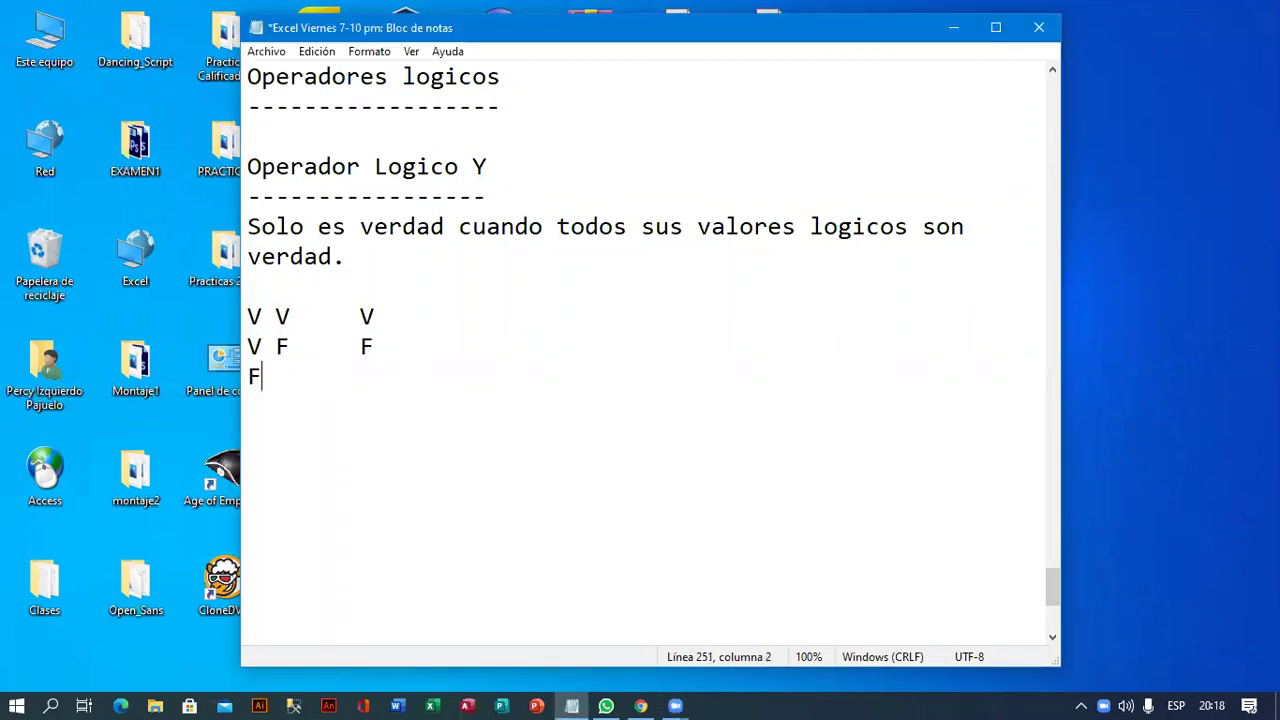
{"action": "type", "text": "V"}
{"action": "key", "text": "Tab"}
{"action": "type", "text": "V"}
{"action": "key", "text": "BackSpace"}
{"action": "type", "text": "F"}
{"action": "key", "text": "Return"}
{"action": "type", "text": "F "}
{"action": "type", "text": "F"}
{"action": "key", "text": "Tab"}
{"action": "type", "text": "F"}
{"action": "key", "text": "Return"}
{"action": "key", "text": "Return"}
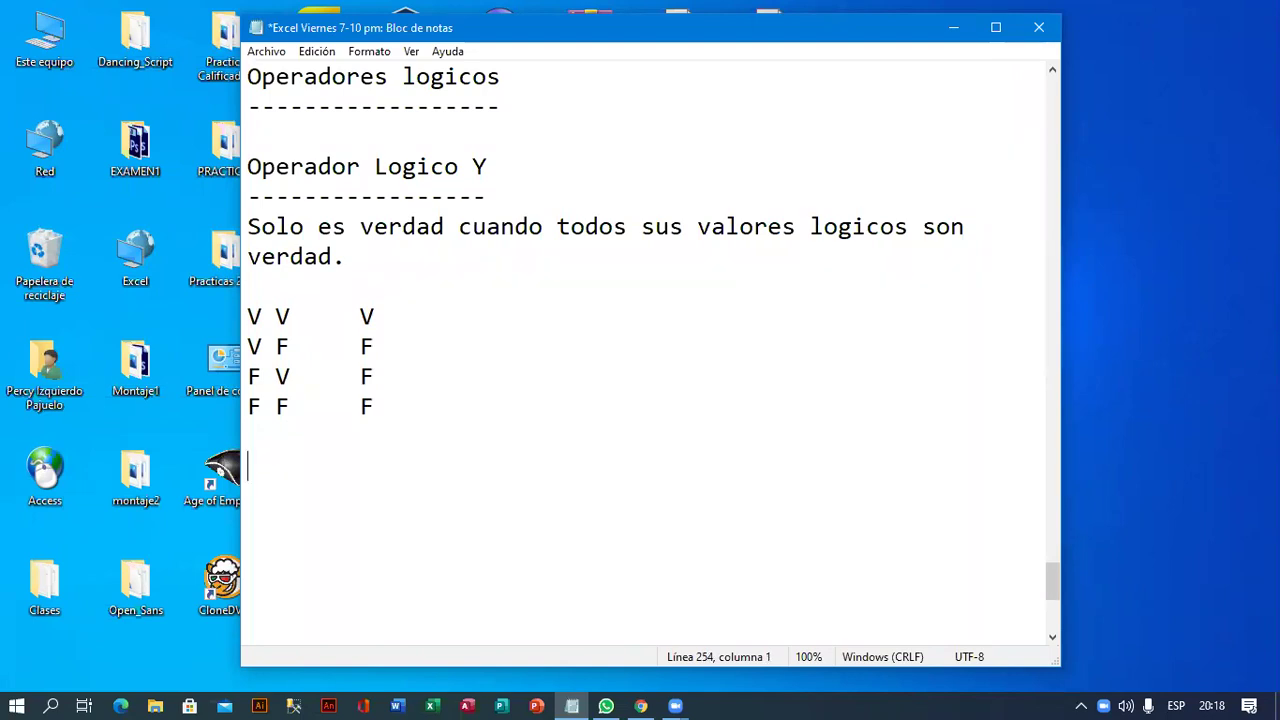
{"action": "left_click_drag", "start_coordinate": [374, 410], "coordinate": [240, 311]}
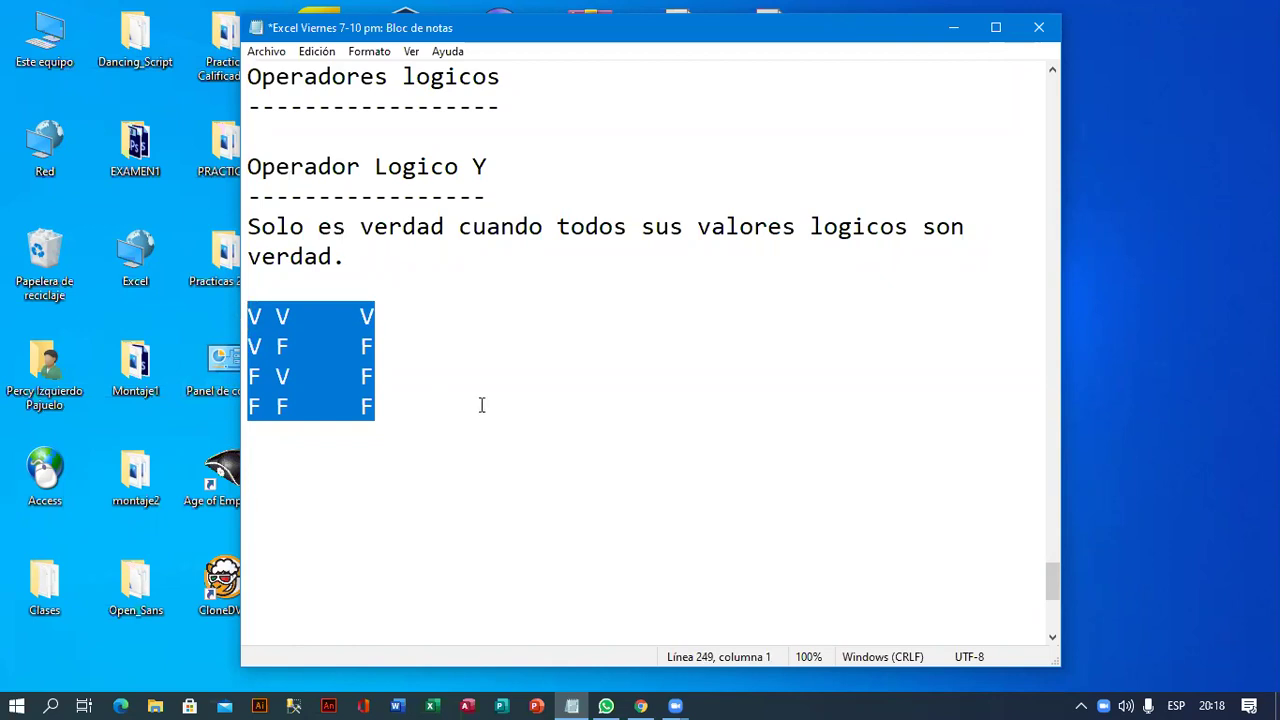
{"action": "left_click", "coordinate": [295, 316]}
{"action": "left_click_drag", "start_coordinate": [295, 316], "coordinate": [221, 305]}
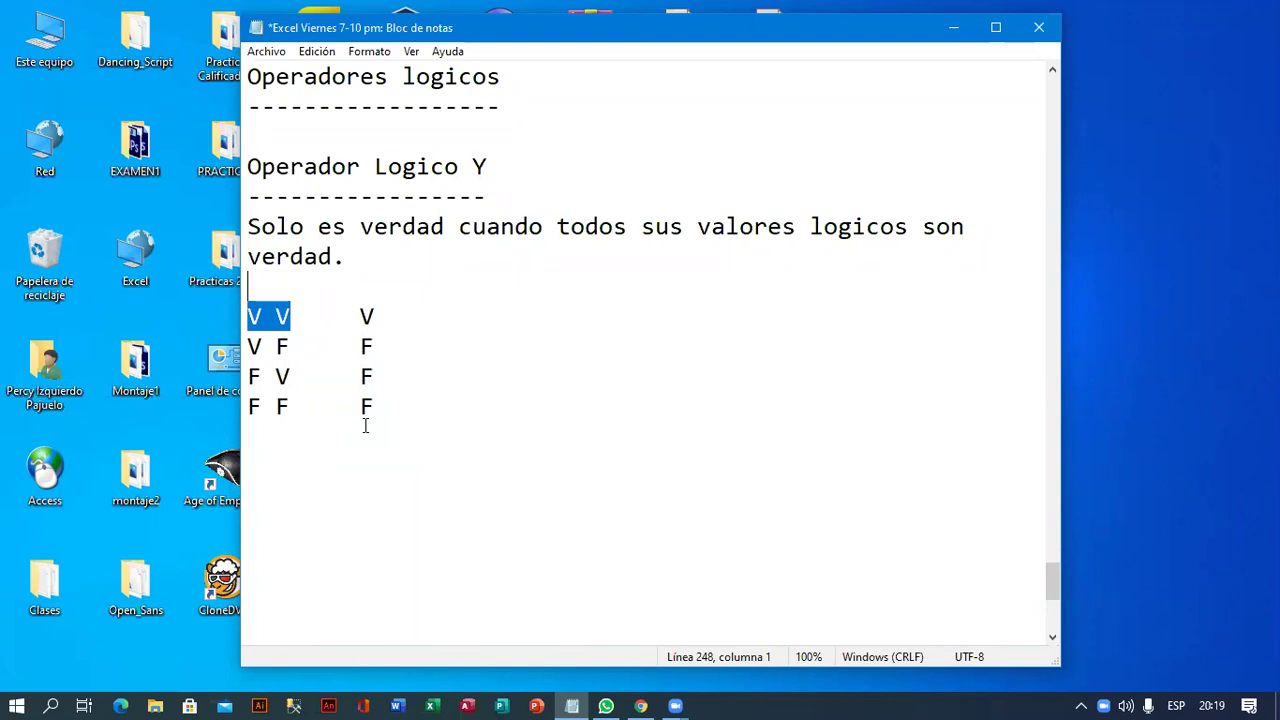
{"action": "left_click", "coordinate": [383, 317]}
{"action": "left_click_drag", "start_coordinate": [383, 317], "coordinate": [248, 318]}
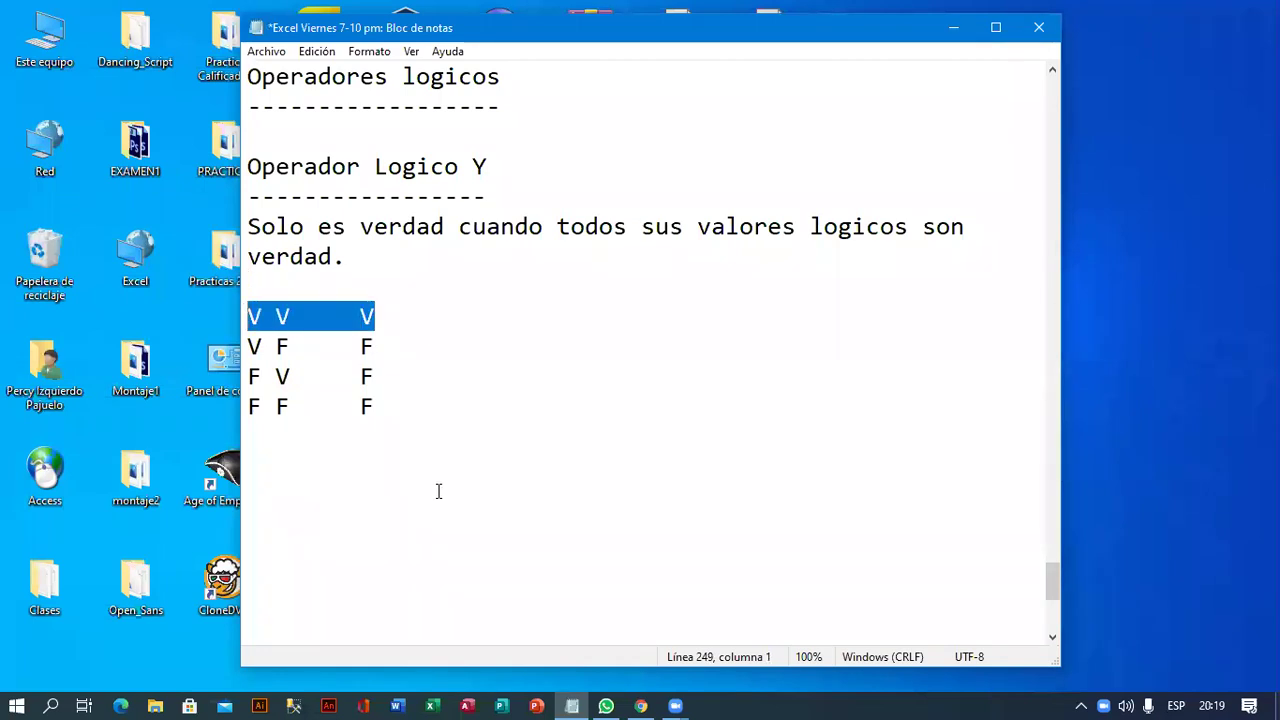
{"action": "left_click", "coordinate": [304, 478]}
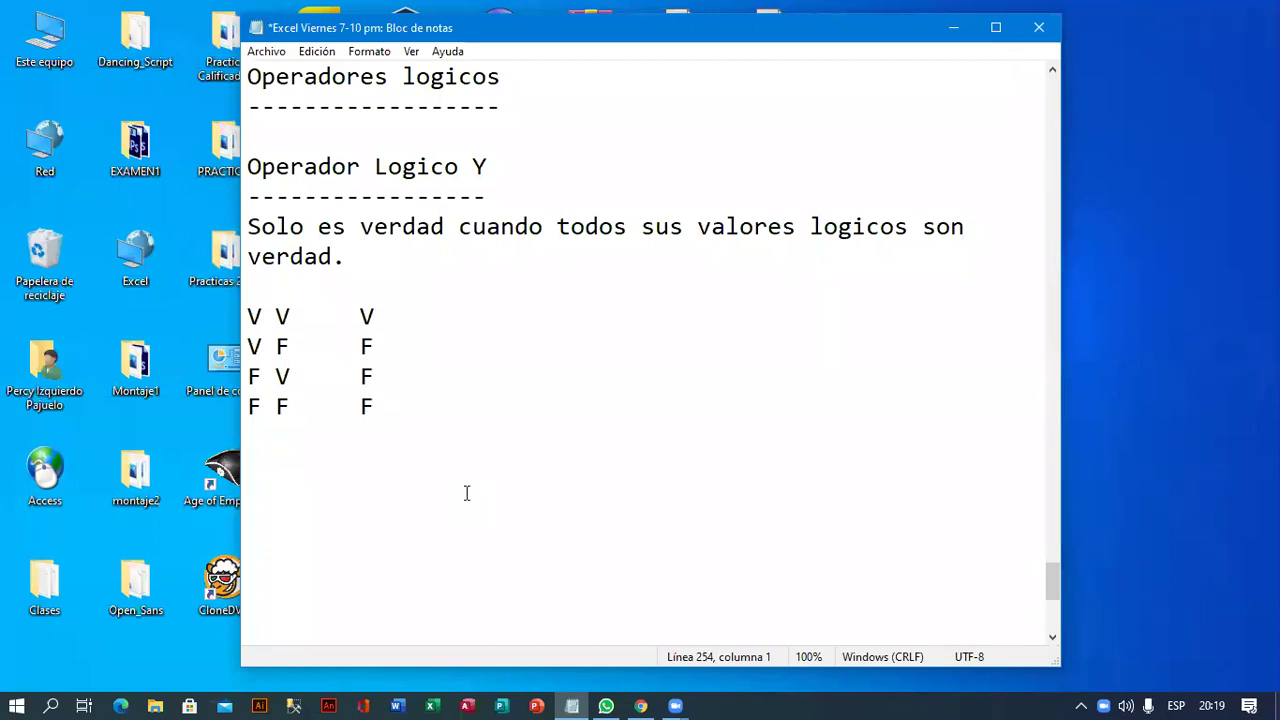
Type the Y syntax 'Y(Valor_logico1, Valor_logico2, ...)' followed by a blank line.
{"action": "type", "text": "Y("}
{"action": "type", "text": "Valor_logivo1"}
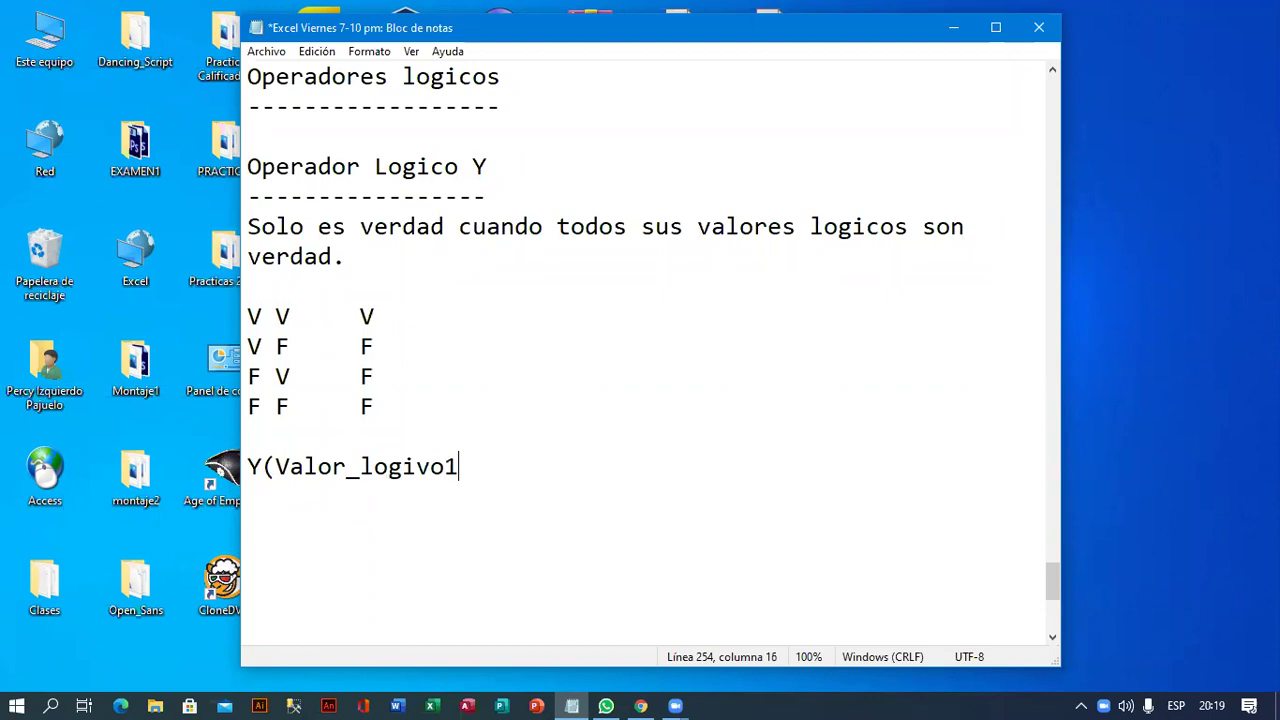
{"action": "key", "text": "BackSpace"}
{"action": "key", "text": "BackSpace"}
{"action": "key", "text": "BackSpace"}
{"action": "type", "text": "co1, Valor_logi"}
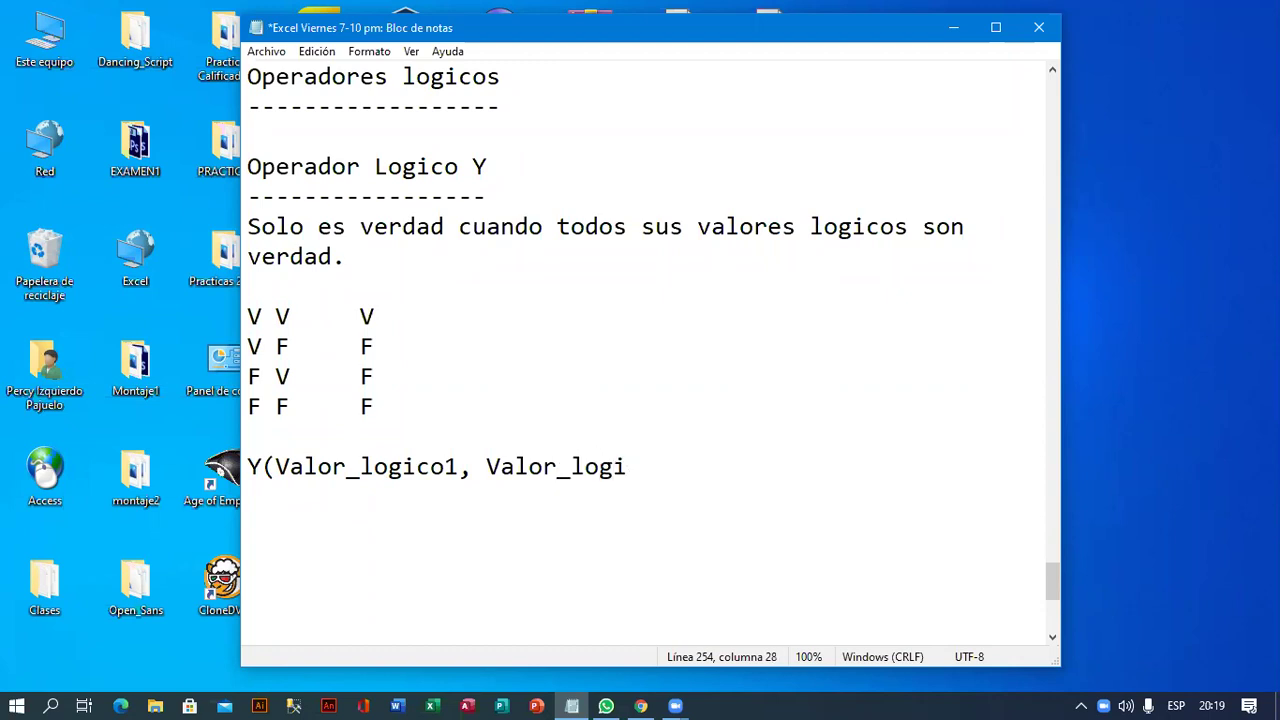
{"action": "type", "text": "co2,"}
{"action": "type", "text": " ..."}
{"action": "type", "text": ")]"}
{"action": "key", "text": "BackSpace"}
{"action": "key", "text": "Return"}
{"action": "key", "text": "Return"}
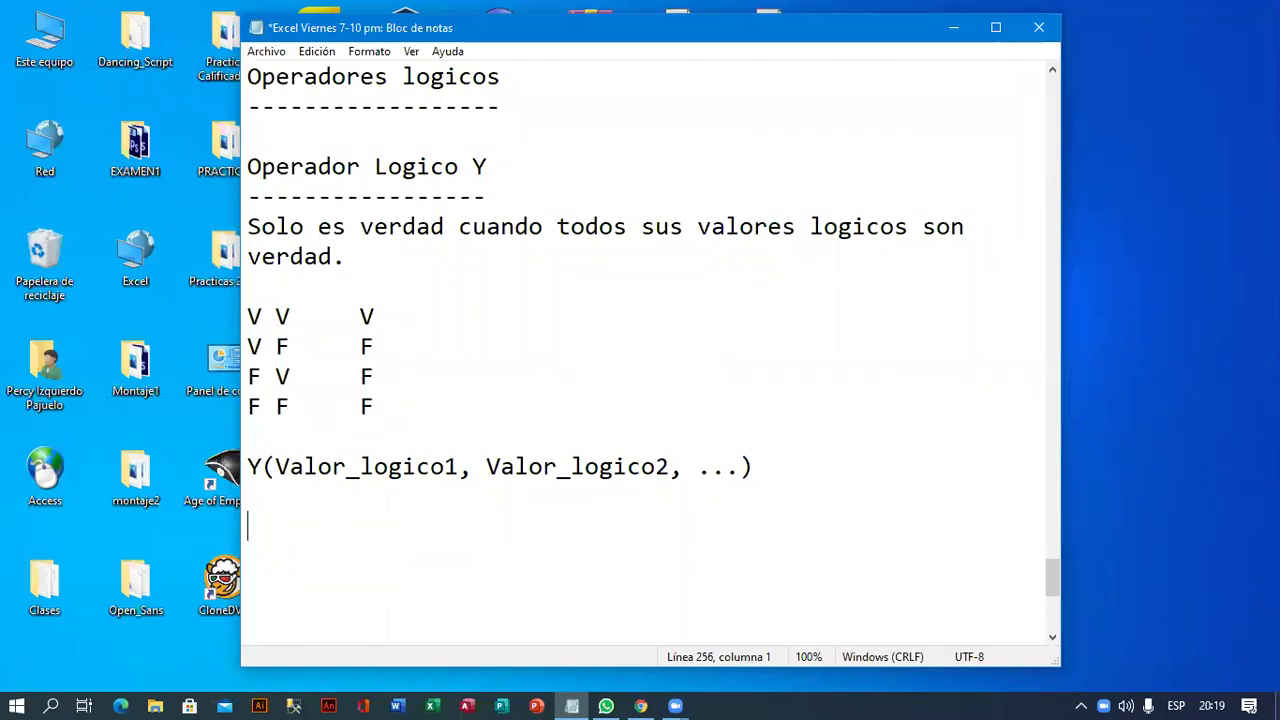
Write the subheading 'Operador Logico O' underlined with a row of dashes.
{"action": "type", "text": "Operador Lo"}
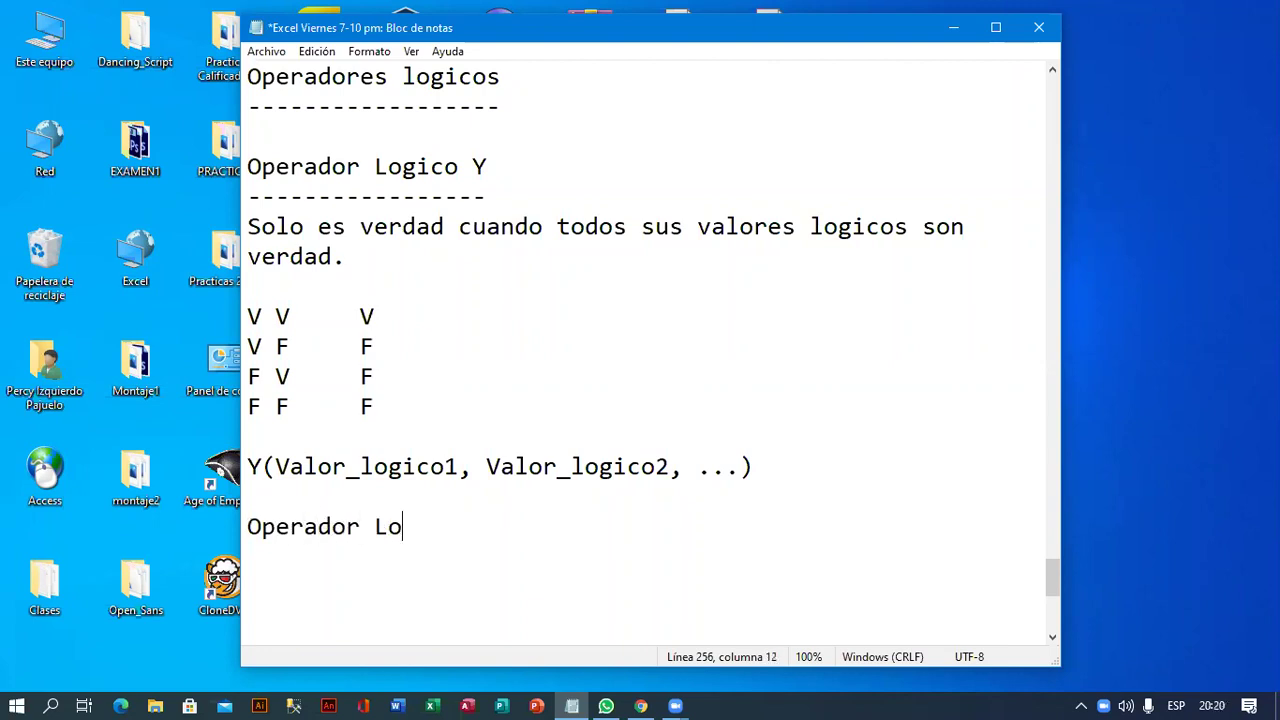
{"action": "type", "text": "gico O"}
{"action": "key", "text": "Return"}
{"action": "type", "text": "-----------------"}
{"action": "key", "text": "Return"}
{"action": "key", "text": "Return"}
{"action": "key", "text": "Return"}
Add the definition 'Solo es falso cuando todos sus valores logicos son falsos.' below it.
{"action": "key", "text": "BackSpace"}
{"action": "key", "text": "BackSpace"}
{"action": "key", "text": "BackSpace"}
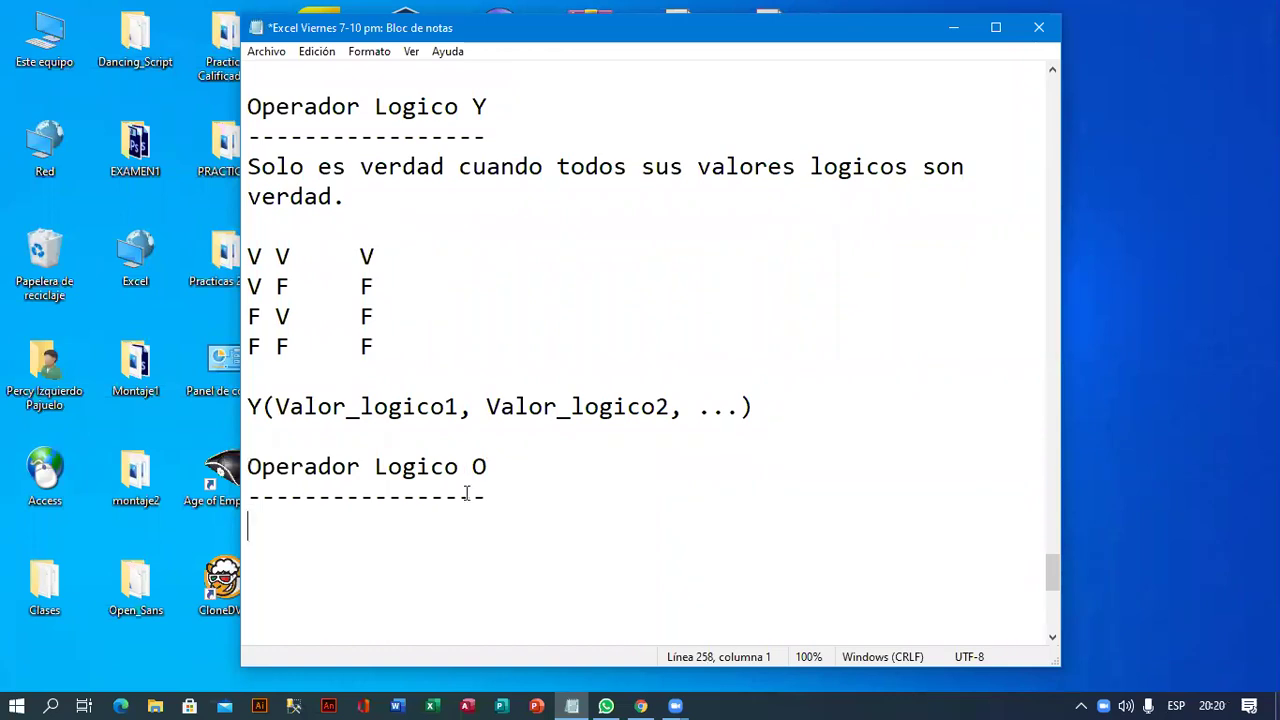
{"action": "type", "text": "Solo"}
{"action": "type", "text": " es falso cuando to"}
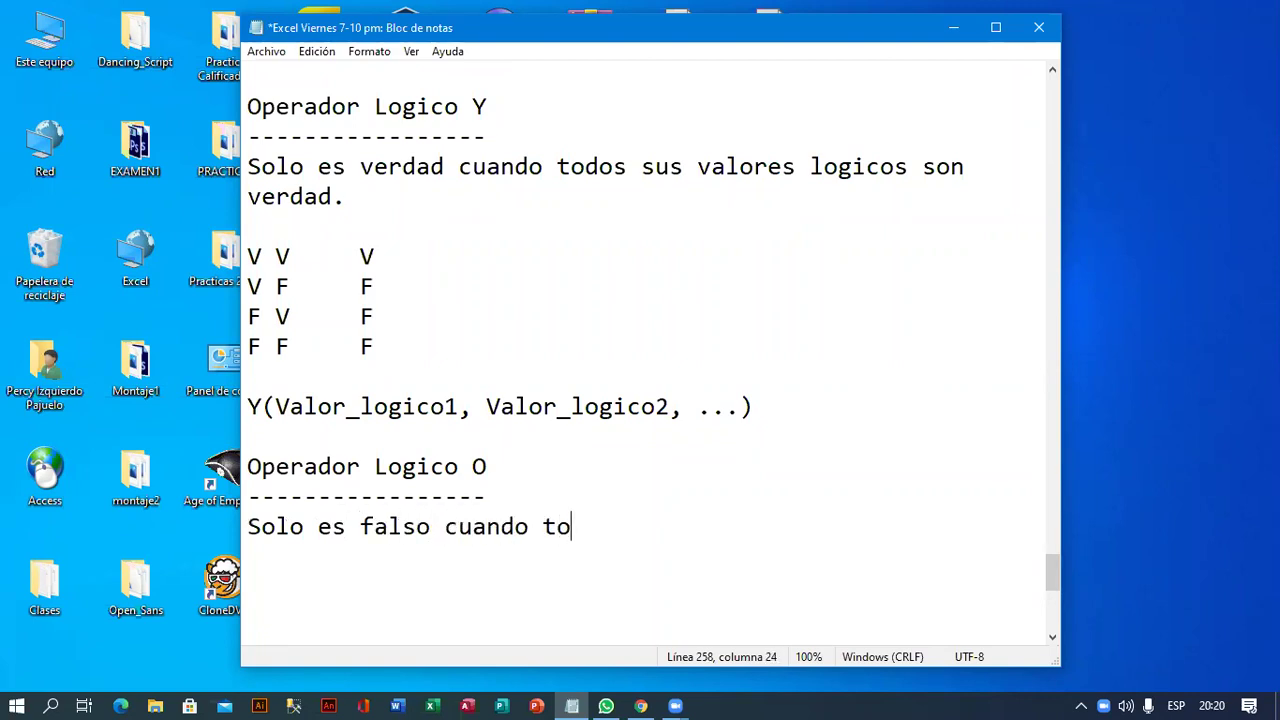
{"action": "type", "text": "dos sus valores logicos son falso"}
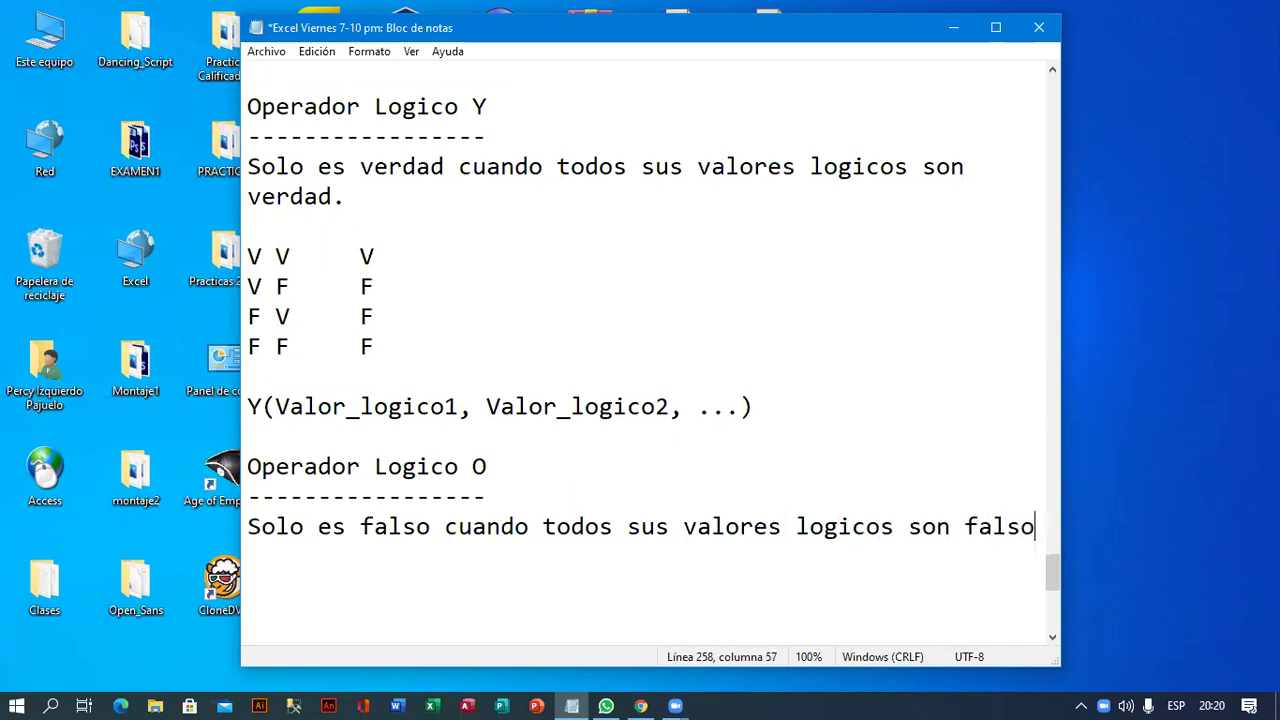
{"action": "type", "text": "s"}
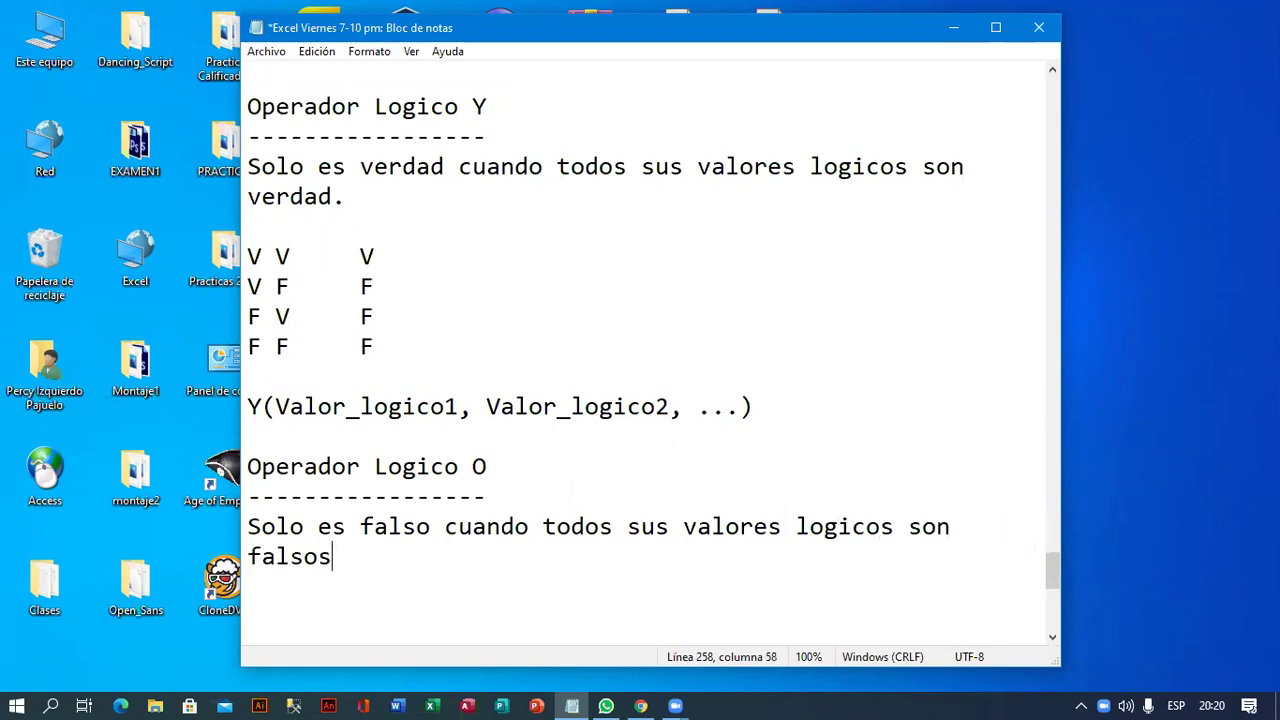
{"action": "type", "text": "."}
{"action": "key", "text": "Return"}
{"action": "key", "text": "Return"}
{"action": "key", "text": "Return"}
{"action": "key", "text": "Return"}
{"action": "key", "text": "Return"}
{"action": "key", "text": "BackSpace"}
{"action": "key", "text": "BackSpace"}
{"action": "key", "text": "BackSpace"}
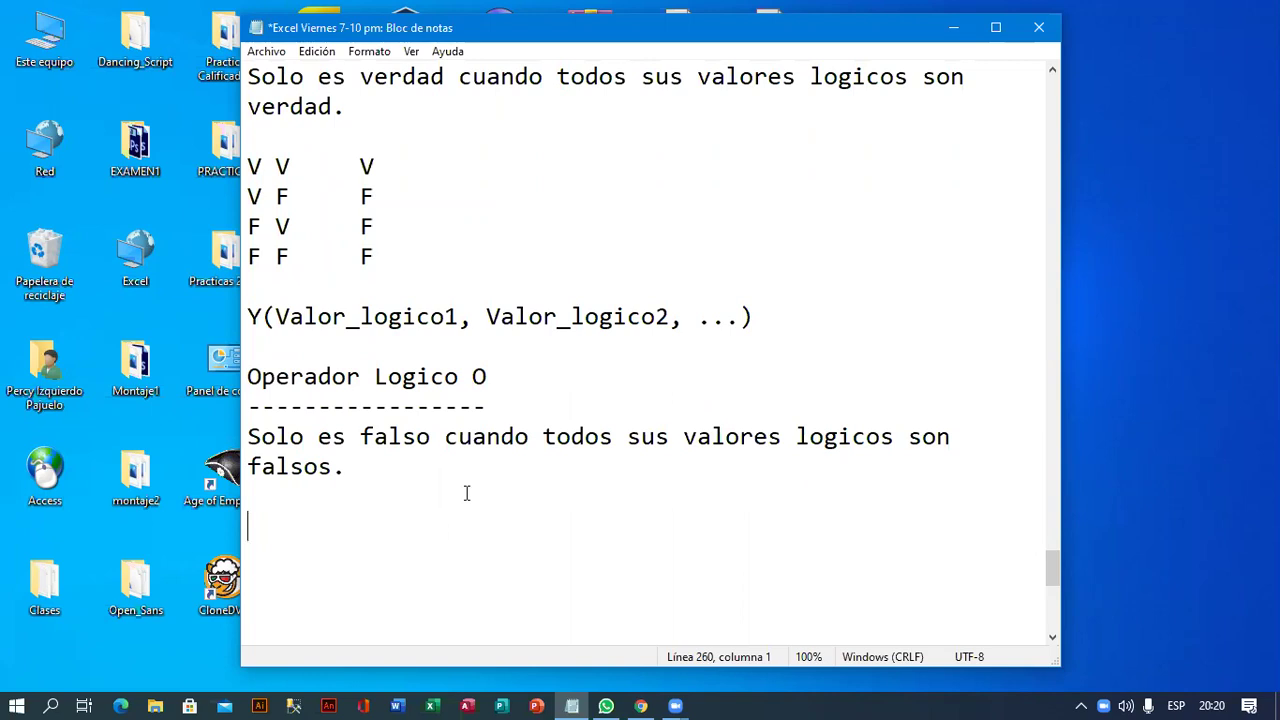
{"action": "type", "text": "V"}
{"action": "type", "text": " V V"}
Write the first O truth-table rows: V V → V and V F → V.
{"action": "key", "text": "Return"}
{"action": "type", "text": "V F"}
{"action": "key", "text": "Up"}
{"action": "key", "text": "Tab"}
{"action": "key", "text": "Down"}
{"action": "key", "text": "Tab"}
{"action": "type", "text": "V"}
{"action": "key", "text": "Return"}
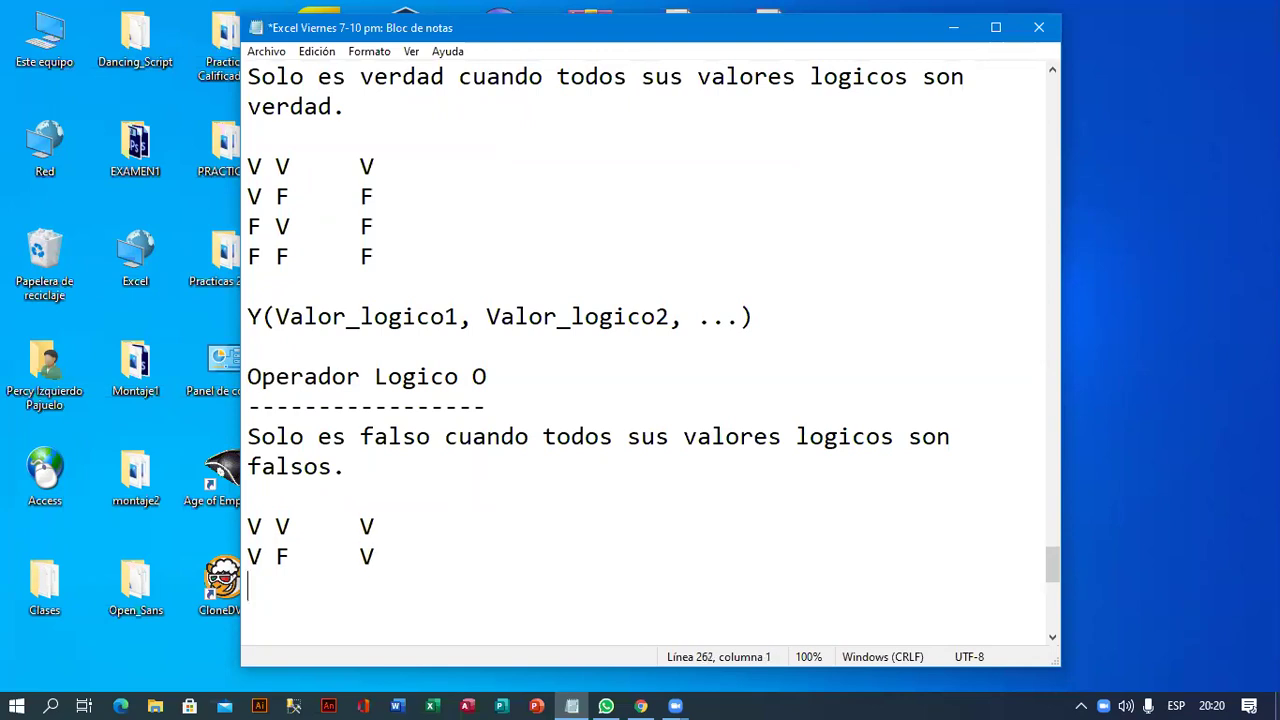
Finish the O truth table with rows F V → V and F F → F.
{"action": "type", "text": "F V"}
{"action": "key", "text": "Tab"}
{"action": "type", "text": "V"}
{"action": "key", "text": "Return"}
{"action": "type", "text": "F "}
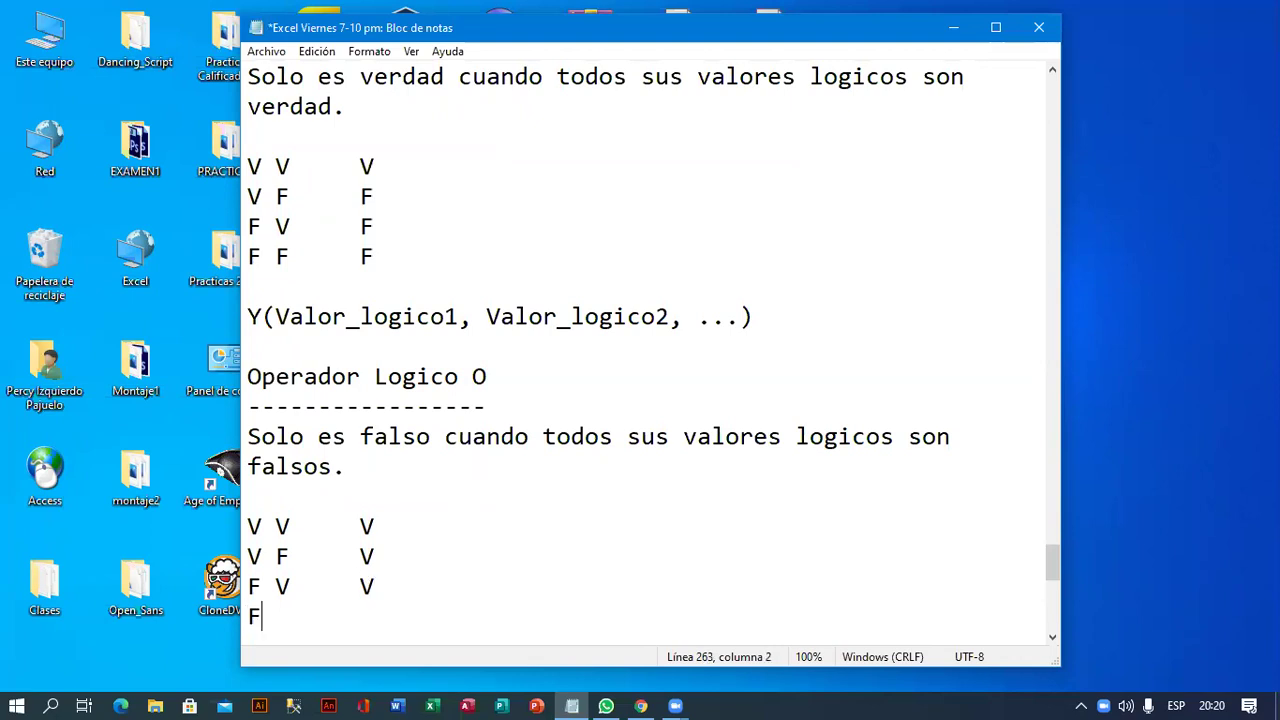
{"action": "type", "text": "F"}
{"action": "key", "text": "Tab"}
{"action": "type", "text": "F"}
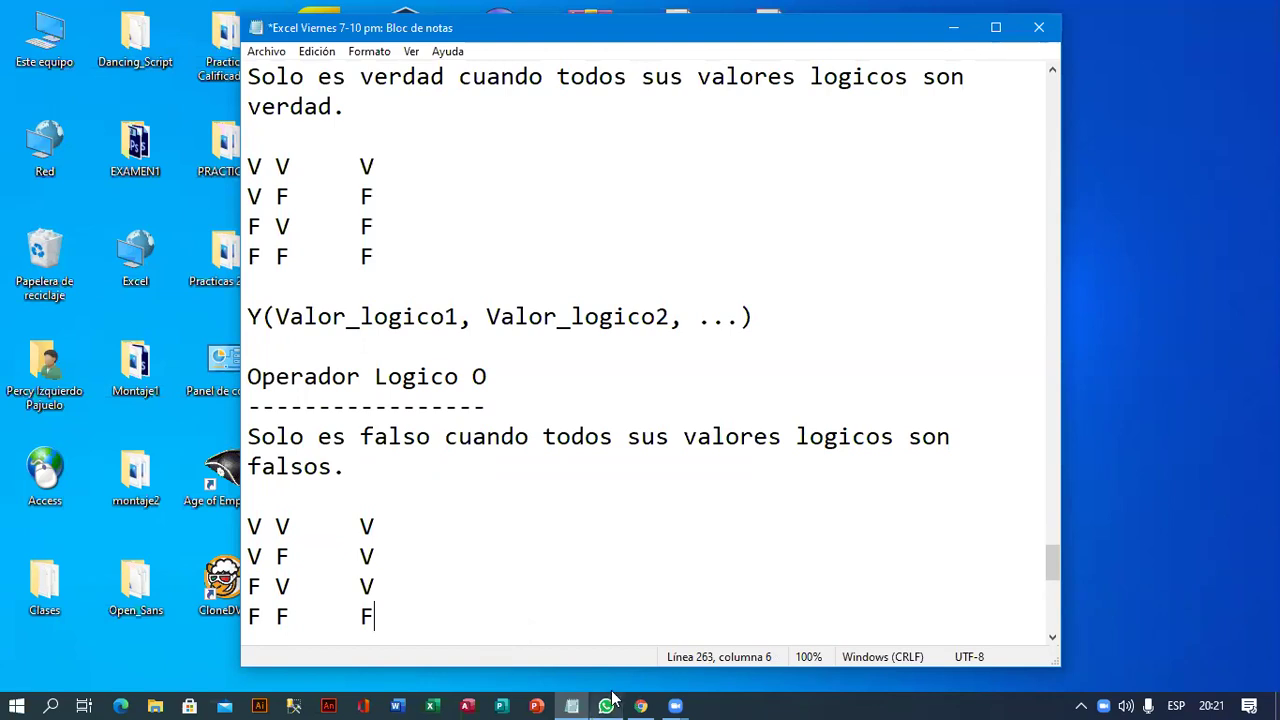
Copy the share link of the 'Reunión 1 Excel' video from its YouTube Studio details.
{"action": "left_click", "coordinate": [432, 704]}
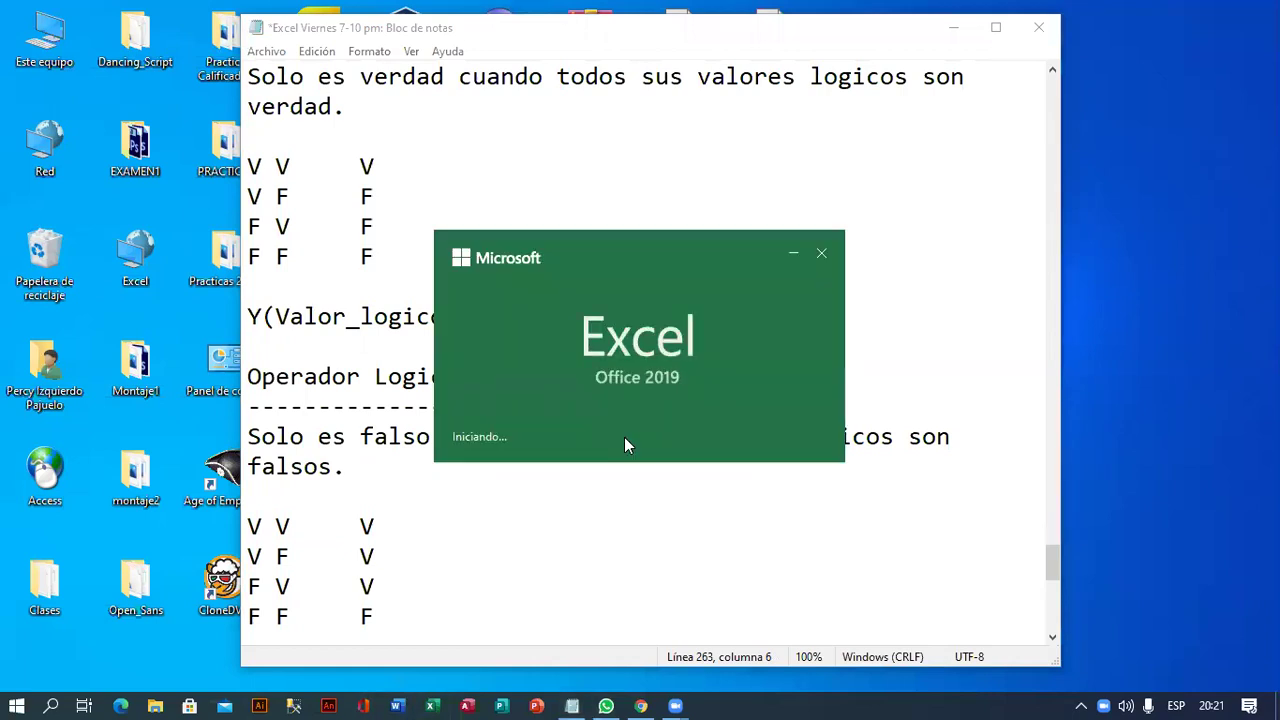
{"action": "key", "text": "alt+Tab"}
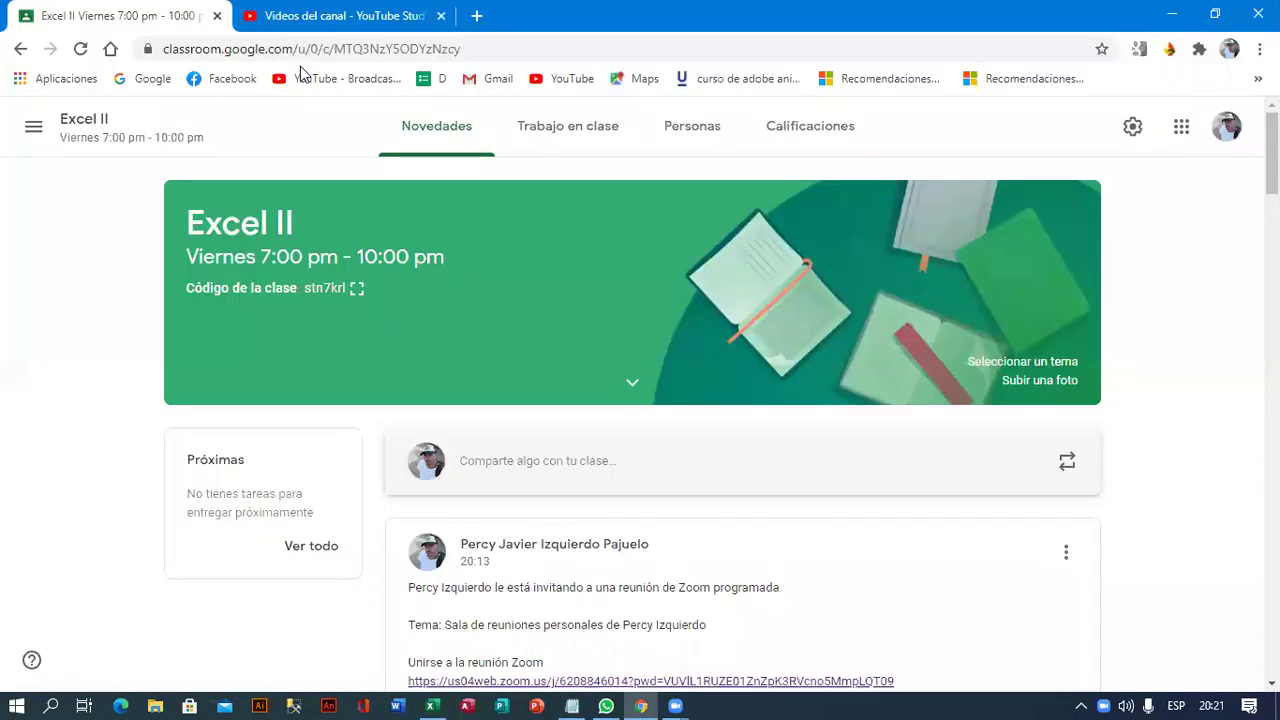
{"action": "left_click", "coordinate": [330, 16]}
{"action": "left_click", "coordinate": [829, 523]}
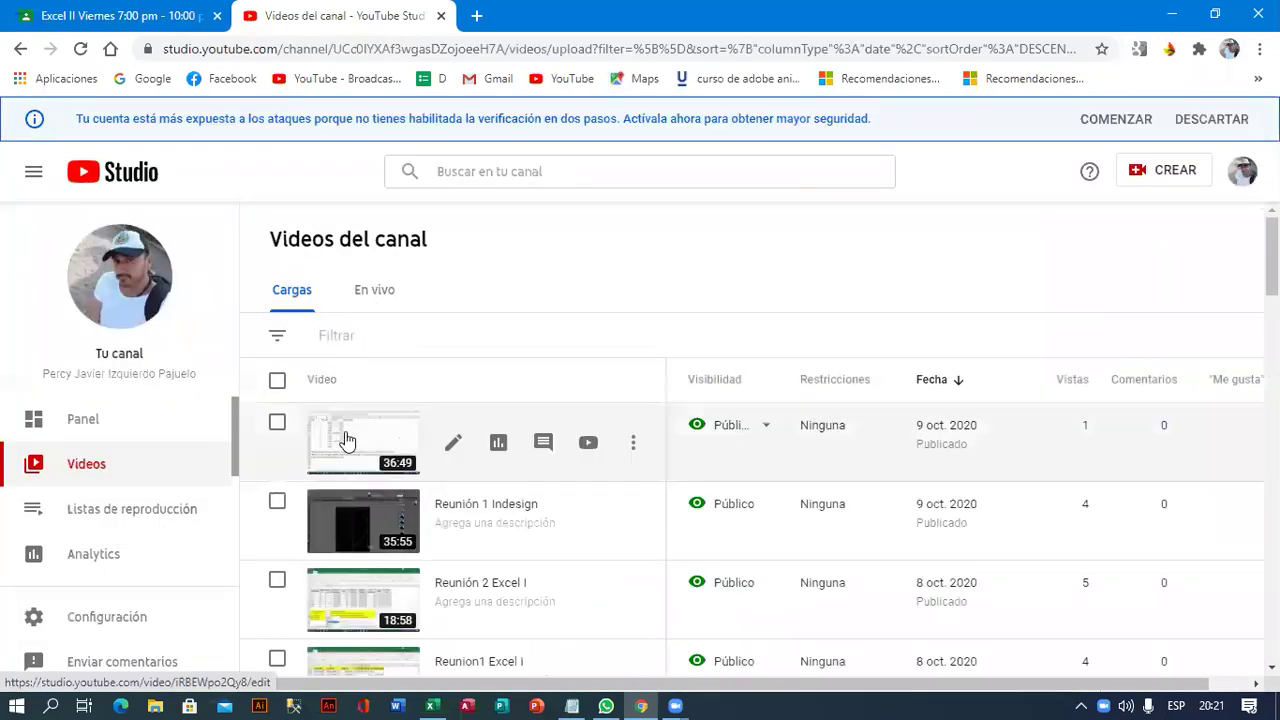
{"action": "left_click", "coordinate": [345, 440]}
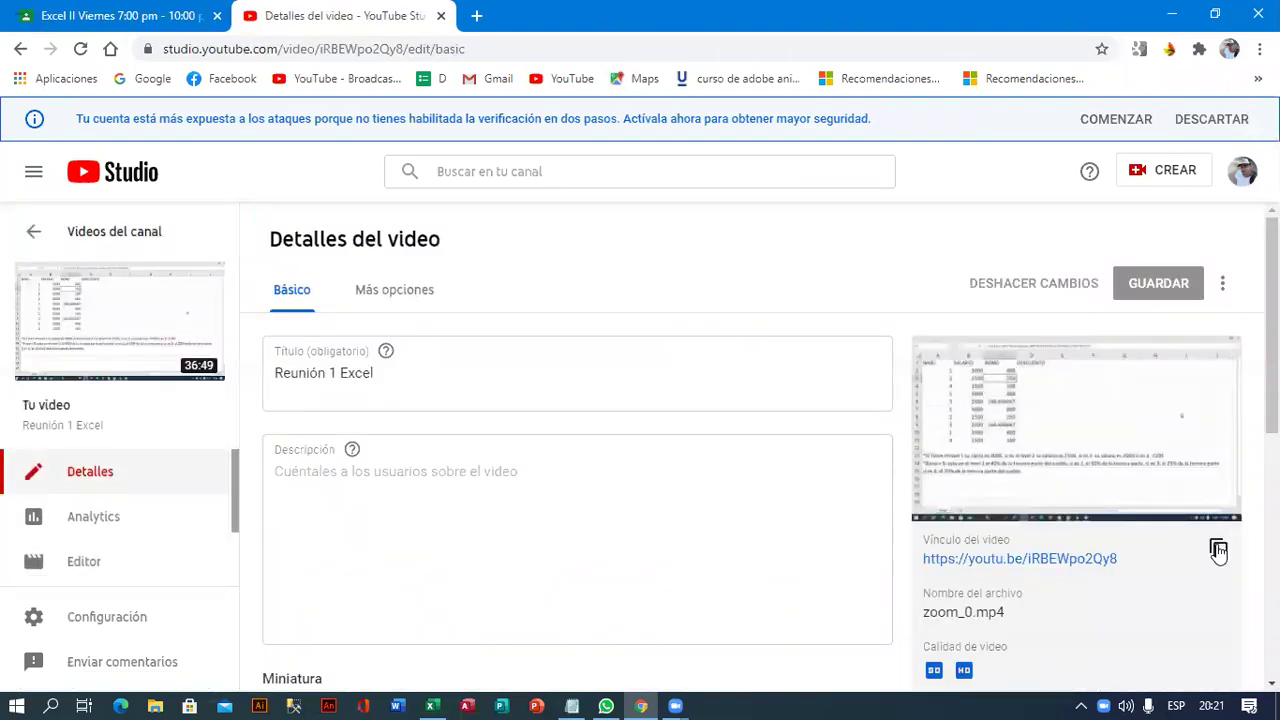
{"action": "left_click", "coordinate": [1218, 550]}
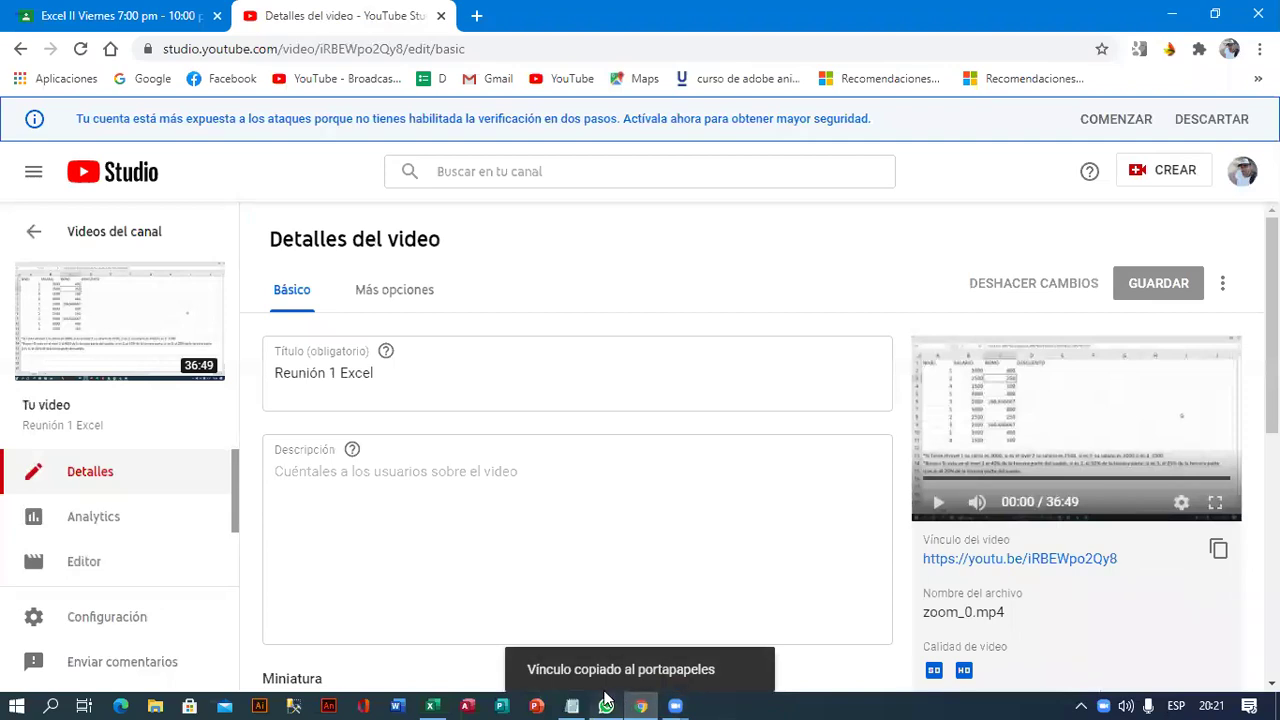
{"action": "left_click", "coordinate": [606, 705]}
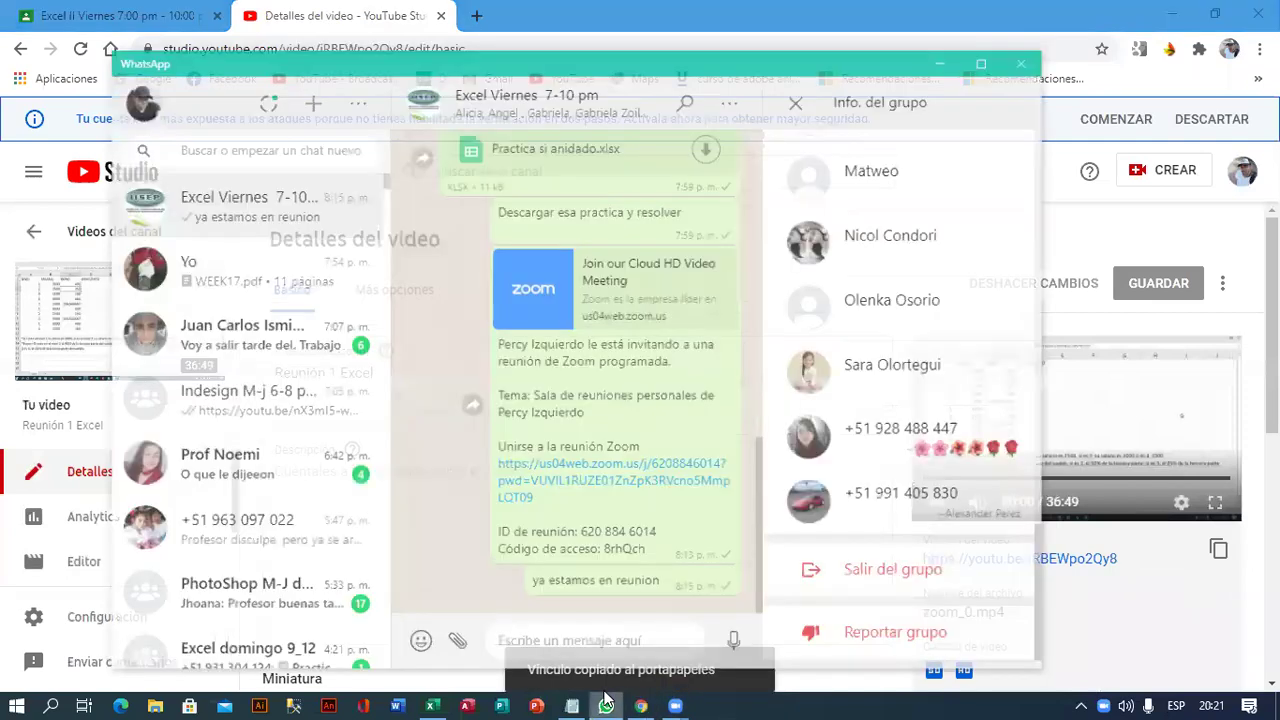
Paste and send the video link in the 'Excel Viernes 7-10 pm' group, then minimize WhatsApp.
{"action": "left_click", "coordinate": [492, 631]}
{"action": "type", "text": "https://youtu.be/iRBEWpo2Qy8"}
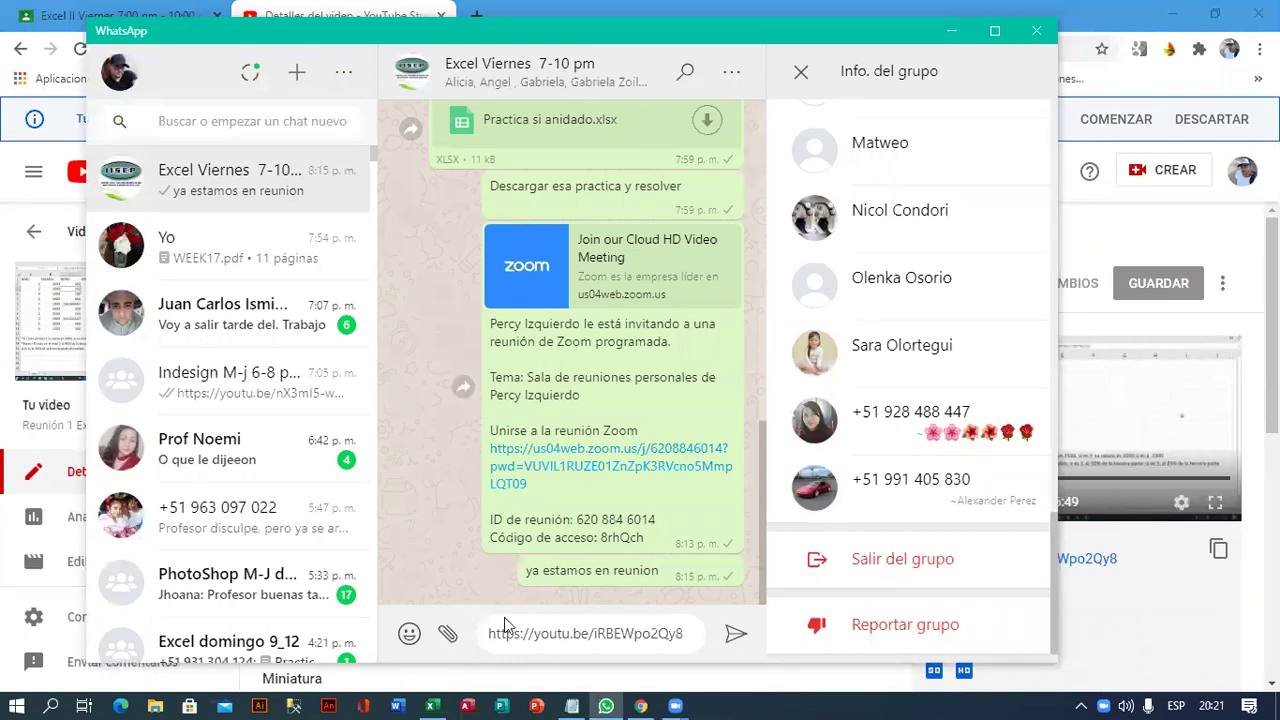
{"action": "left_click", "coordinate": [735, 633]}
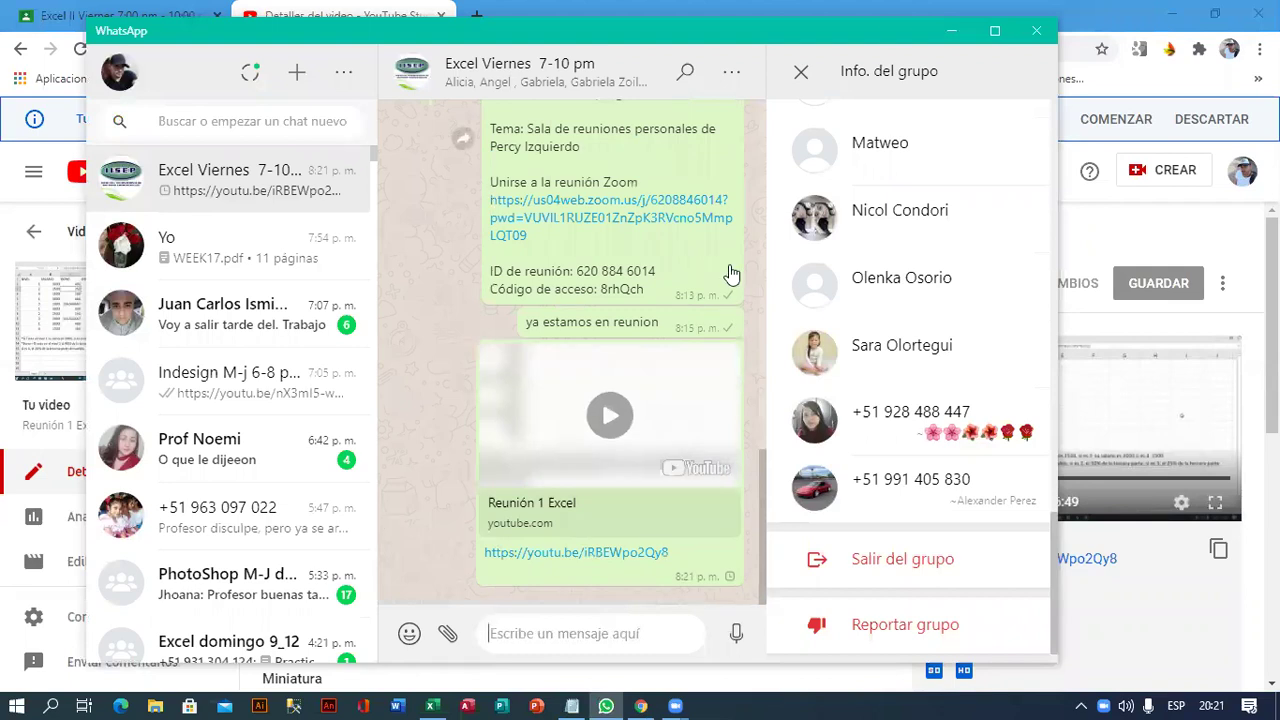
{"action": "left_click", "coordinate": [943, 32]}
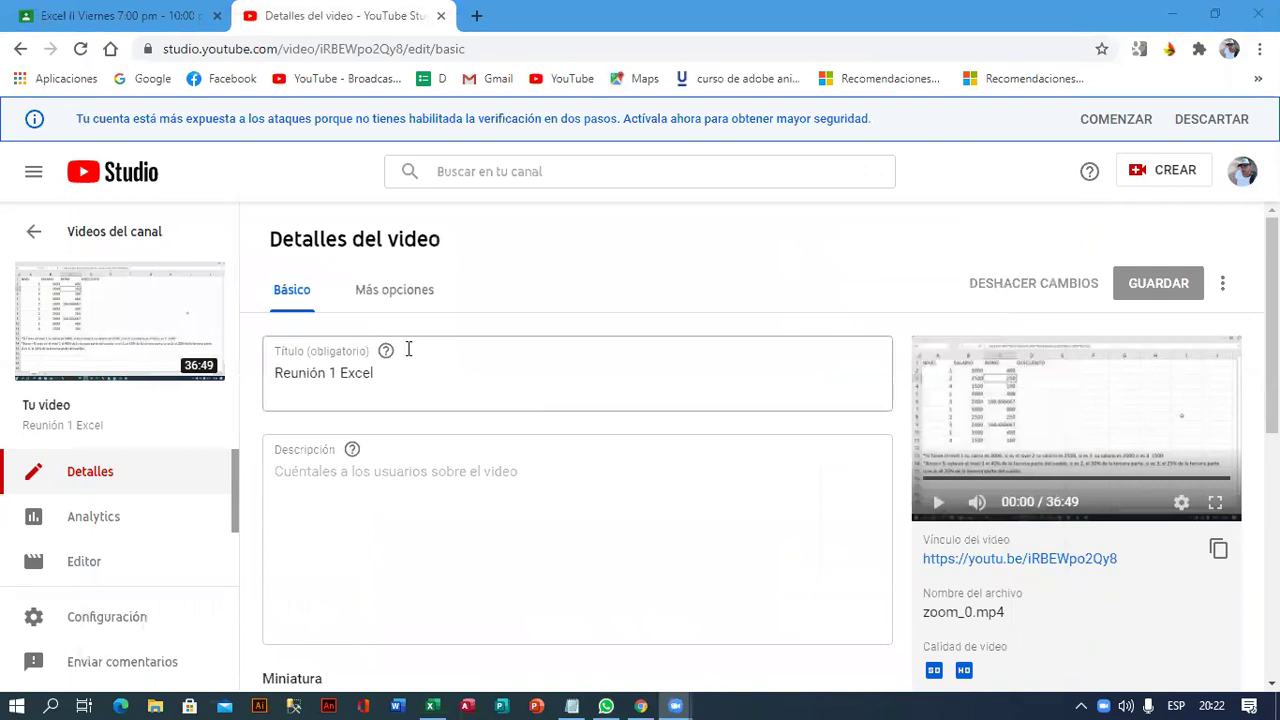
Create a new blank Excel workbook and select cell A1.
{"action": "left_click", "coordinate": [1175, 14]}
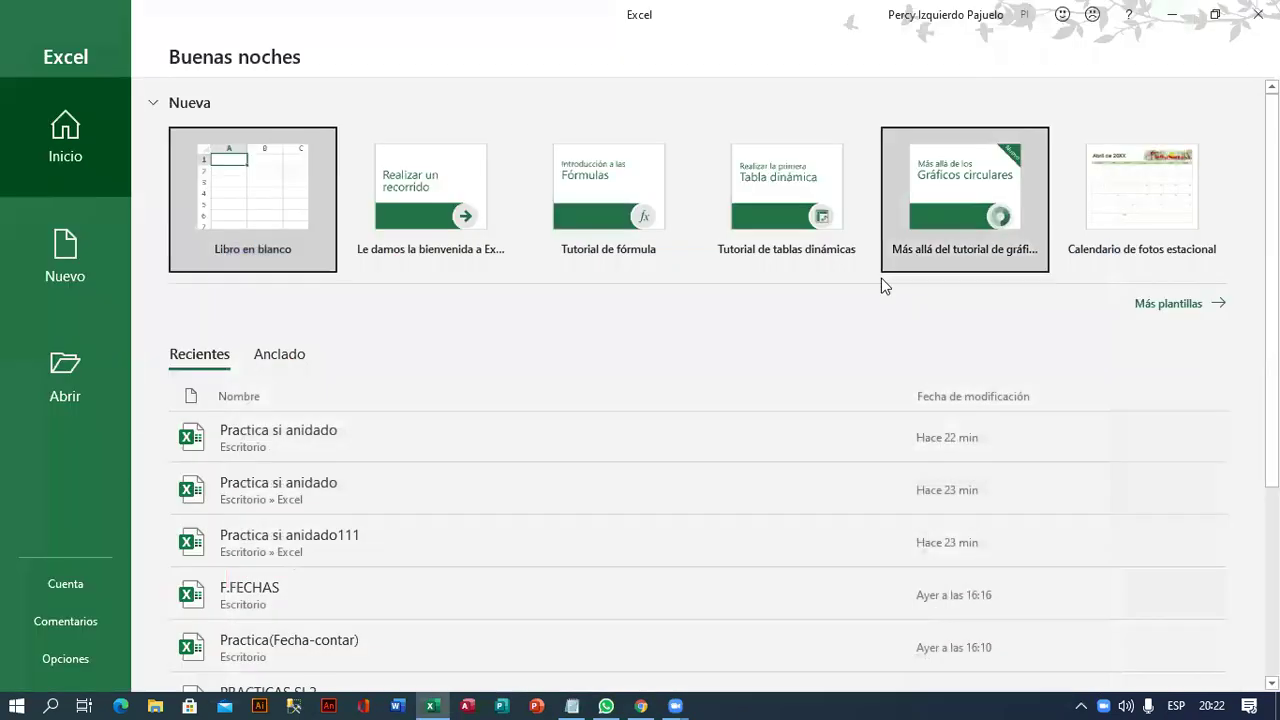
{"action": "left_click", "coordinate": [270, 199]}
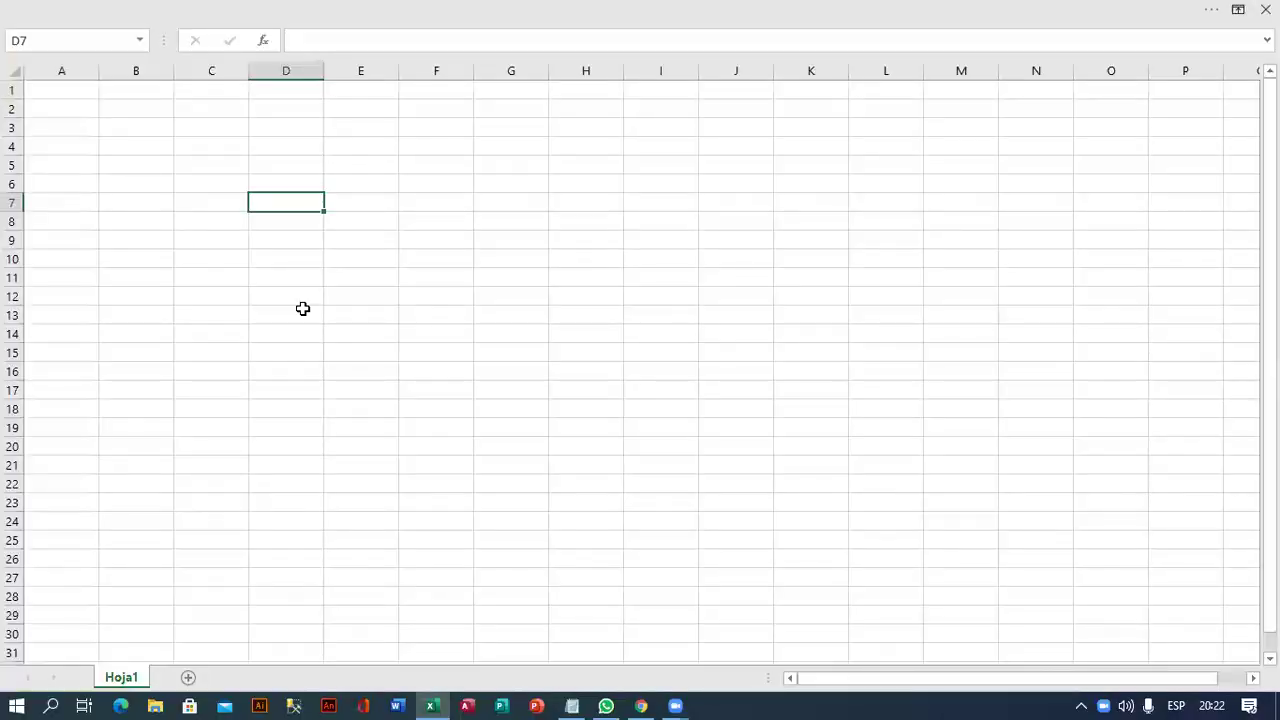
{"action": "scroll", "coordinate": [40, 75], "scroll_direction": "up", "scroll_amount": 3}
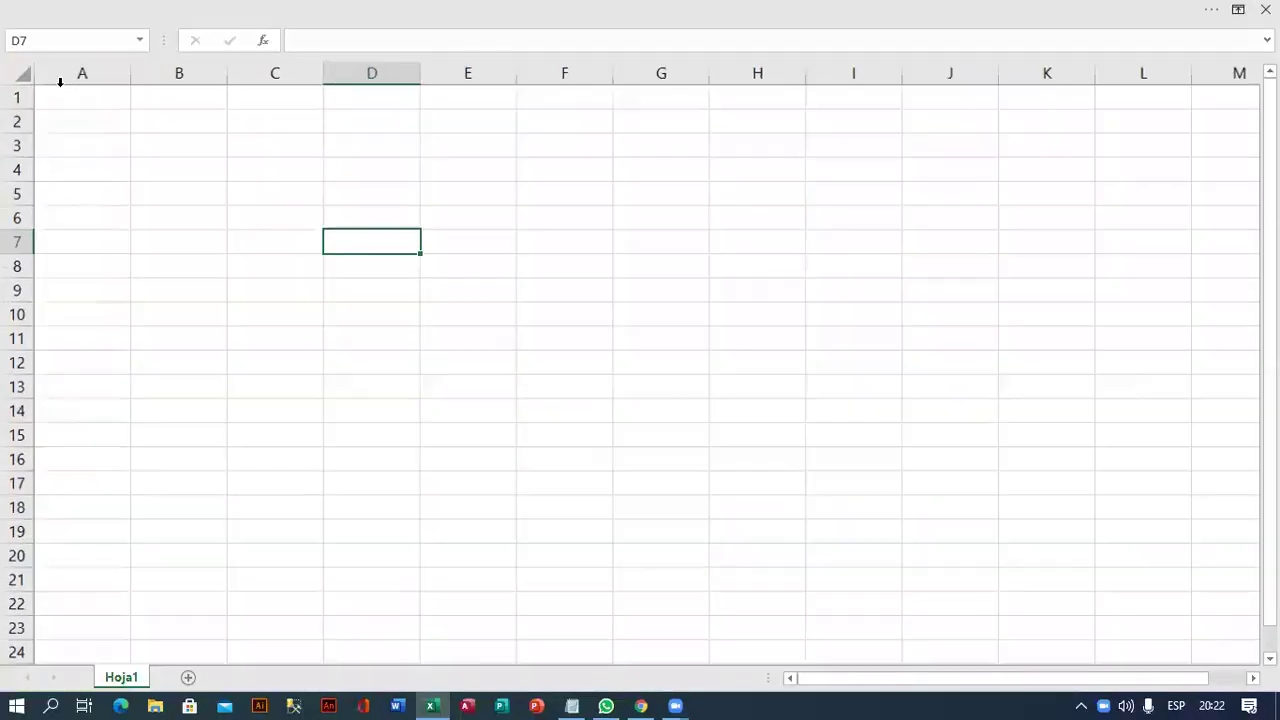
{"action": "left_click", "coordinate": [77, 112]}
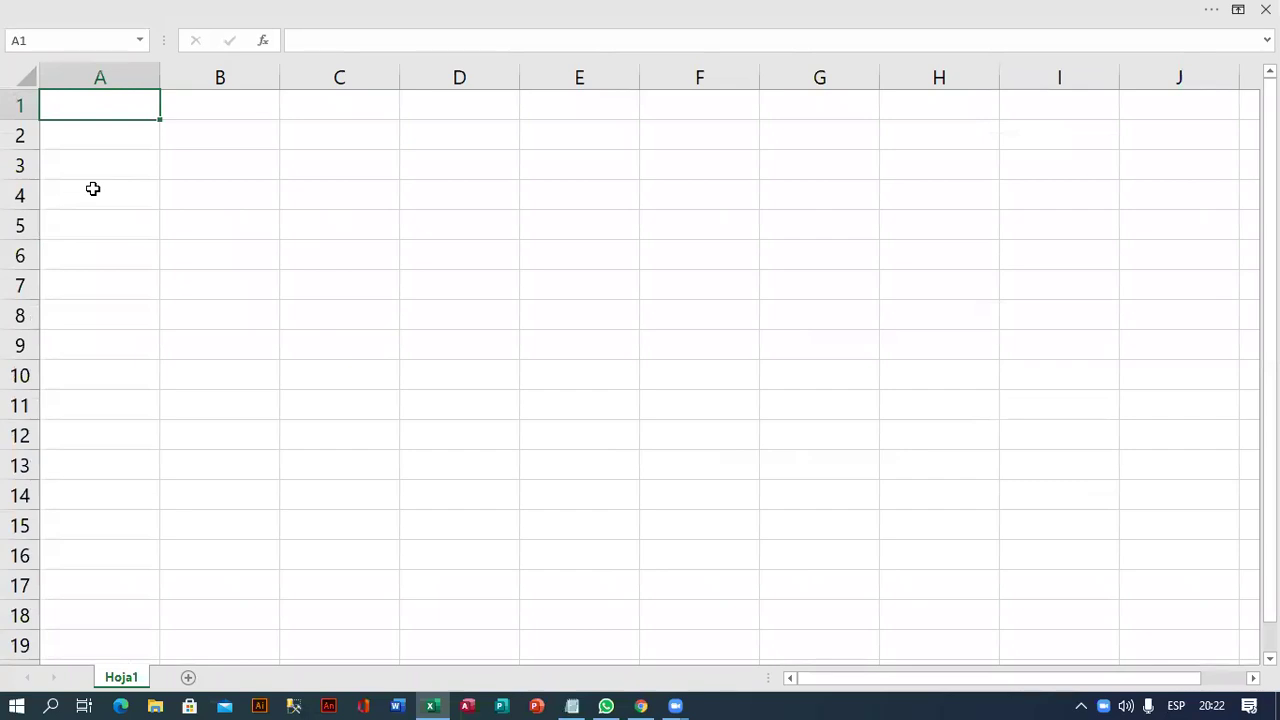
Enter the headers CODIGO, NIVEL, AREA, E.C, HIJOS and ESTUDIO in A1:F1.
{"action": "type", "text": "CODIGO"}
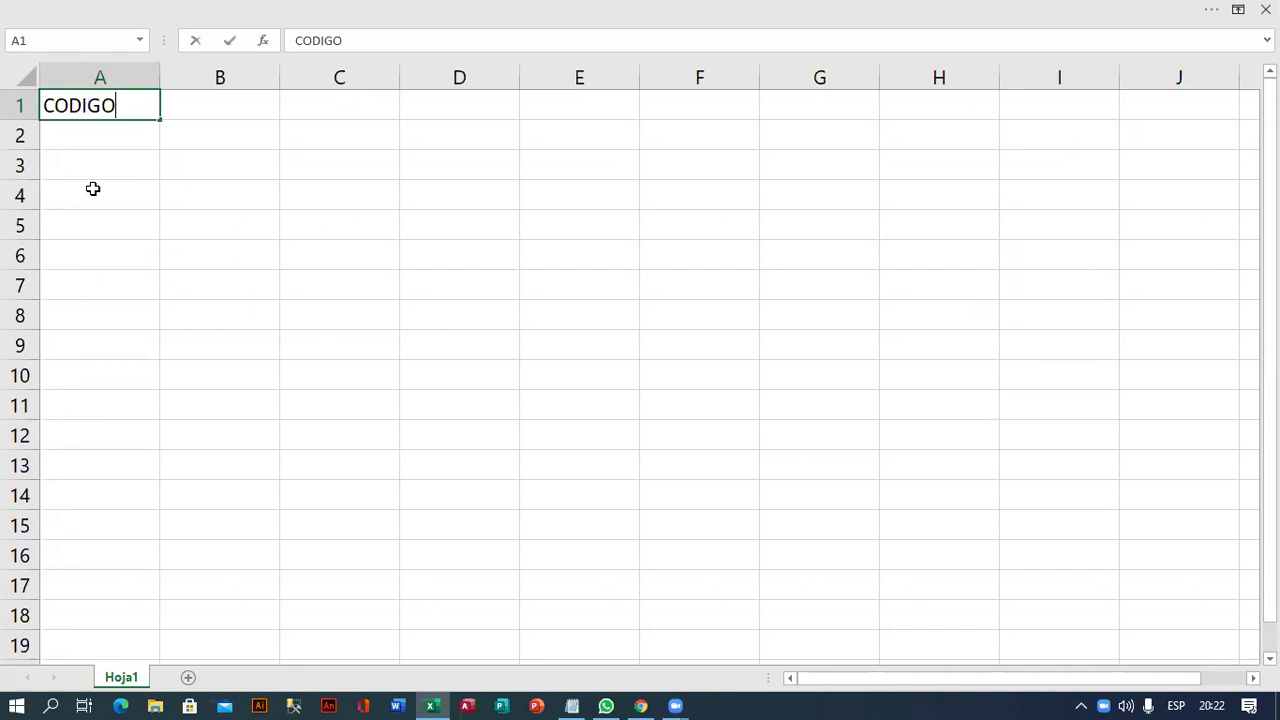
{"action": "key", "text": "Tab"}
{"action": "type", "text": "NIVEL"}
{"action": "key", "text": "Tab"}
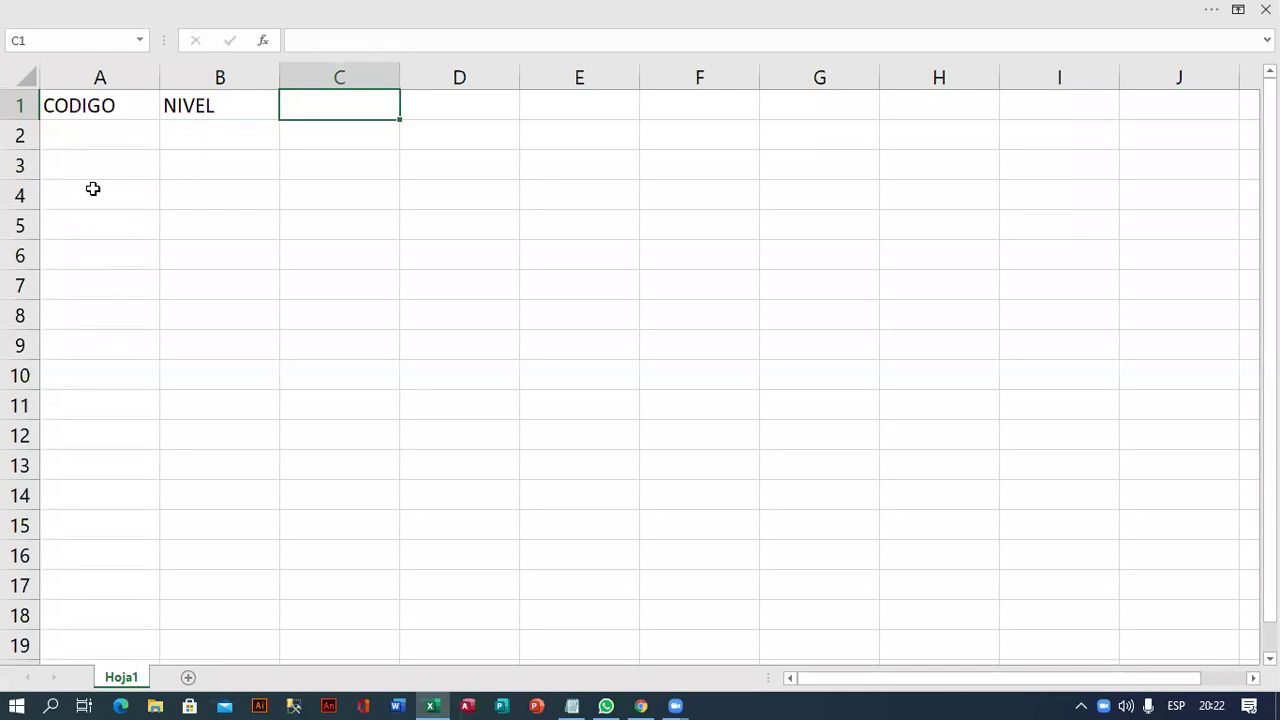
{"action": "type", "text": "AREA"}
{"action": "key", "text": "Tab"}
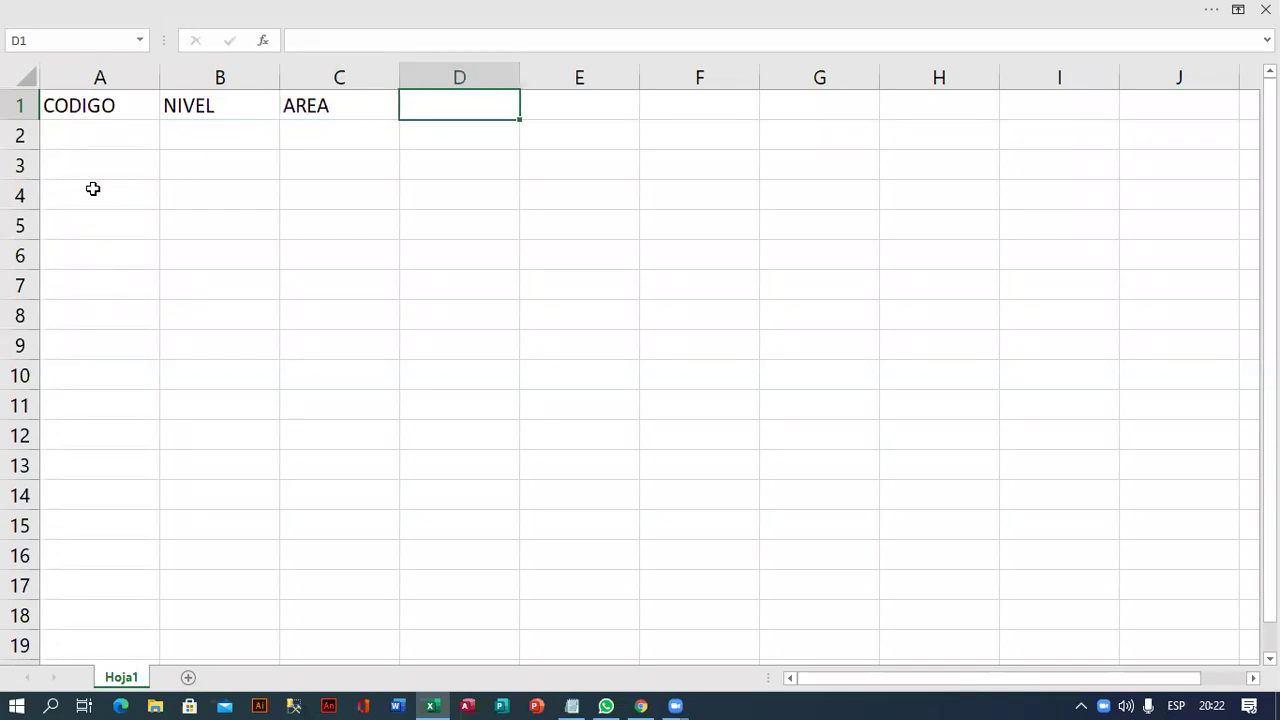
{"action": "type", "text": "E.C"}
{"action": "key", "text": "Tab"}
{"action": "type", "text": "HIJOS"}
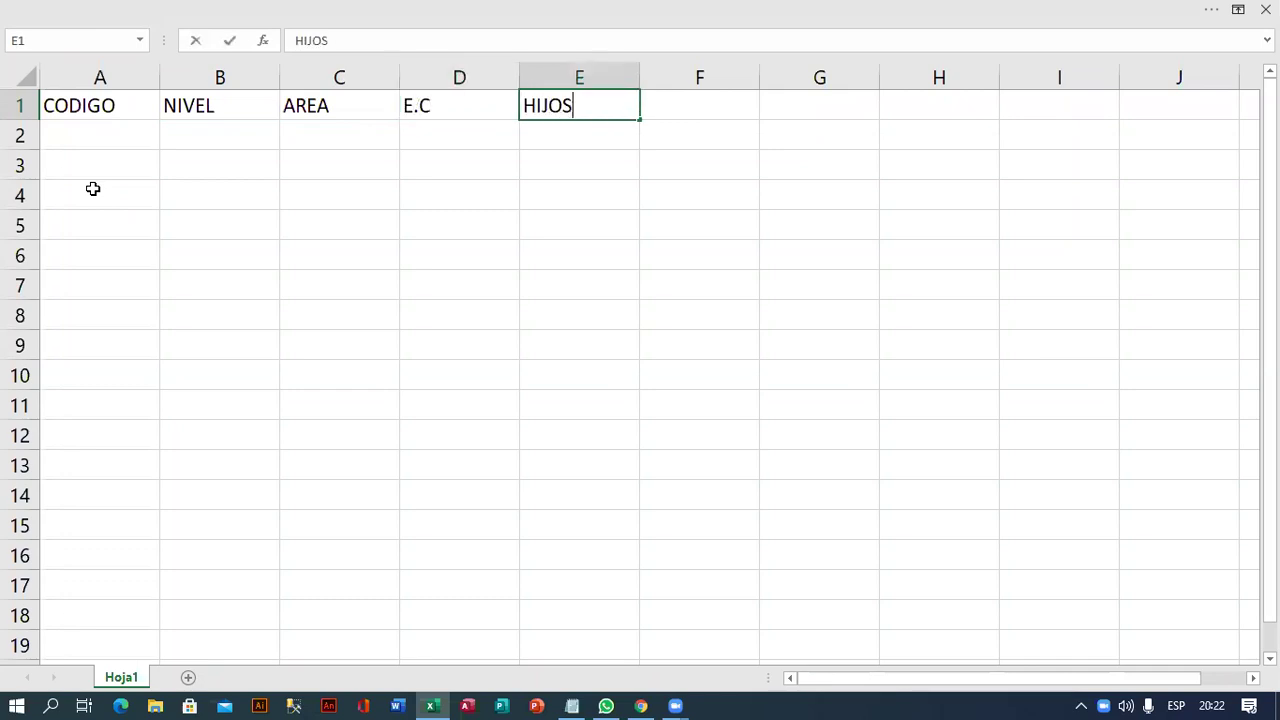
{"action": "key", "text": "Tab"}
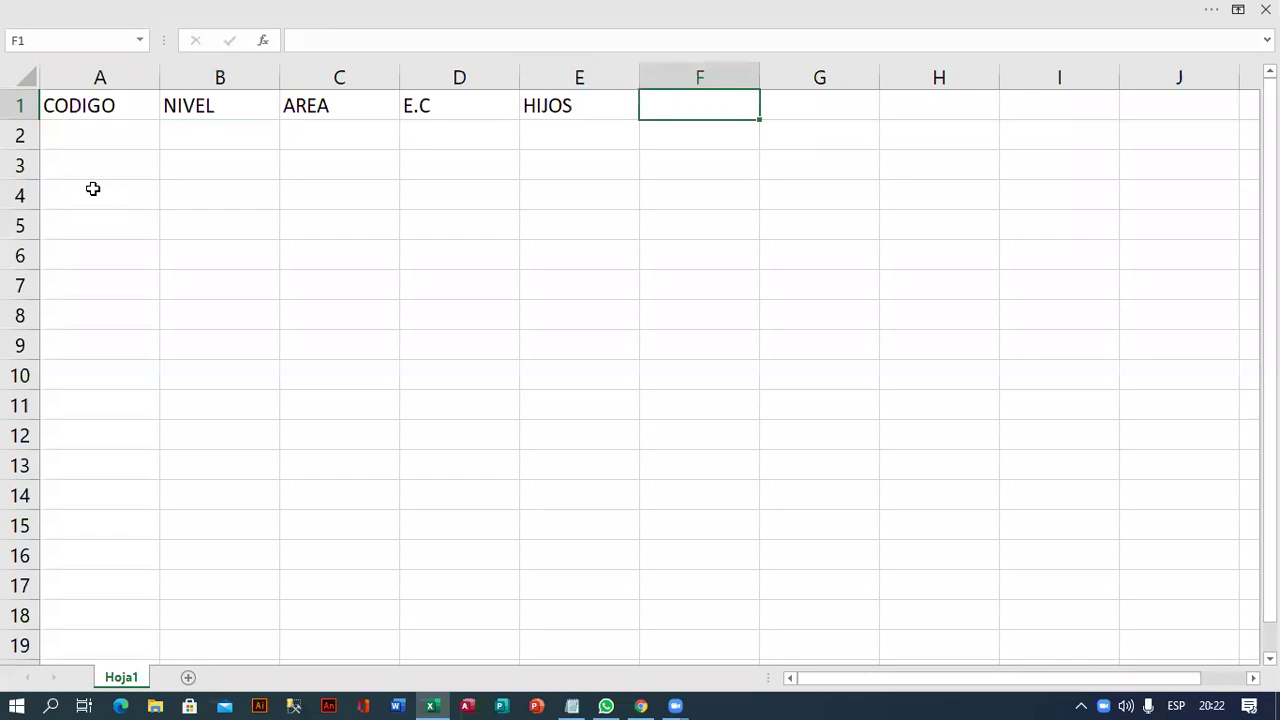
{"action": "type", "text": "ESTUDIO"}
{"action": "key", "text": "Return"}
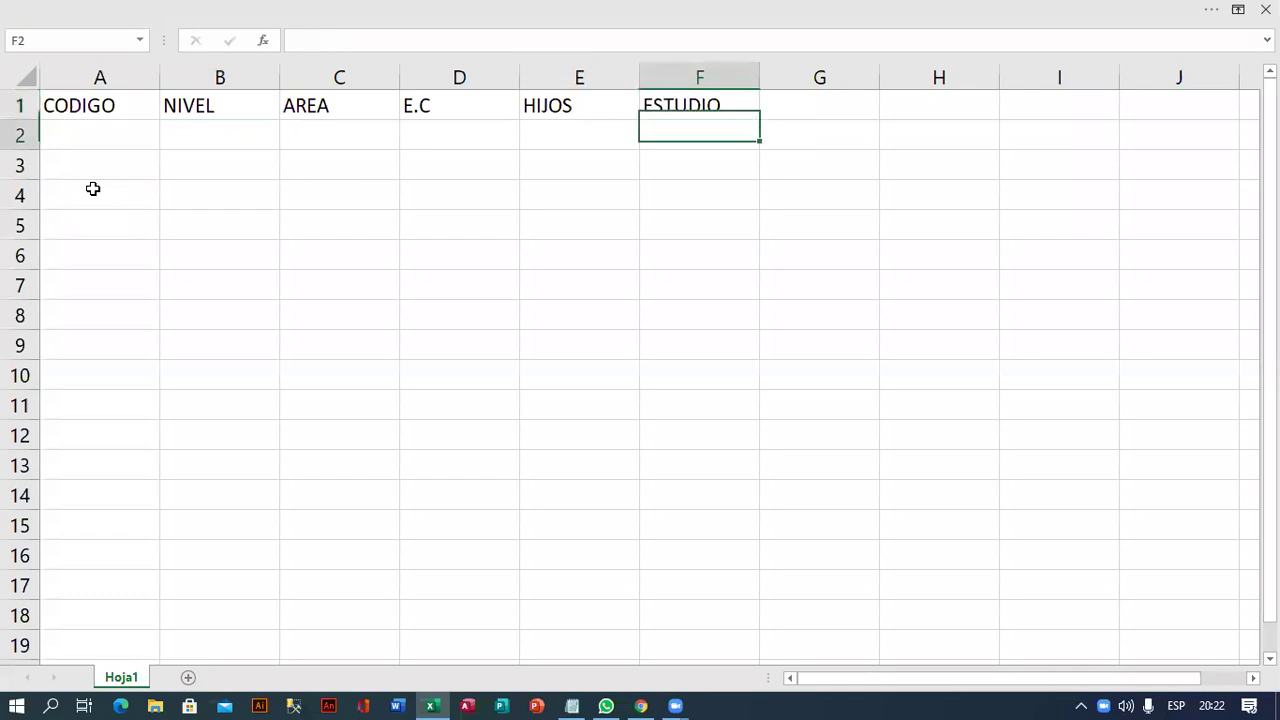
{"action": "key", "text": "Left"}
{"action": "key", "text": "Left"}
{"action": "key", "text": "Left"}
{"action": "key", "text": "Left"}
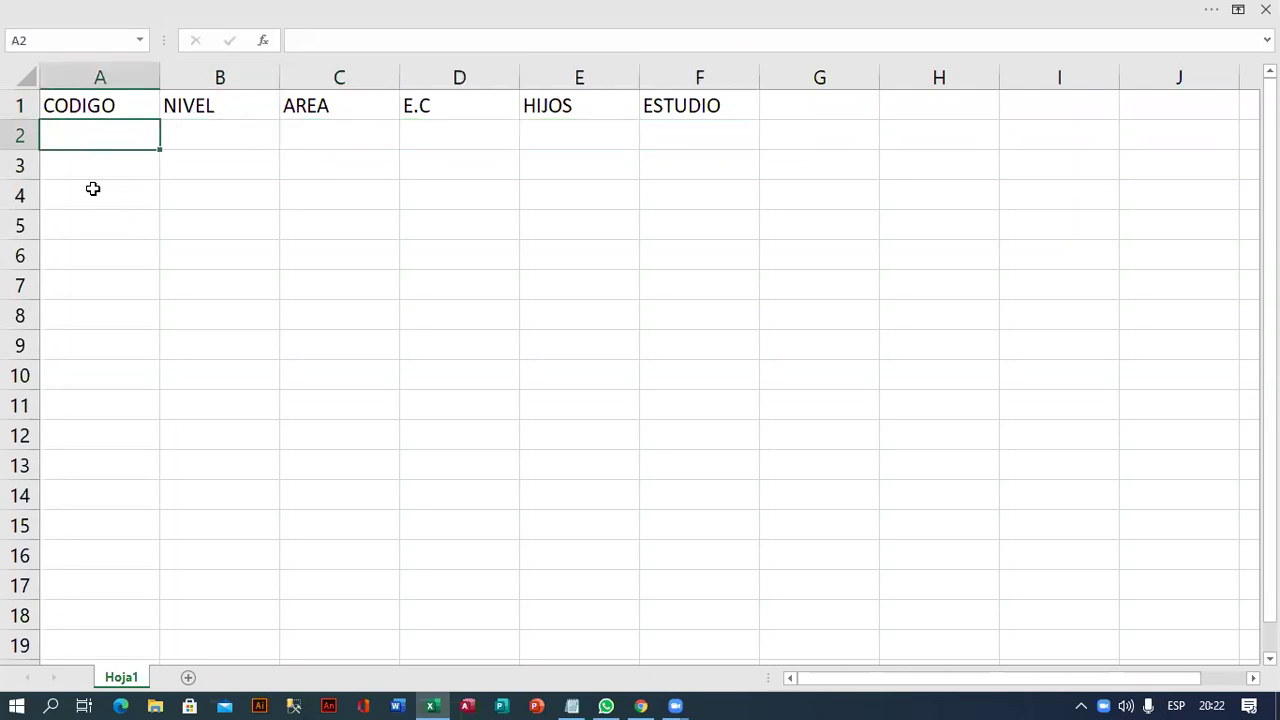
Enter codes A01N, B02C, A03N, B04C and C05N down the CODIGO column.
{"action": "type", "text": "A01N"}
{"action": "key", "text": "Return"}
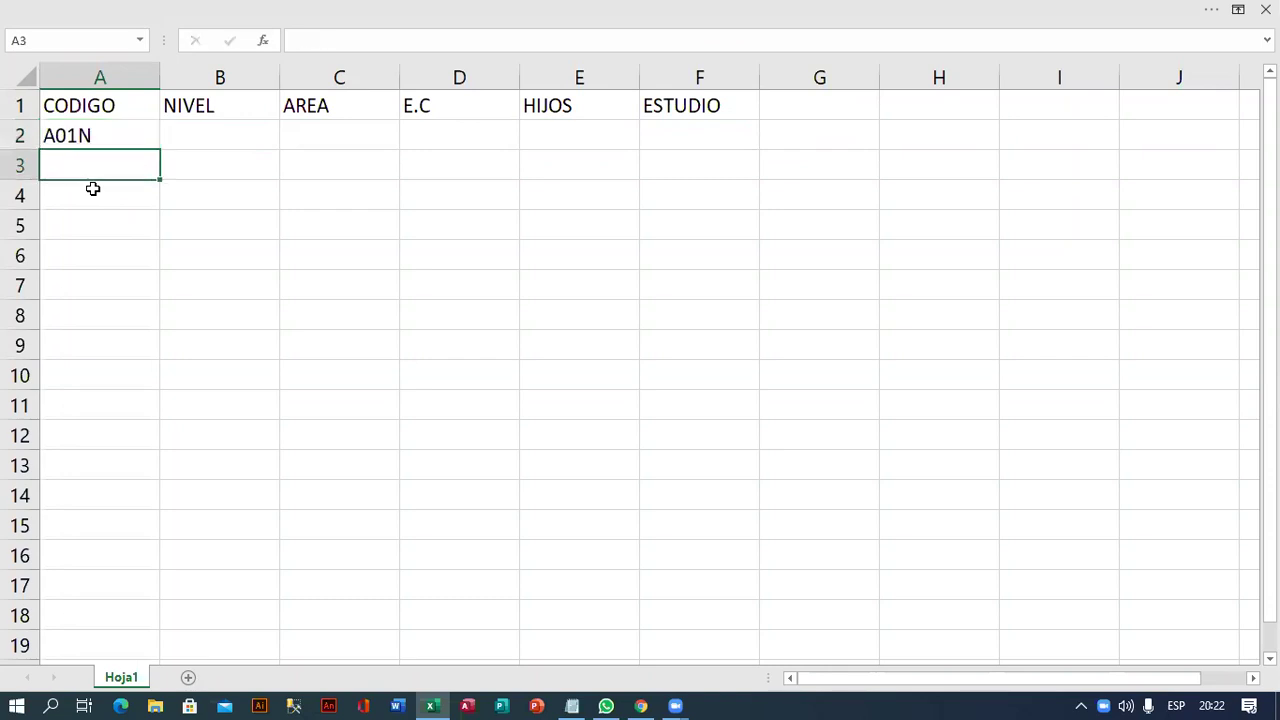
{"action": "type", "text": "B02"}
{"action": "type", "text": "C"}
{"action": "key", "text": "Return"}
{"action": "type", "text": "QA03"}
{"action": "key", "text": "BackSpace"}
{"action": "key", "text": "BackSpace"}
{"action": "key", "text": "BackSpace"}
{"action": "key", "text": "BackSpace"}
{"action": "type", "text": "A01N"}
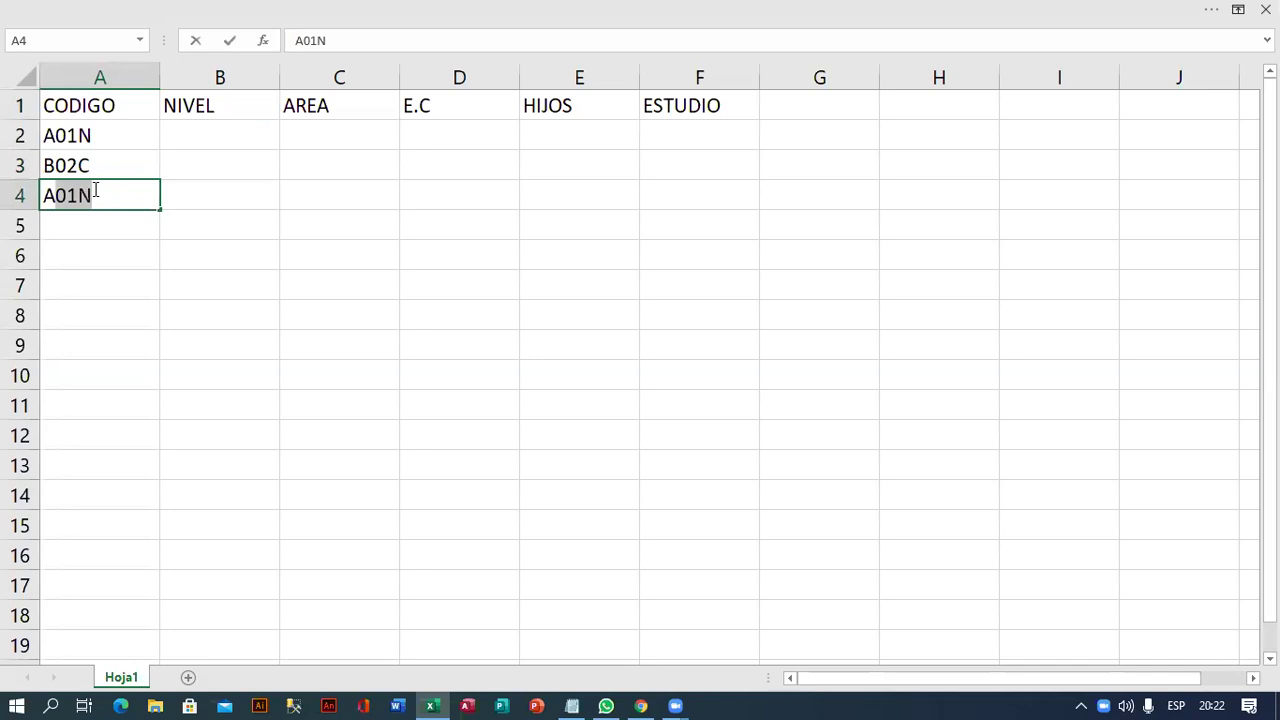
{"action": "type", "text": "03N"}
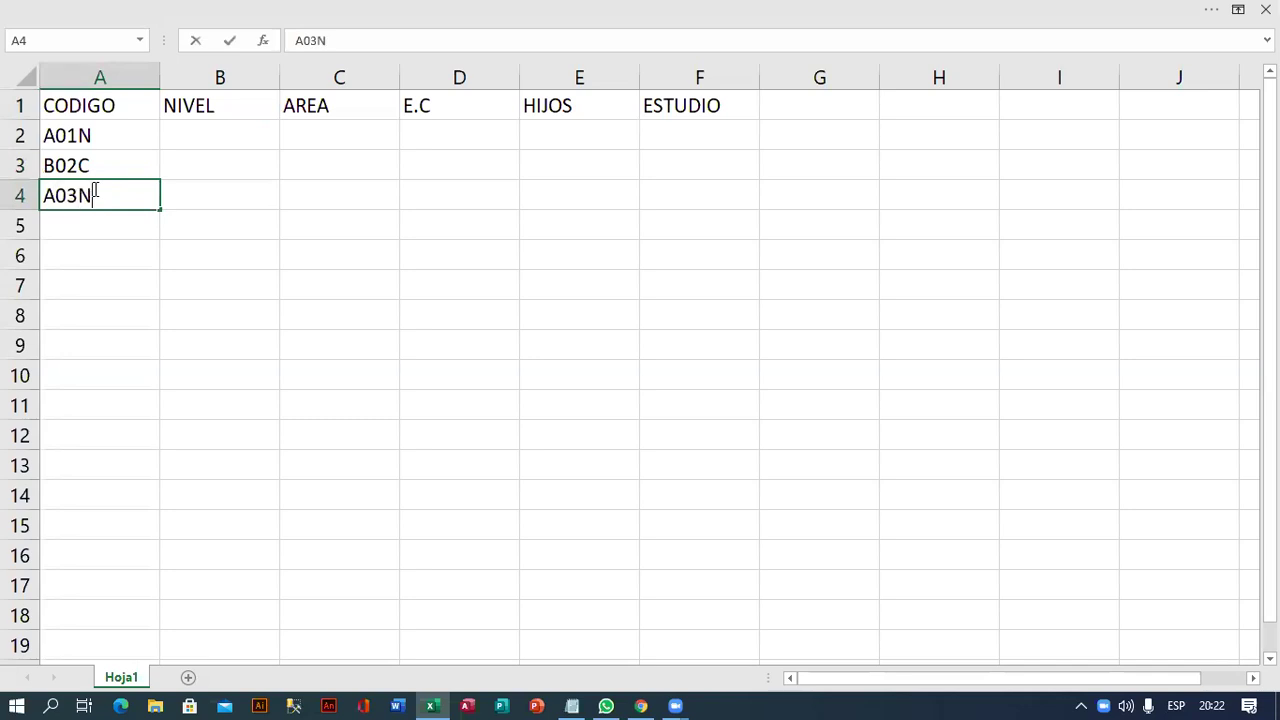
{"action": "key", "text": "Return"}
{"action": "type", "text": "B04"}
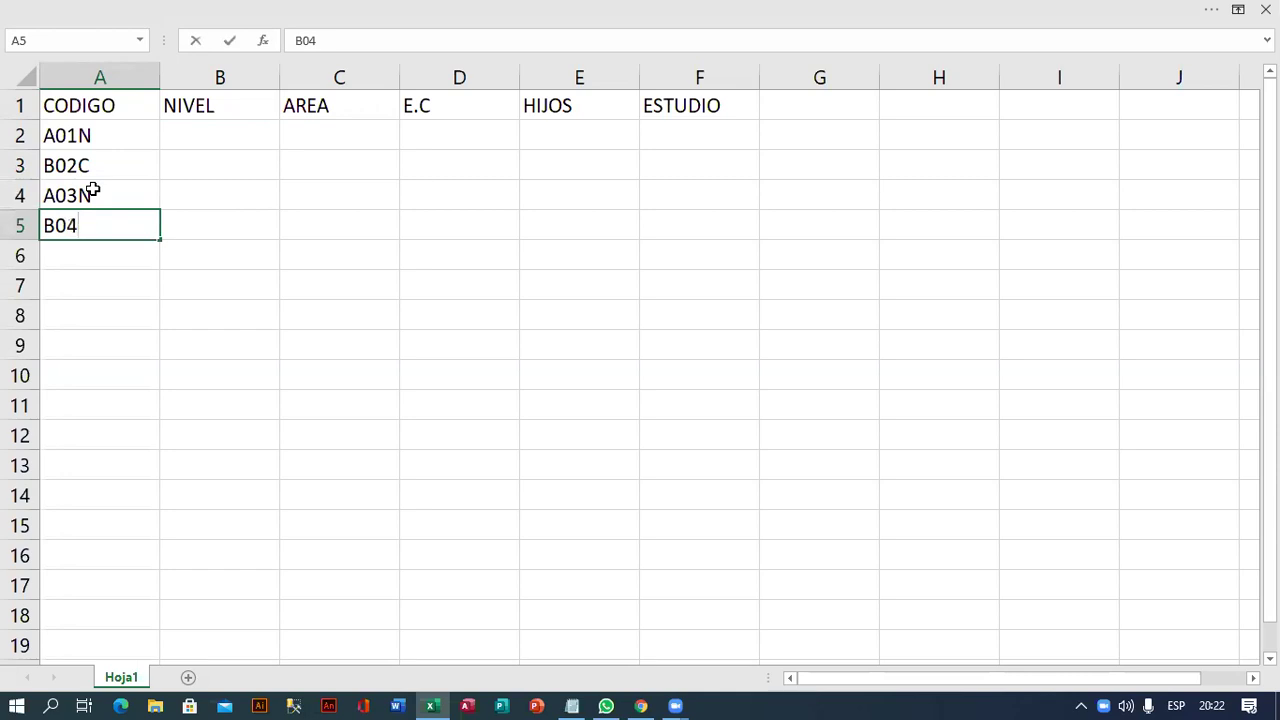
{"action": "type", "text": "C"}
{"action": "key", "text": "Return"}
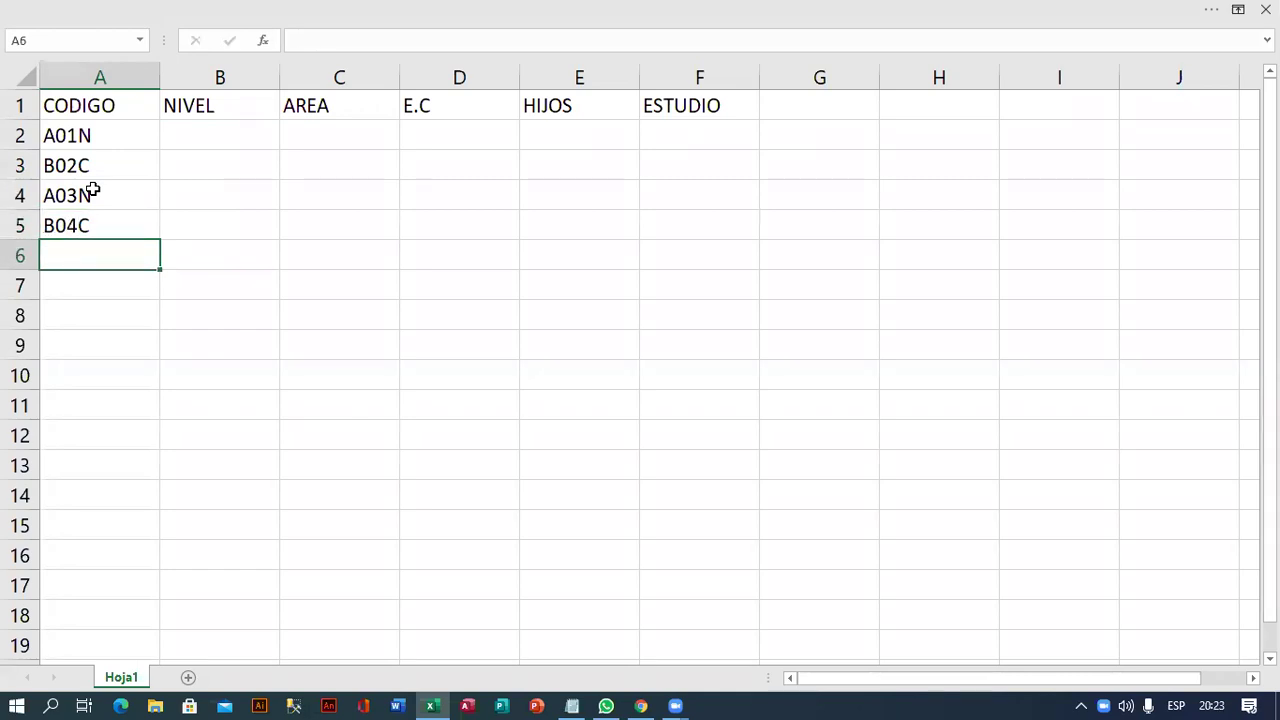
{"action": "type", "text": "C05N"}
{"action": "key", "text": "Return"}
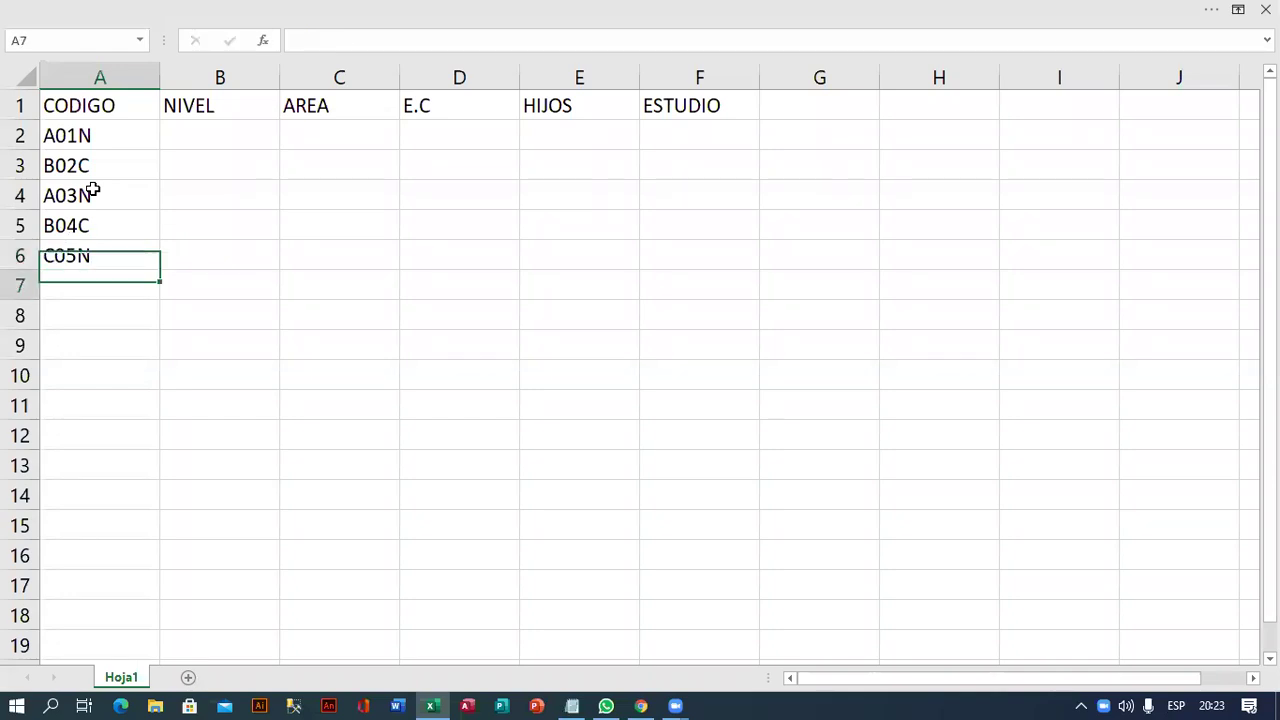
Enter levels 1, 1, 2, 3, 2 in the NIVEL column beside the codes.
{"action": "key", "text": "Up"}
{"action": "key", "text": "Up"}
{"action": "key", "text": "Up"}
{"action": "key", "text": "Up"}
{"action": "key", "text": "Up"}
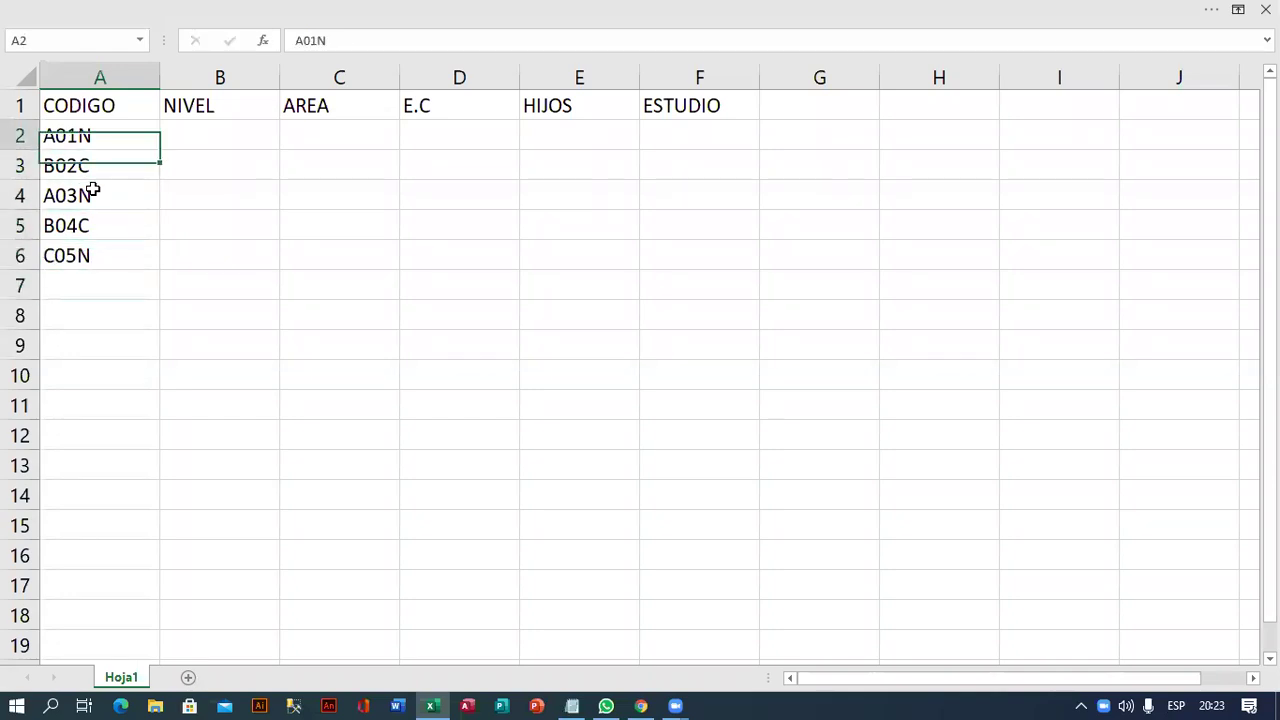
{"action": "key", "text": "Right"}
{"action": "type", "text": "1"}
{"action": "key", "text": "Return"}
{"action": "type", "text": "1"}
{"action": "key", "text": "Return"}
{"action": "type", "text": "2"}
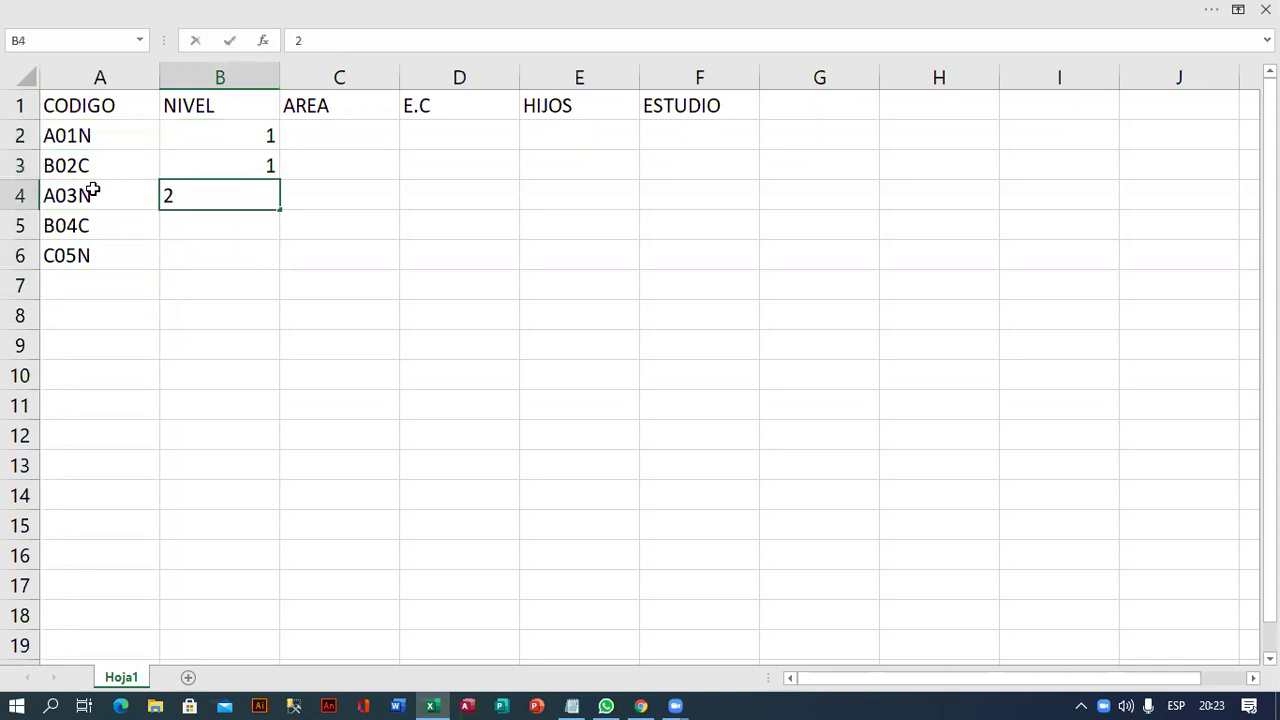
{"action": "key", "text": "Return"}
{"action": "type", "text": "3"}
{"action": "key", "text": "Return"}
{"action": "type", "text": "2"}
{"action": "key", "text": "Return"}
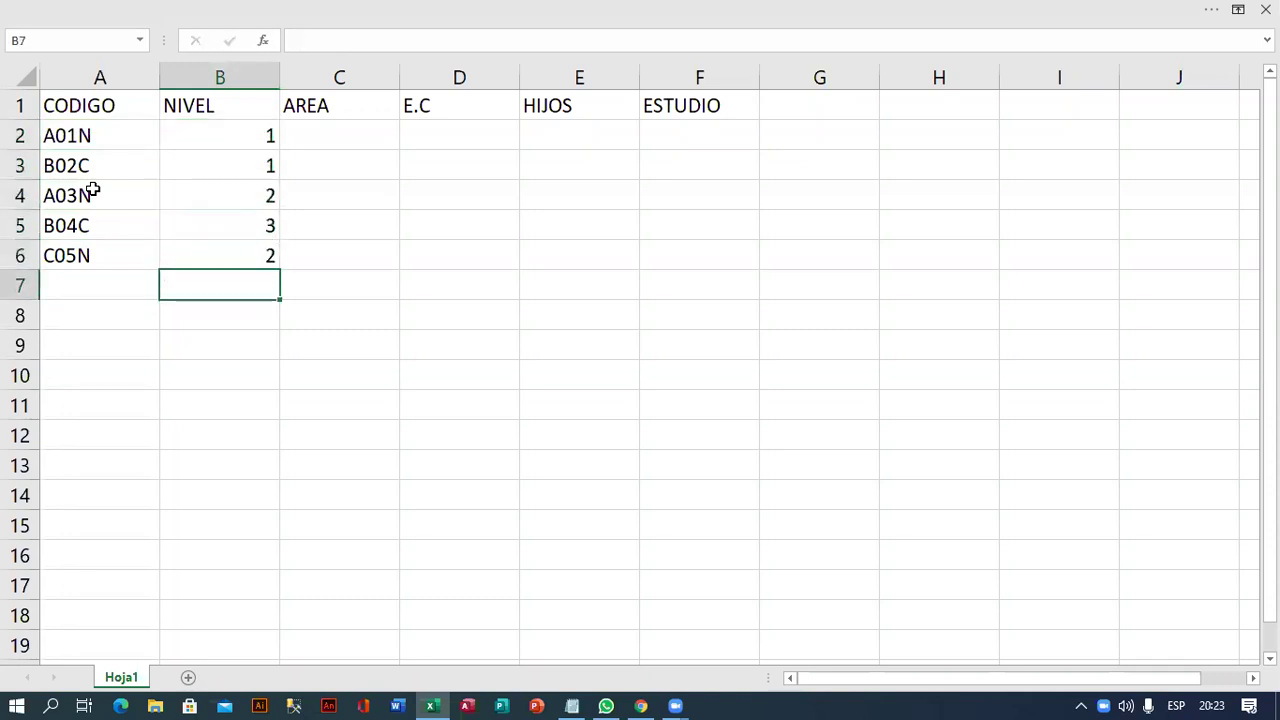
{"action": "key", "text": "Right"}
{"action": "key", "text": "Up"}
{"action": "key", "text": "Up"}
{"action": "key", "text": "Up"}
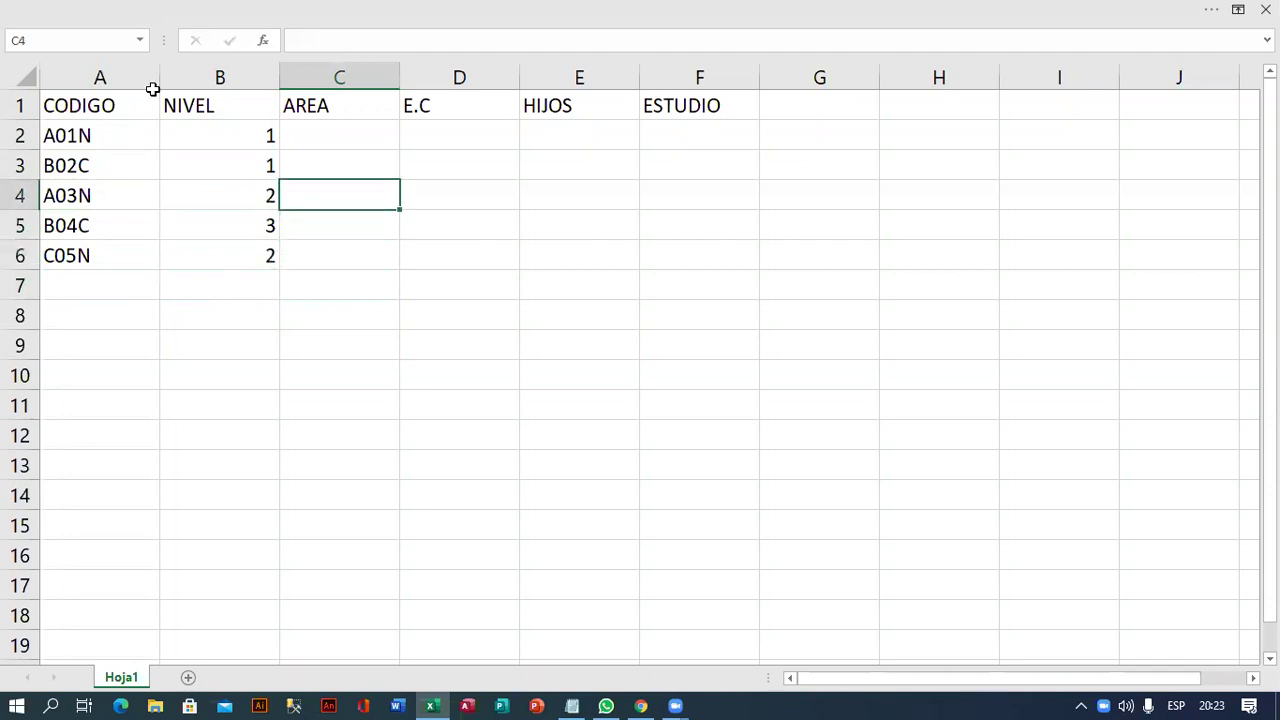
Autofit columns A and B, then fill AREA with Administracion, Contabilidad, Sistemas, Contabilidad, Administracion.
{"action": "double_click", "coordinate": [158, 80]}
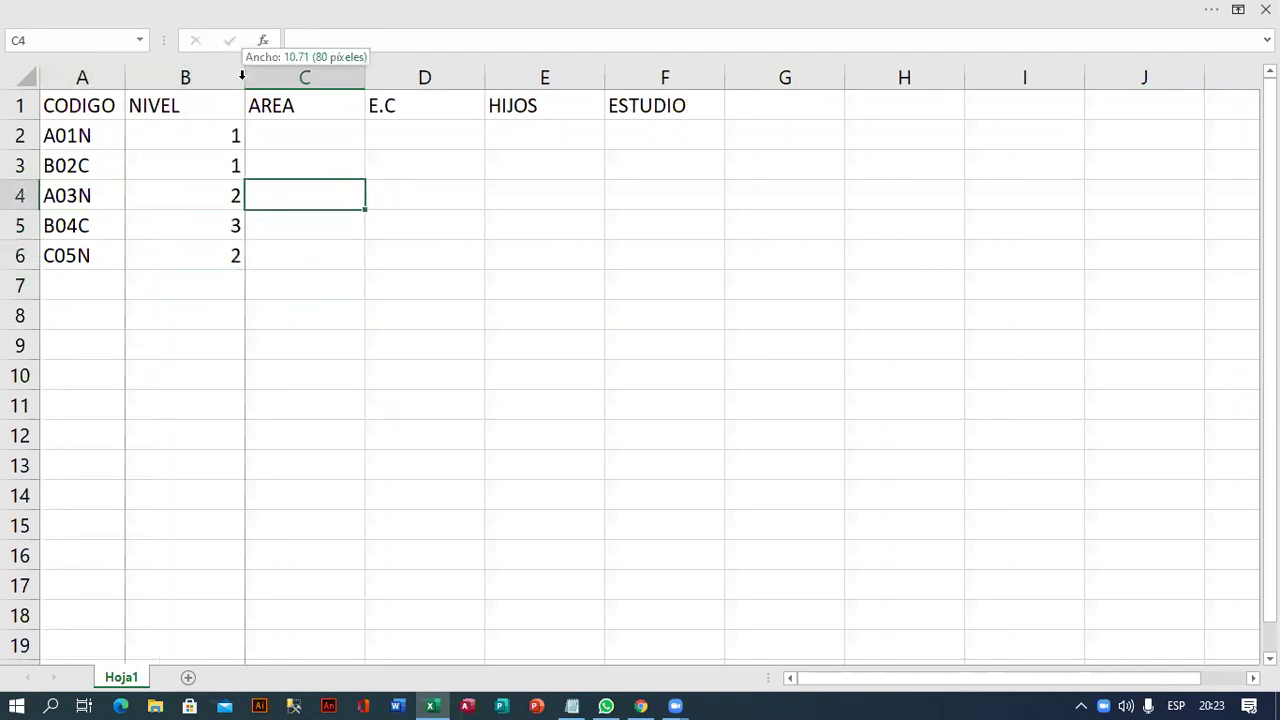
{"action": "double_click", "coordinate": [241, 78]}
{"action": "left_click", "coordinate": [240, 133]}
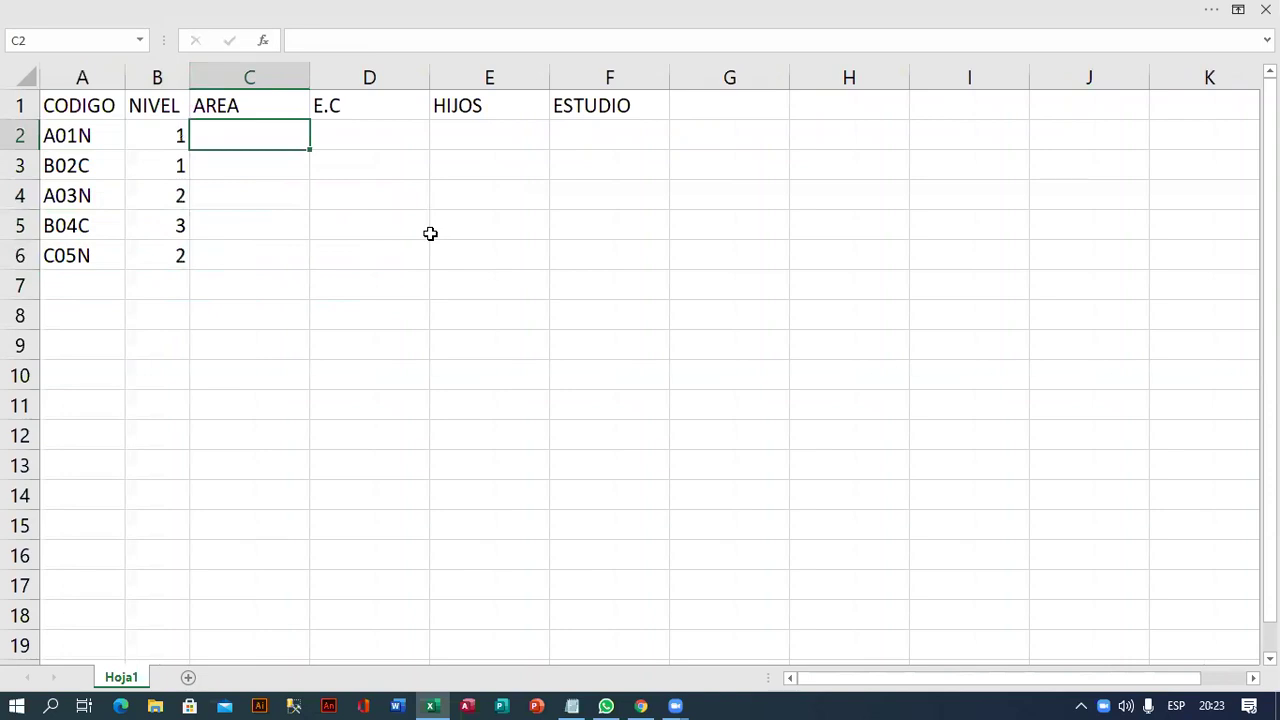
{"action": "type", "text": "Administracion"}
{"action": "key", "text": "Return"}
{"action": "type", "text": "Contabilidad"}
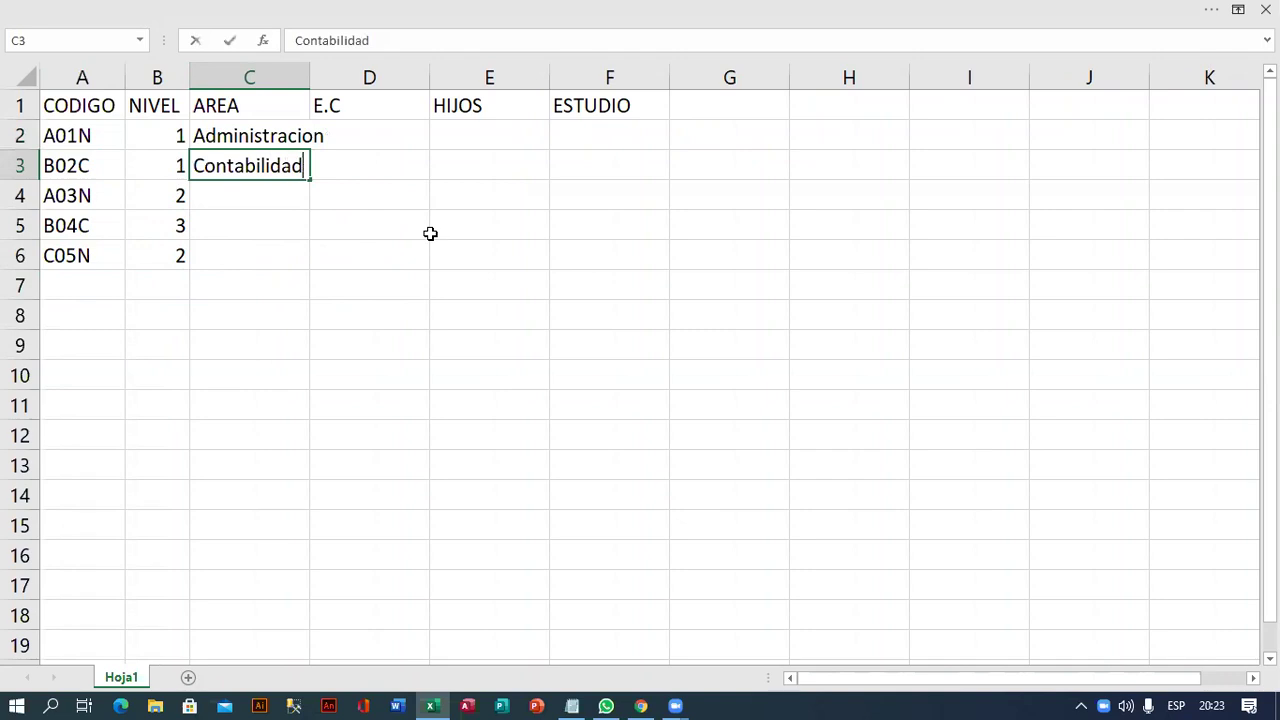
{"action": "key", "text": "Return"}
{"action": "type", "text": "Sistemas"}
{"action": "key", "text": "Return"}
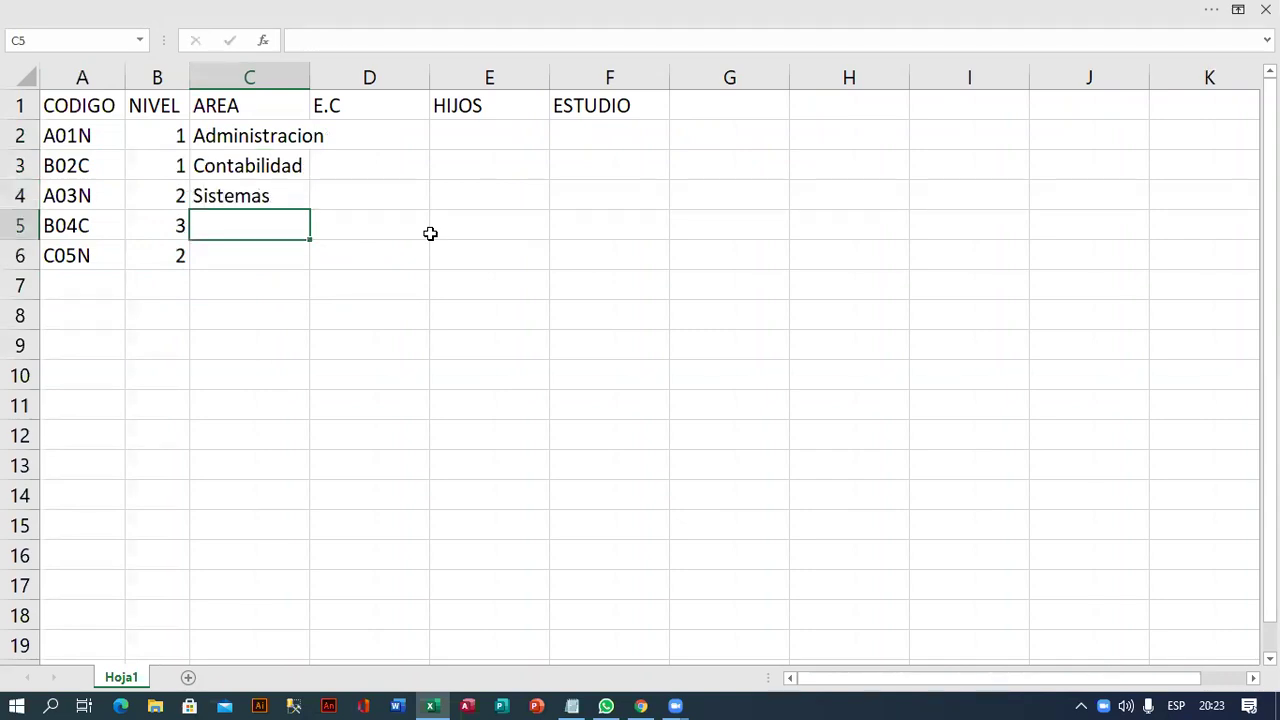
{"action": "type", "text": "Contabilidad"}
{"action": "key", "text": "Return"}
{"action": "type", "text": "Administracion"}
{"action": "key", "text": "Return"}
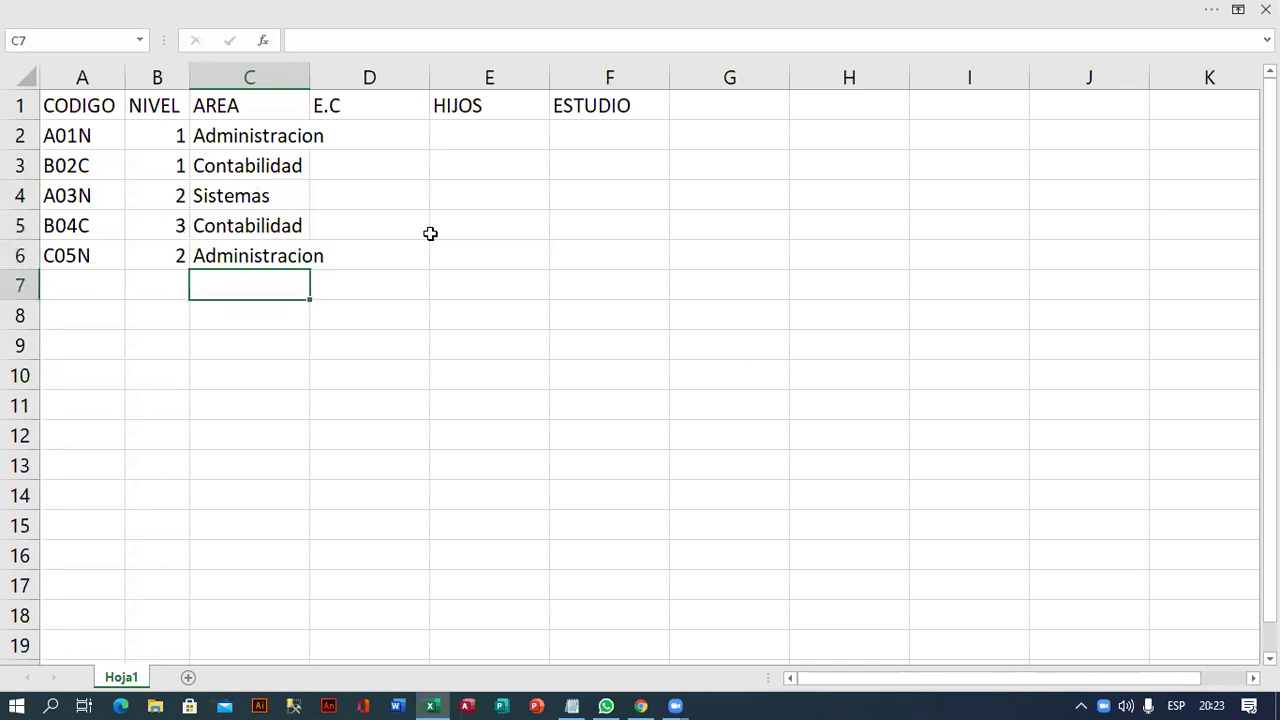
Start the next employee row by typing code A06C in A7.
{"action": "key", "text": "Left"}
{"action": "key", "text": "Left"}
{"action": "type", "text": "a"}
{"action": "key", "text": "BackSpace"}
{"action": "type", "text": "A06"}
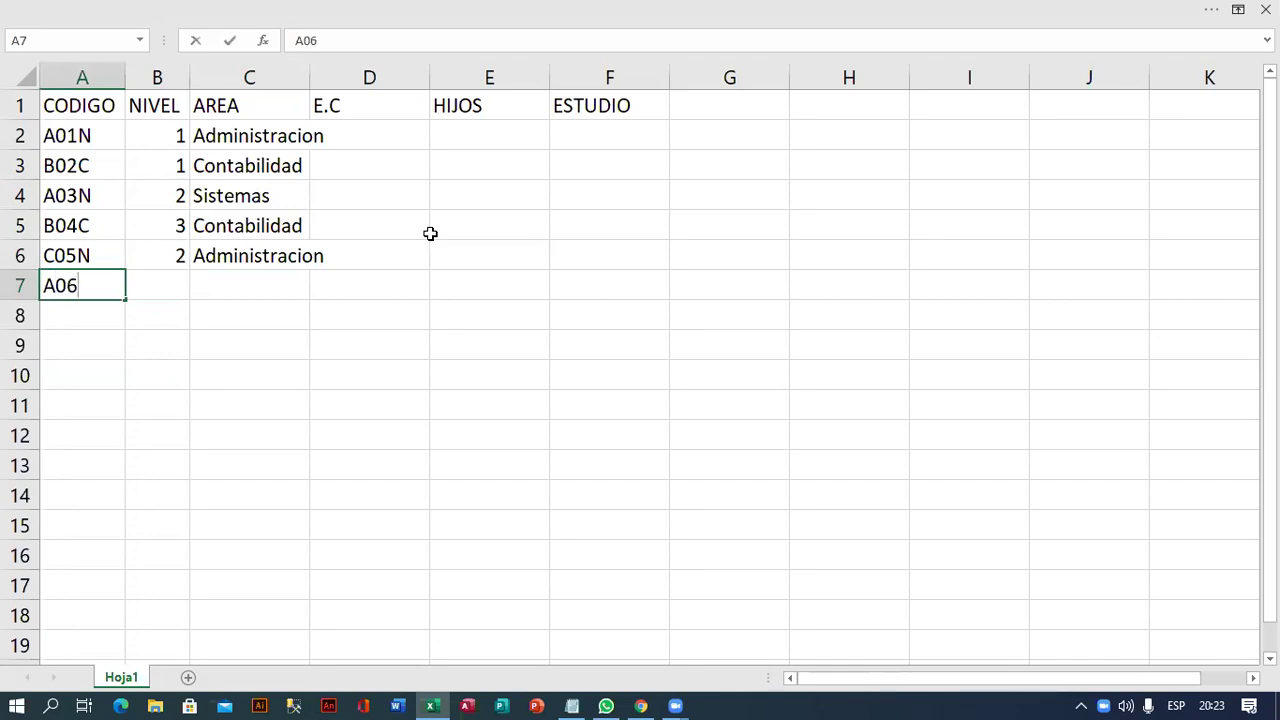
{"action": "type", "text": "C"}
Add codes A06C, C07N and B08C in A7:A9.
{"action": "key", "text": "Return"}
{"action": "type", "text": "C07N"}
{"action": "key", "text": "Return"}
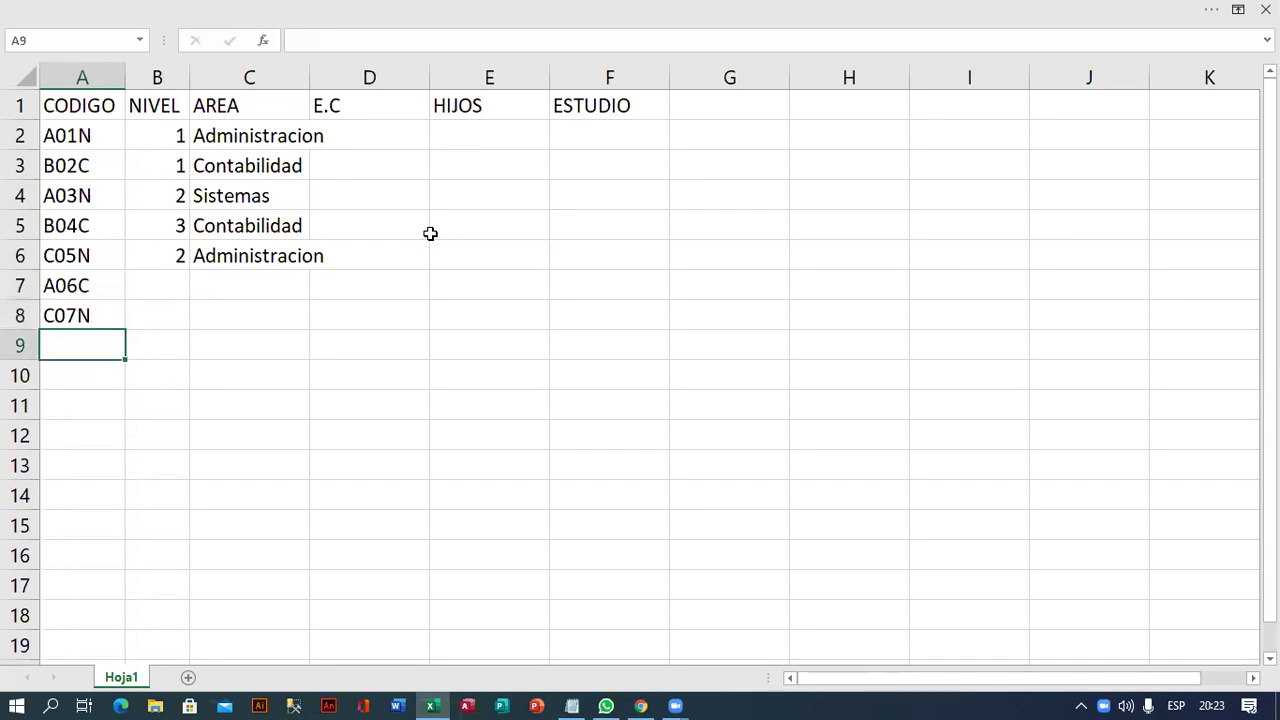
{"action": "type", "text": "B08"}
{"action": "type", "text": "C"}
{"action": "key", "text": "Return"}
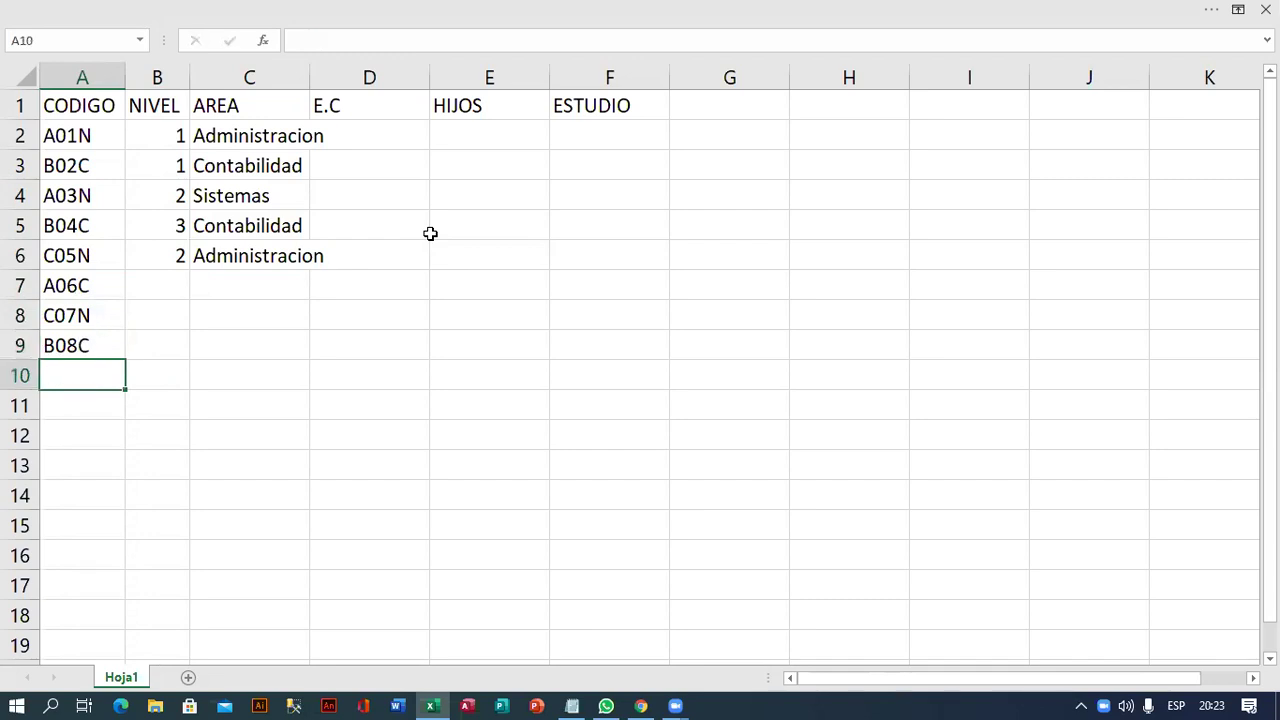
Enter levels 2, 3 and 1 for A06C, C07N and B08C.
{"action": "key", "text": "Up"}
{"action": "key", "text": "Right"}
{"action": "key", "text": "Up"}
{"action": "key", "text": "Up"}
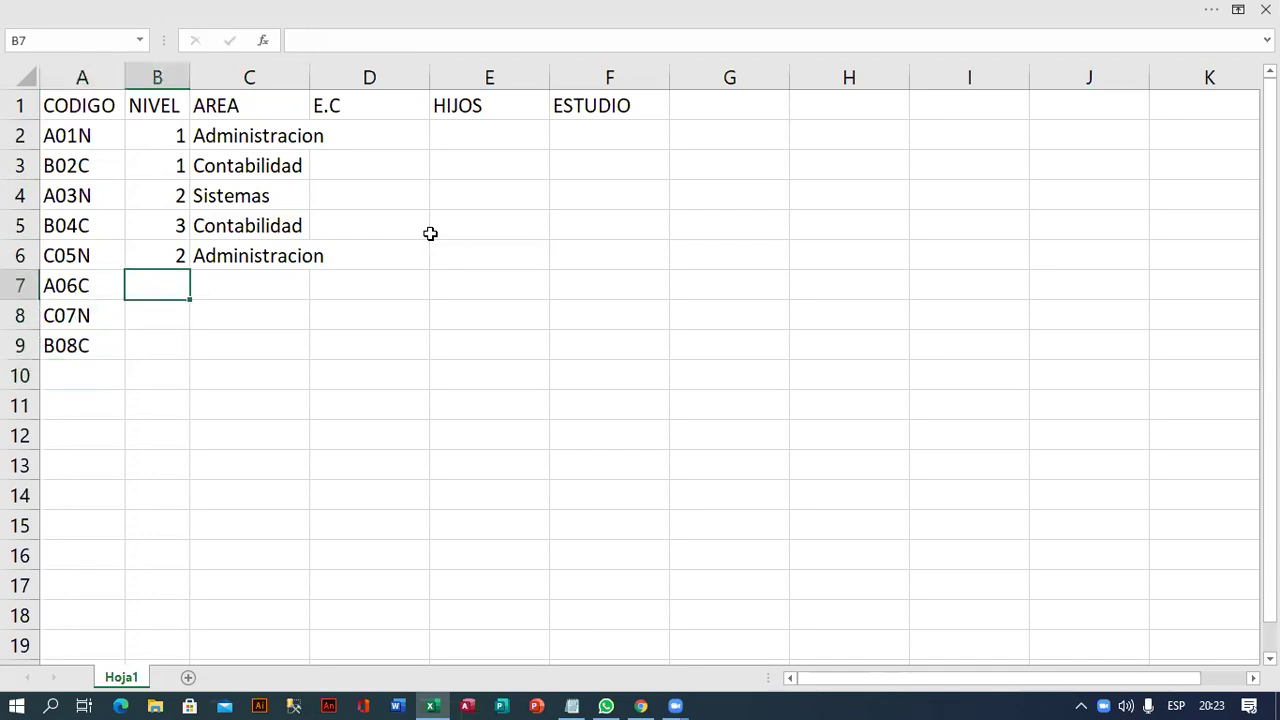
{"action": "type", "text": "2"}
{"action": "key", "text": "Return"}
{"action": "type", "text": "3"}
{"action": "key", "text": "Return"}
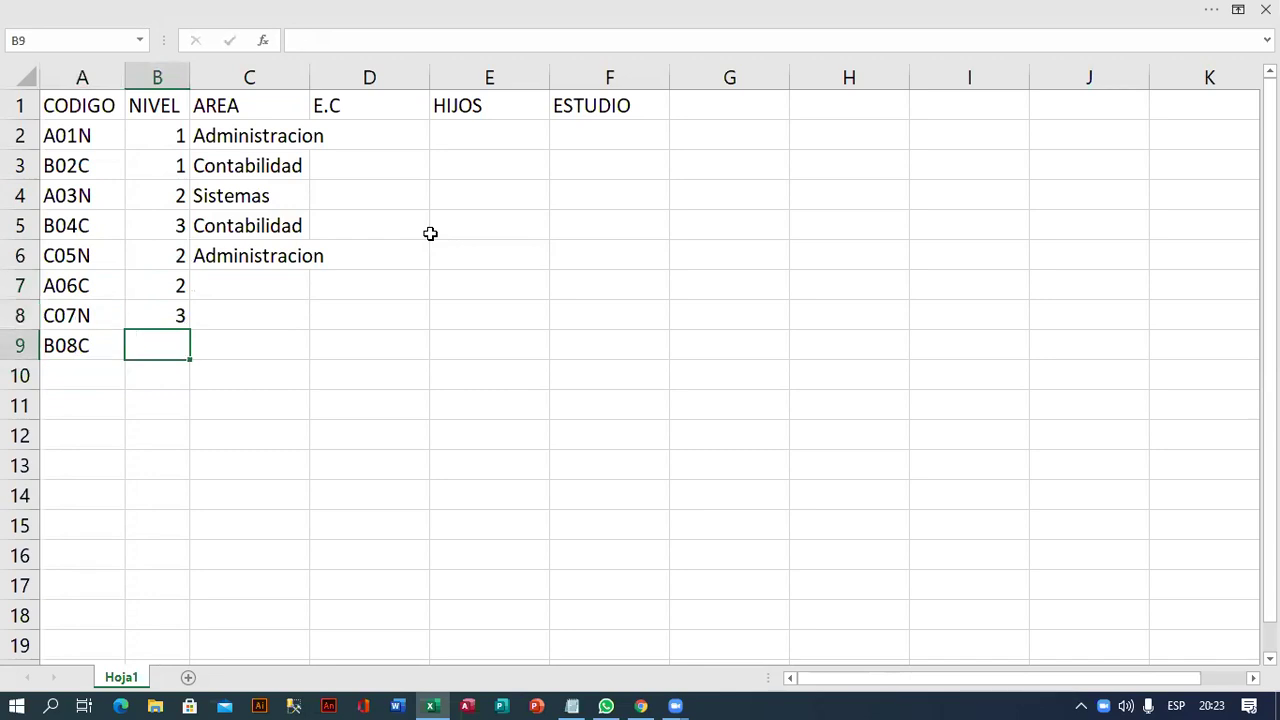
{"action": "type", "text": "1"}
{"action": "key", "text": "Return"}
Set areas Contabilidad, Contabilidad and Sistemas for the three new employees.
{"action": "key", "text": "Right"}
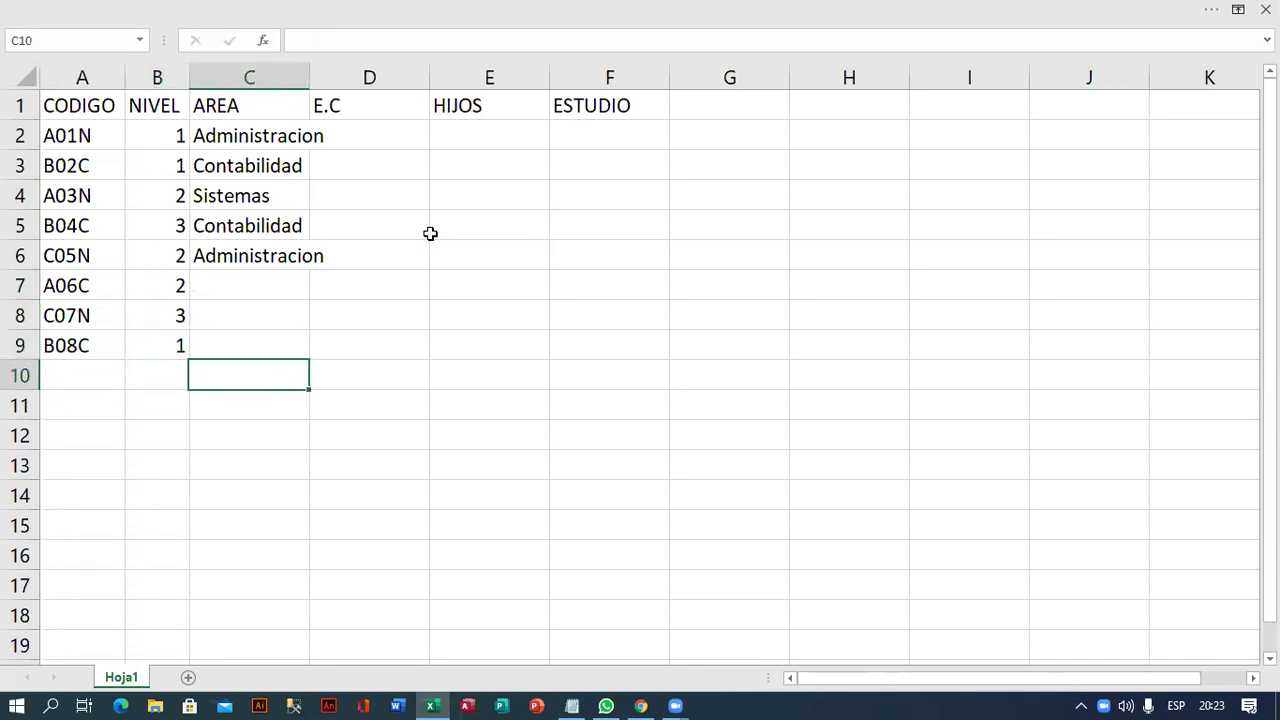
{"action": "key", "text": "Up"}
{"action": "key", "text": "Up"}
{"action": "key", "text": "Up"}
{"action": "type", "text": "C"}
{"action": "key", "text": "Return"}
{"action": "type", "text": "C"}
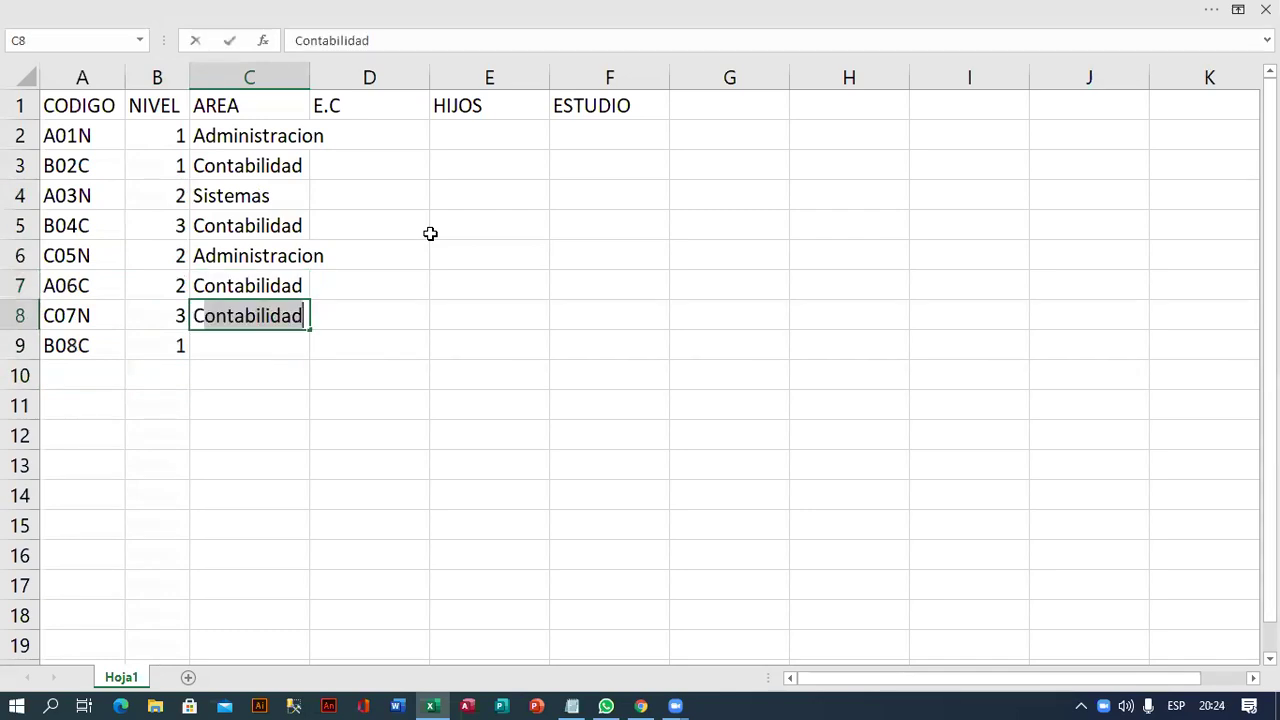
{"action": "key", "text": "Return"}
{"action": "type", "text": "S"}
{"action": "key", "text": "Tab"}
{"action": "key", "text": "Up"}
{"action": "key", "text": "Up"}
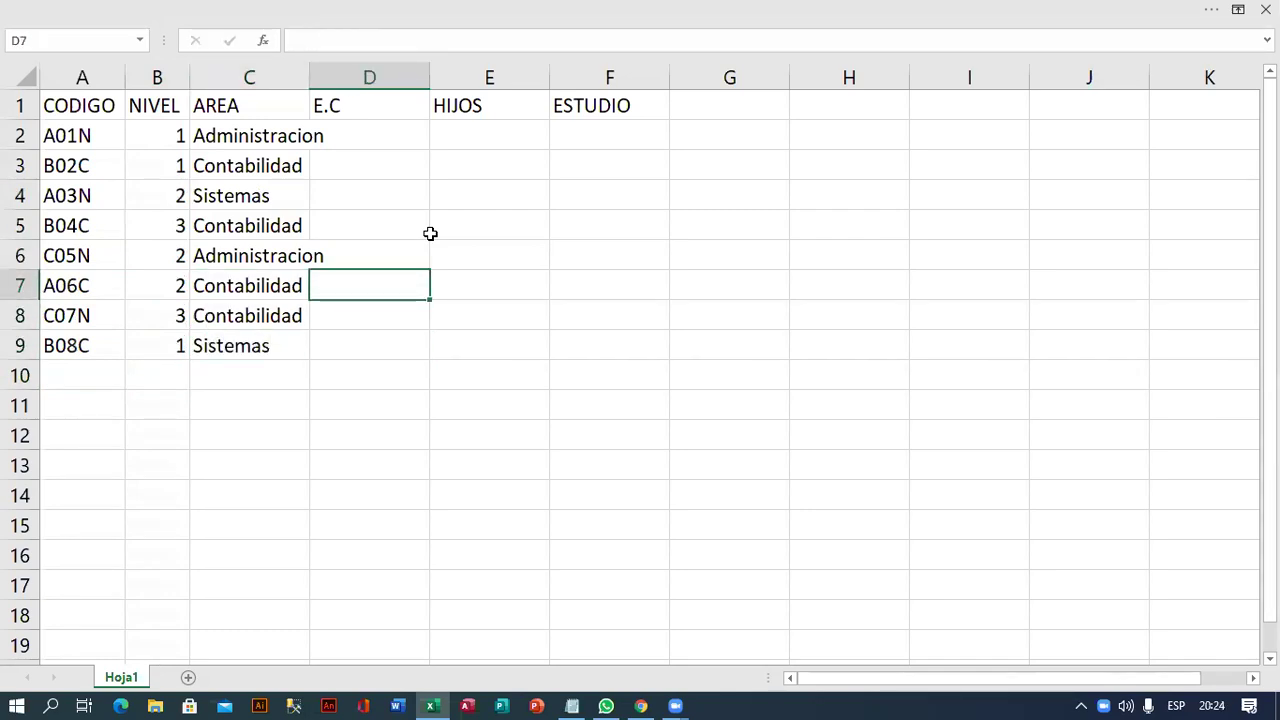
Widen column C and enter marital status values S, C, C, S, S down E.C from D2.
{"action": "left_click_drag", "start_coordinate": [309, 80], "coordinate": [336, 80]}
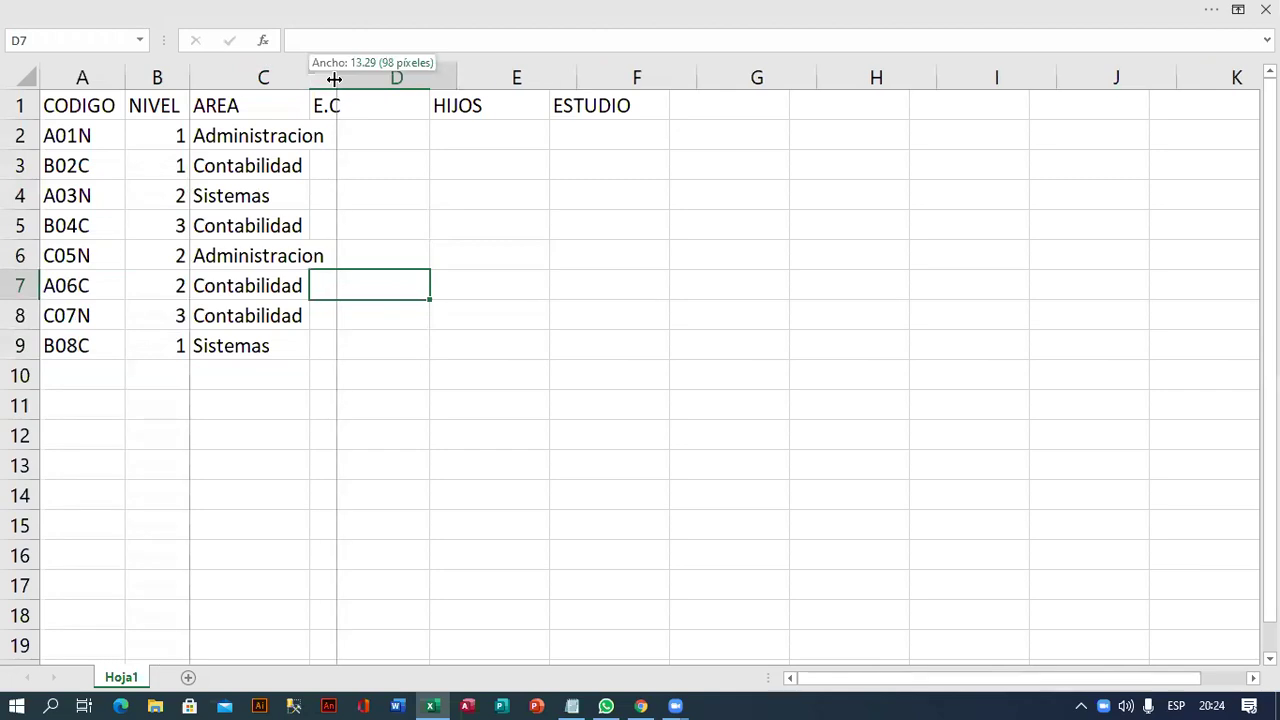
{"action": "left_click", "coordinate": [396, 135]}
{"action": "type", "text": "S"}
{"action": "key", "text": "Return"}
{"action": "type", "text": "C"}
{"action": "key", "text": "Return"}
{"action": "type", "text": "C"}
{"action": "key", "text": "Return"}
{"action": "type", "text": "S"}
{"action": "key", "text": "Return"}
{"action": "type", "text": "S"}
{"action": "key", "text": "Return"}
Finish E.C with S for B08C and autofit column D.
{"action": "type", "text": "C"}
{"action": "key", "text": "Return"}
{"action": "type", "text": "A"}
{"action": "key", "text": "BackSpace"}
{"action": "type", "text": "S"}
{"action": "key", "text": "Tab"}
{"action": "key", "text": "Up"}
{"action": "key", "text": "Up"}
{"action": "key", "text": "Up"}
{"action": "key", "text": "Up"}
{"action": "key", "text": "Up"}
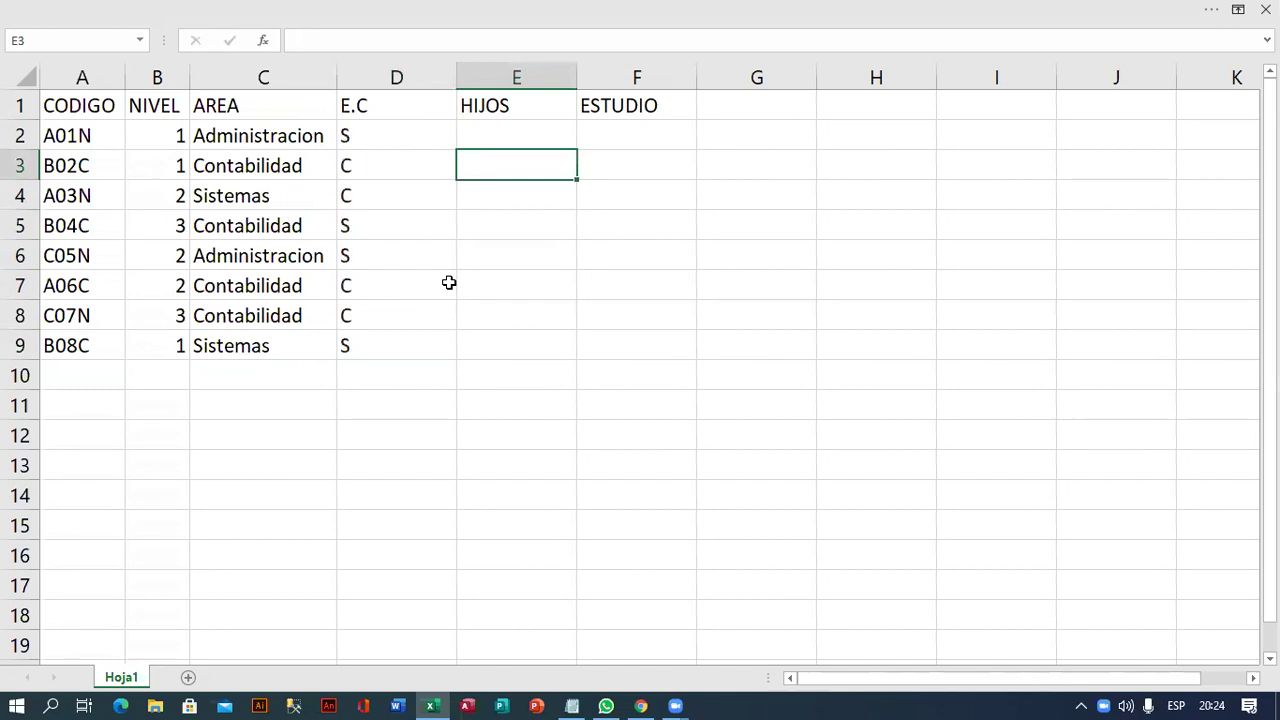
{"action": "key", "text": "Up"}
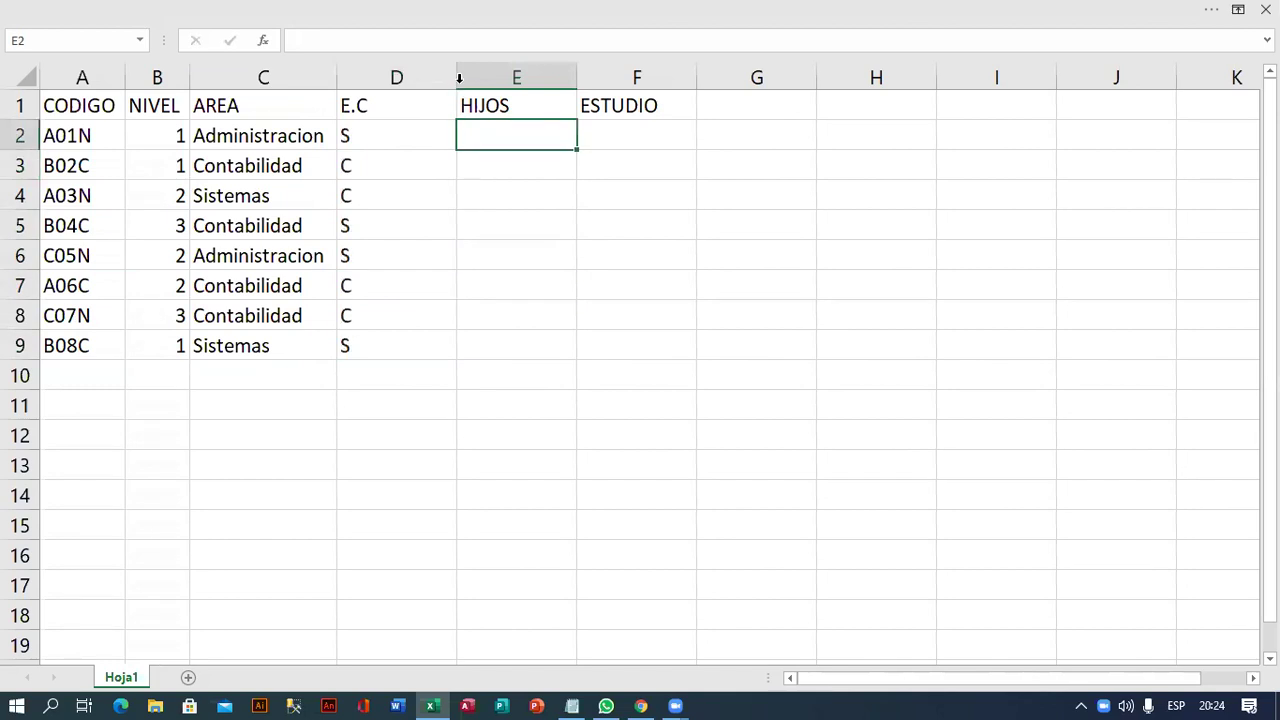
{"action": "double_click", "coordinate": [457, 78]}
Enter HIJOS counts 0, 1, 2, 2, 1, 0, 0, 2 and autofit column E.
{"action": "type", "text": "S"}
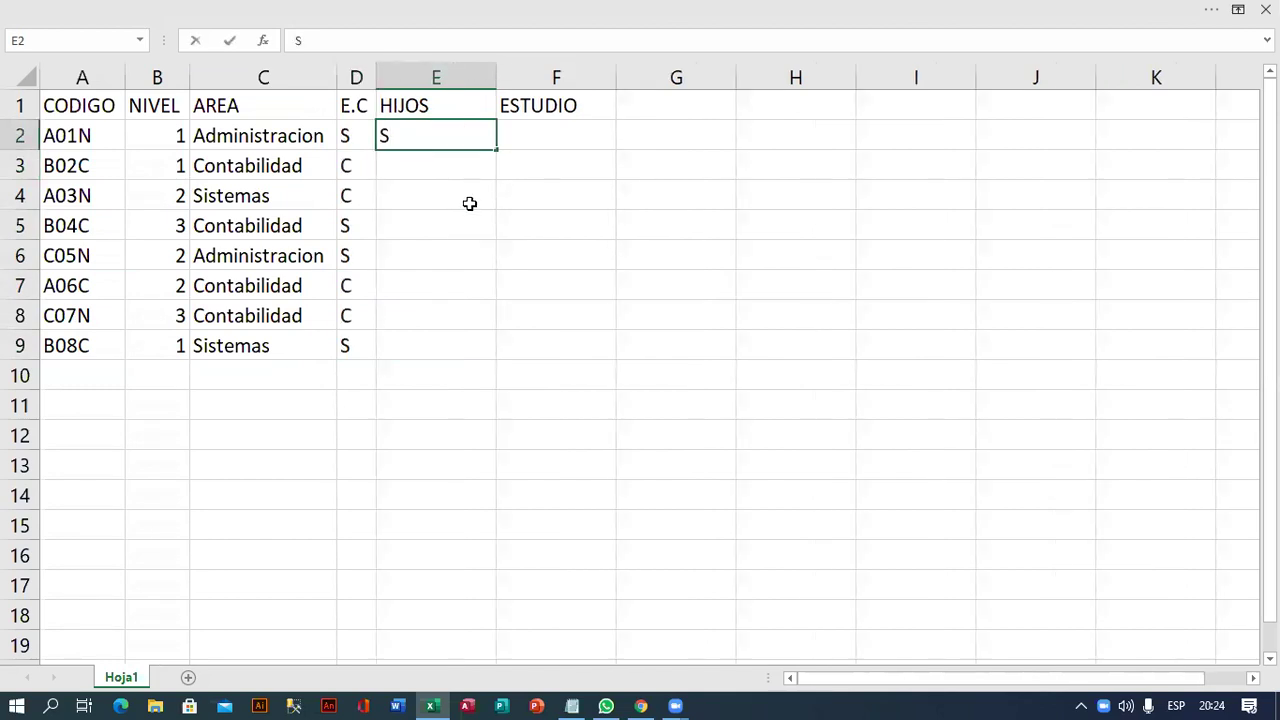
{"action": "key", "text": "BackSpace"}
{"action": "type", "text": "0"}
{"action": "key", "text": "Return"}
{"action": "type", "text": "1"}
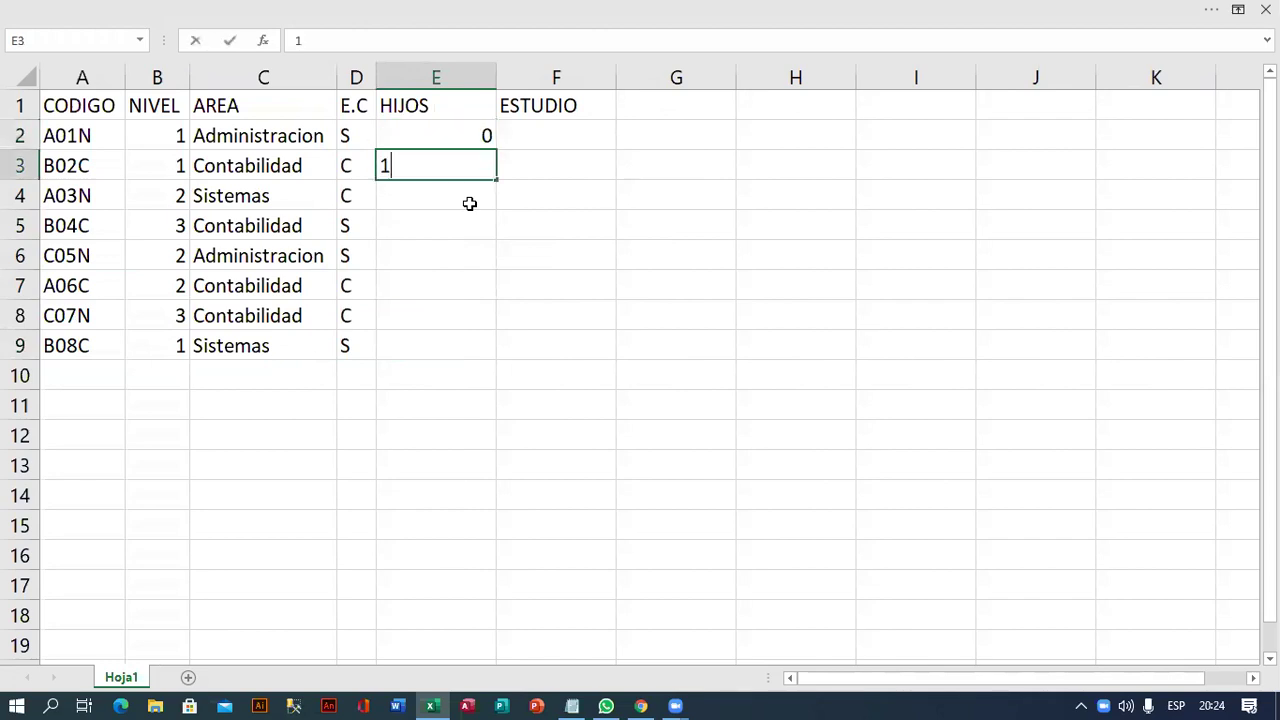
{"action": "key", "text": "Return"}
{"action": "type", "text": "2 2 1 0 0"}
{"action": "key", "text": "Return"}
{"action": "type", "text": "2"}
{"action": "key", "text": "Return"}
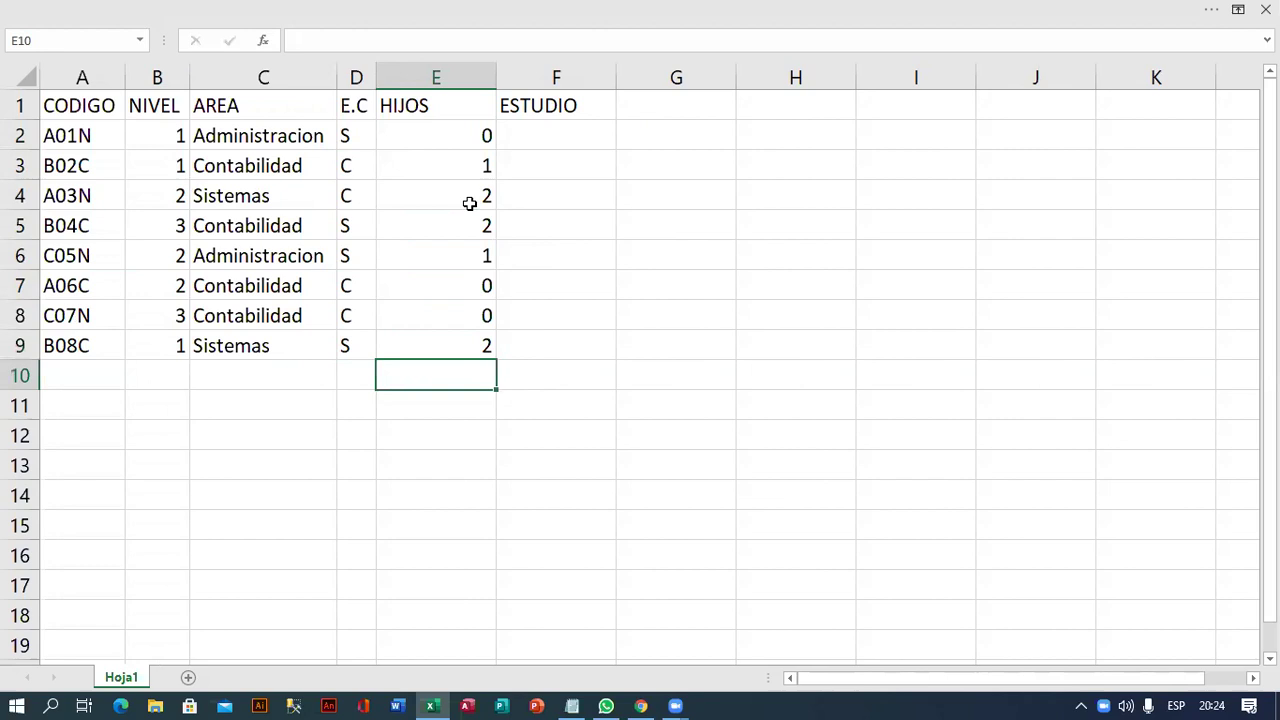
{"action": "double_click", "coordinate": [496, 78]}
Autofit column F and enter ESTUDIO values SUP and TEC for the first two employees.
{"action": "left_click", "coordinate": [476, 132]}
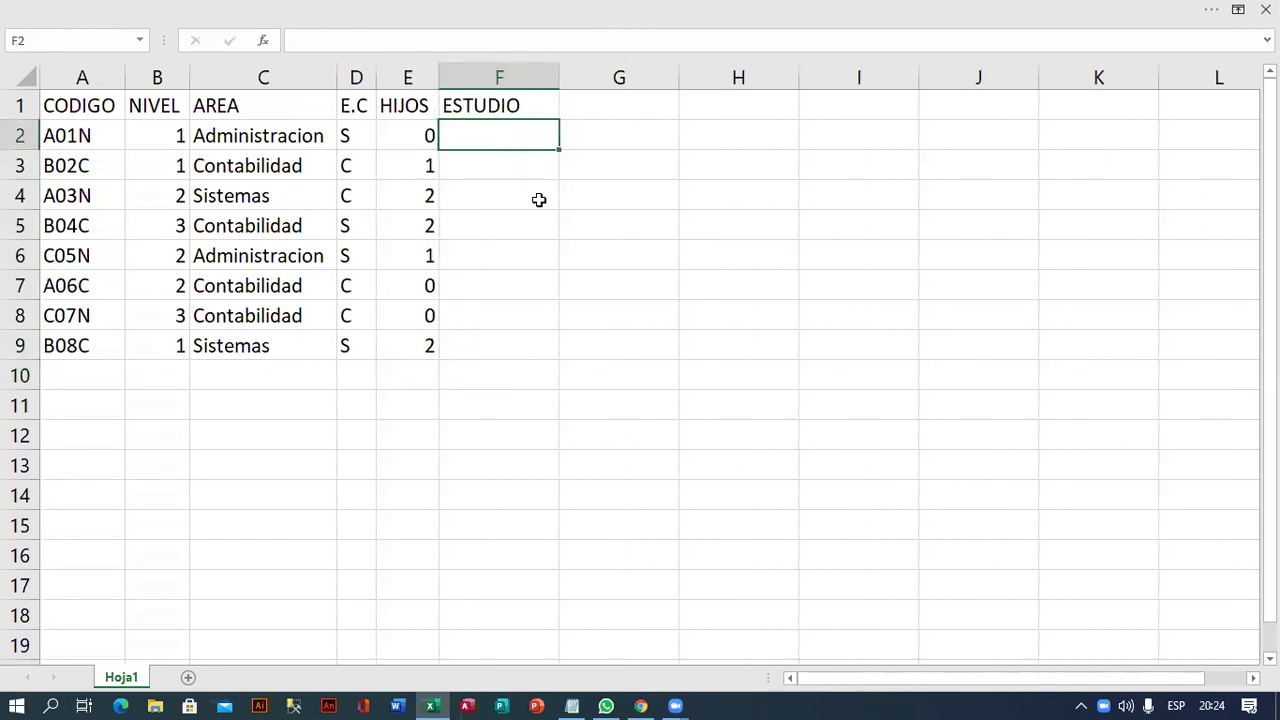
{"action": "left_click", "coordinate": [555, 93]}
{"action": "double_click", "coordinate": [559, 78]}
{"action": "left_click", "coordinate": [514, 130]}
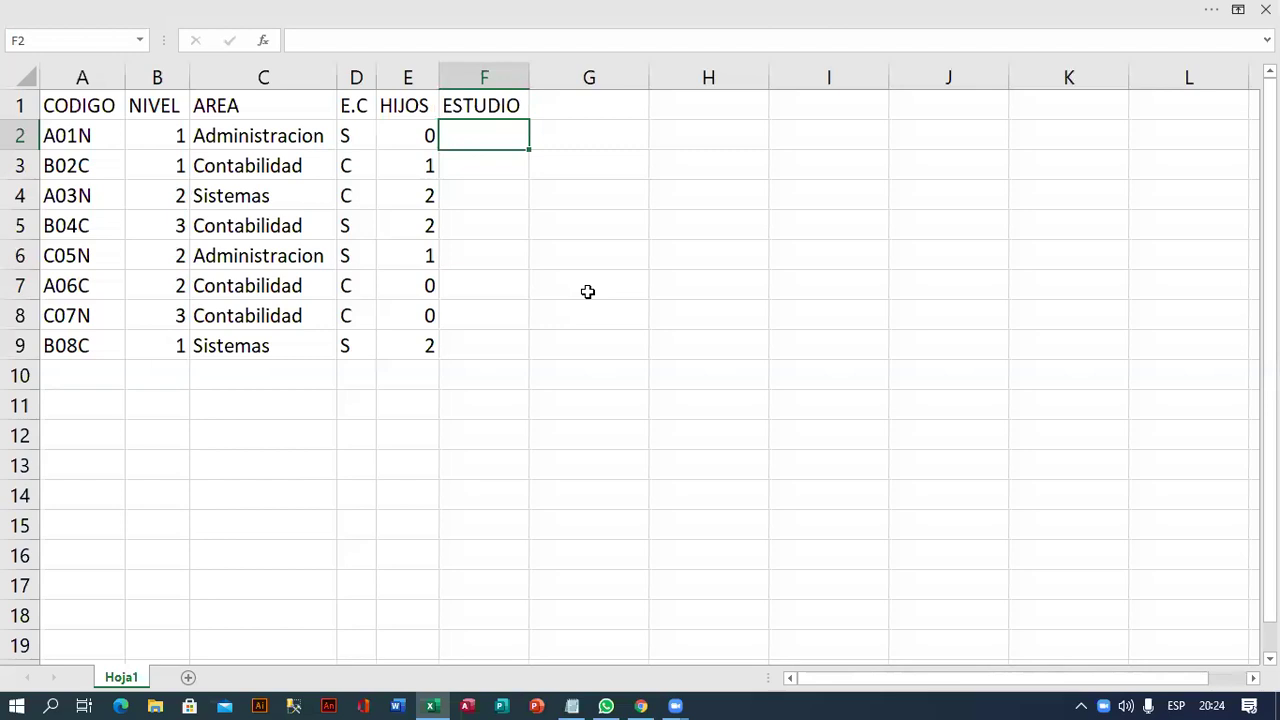
{"action": "type", "text": "SUP"}
{"action": "key", "text": "Return"}
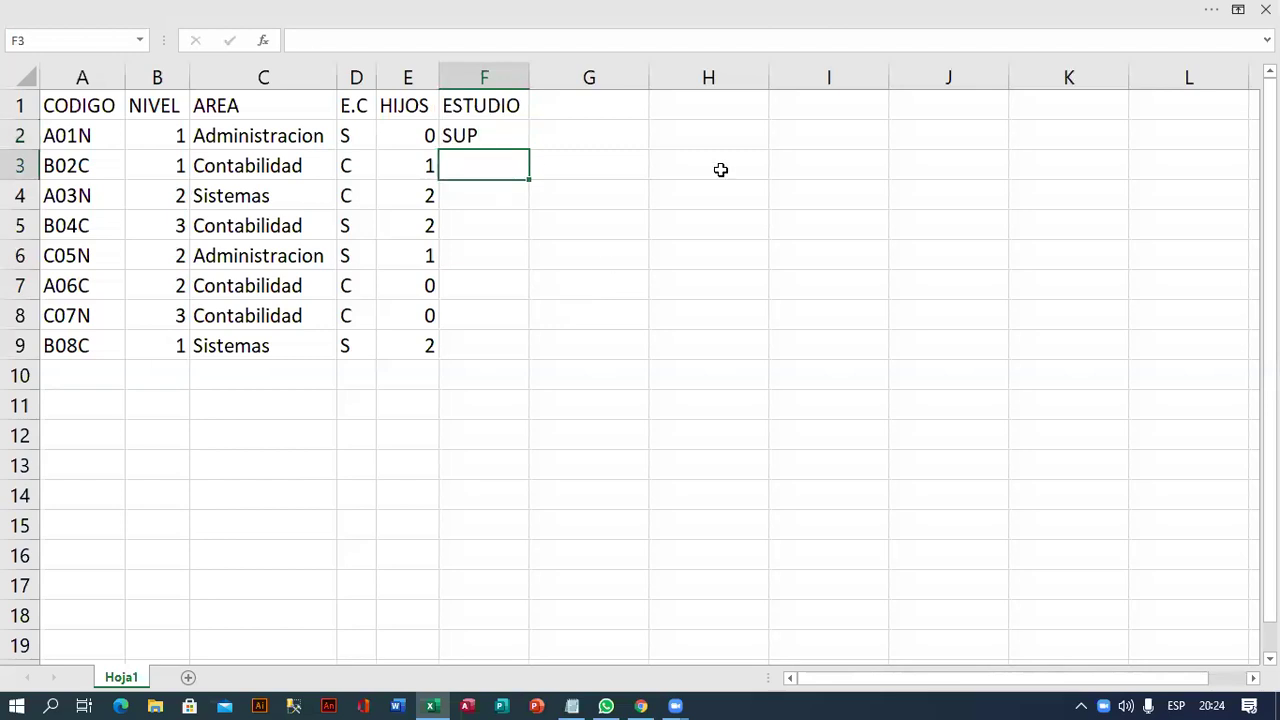
{"action": "type", "text": "TE"}
{"action": "type", "text": "C"}
{"action": "key", "text": "Return"}
Fill the remaining ESTUDIO cells with SUP, SUP, TEC, TEC, SUP, SUP.
{"action": "type", "text": "S"}
{"action": "key", "text": "Return"}
{"action": "type", "text": "S"}
{"action": "type", "text": "T"}
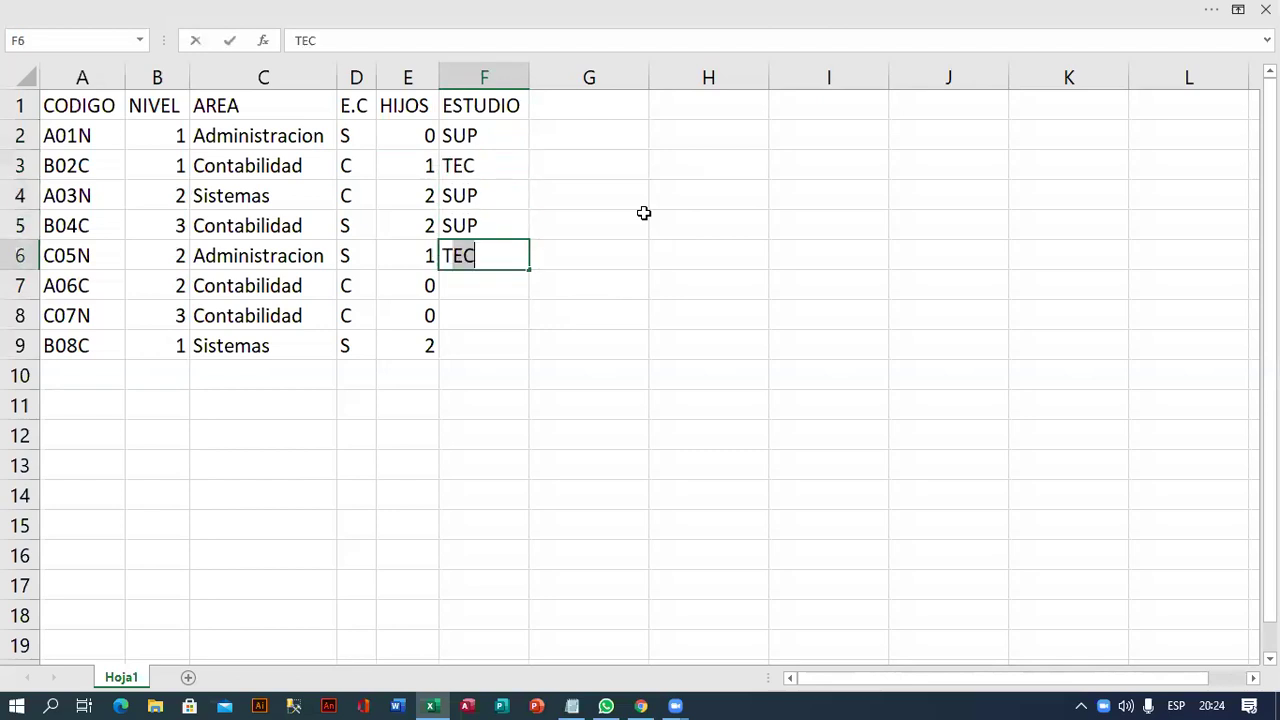
{"action": "key", "text": "Return"}
{"action": "type", "text": "T"}
{"action": "key", "text": "Return"}
{"action": "type", "text": "S"}
{"action": "key", "text": "Return"}
{"action": "type", "text": "S"}
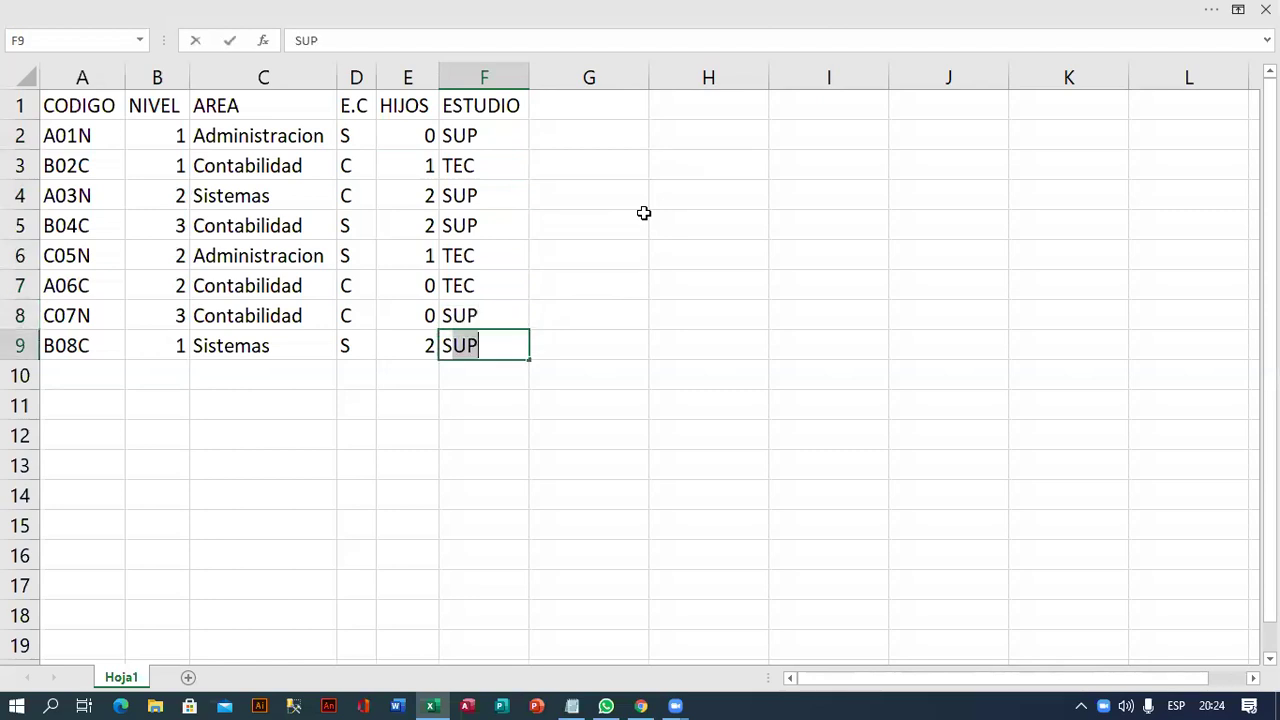
{"action": "key", "text": "Tab"}
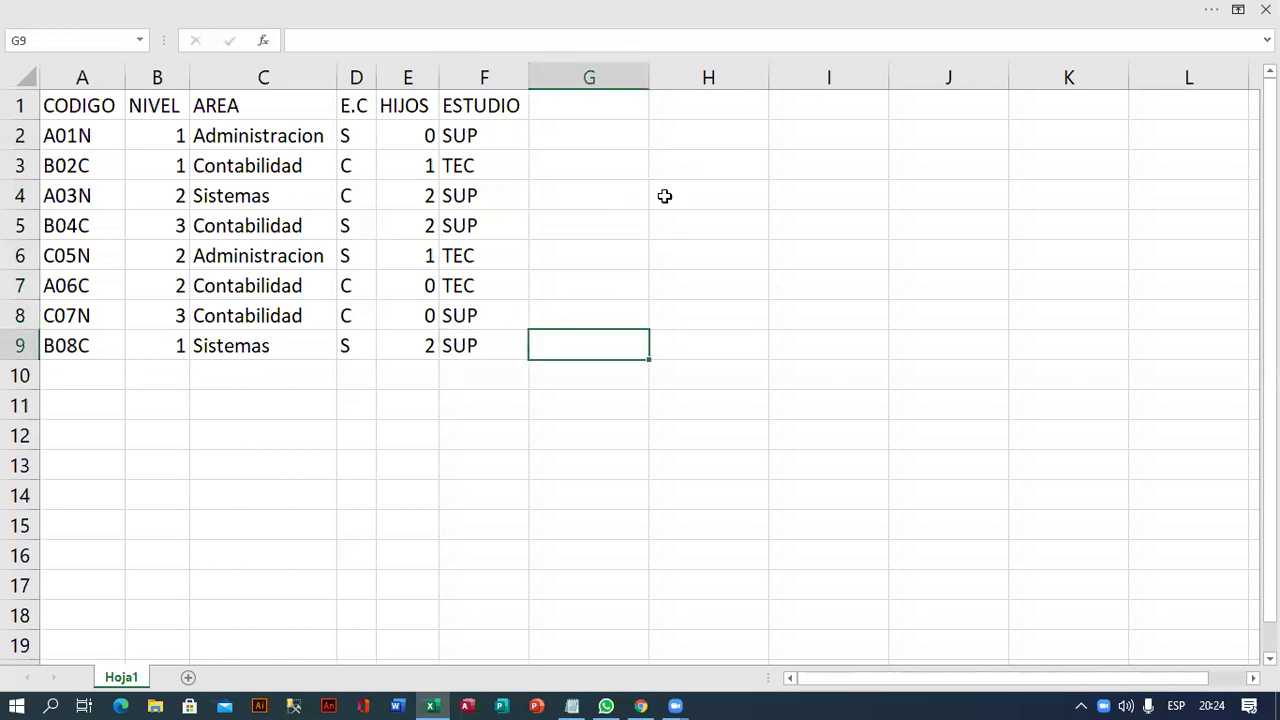
{"action": "left_click", "coordinate": [584, 136]}
Add the header SUELDO in G1.
{"action": "left_click", "coordinate": [630, 110]}
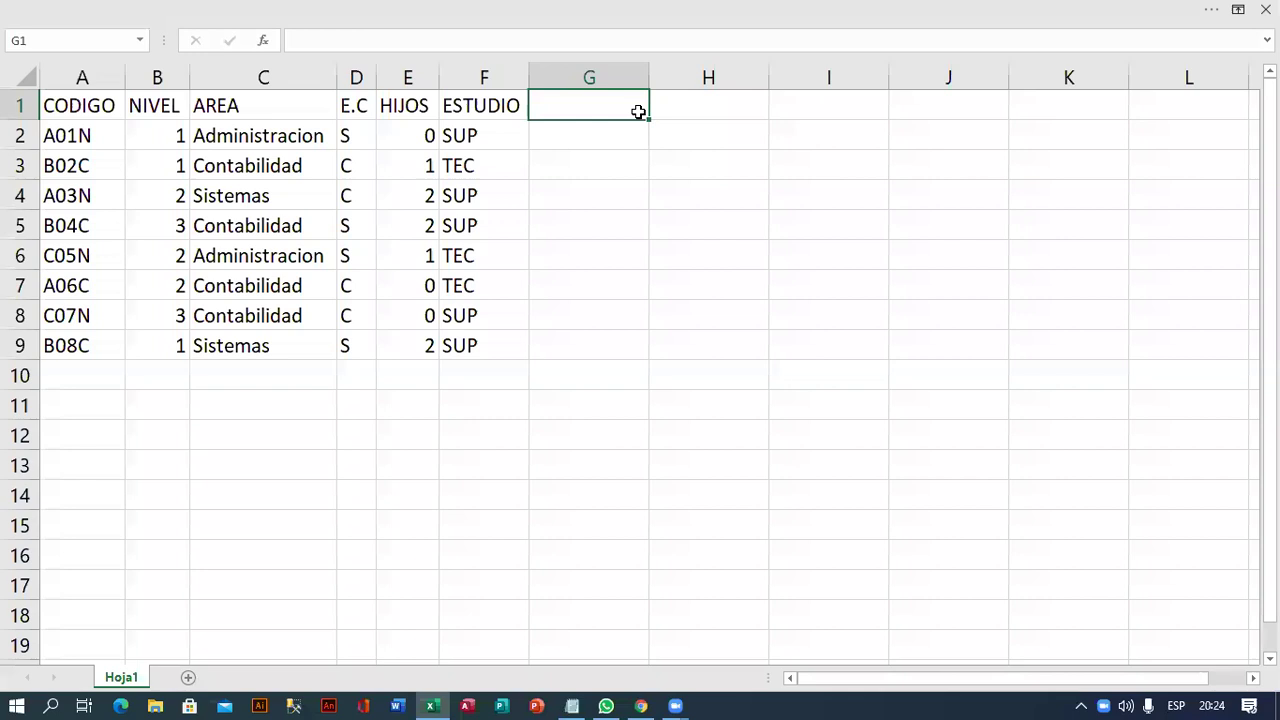
{"action": "double_click", "coordinate": [639, 111]}
{"action": "type", "text": "SUELDO"}
{"action": "key", "text": "Return"}
{"action": "key", "text": "Return"}
{"action": "key", "text": "Return"}
Write a note in A11: codes starting with "A" at level 1 earn 3000, otherwise 2000.
{"action": "key", "text": "Down"}
{"action": "key", "text": "Down"}
{"action": "key", "text": "Down"}
{"action": "key", "text": "Down"}
{"action": "key", "text": "Down"}
{"action": "key", "text": "Down"}
{"action": "key", "text": "Left"}
{"action": "key", "text": "Left"}
{"action": "key", "text": "Left"}
{"action": "key", "text": "Left"}
{"action": "key", "text": "Down"}
{"action": "key", "text": "Down"}
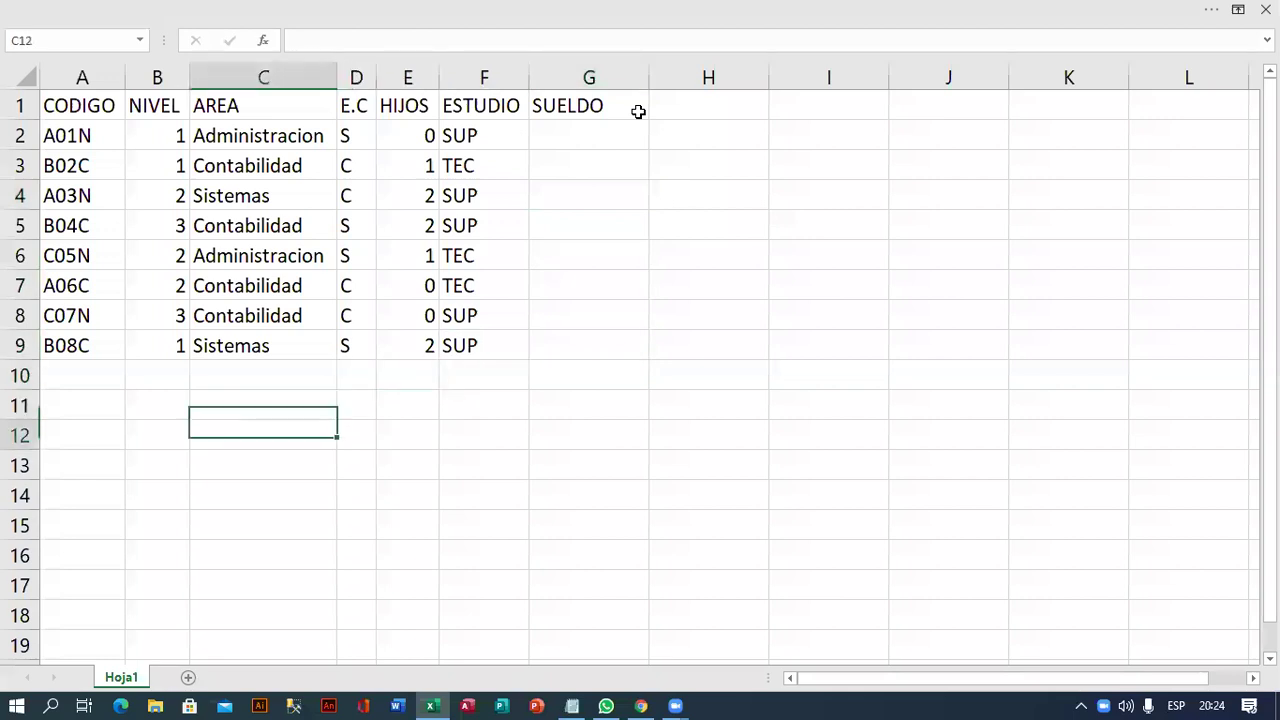
{"action": "key", "text": "Left"}
{"action": "key", "text": "Left"}
{"action": "key", "text": "Up"}
{"action": "type", "text": "*"}
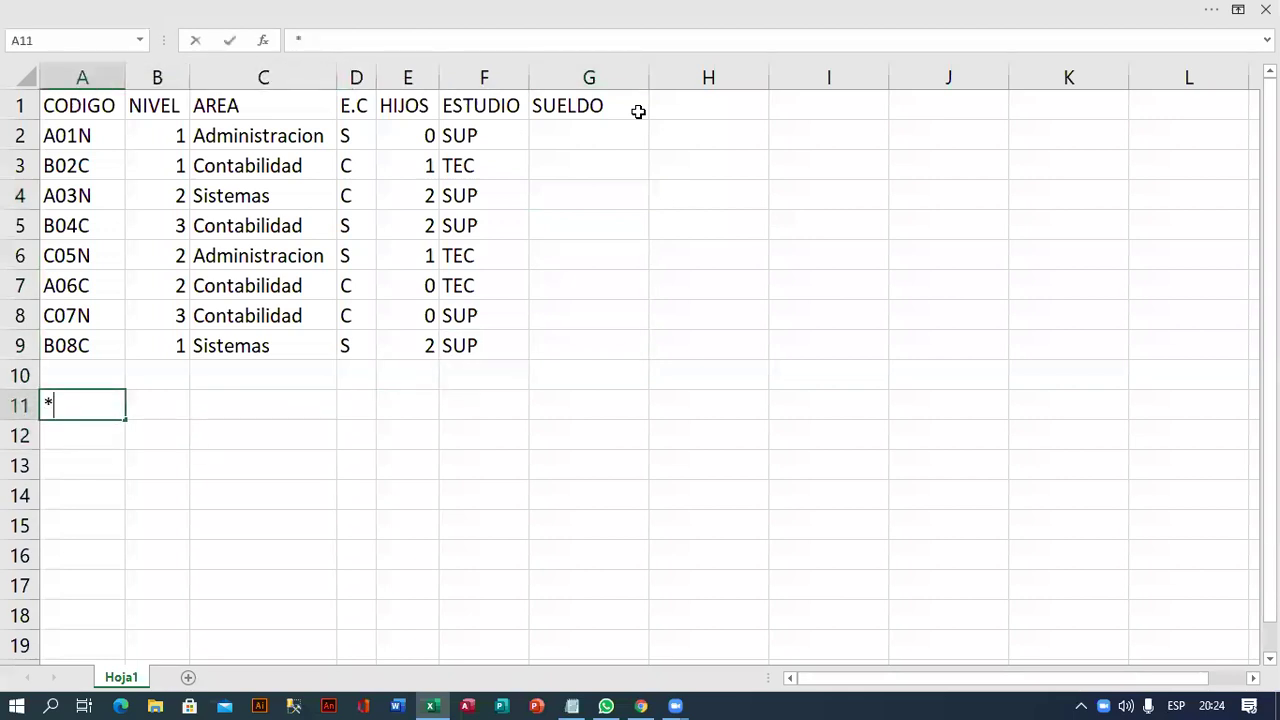
{"action": "type", "text": "Sueldo = si la primera del codigo es \"A\""}
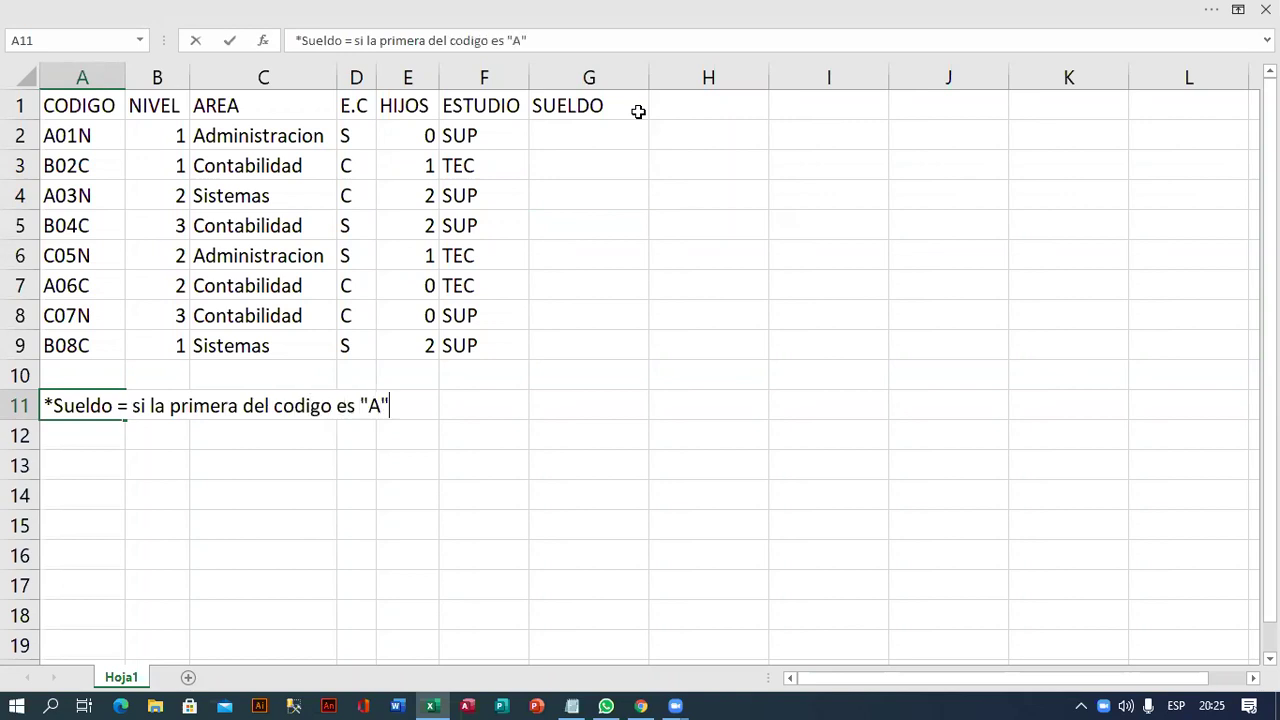
{"action": "type", "text": " y "}
{"action": "type", "text": "esta en el nivel "}
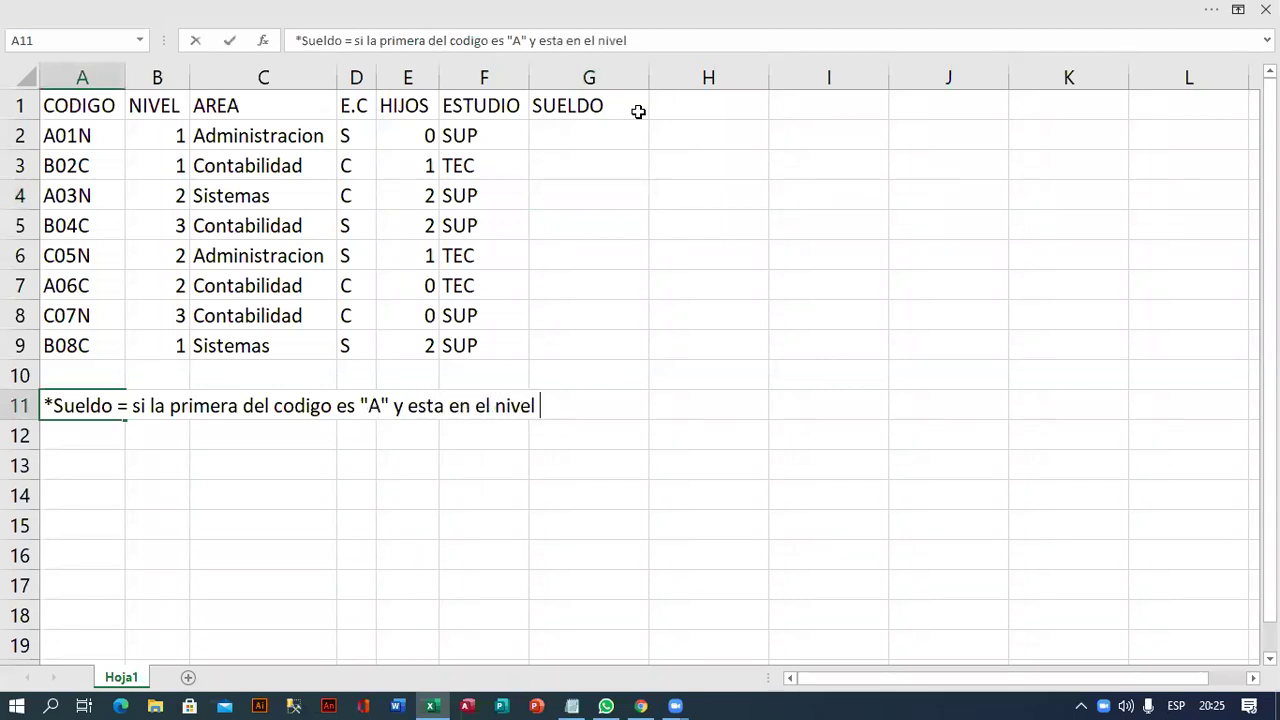
{"action": "type", "text": "1su sueldo es3"}
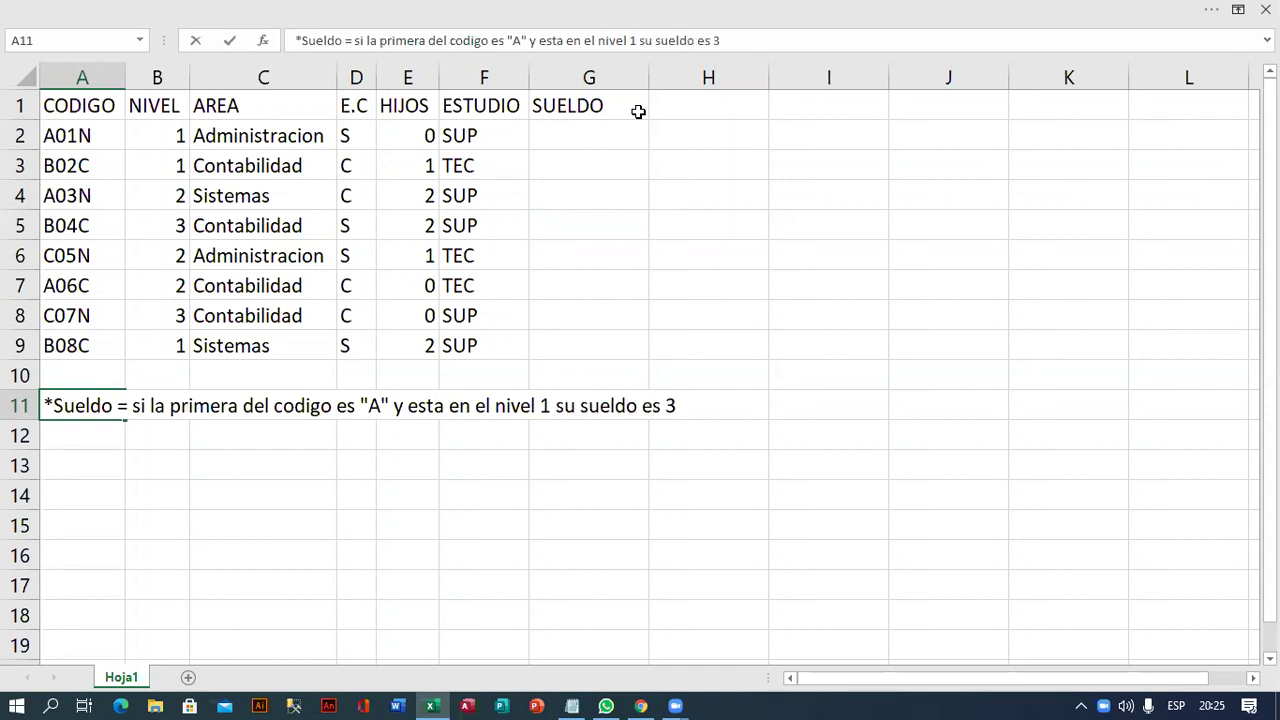
{"action": "type", "text": "000"}
{"action": "type", "text": ", si"}
{"action": "type", "text": " la pr"}
{"action": "type", "text": "imera"}
{"action": "key", "text": "BackSpace"}
{"action": "key", "text": "BackSpace"}
{"action": "key", "text": "BackSpace"}
{"action": "key", "text": "BackSpace"}
{"action": "key", "text": "BackSpace"}
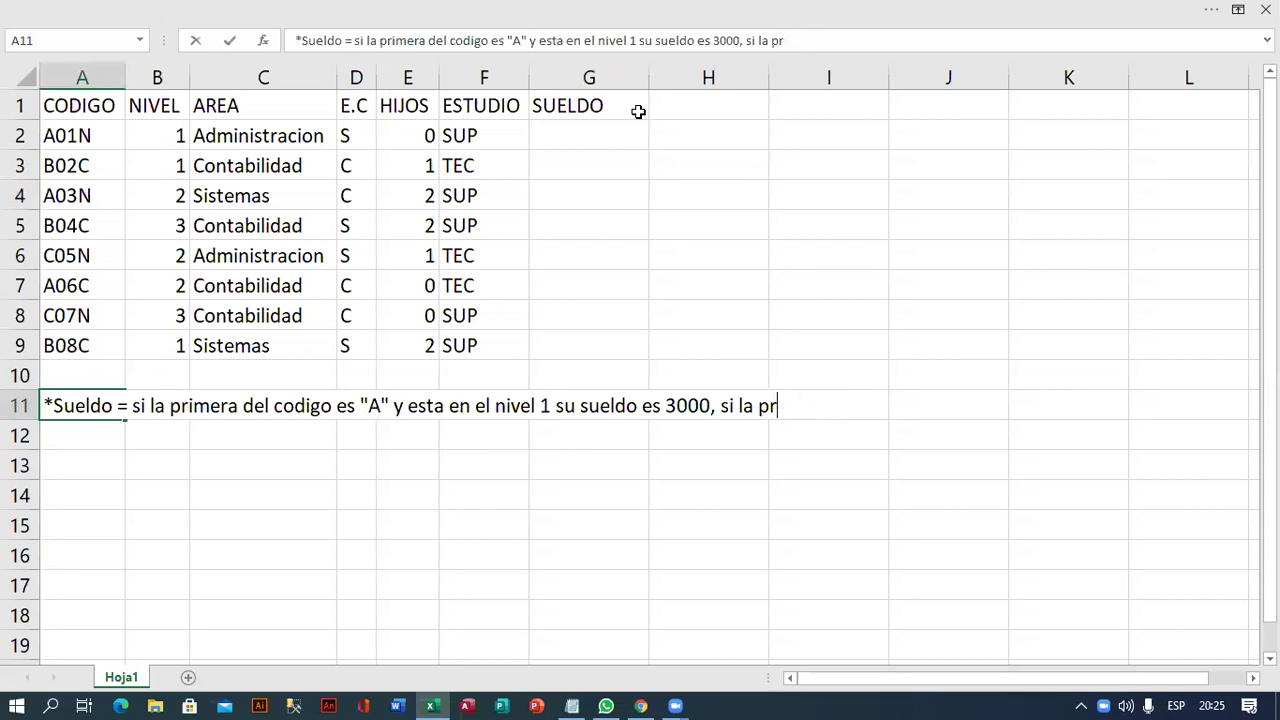
{"action": "key", "text": "BackSpace"}
{"action": "key", "text": "BackSpace"}
{"action": "key", "text": "BackSpace"}
{"action": "key", "text": "BackSpace"}
{"action": "key", "text": "BackSpace"}
{"action": "key", "text": "BackSpace"}
{"action": "key", "text": "BackSpace"}
{"action": "key", "text": "BackSpace"}
{"action": "key", "text": "BackSpace"}
{"action": "type", "text": "caso contrario"}
{"action": "type", "text": "2000"}
{"action": "key", "text": "Return"}
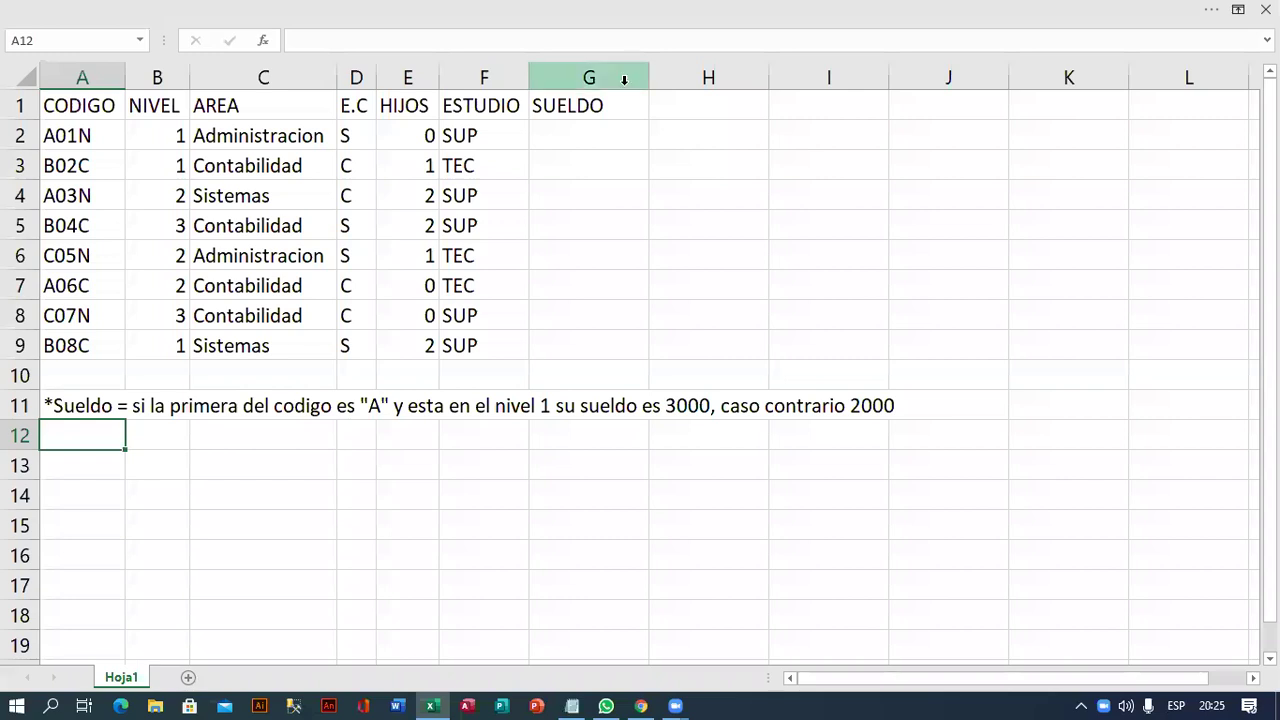
{"action": "left_click", "coordinate": [576, 136]}
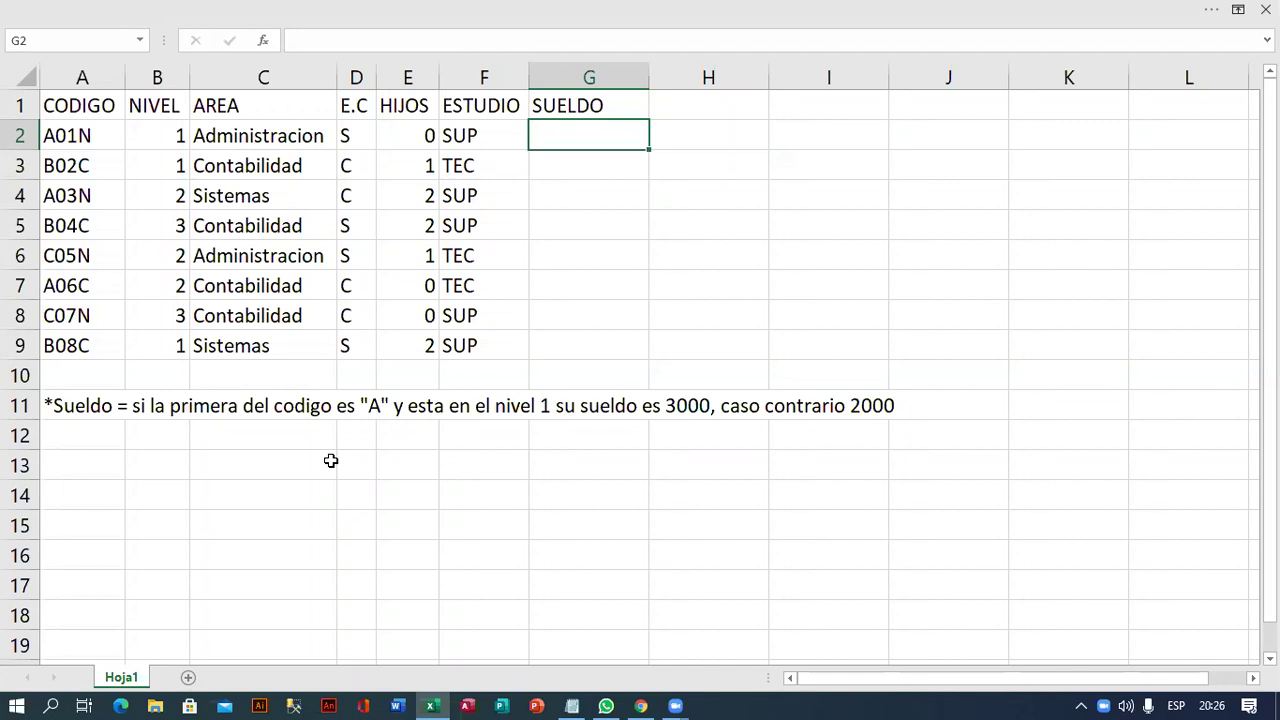
Begin the first employee's salary formula in G2 with =SI(.
{"action": "type", "text": "="}
{"action": "type", "text": "si"}
{"action": "key", "text": "Tab"}
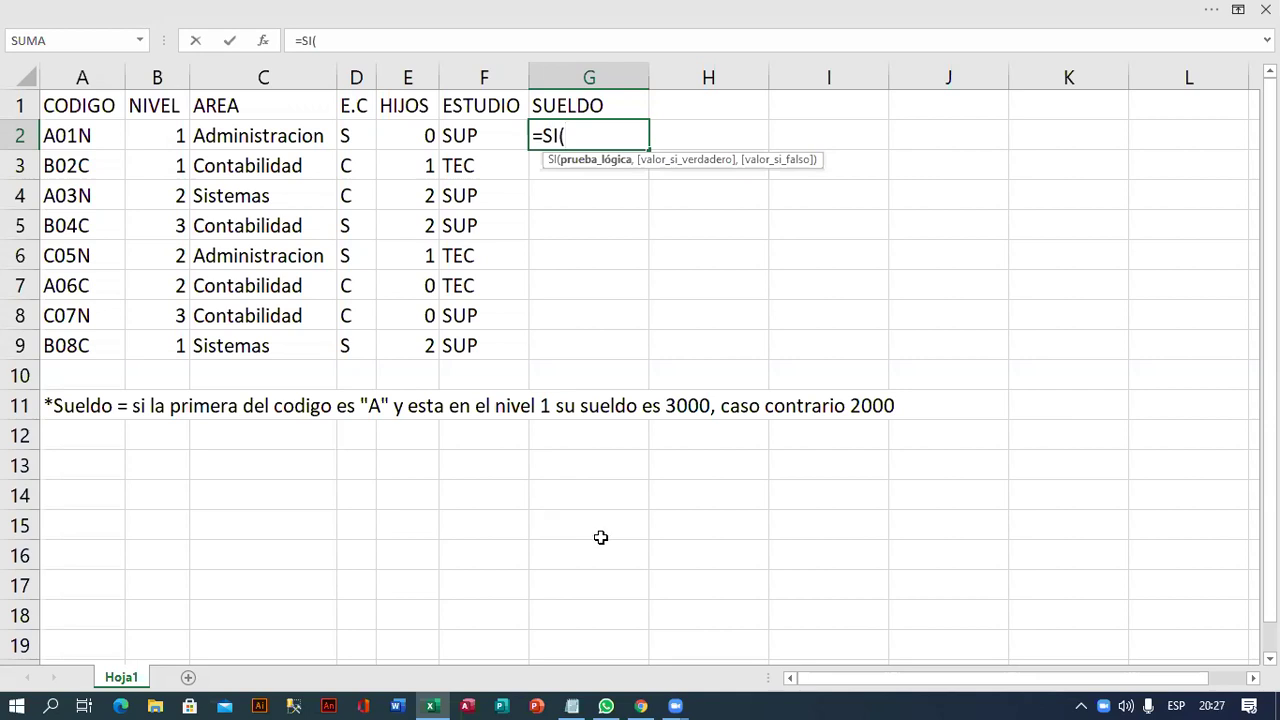
Start the G2 formula with the condition IZQUIERDA(A2,1)="A".
{"action": "type", "text": "izqu"}
{"action": "key", "text": "BackSpace"}
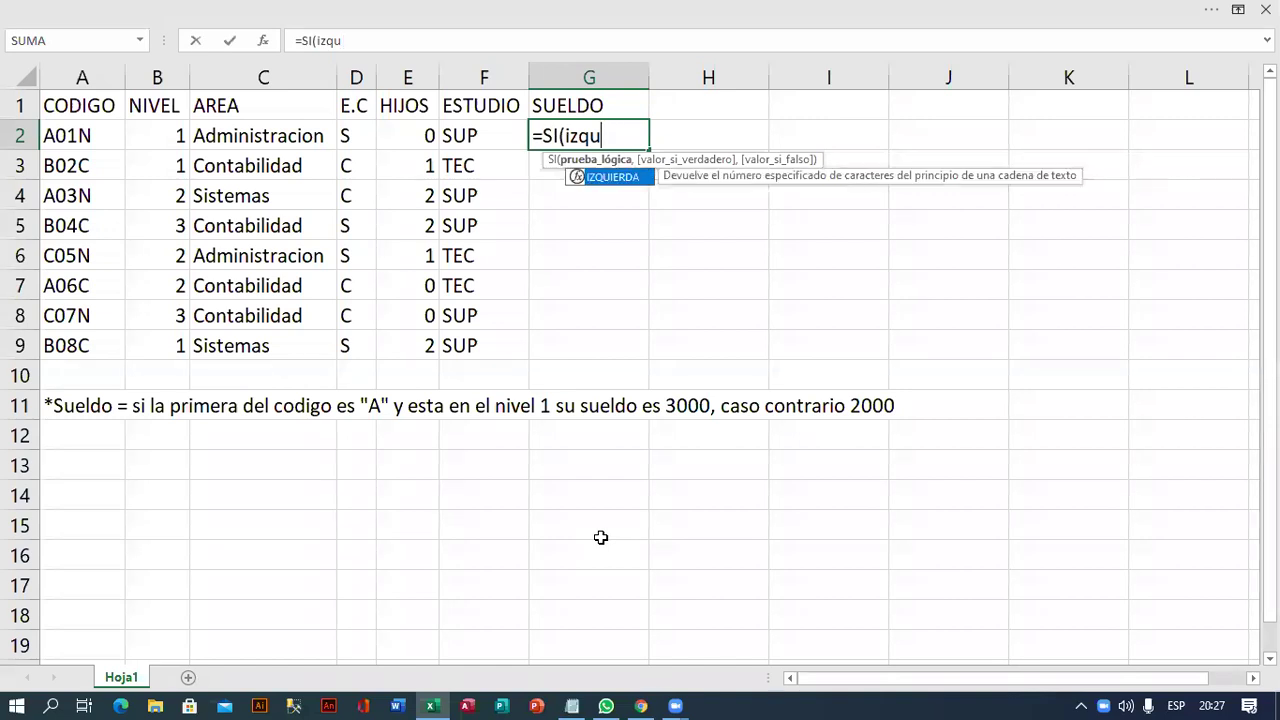
{"action": "key", "text": "Tab"}
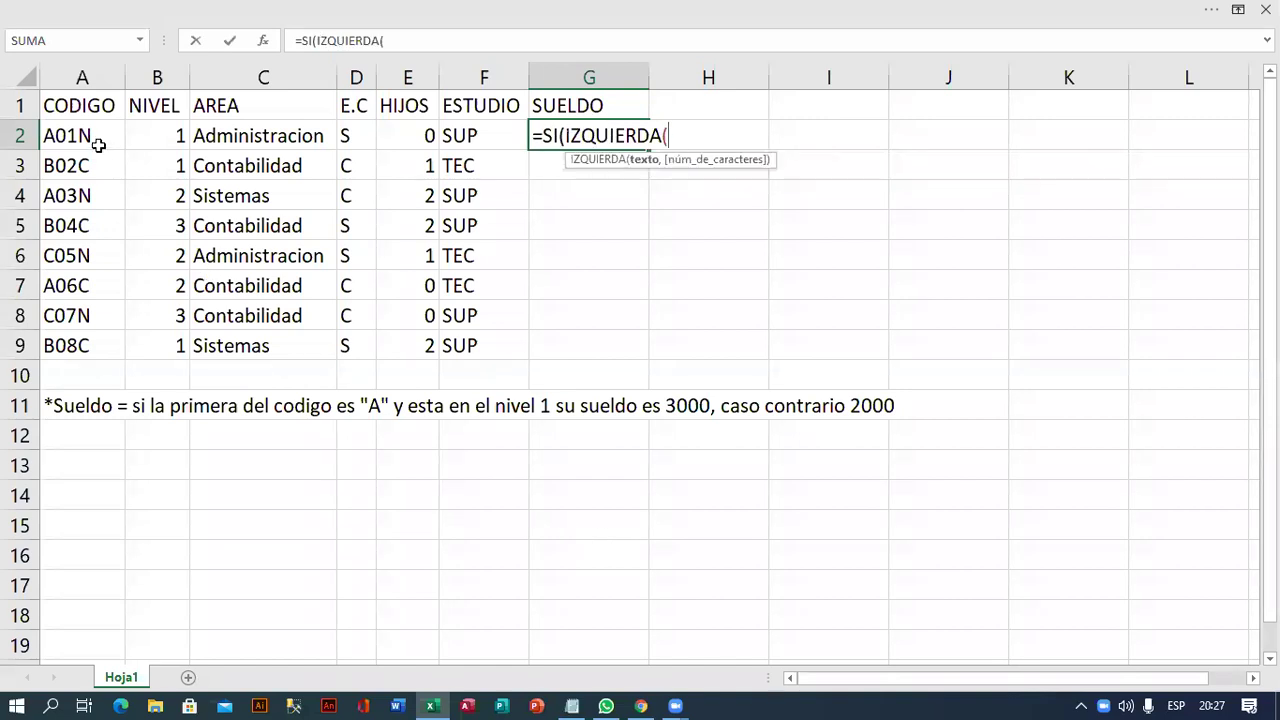
{"action": "left_click", "coordinate": [99, 145]}
{"action": "type", "text": ",1)=\""}
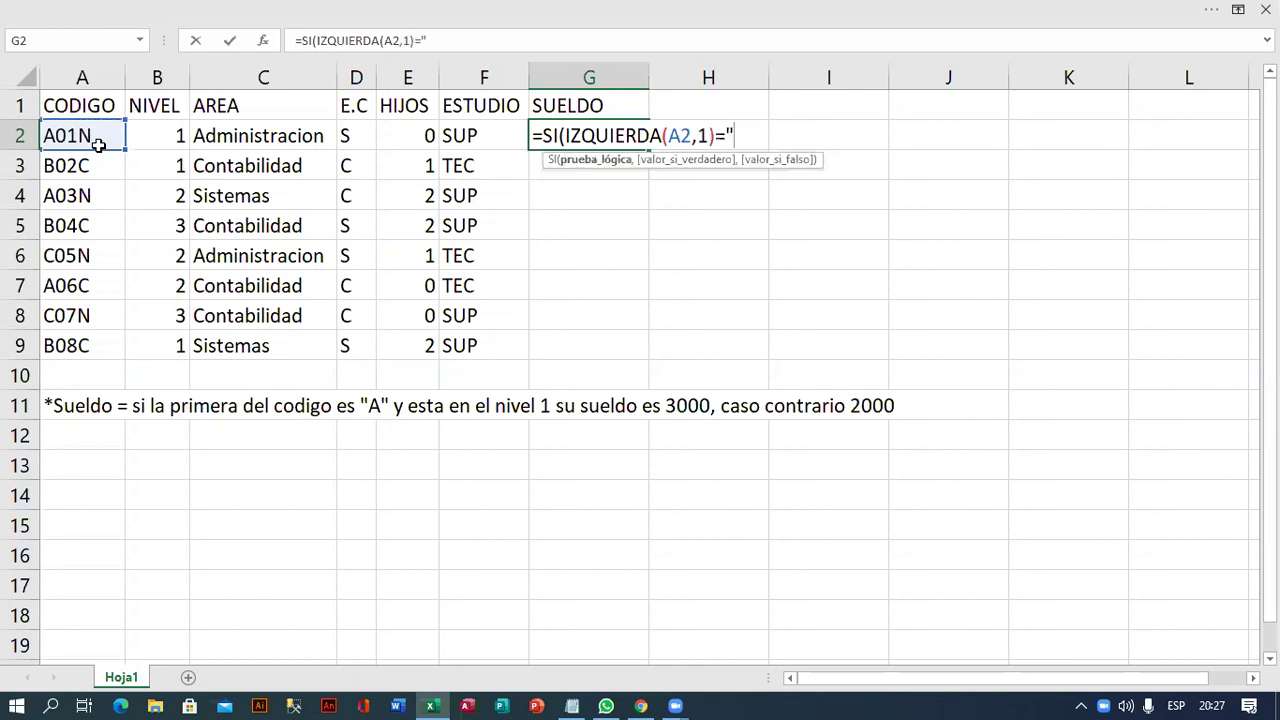
{"action": "type", "text": "A\""}
{"action": "type", "text": ","}
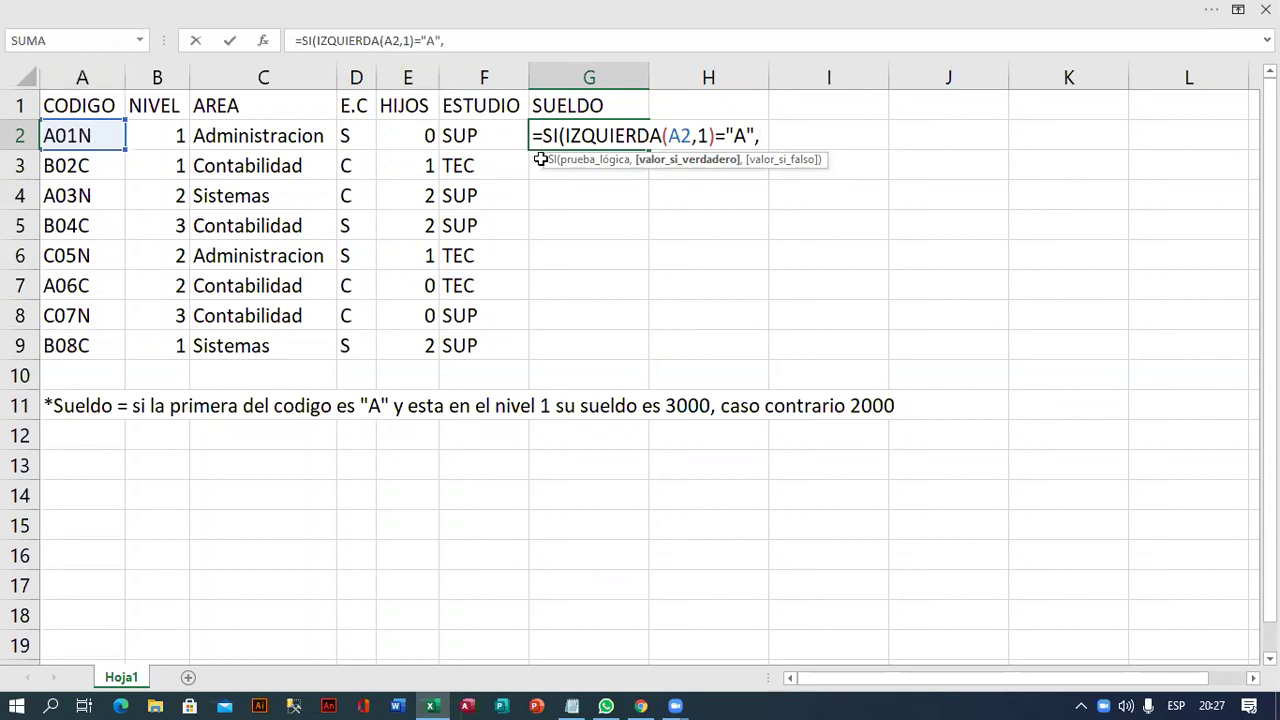
Wrap the condition in Y, add B2=1, and append the 3000 and 2000 results.
{"action": "key", "text": "Home"}
{"action": "key", "text": "Right"}
{"action": "key", "text": "Right"}
{"action": "key", "text": "Right"}
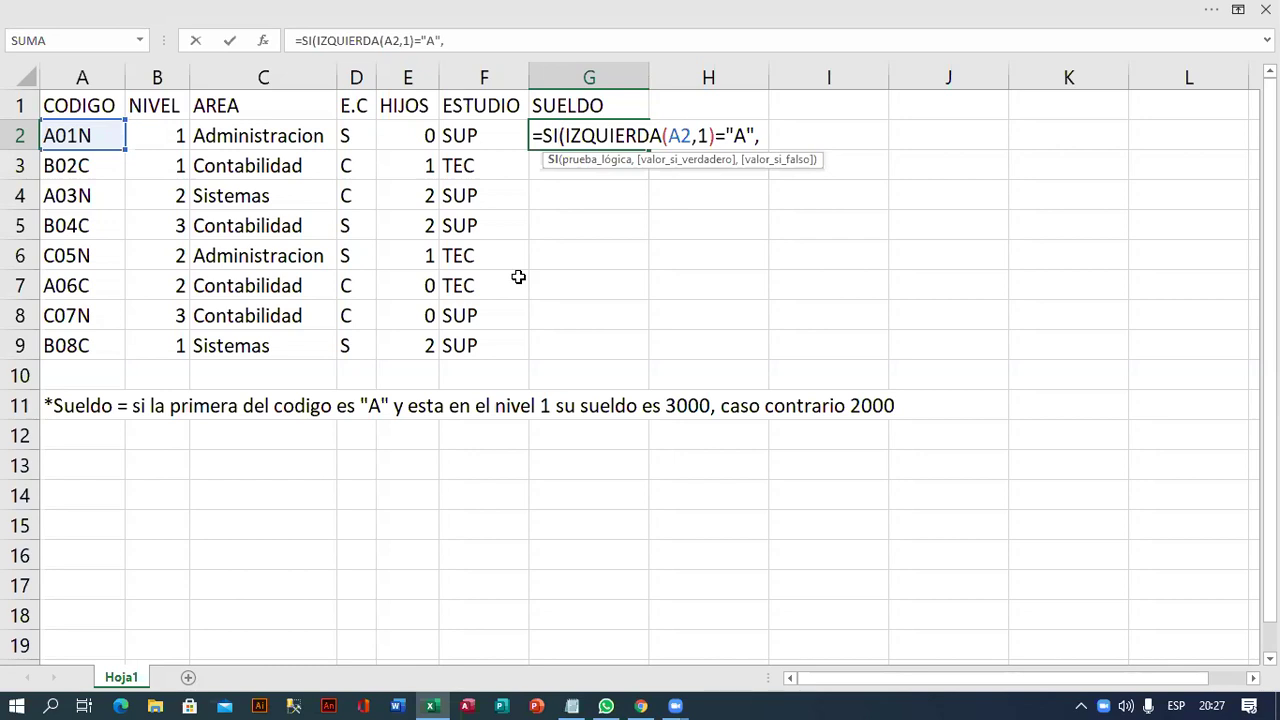
{"action": "type", "text": "("}
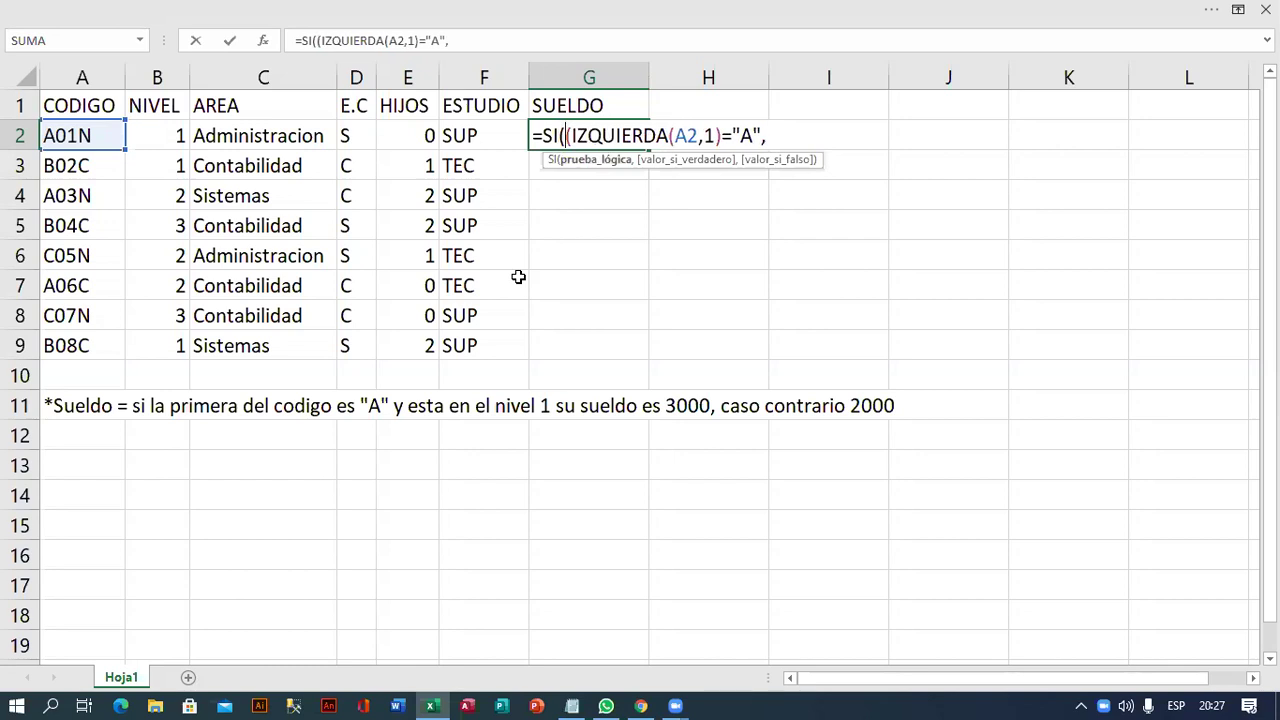
{"action": "type", "text": "y"}
{"action": "key", "text": "BackSpace"}
{"action": "type", "text": "Y"}
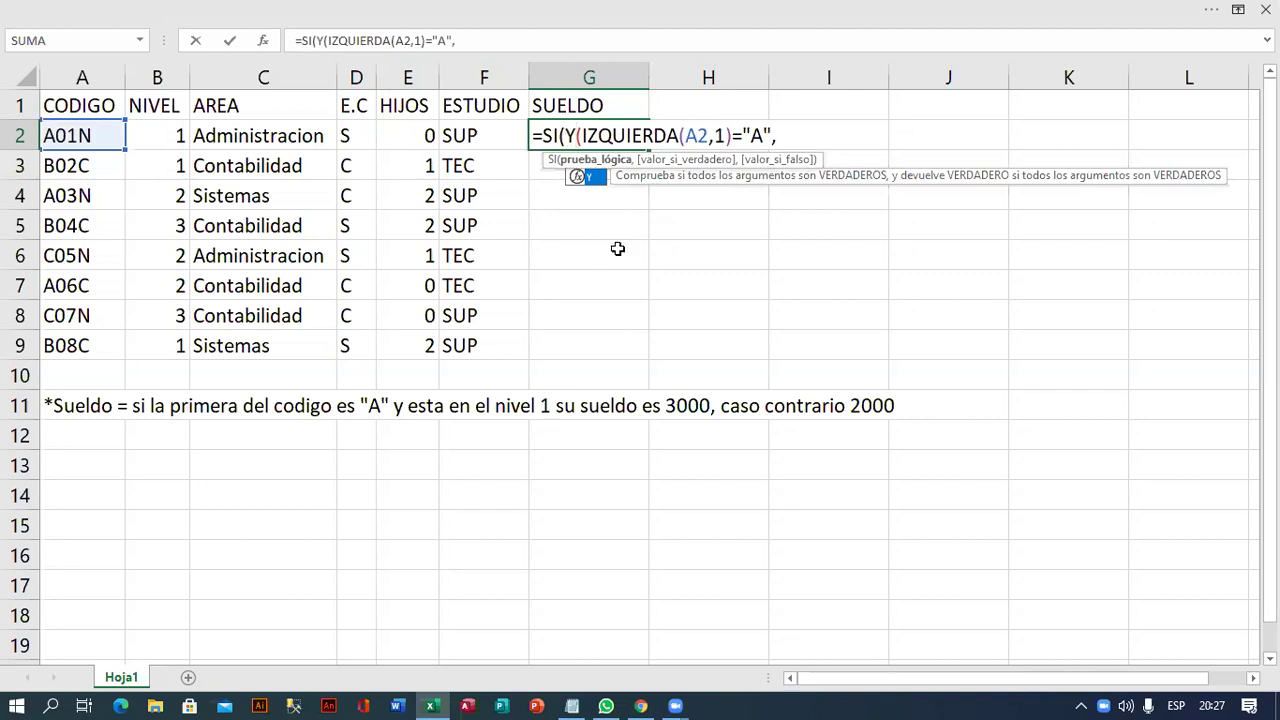
{"action": "left_click", "coordinate": [797, 140]}
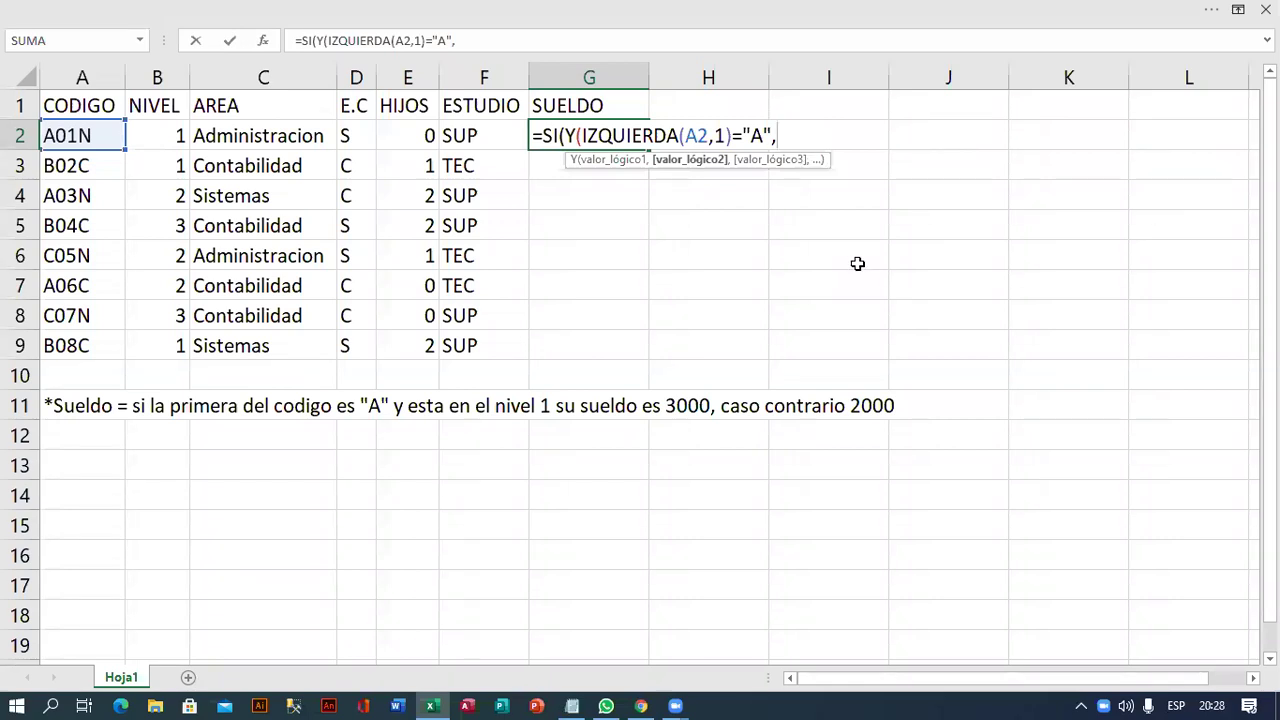
{"action": "left_click", "coordinate": [160, 133]}
{"action": "type", "text": "=1)"}
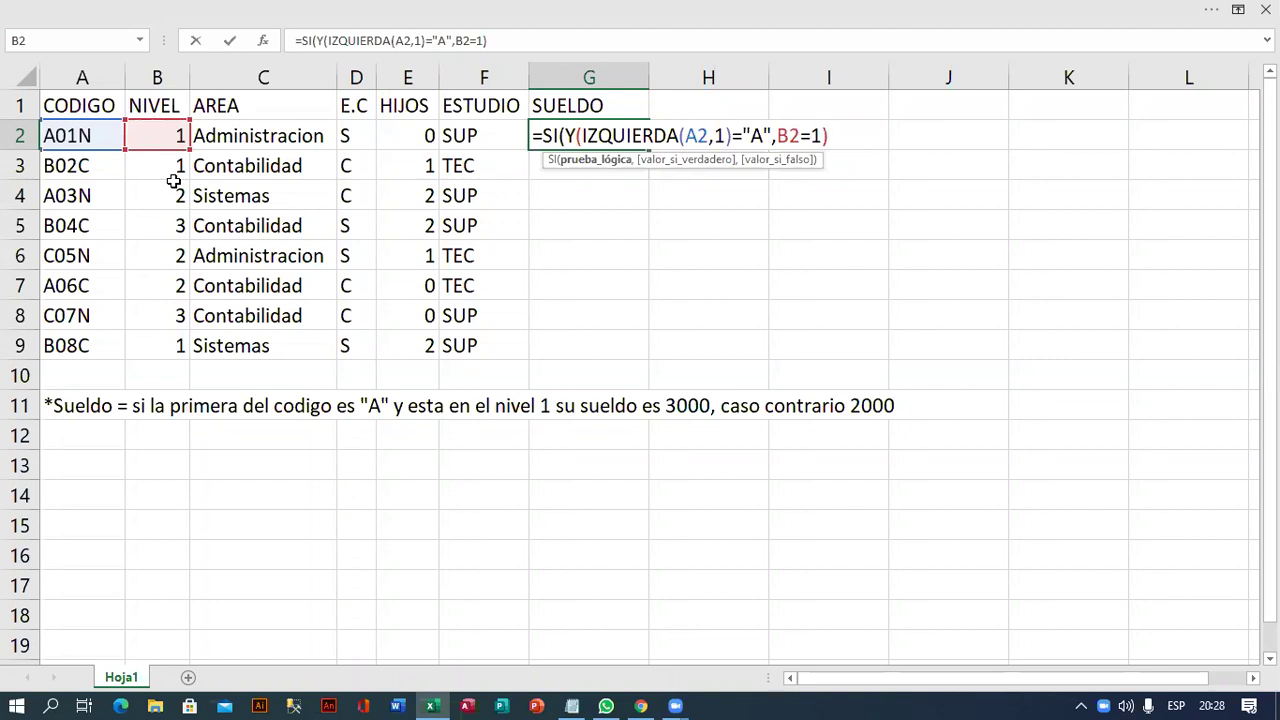
{"action": "type", "text": ","}
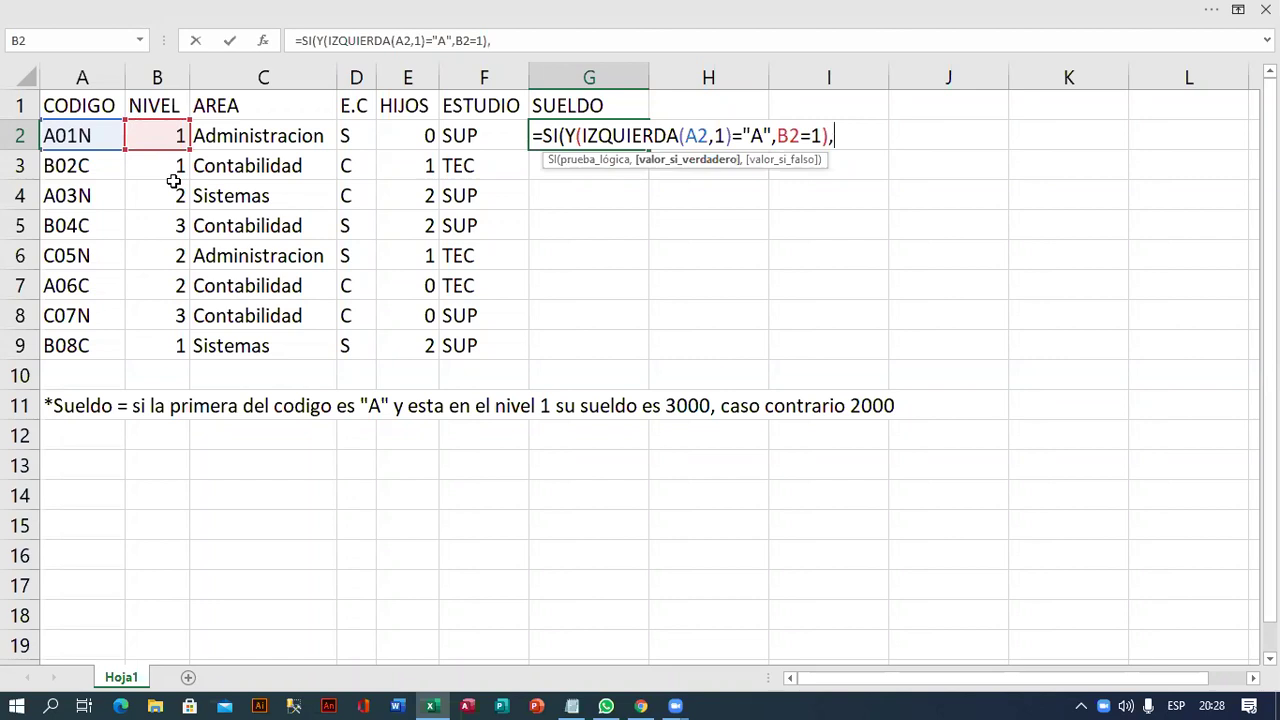
{"action": "type", "text": "3000"}
{"action": "type", "text": ",2000"}
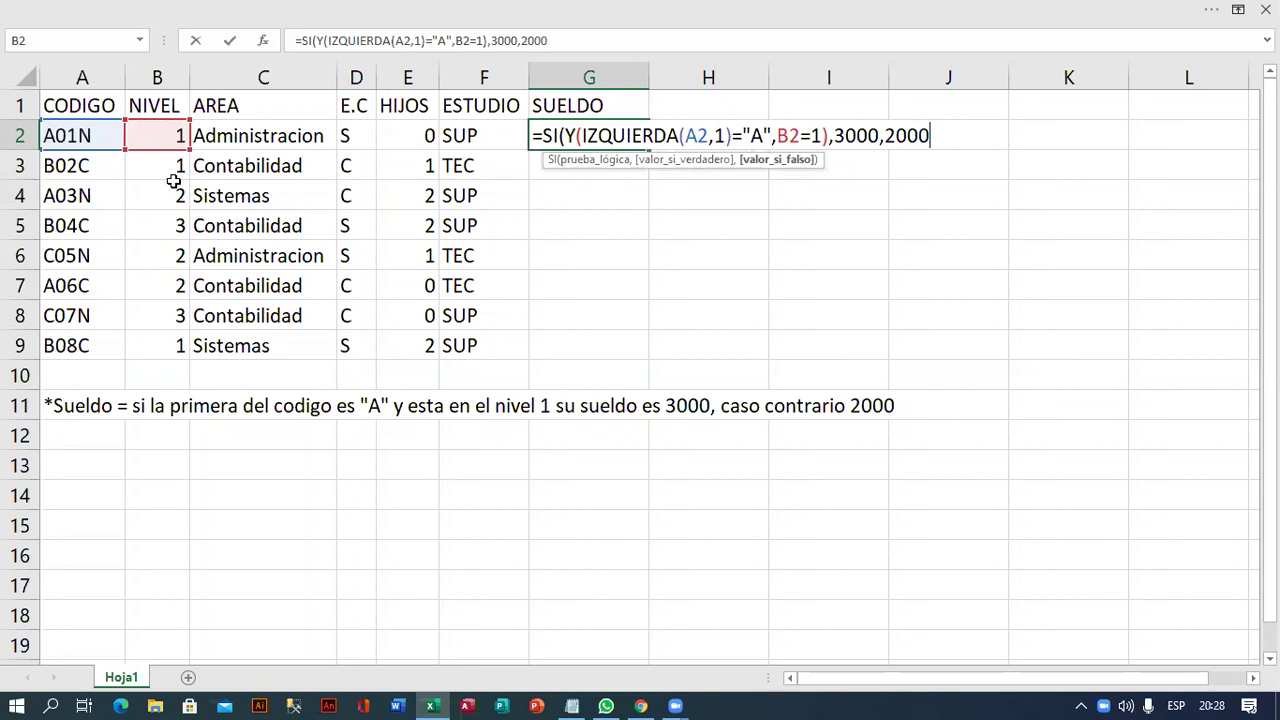
{"action": "type", "text": ")"}
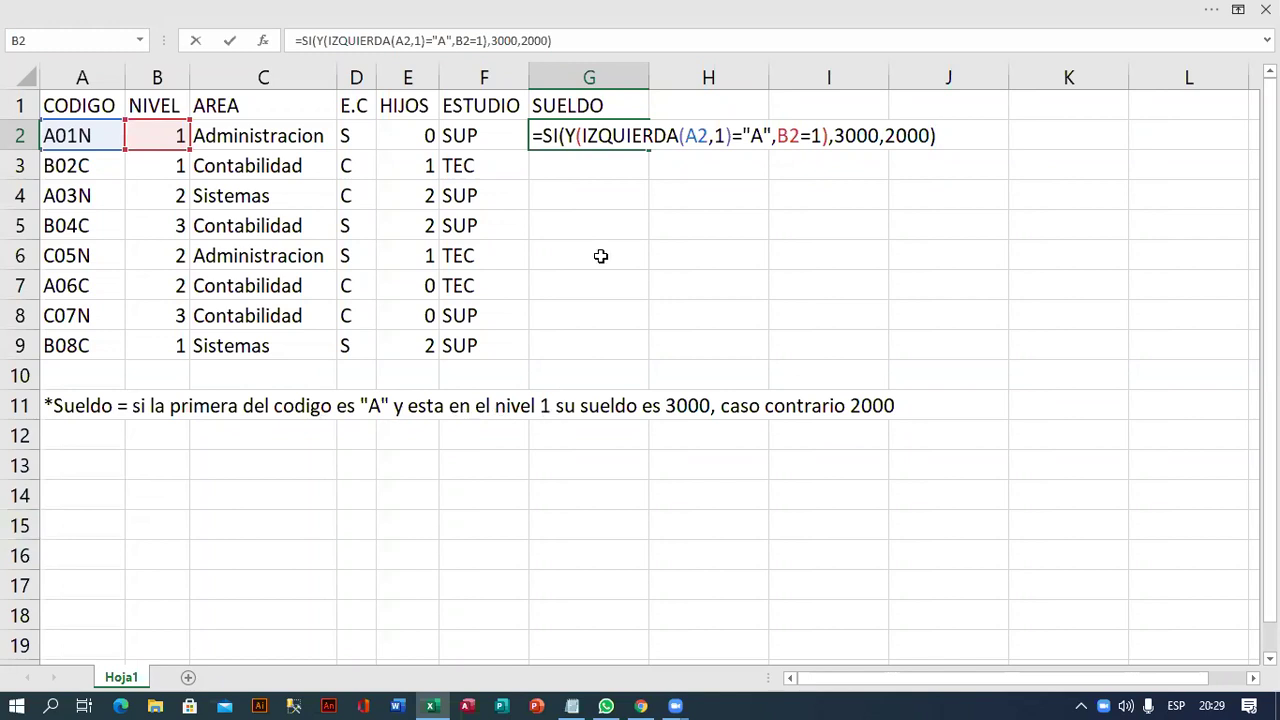
Review G2's Y conditions and commit the formula so the first salary shows 3000.
{"action": "left_click", "coordinate": [577, 136]}
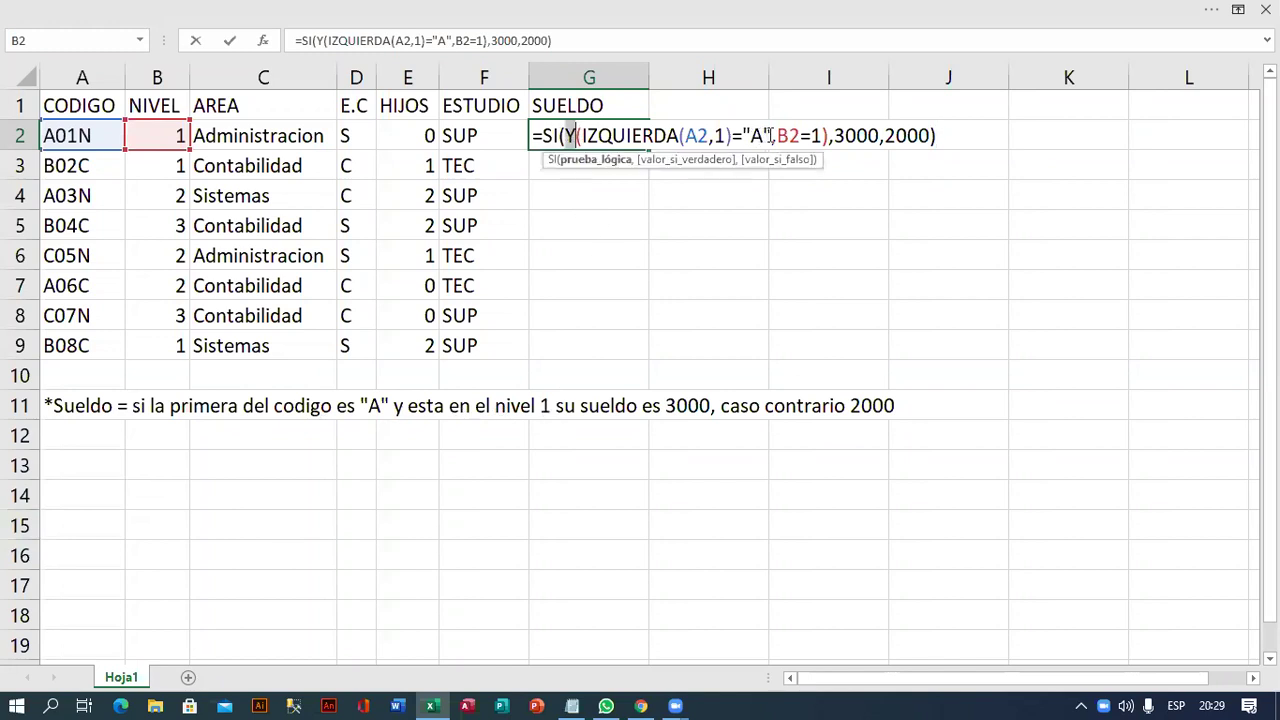
{"action": "left_click_drag", "start_coordinate": [771, 136], "coordinate": [582, 136]}
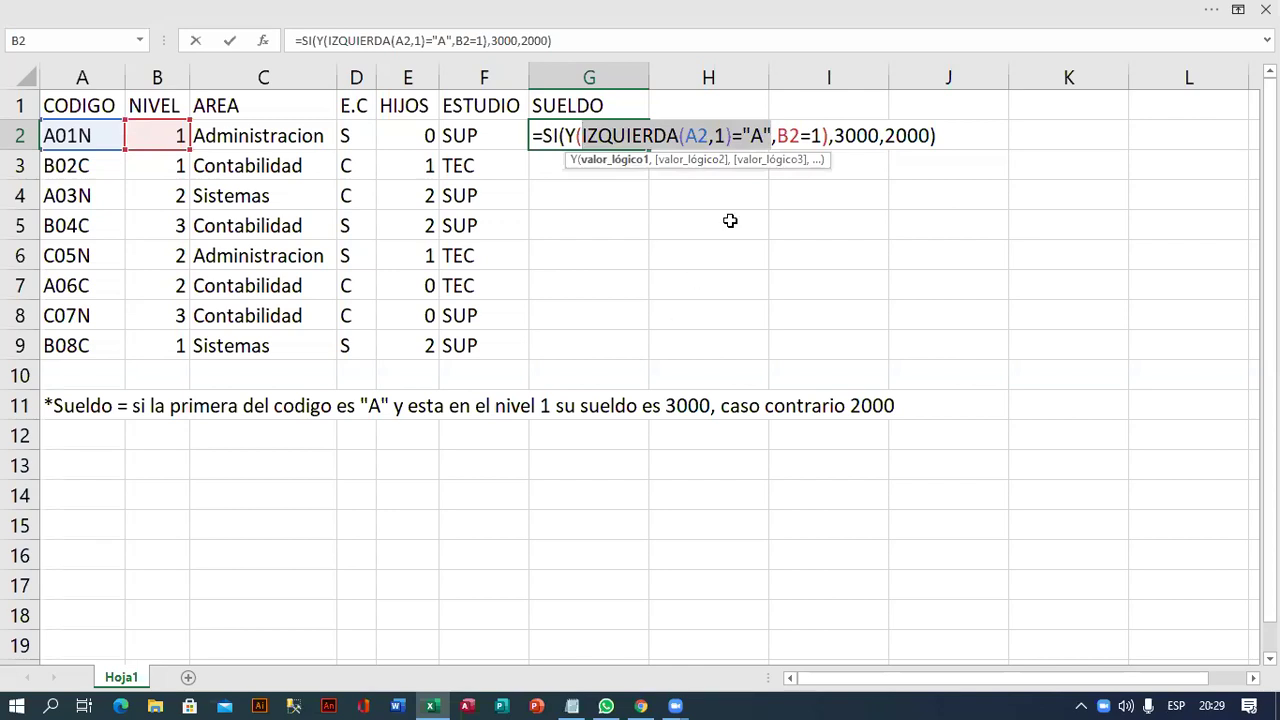
{"action": "left_click", "coordinate": [776, 136]}
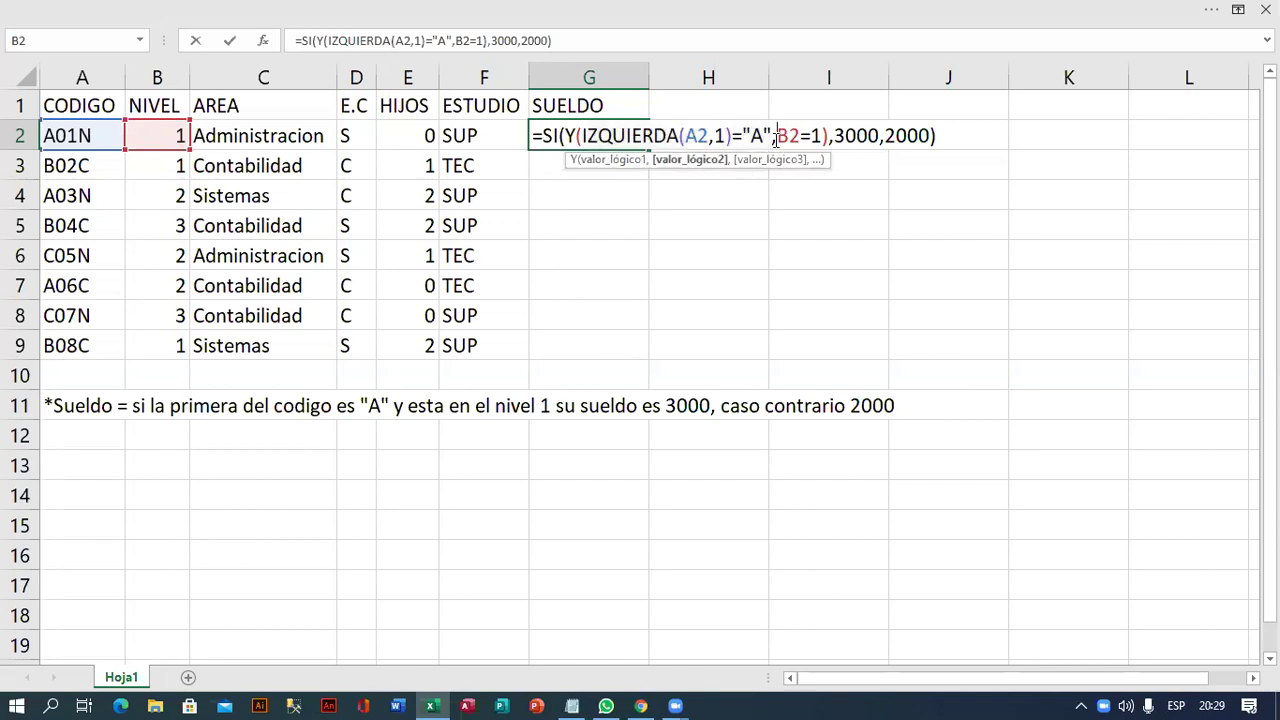
{"action": "left_click_drag", "start_coordinate": [776, 136], "coordinate": [823, 136]}
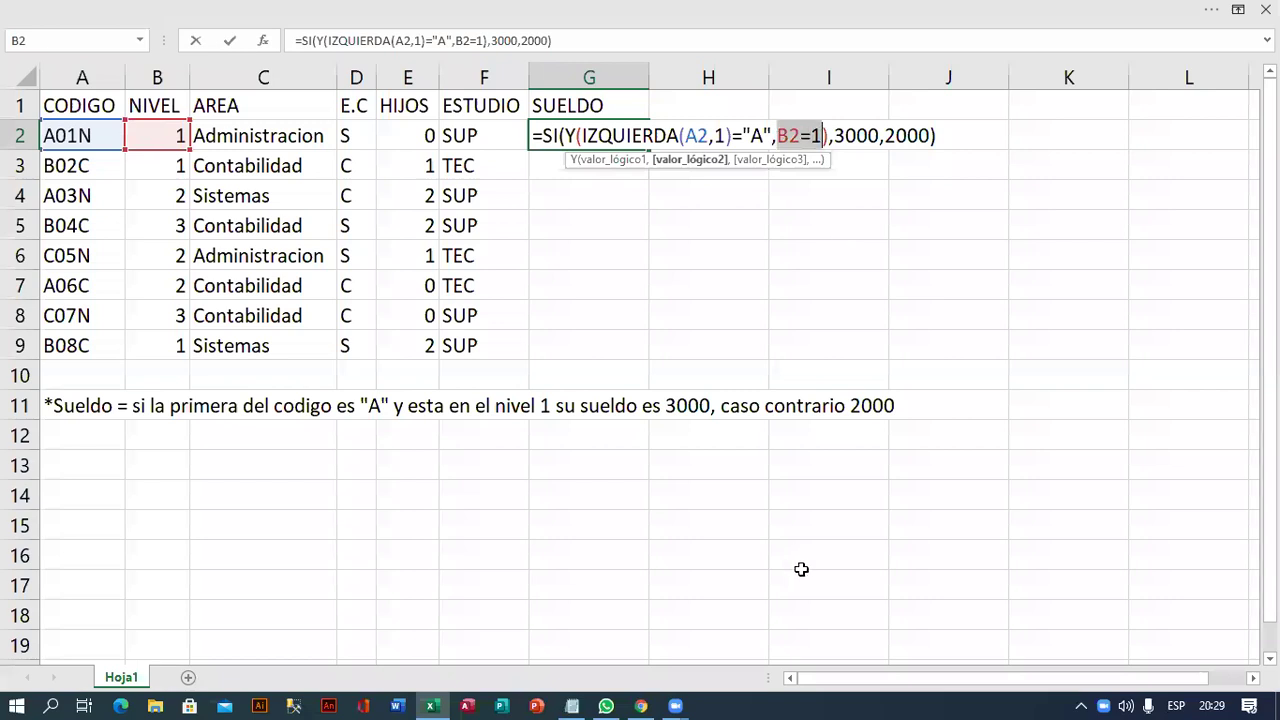
{"action": "mouse_move", "coordinate": [829, 136]}
{"action": "left_mouse_down"}
{"action": "mouse_move", "coordinate": [565, 136]}
{"action": "mouse_move", "coordinate": [829, 136]}
{"action": "left_mouse_up"}
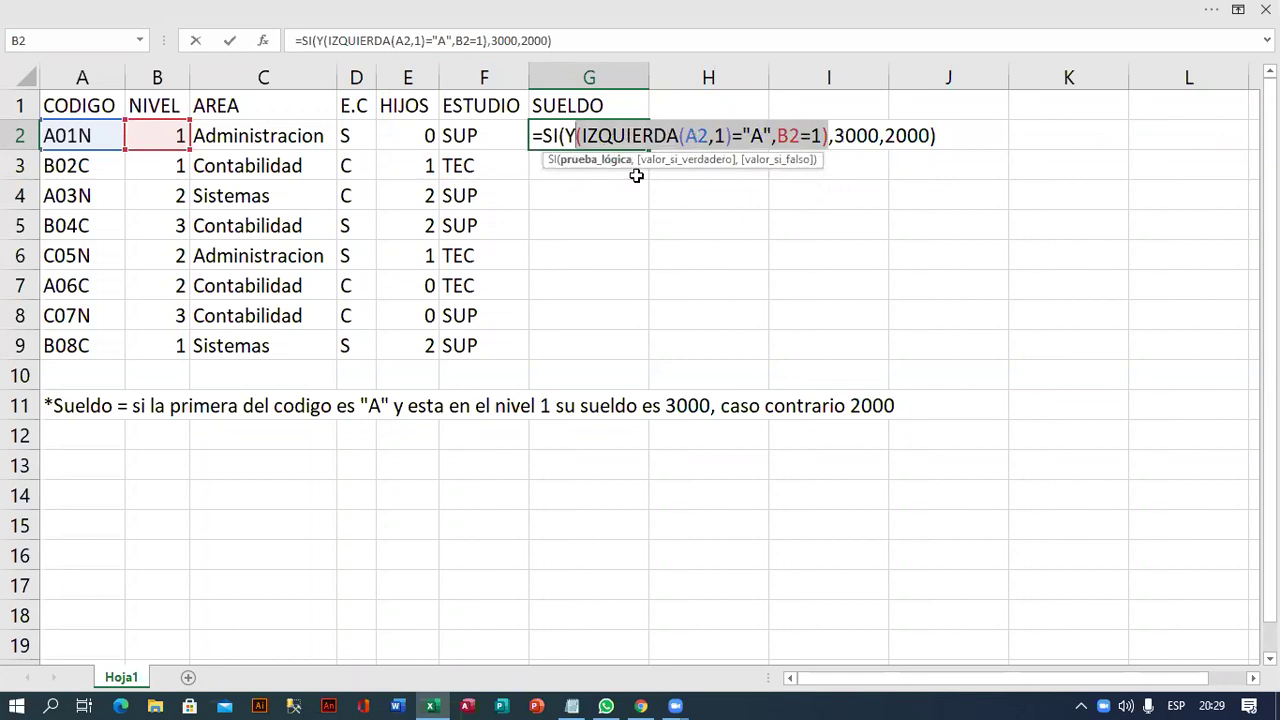
{"action": "left_click", "coordinate": [970, 134]}
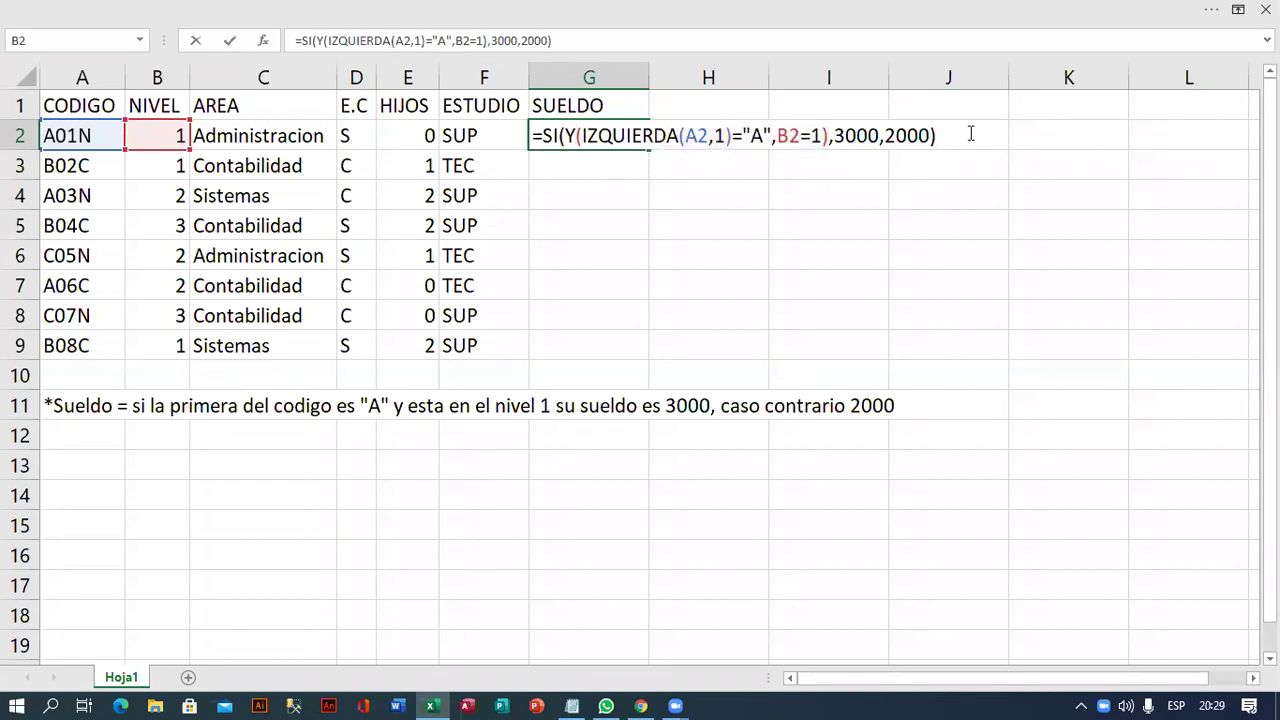
{"action": "key", "text": "Return"}
{"action": "key", "text": "Up"}
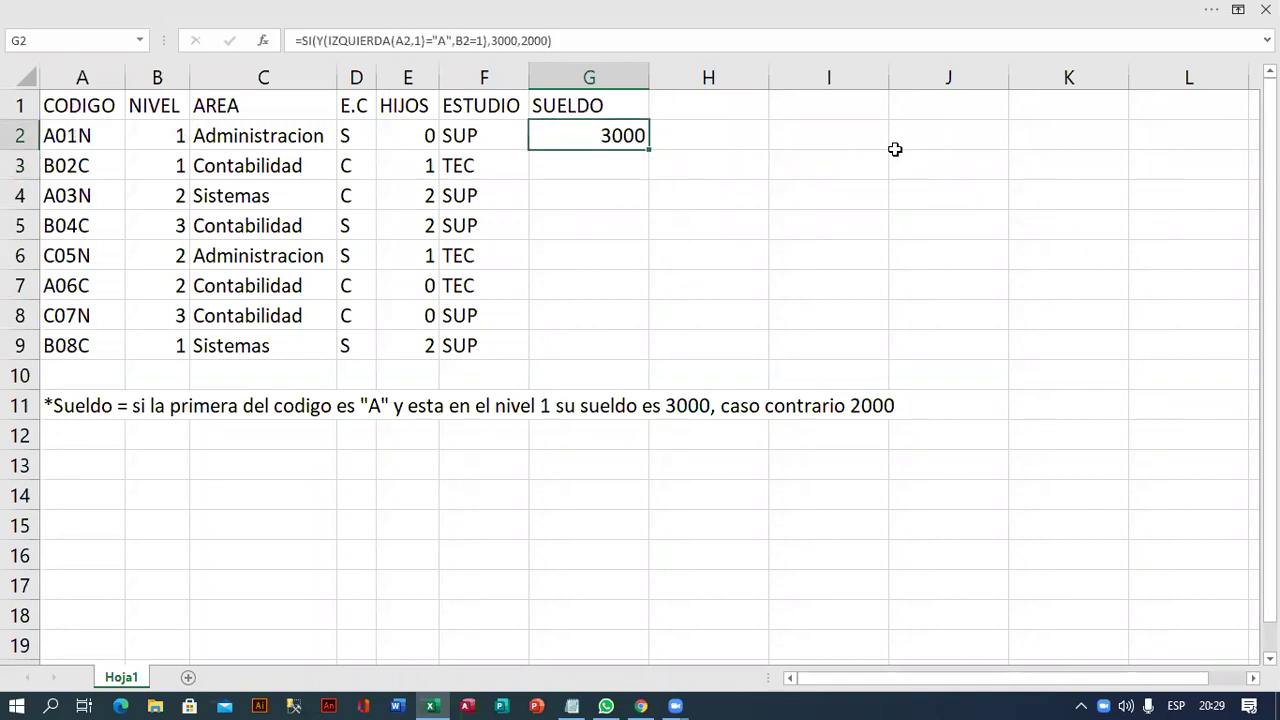
Copy the SUELDO formula down to G9 and review G2's conditions and 3000 result.
{"action": "left_click_drag", "start_coordinate": [650, 153], "coordinate": [674, 354]}
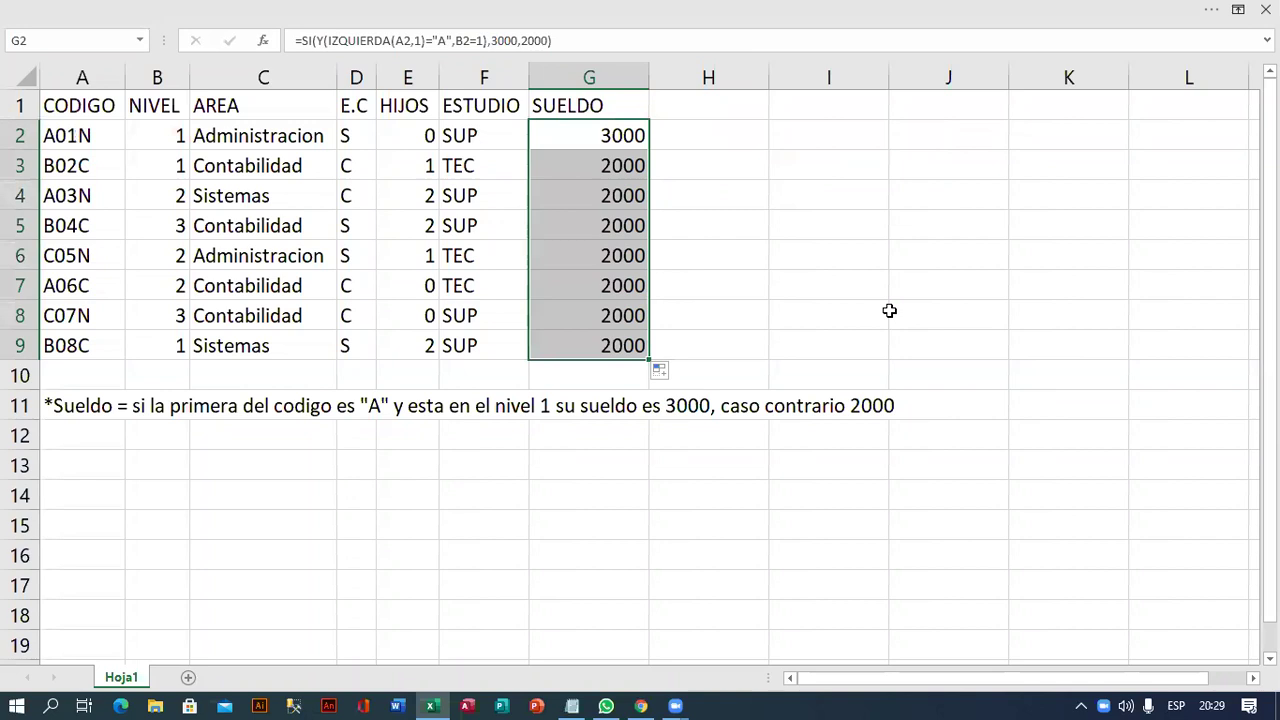
{"action": "left_click", "coordinate": [593, 140]}
{"action": "double_click", "coordinate": [593, 140]}
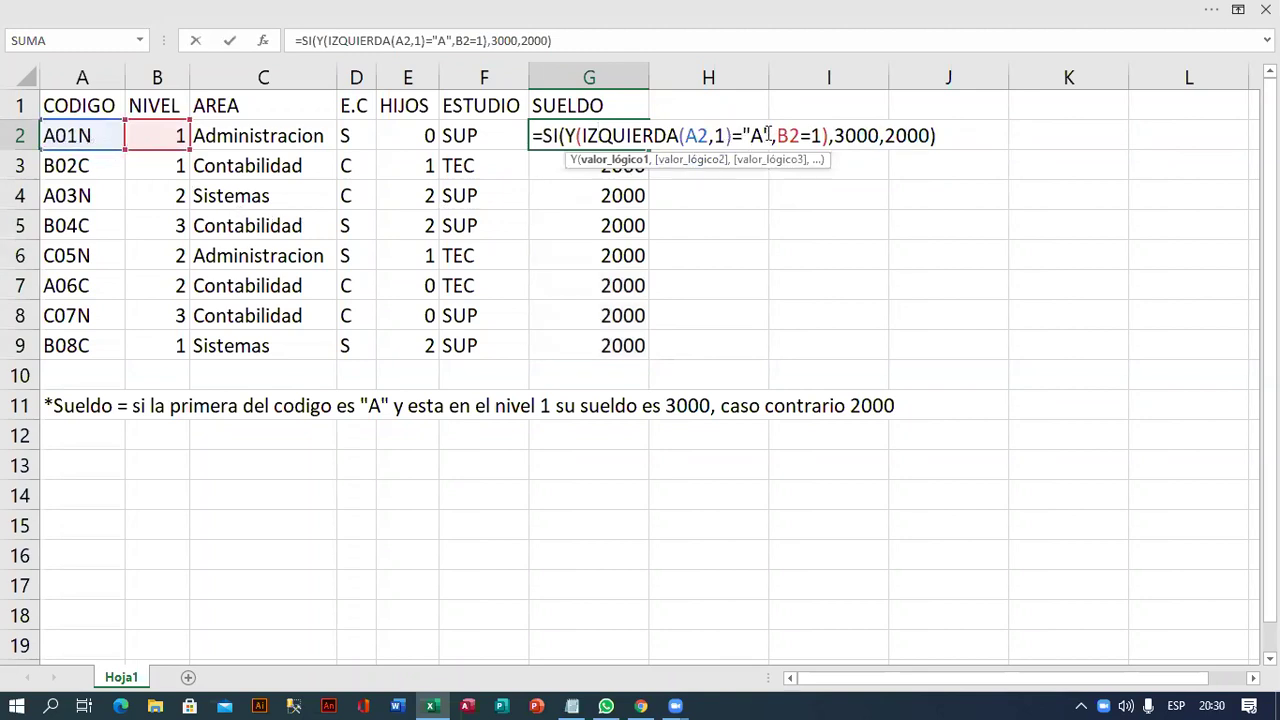
{"action": "left_click_drag", "start_coordinate": [770, 136], "coordinate": [577, 136]}
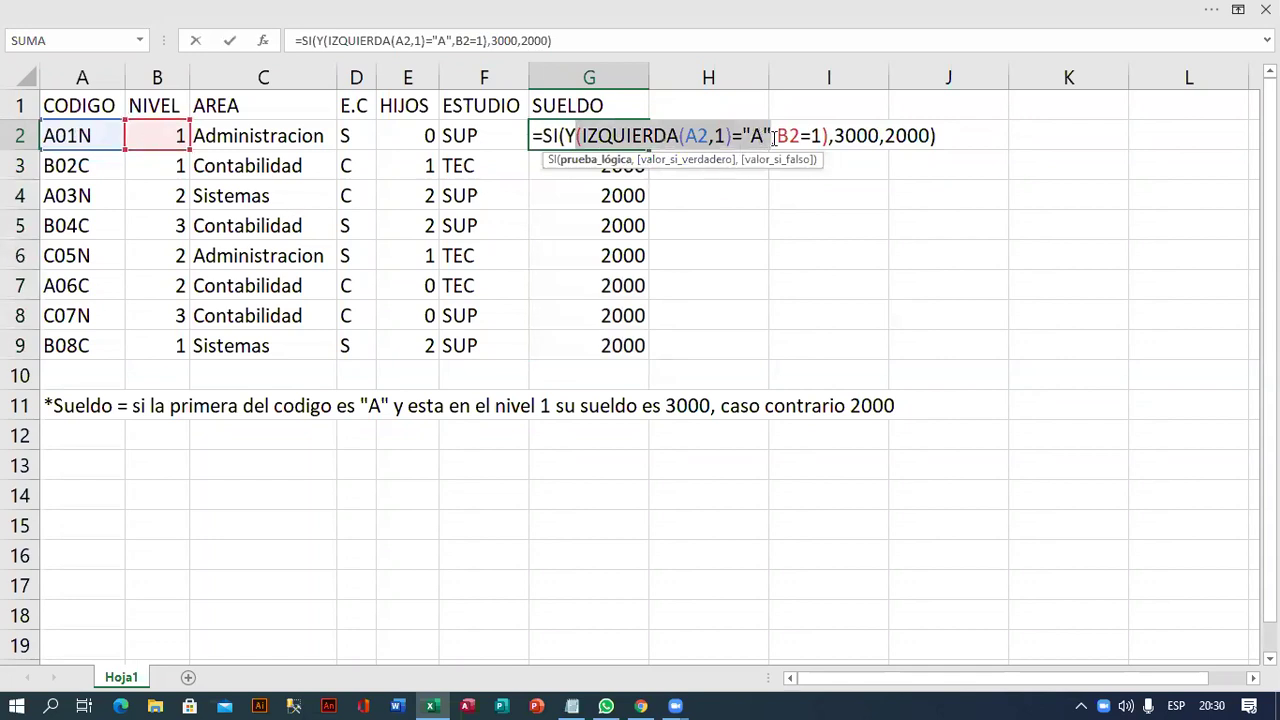
{"action": "left_click_drag", "start_coordinate": [776, 136], "coordinate": [822, 136]}
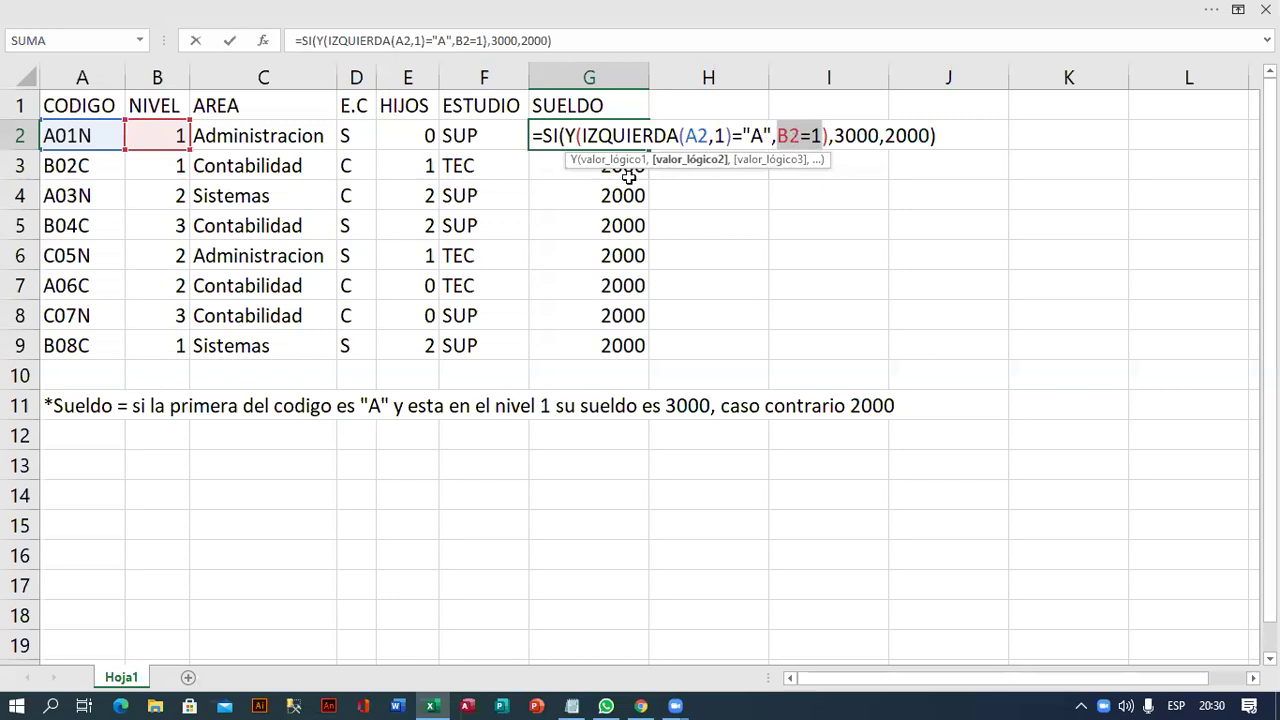
{"action": "left_click_drag", "start_coordinate": [834, 136], "coordinate": [880, 136]}
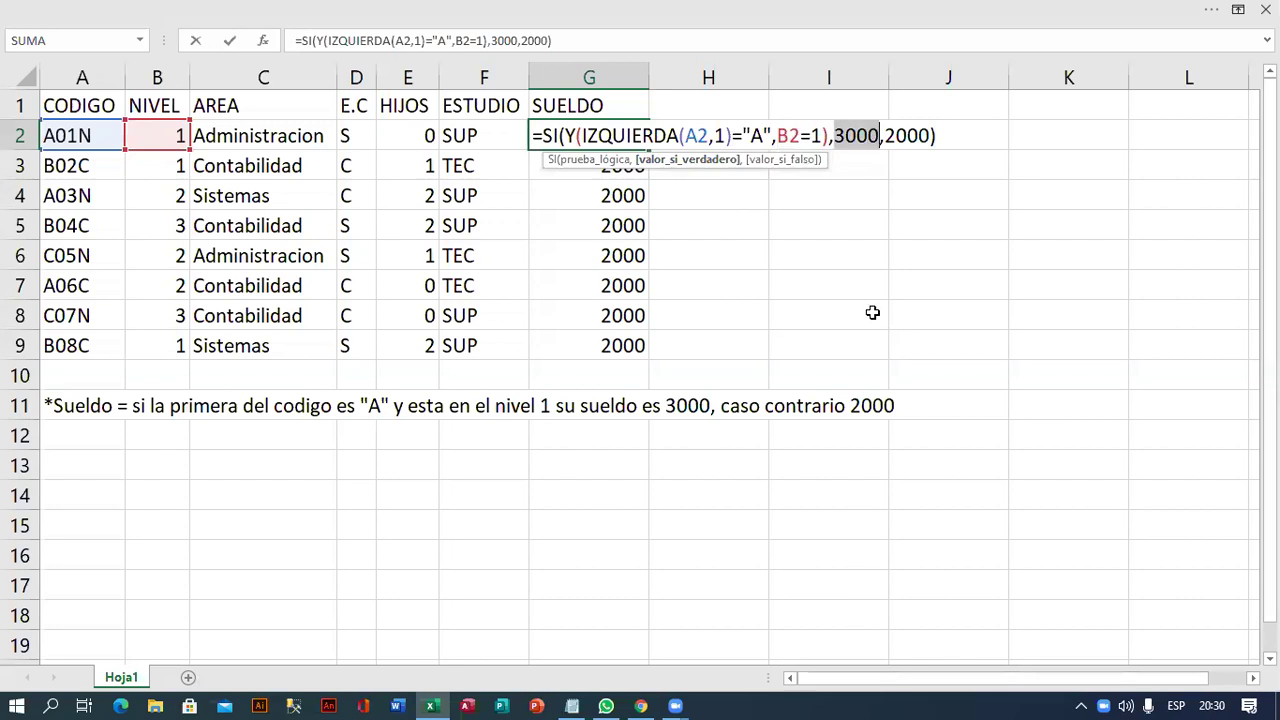
{"action": "key", "text": "Return"}
Check the copied formulas in G3 and G4, leaving them unchanged.
{"action": "key", "text": "F2"}
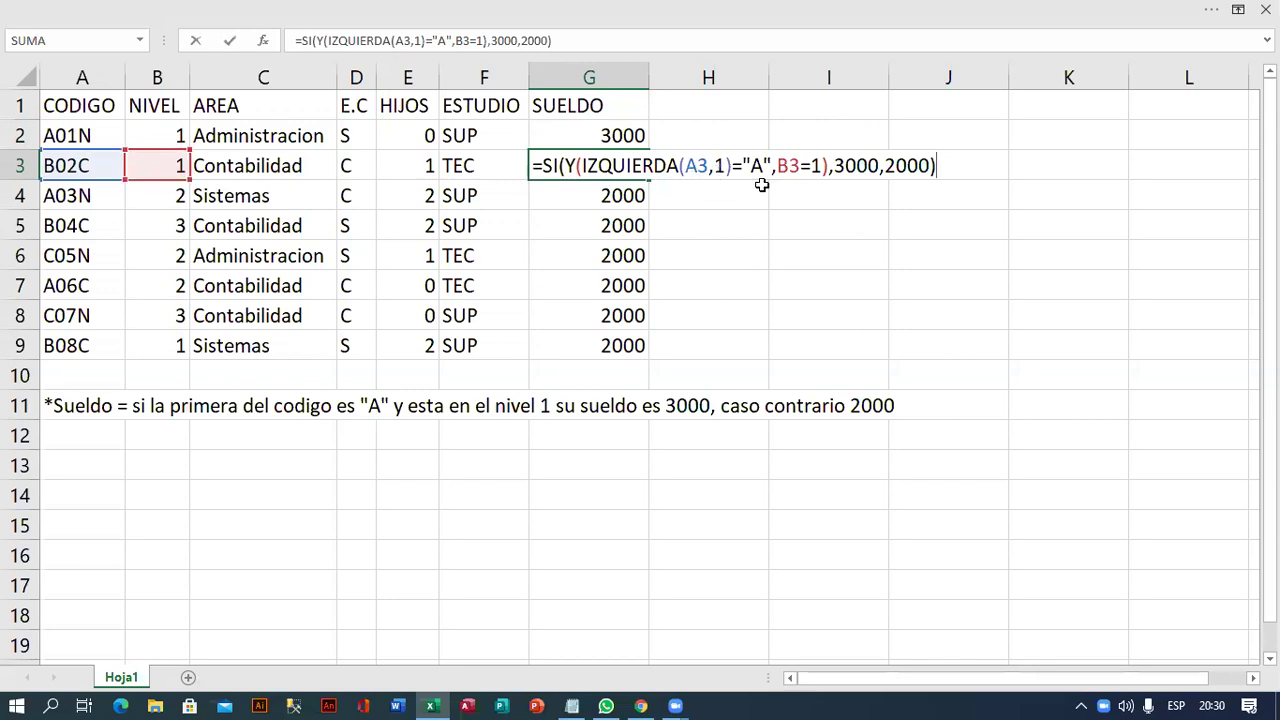
{"action": "left_click_drag", "start_coordinate": [777, 166], "coordinate": [821, 166]}
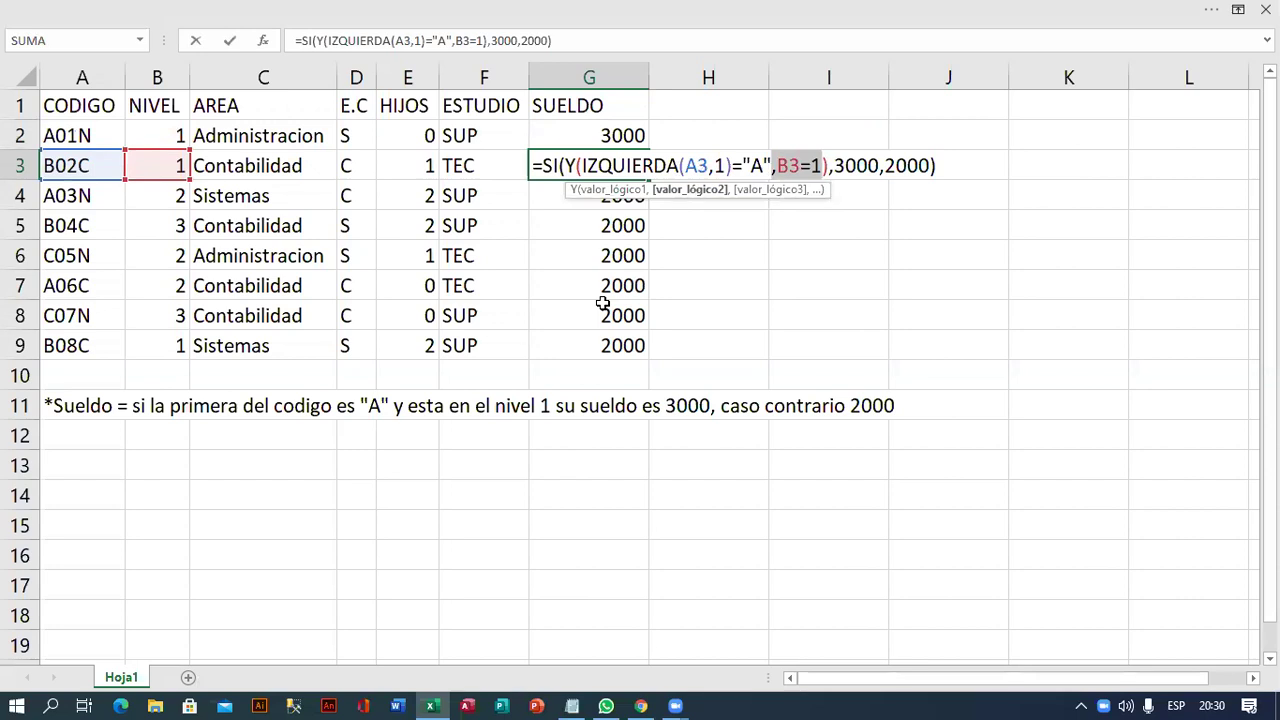
{"action": "key", "text": "Return"}
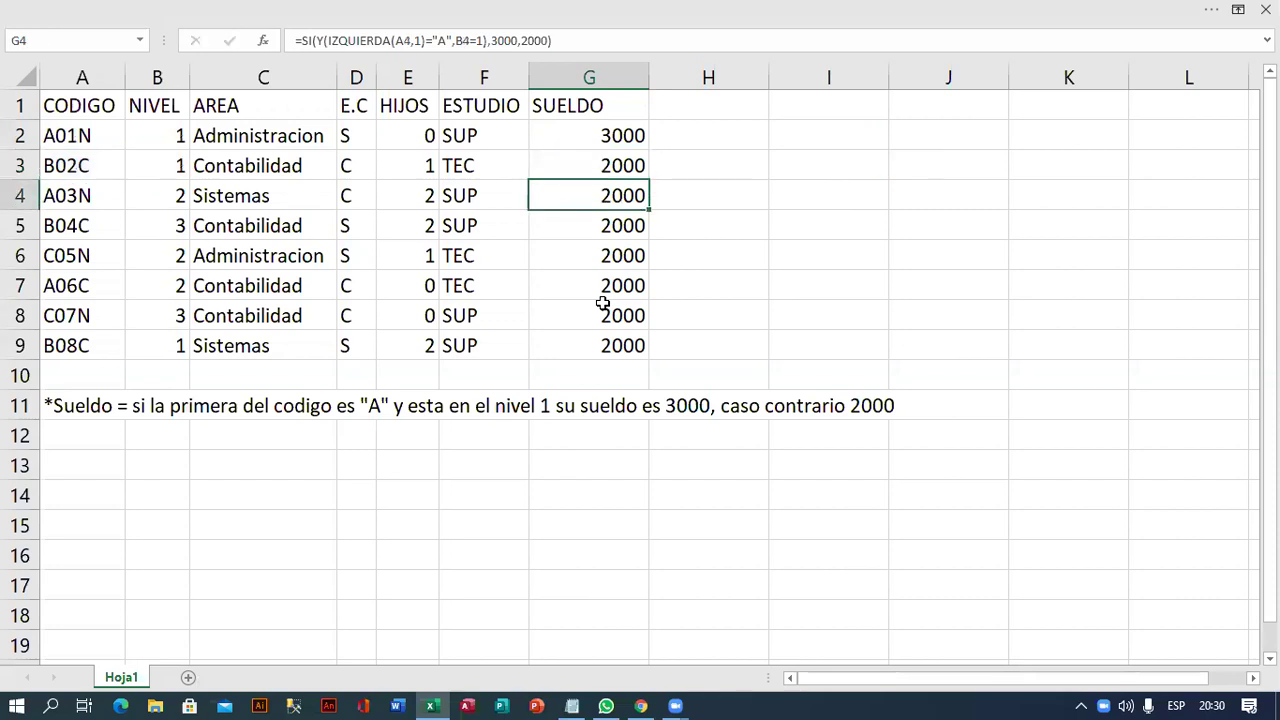
{"action": "key", "text": "F2"}
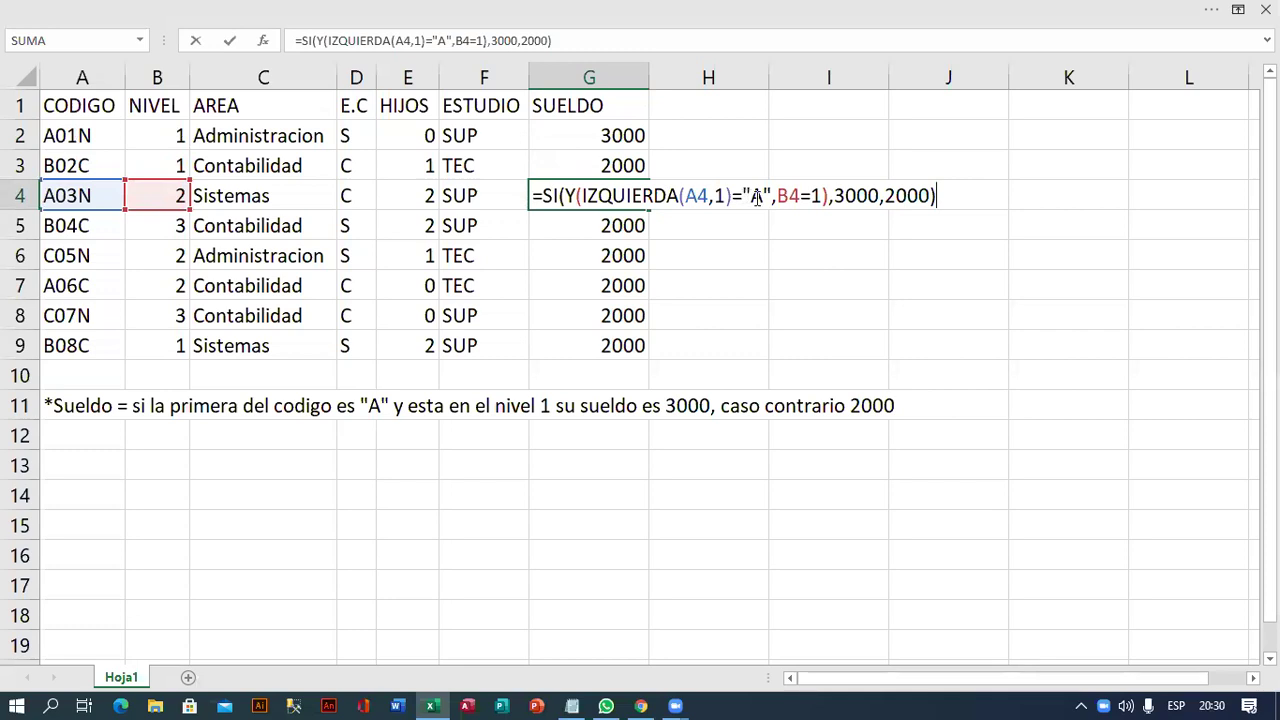
{"action": "left_click_drag", "start_coordinate": [772, 196], "coordinate": [581, 196]}
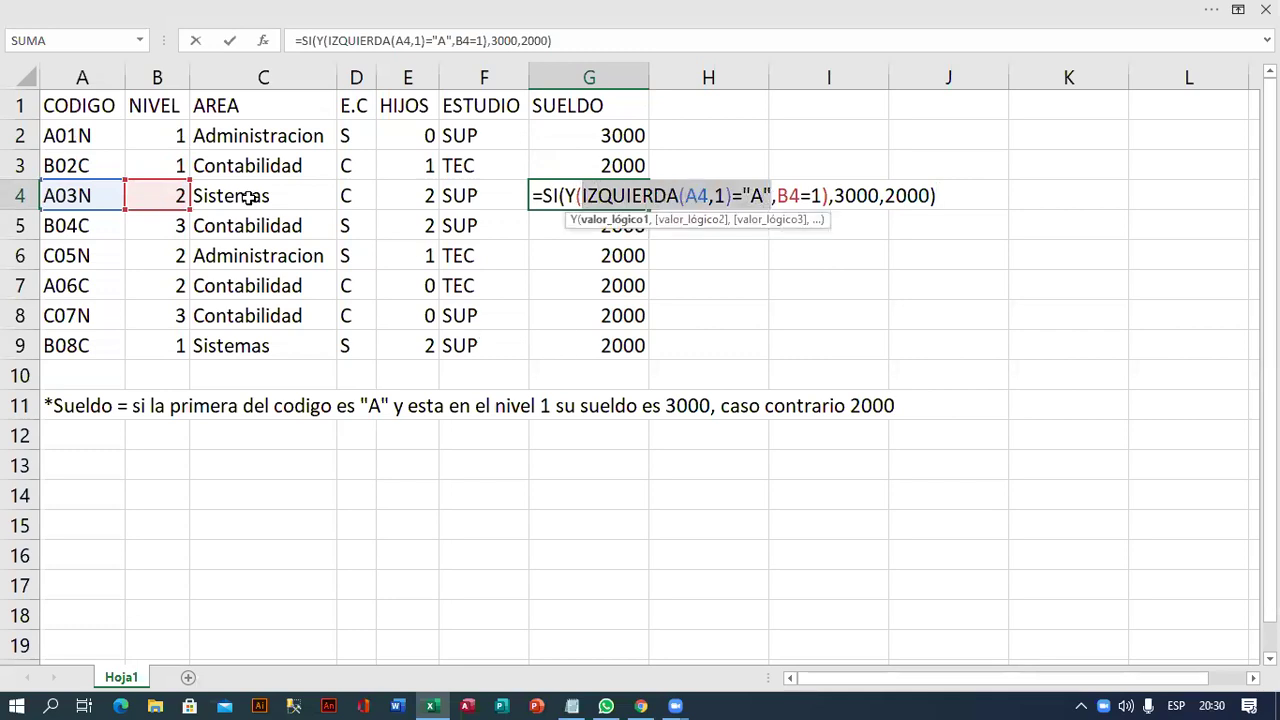
{"action": "left_click_drag", "start_coordinate": [821, 196], "coordinate": [777, 196]}
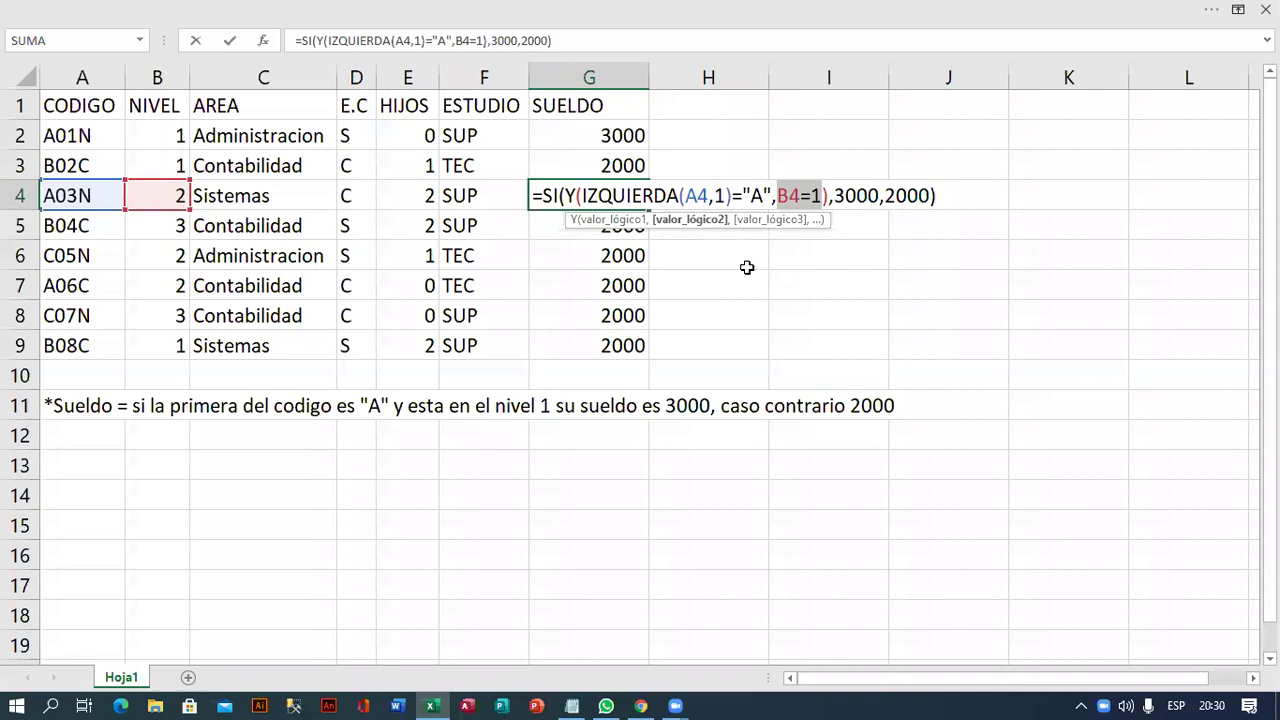
{"action": "key", "text": "Return"}
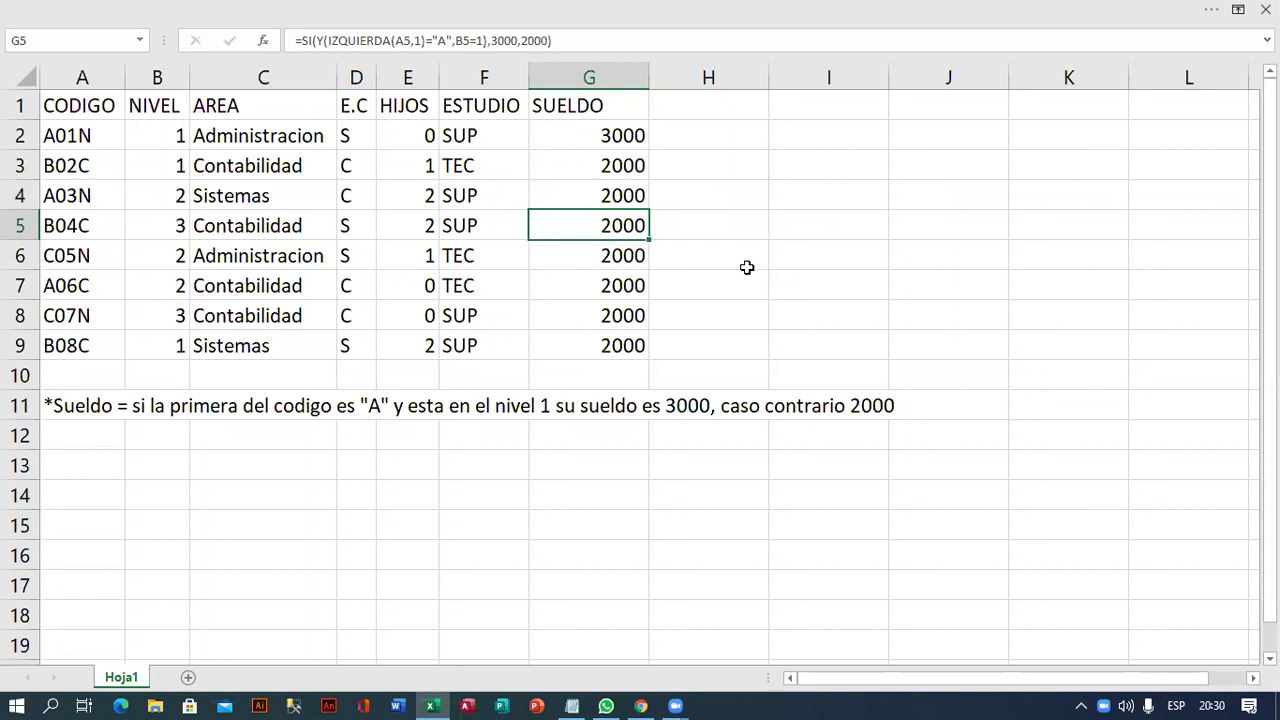
Enter the header BONO in H1 next to SUELDO, then select A12.
{"action": "left_click", "coordinate": [716, 106]}
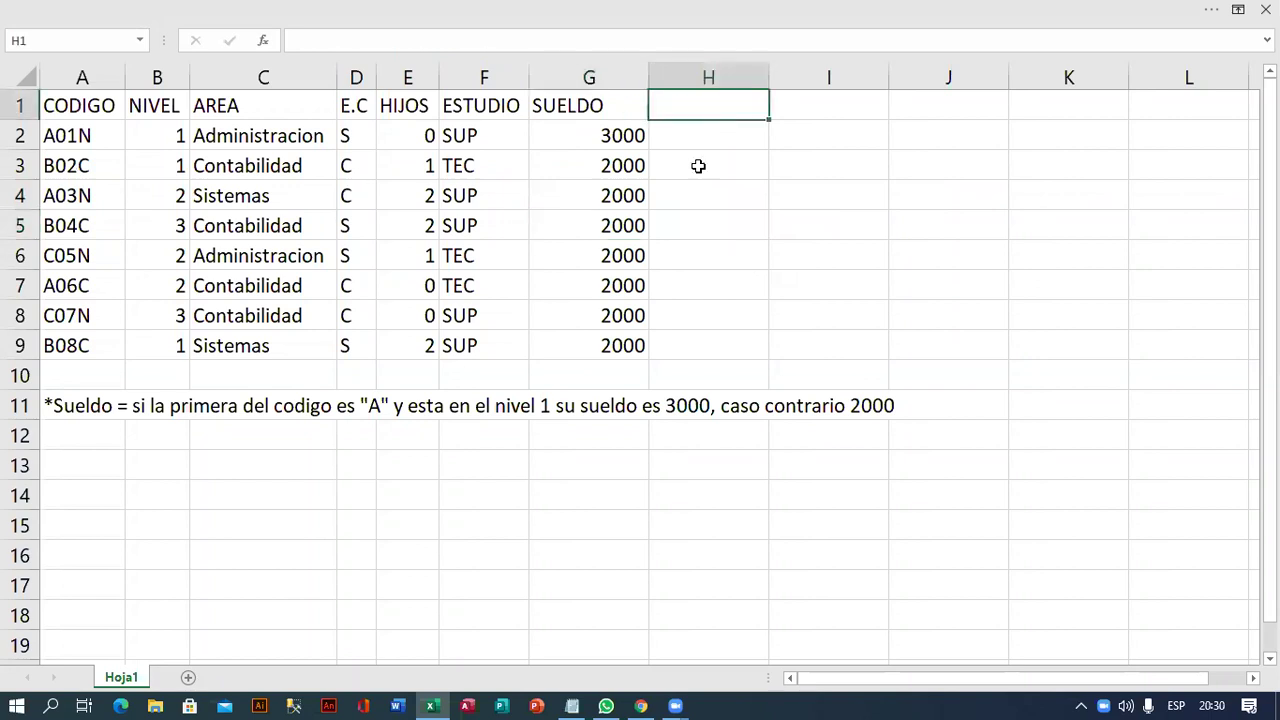
{"action": "key", "text": "Right"}
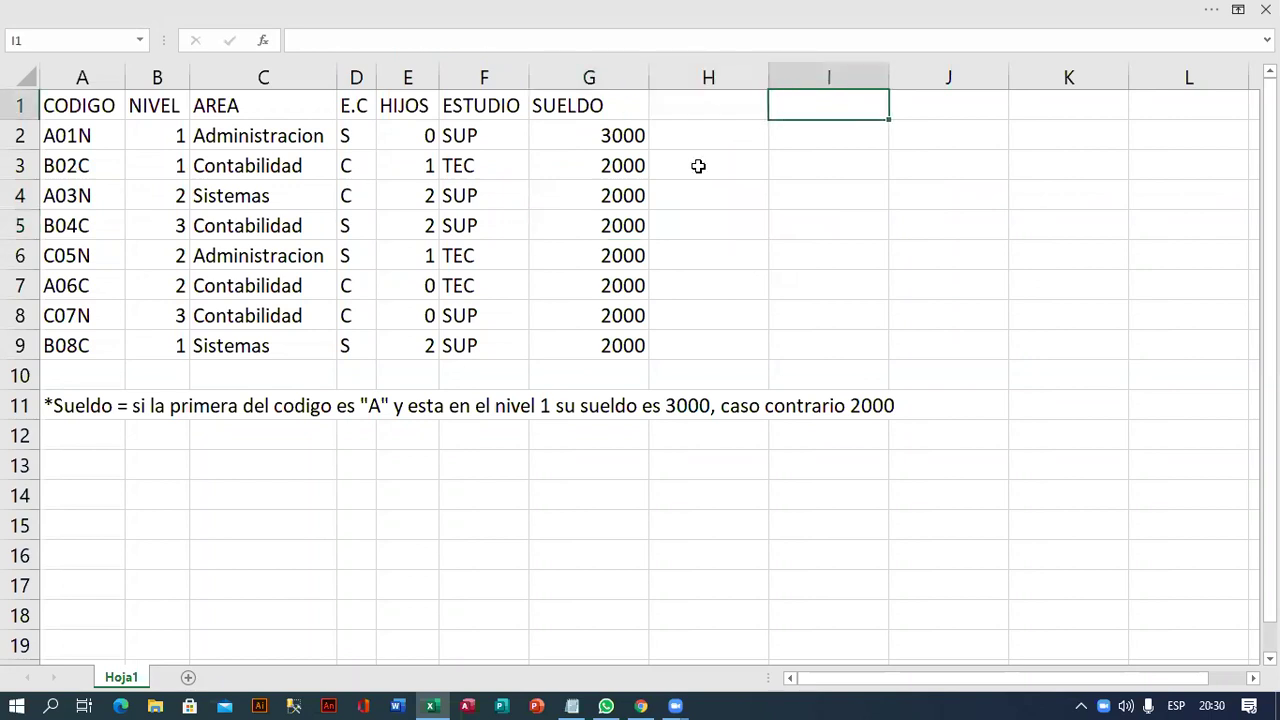
{"action": "key", "text": "Left"}
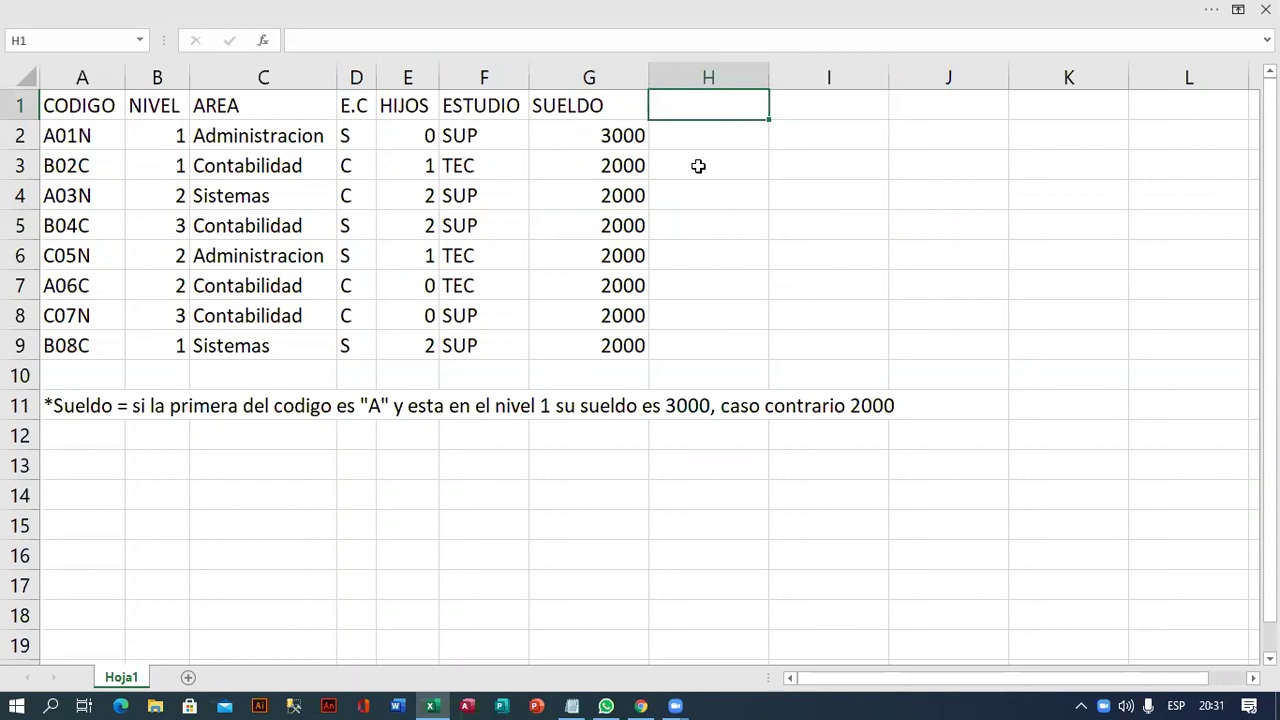
{"action": "type", "text": "BONO"}
{"action": "key", "text": "Return"}
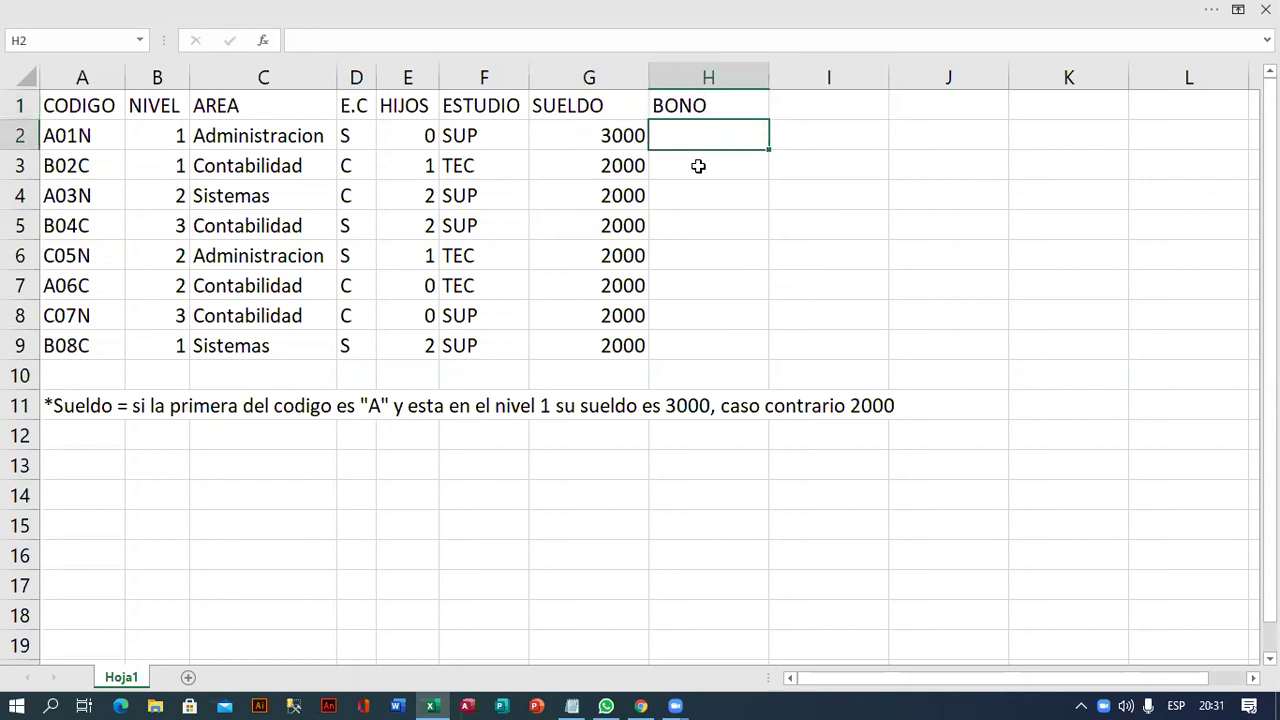
{"action": "left_click", "coordinate": [100, 430]}
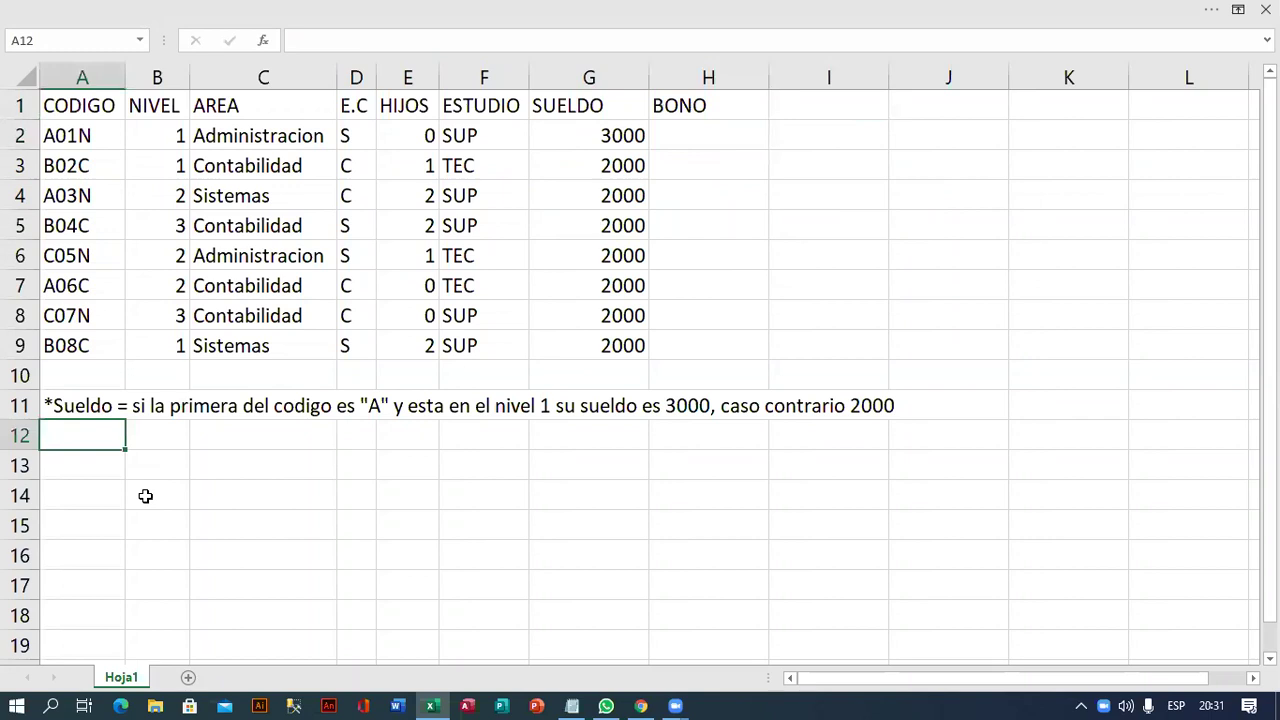
Start the A12 note: *Bono is 20% del sueldo for "A" codes that are casado.
{"action": "type", "text": "*"}
{"action": "type", "text": "Bono "}
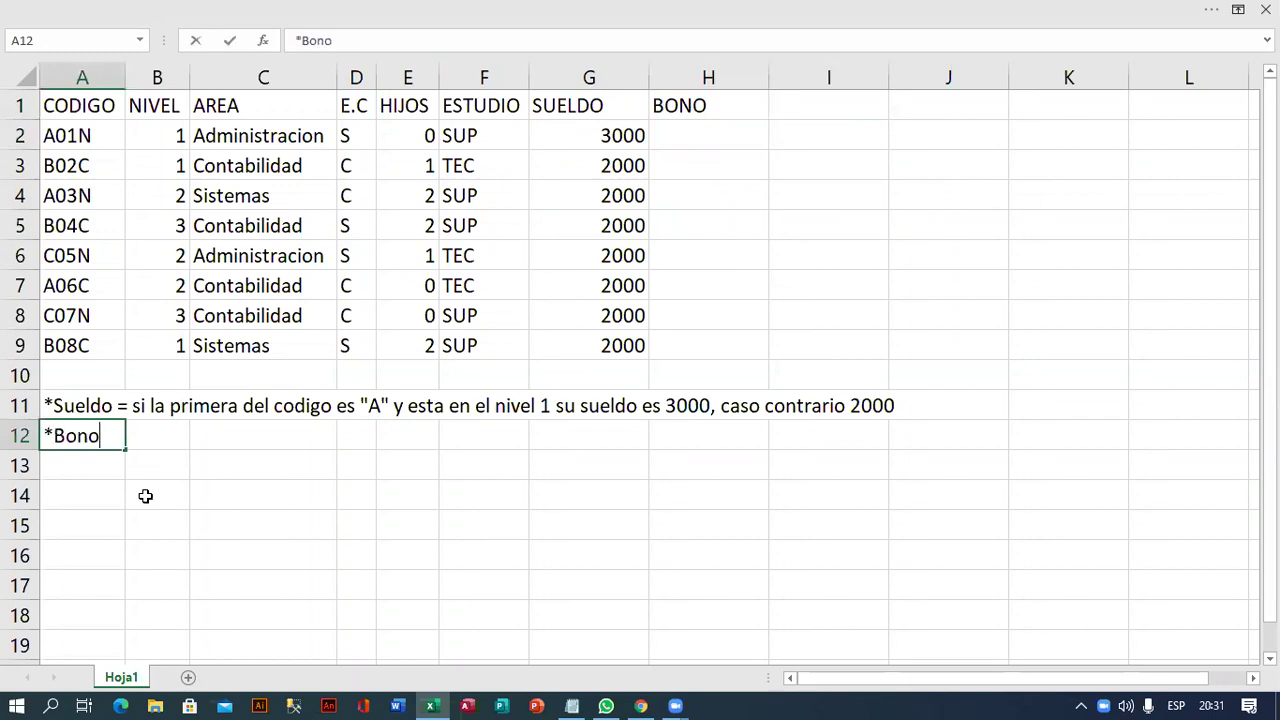
{"action": "type", "text": "= "}
{"action": "type", "text": "Si "}
{"action": "type", "text": "la primera del codigo es \"A\" "}
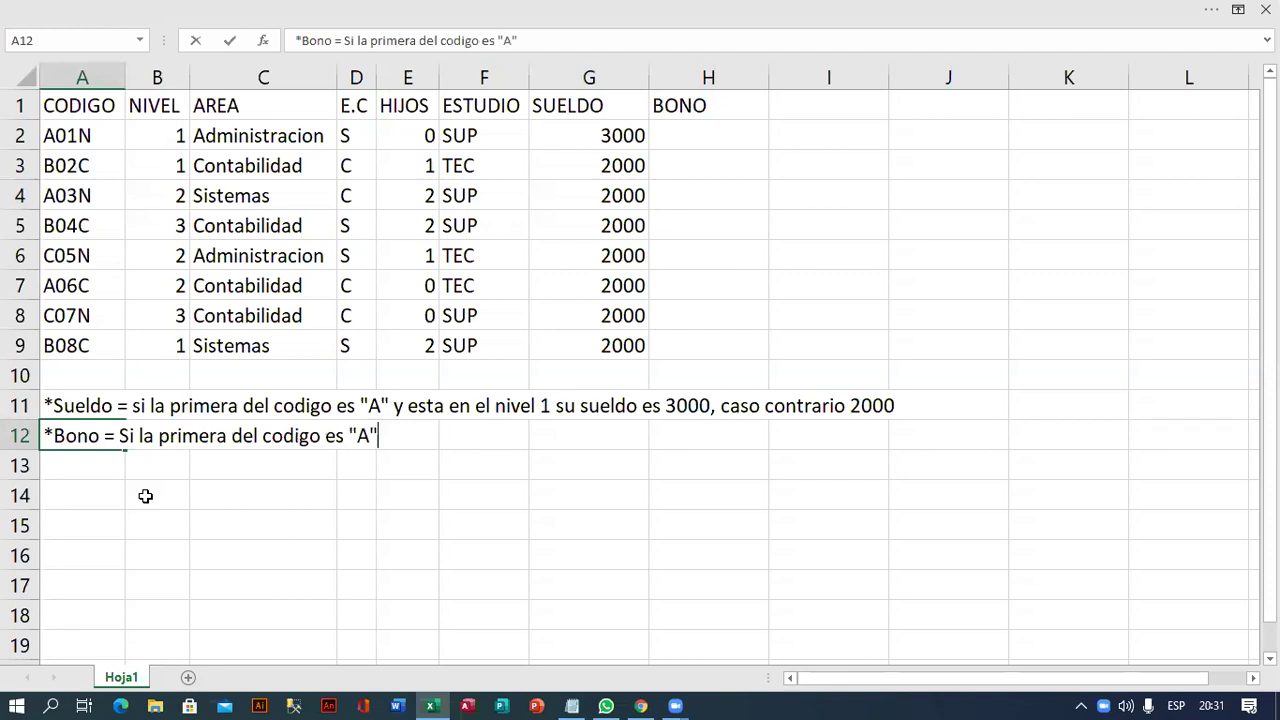
{"action": "type", "text": "yes casado"}
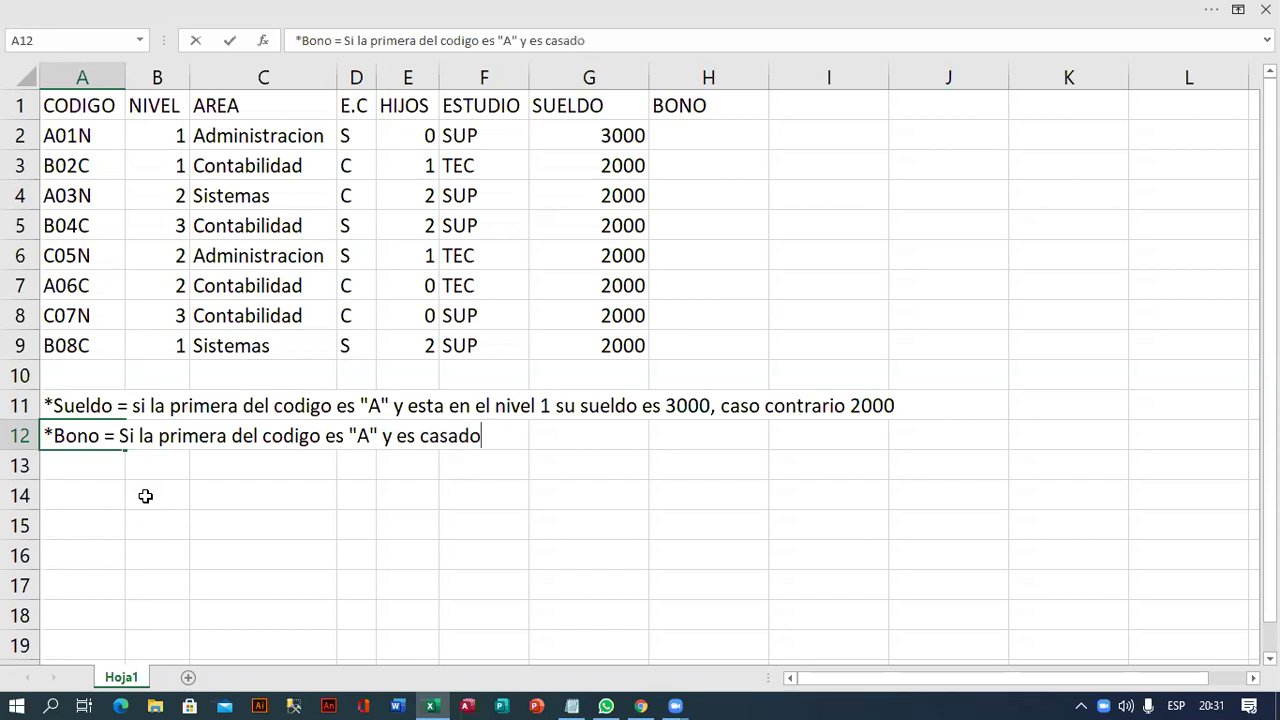
{"action": "type", "text": " e,"}
{"action": "key", "text": "BackSpace"}
{"action": "key", "text": "BackSpace"}
{"action": "type", "text": "el "}
{"action": "type", "text": "15"}
{"action": "key", "text": "BackSpace"}
{"action": "key", "text": "BackSpace"}
{"action": "type", "text": "20"}
{"action": "type", "text": "% del sueldo, sila primera del codifo"}
Finish the note: 15% for "B" codes at nivel 1, otherwise 10% del sueldo.
{"action": "key", "text": "BackSpace"}
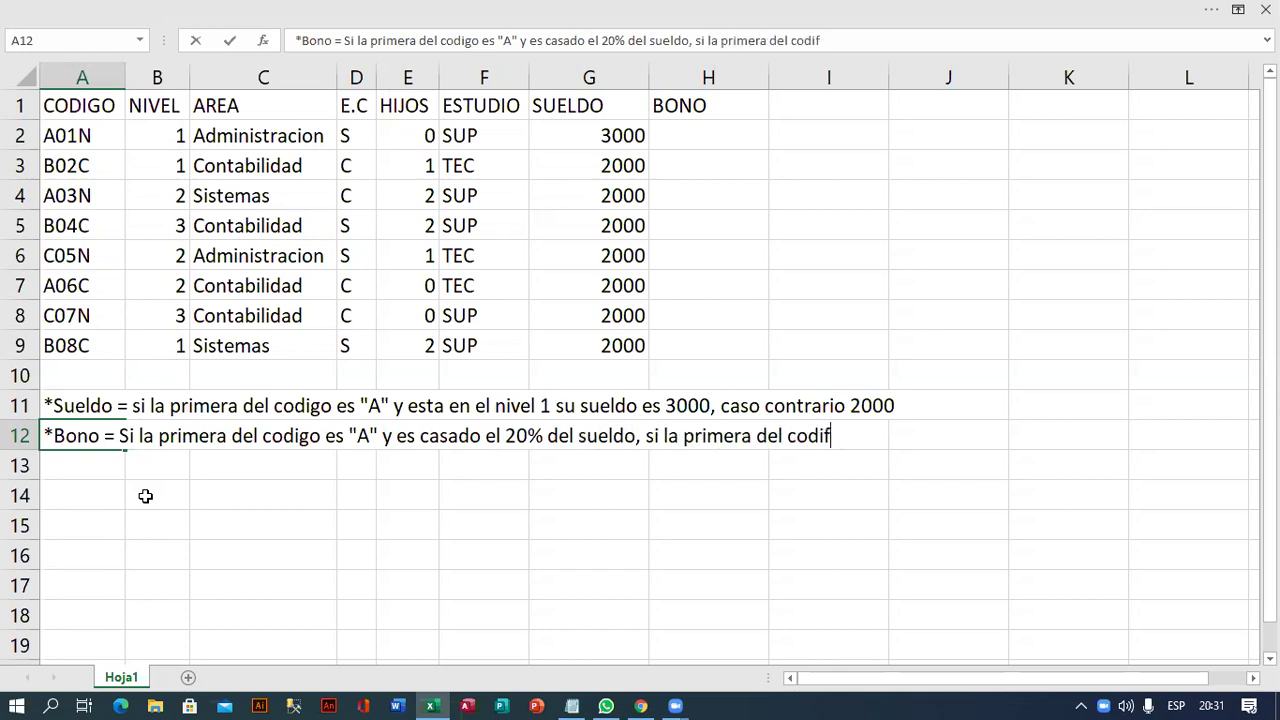
{"action": "key", "text": "BackSpace"}
{"action": "type", "text": "go es \"B\" "}
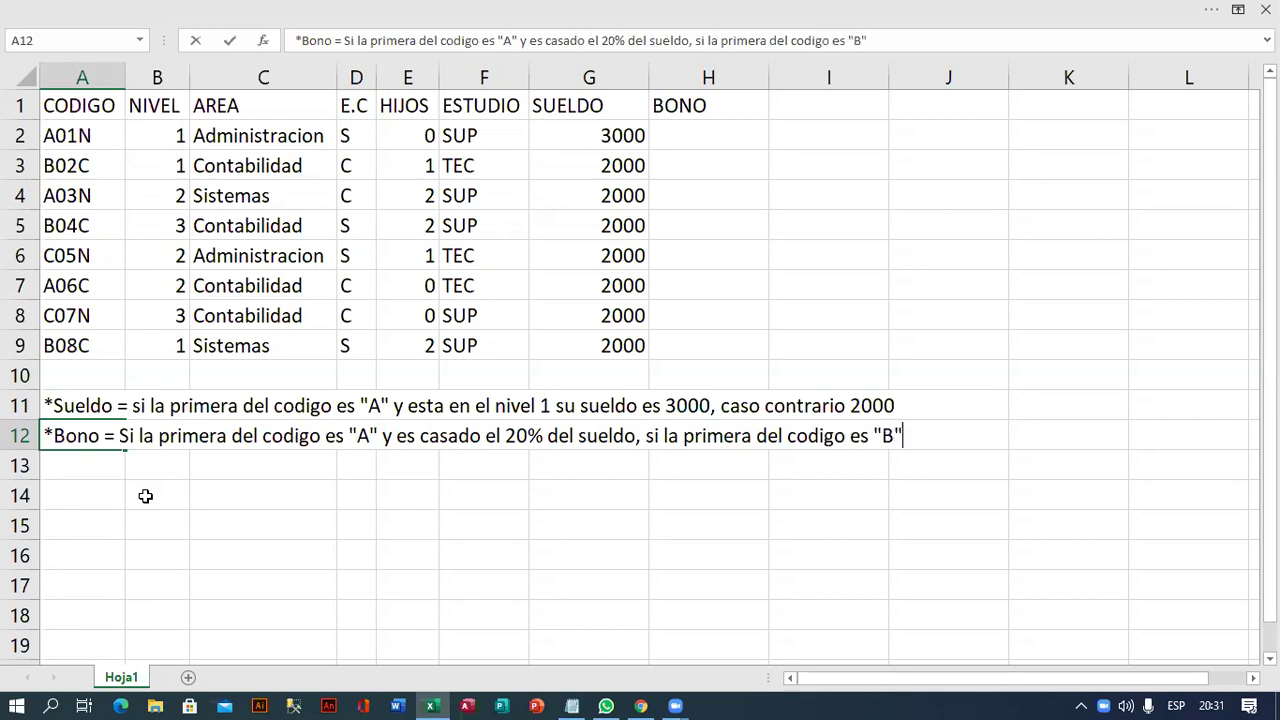
{"action": "type", "text": "y "}
{"action": "type", "text": "en"}
{"action": "key", "text": "BackSpace"}
{"action": "type", "text": "st"}
{"action": "type", "text": "a en el niveo"}
{"action": "key", "text": "BackSpace"}
{"action": "type", "text": "l 1 "}
{"action": "type", "text": ", "}
{"action": "type", "text": "15% del sueldo, "}
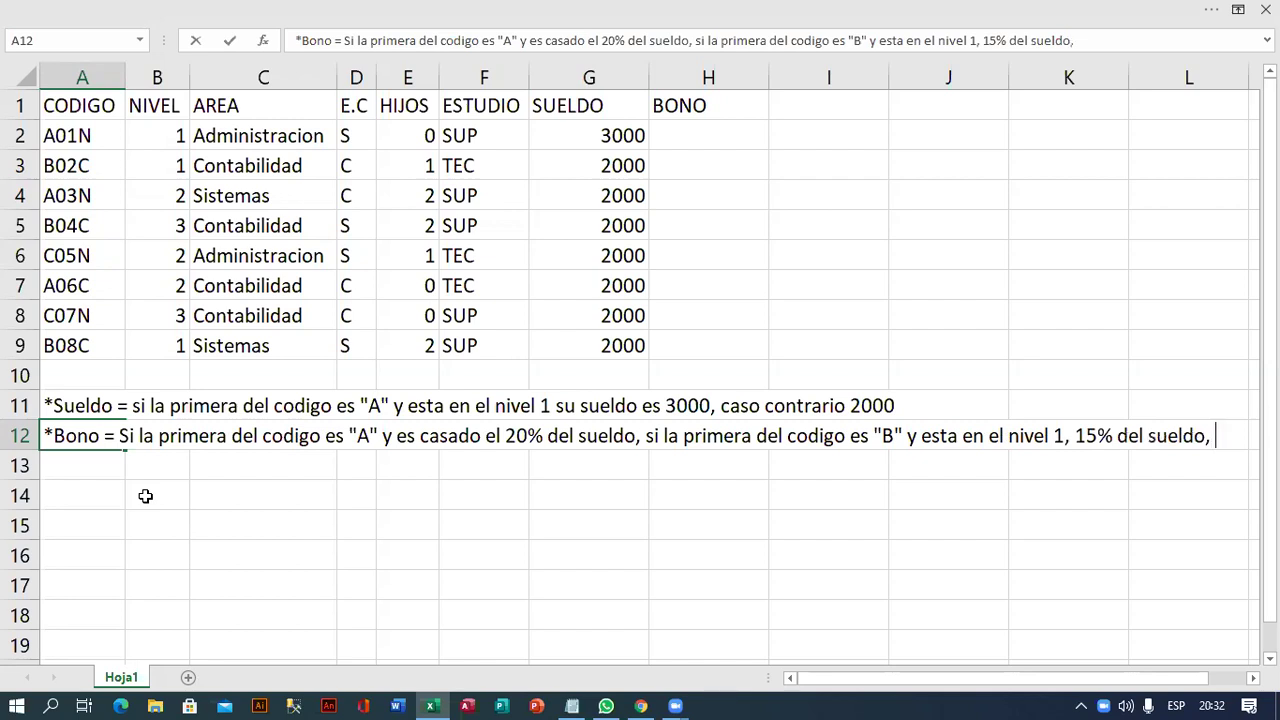
{"action": "type", "text": "de lo copn"}
{"action": "key", "text": "BackSpace"}
{"action": "key", "text": "BackSpace"}
{"action": "type", "text": "ntrario"}
{"action": "type", "text": "10% del sueldo"}
{"action": "type", "text": "."}
{"action": "key", "text": "Return"}
{"action": "key", "text": "Return"}
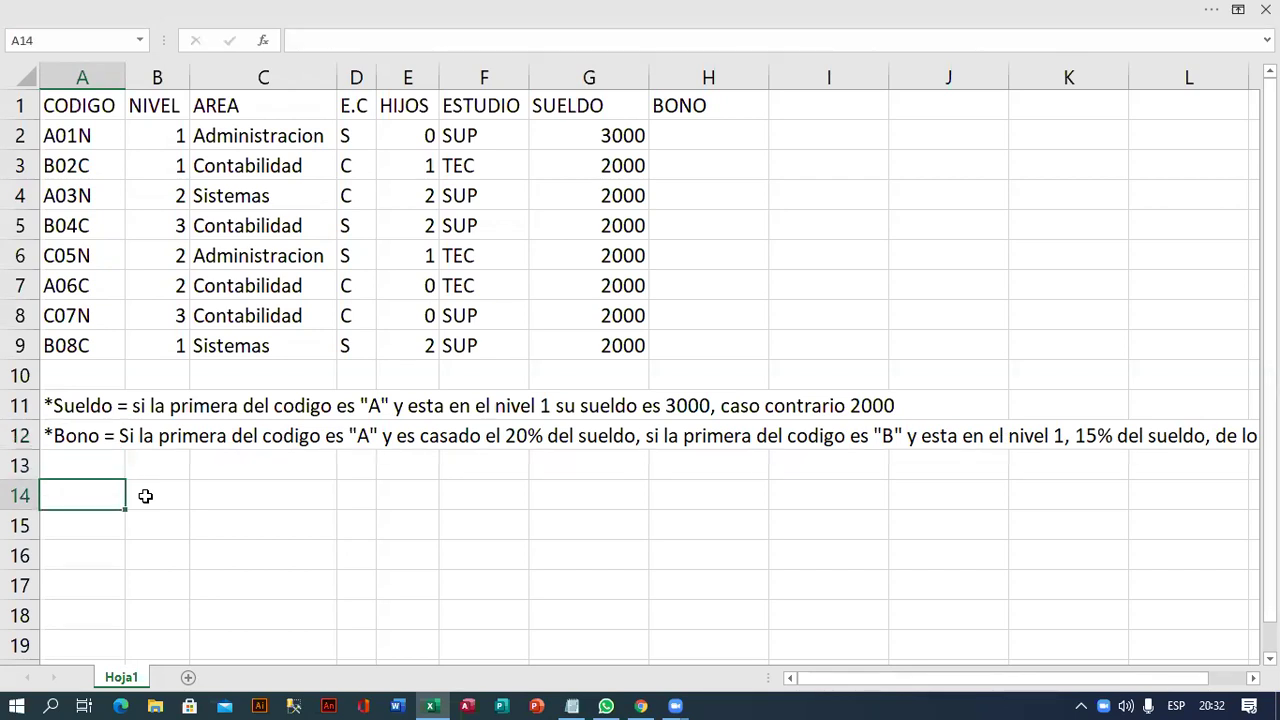
{"action": "key", "text": "Up"}
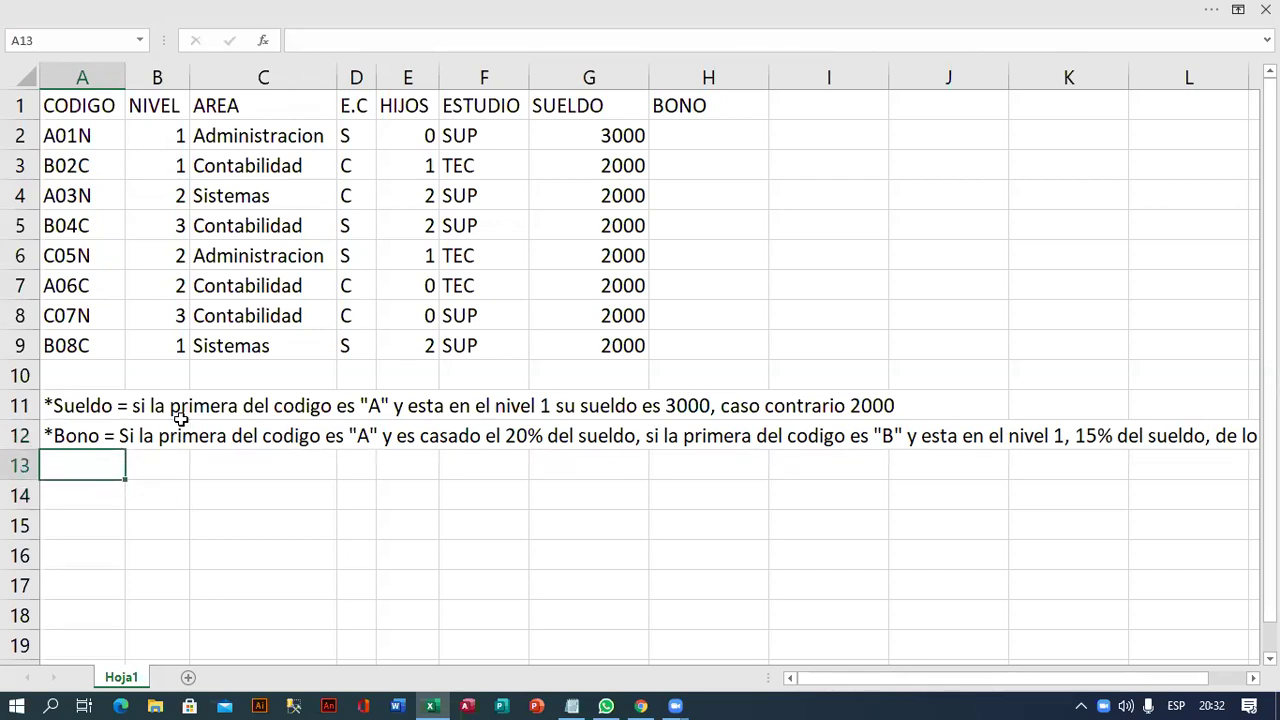
{"action": "scroll", "coordinate": [180, 418], "scroll_direction": "down", "scroll_amount": 1}
{"action": "scroll", "coordinate": [185, 422], "scroll_direction": "down", "scroll_amount": 1}
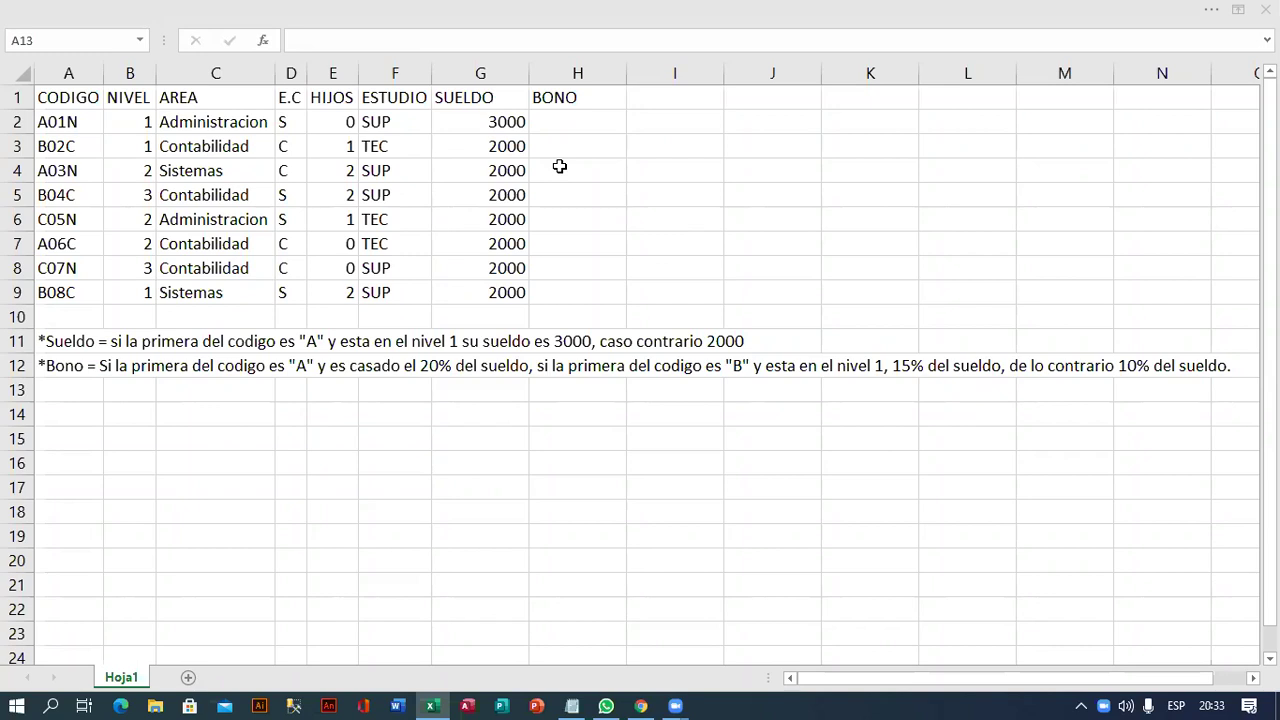
{"action": "left_click", "coordinate": [641, 705]}
Scroll through the attendance comments on the Excel II Classroom page, then return to Excel.
{"action": "left_click", "coordinate": [120, 15]}
{"action": "scroll", "coordinate": [594, 373], "scroll_direction": "down", "scroll_amount": 6}
{"action": "scroll", "coordinate": [650, 400], "scroll_direction": "down", "scroll_amount": 3}
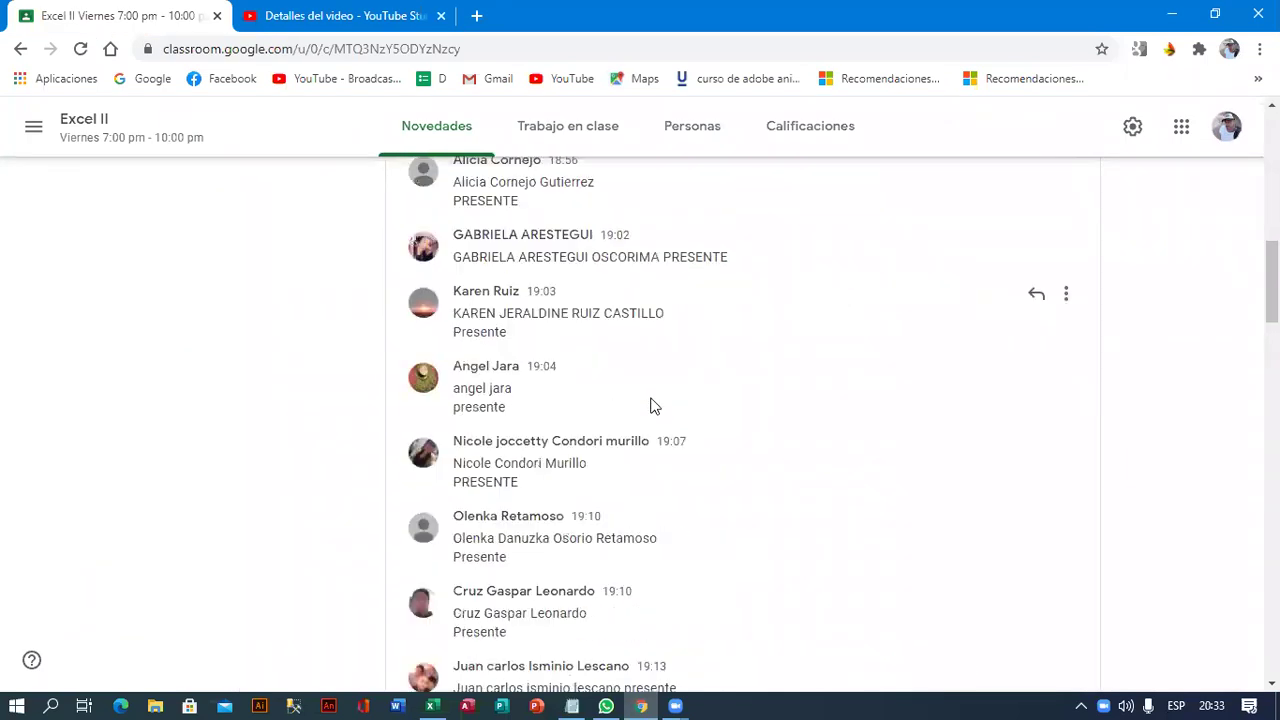
{"action": "scroll", "coordinate": [660, 405], "scroll_direction": "down", "scroll_amount": 2}
{"action": "scroll", "coordinate": [698, 411], "scroll_direction": "up", "scroll_amount": 3}
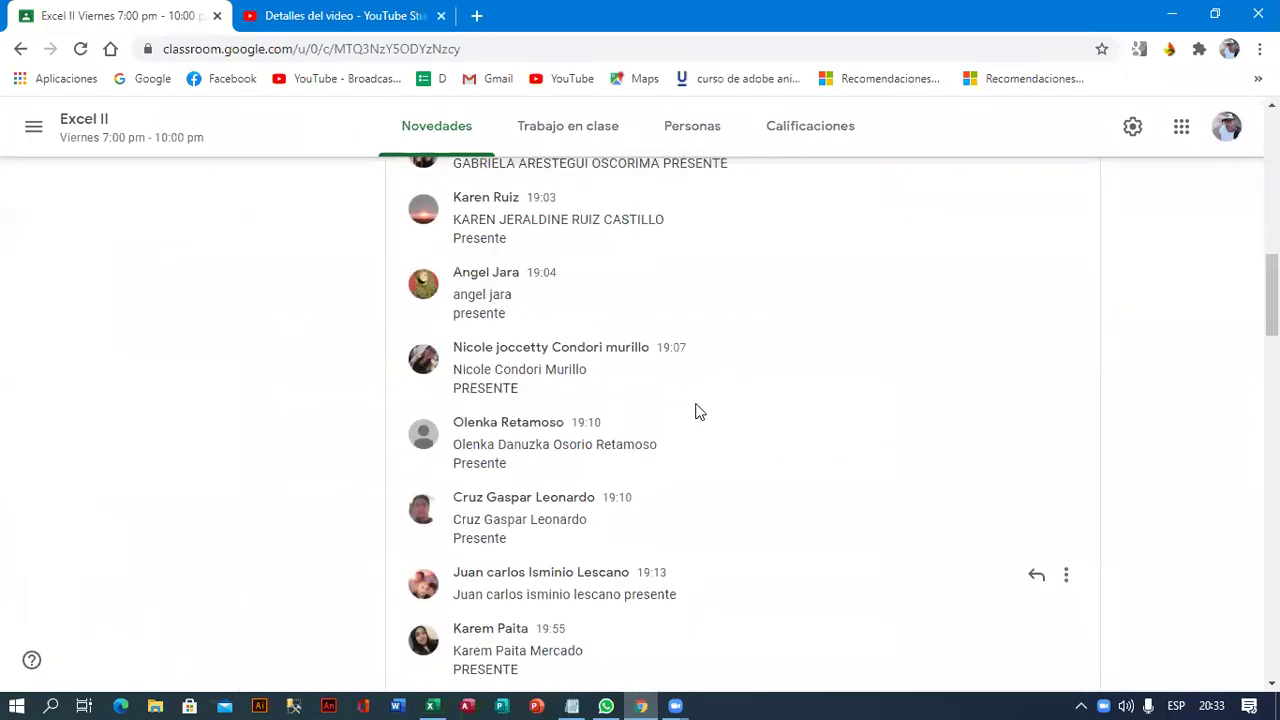
{"action": "scroll", "coordinate": [698, 411], "scroll_direction": "up", "scroll_amount": 2}
{"action": "scroll", "coordinate": [698, 411], "scroll_direction": "up", "scroll_amount": 2}
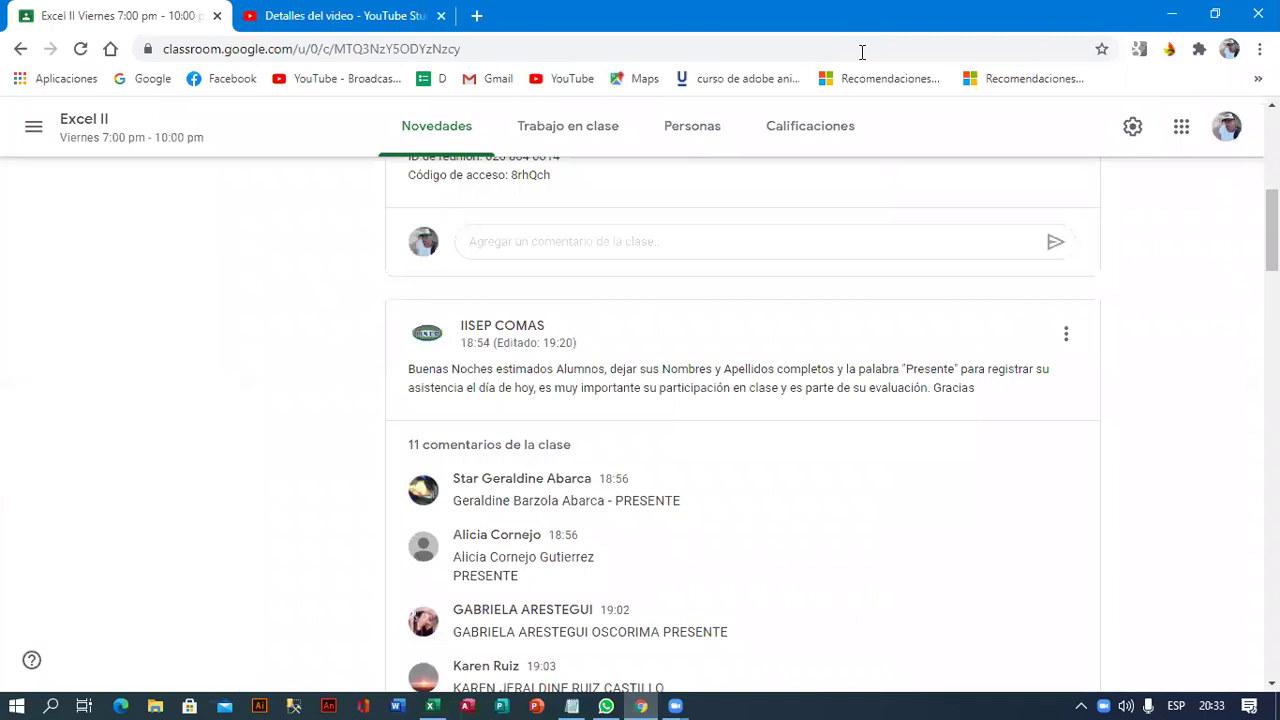
{"action": "key", "text": "alt+Tab"}
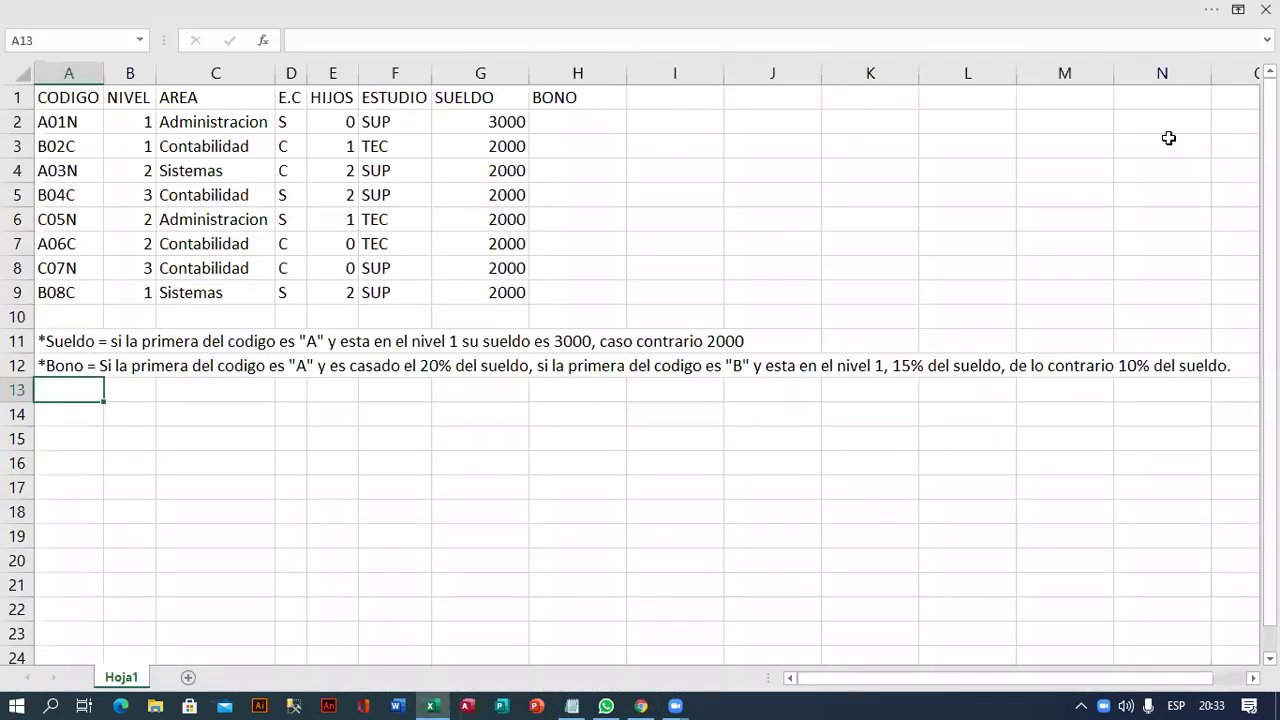
{"action": "key", "text": "alt+Tab"}
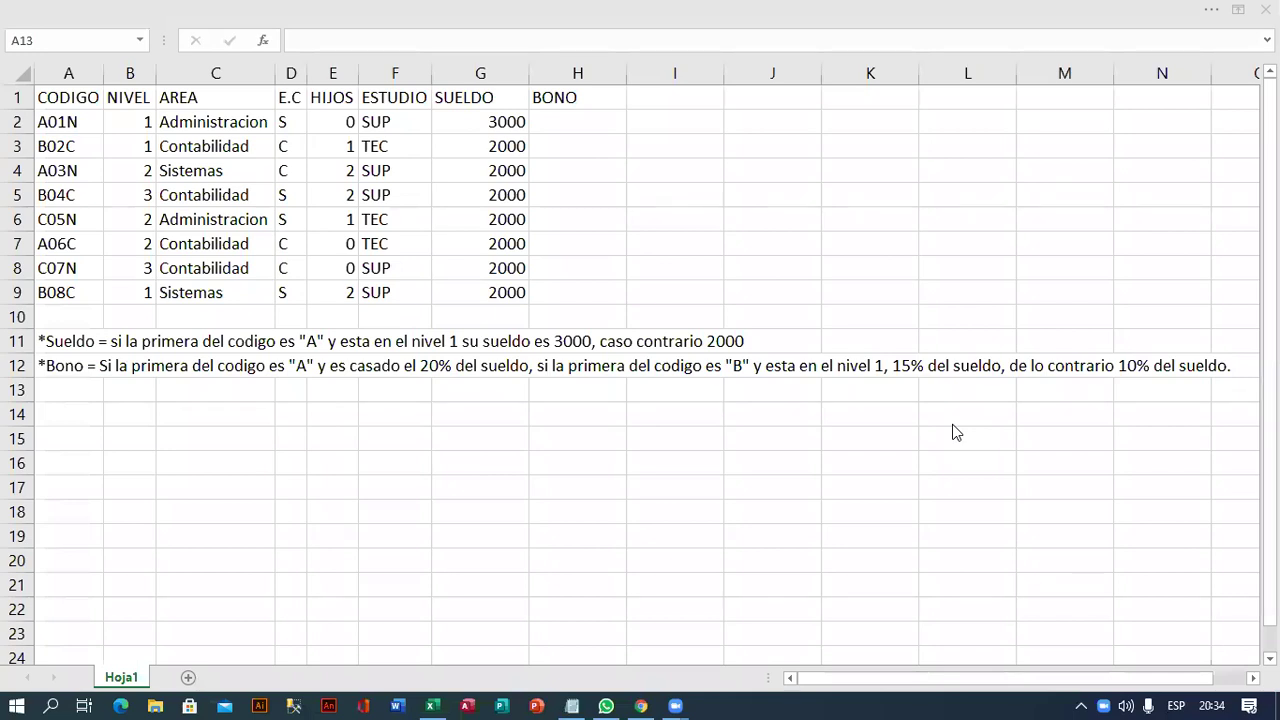
Begin H2's formula with =SI and the condition IZQUIERDA(A2,1)="A".
{"action": "left_click", "coordinate": [560, 119]}
{"action": "type", "text": "=si"}
{"action": "key", "text": "Tab"}
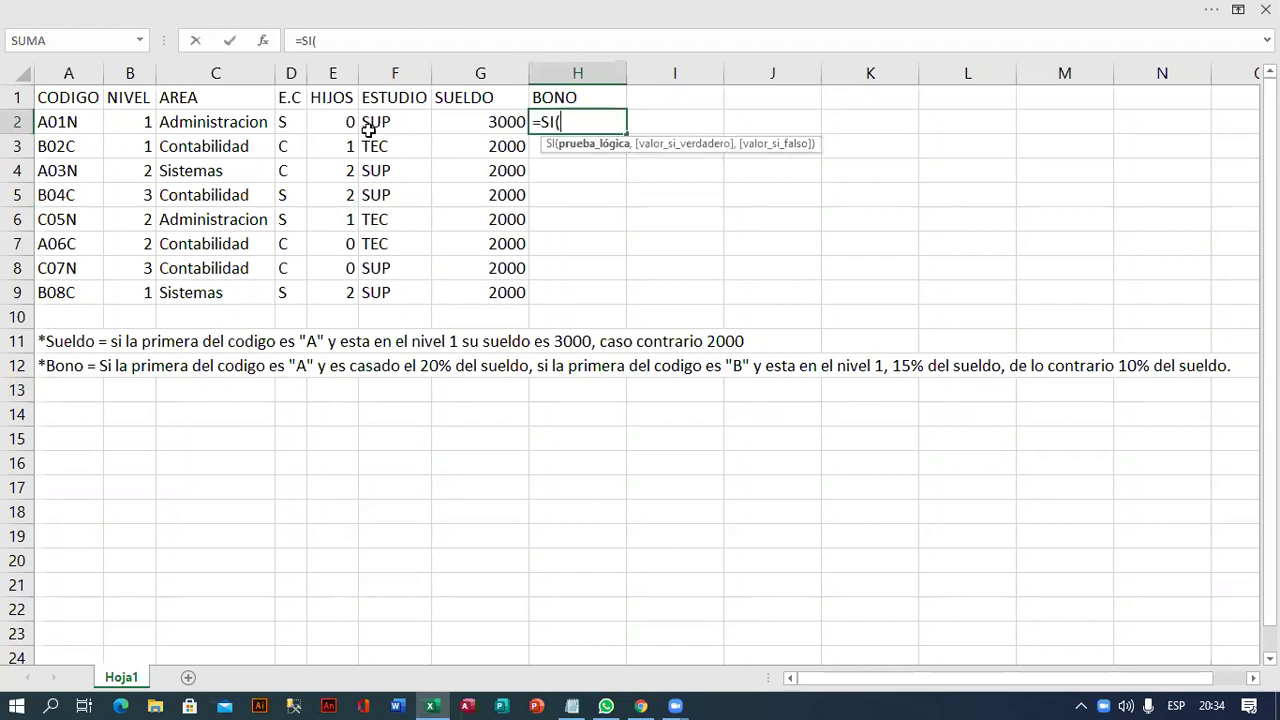
{"action": "type", "text": "iz"}
{"action": "key", "text": "Tab"}
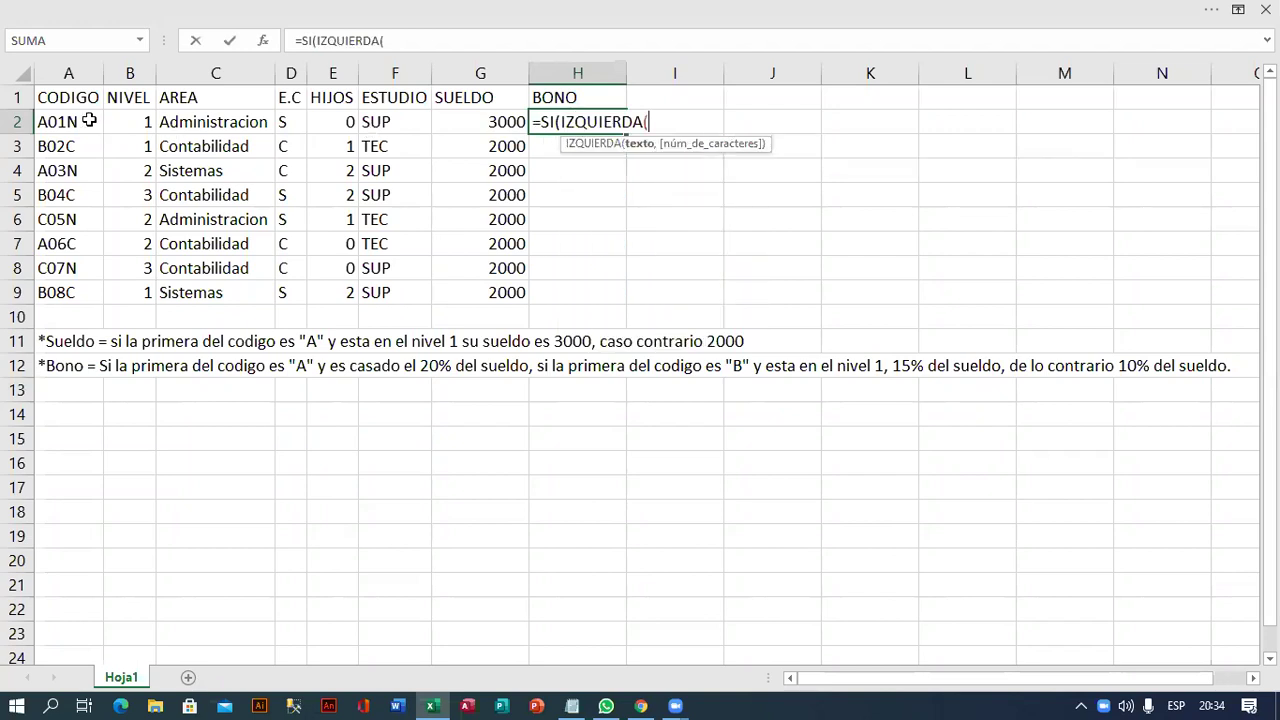
{"action": "left_click", "coordinate": [76, 120]}
{"action": "type", "text": ",1)="}
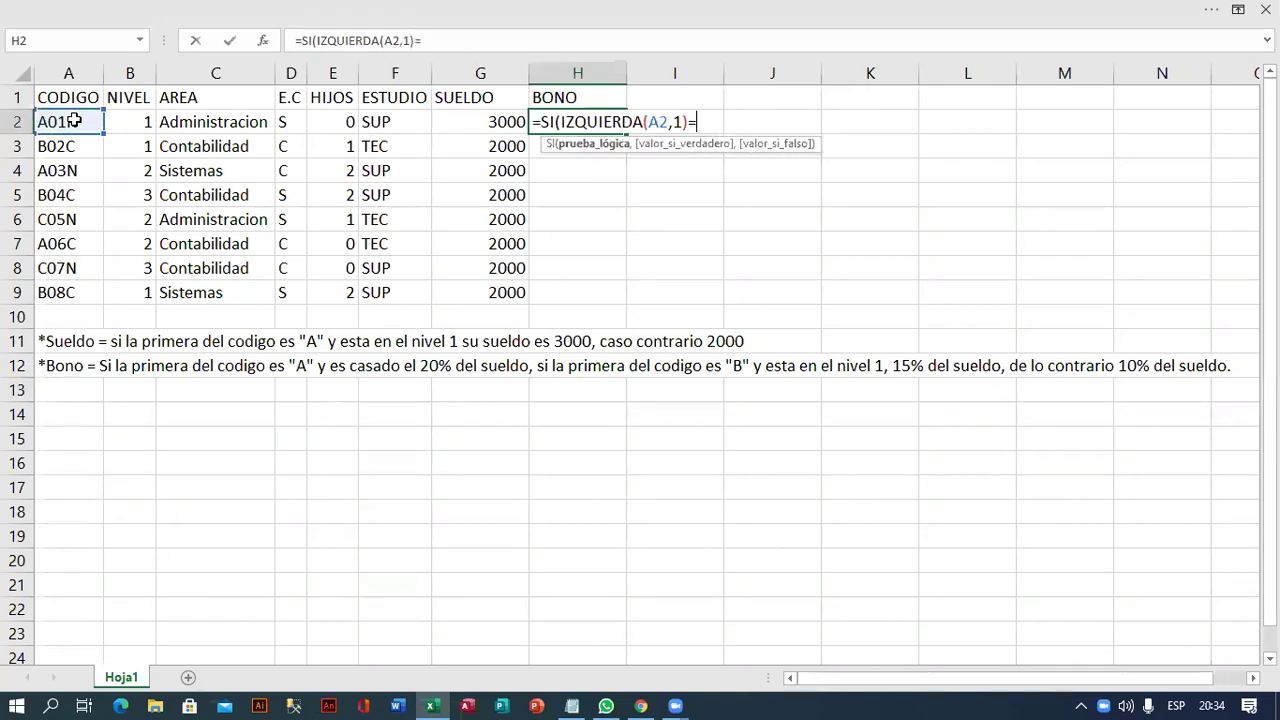
{"action": "type", "text": "\"A\""}
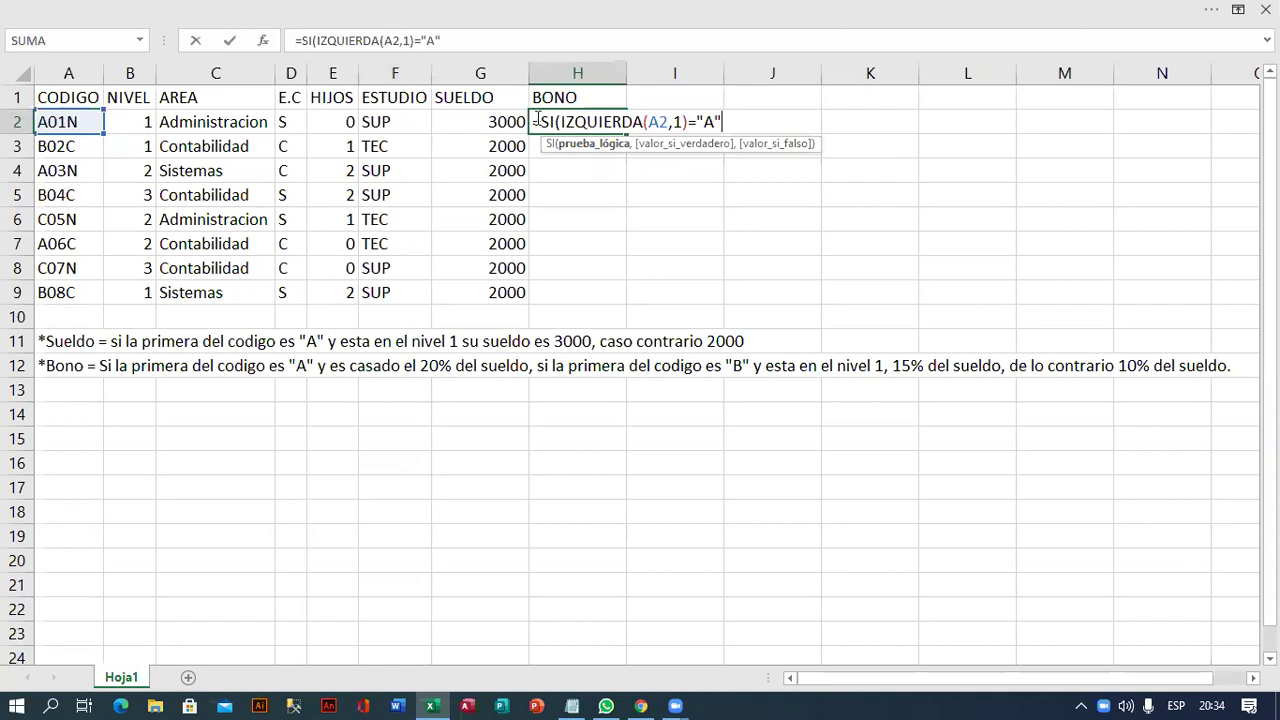
Wrap the condition in Y( and add D2="C" as the second condition.
{"action": "left_click", "coordinate": [556, 122]}
{"action": "type", "text": "y"}
{"action": "key", "text": "BackSpace"}
{"action": "type", "text": "Y"}
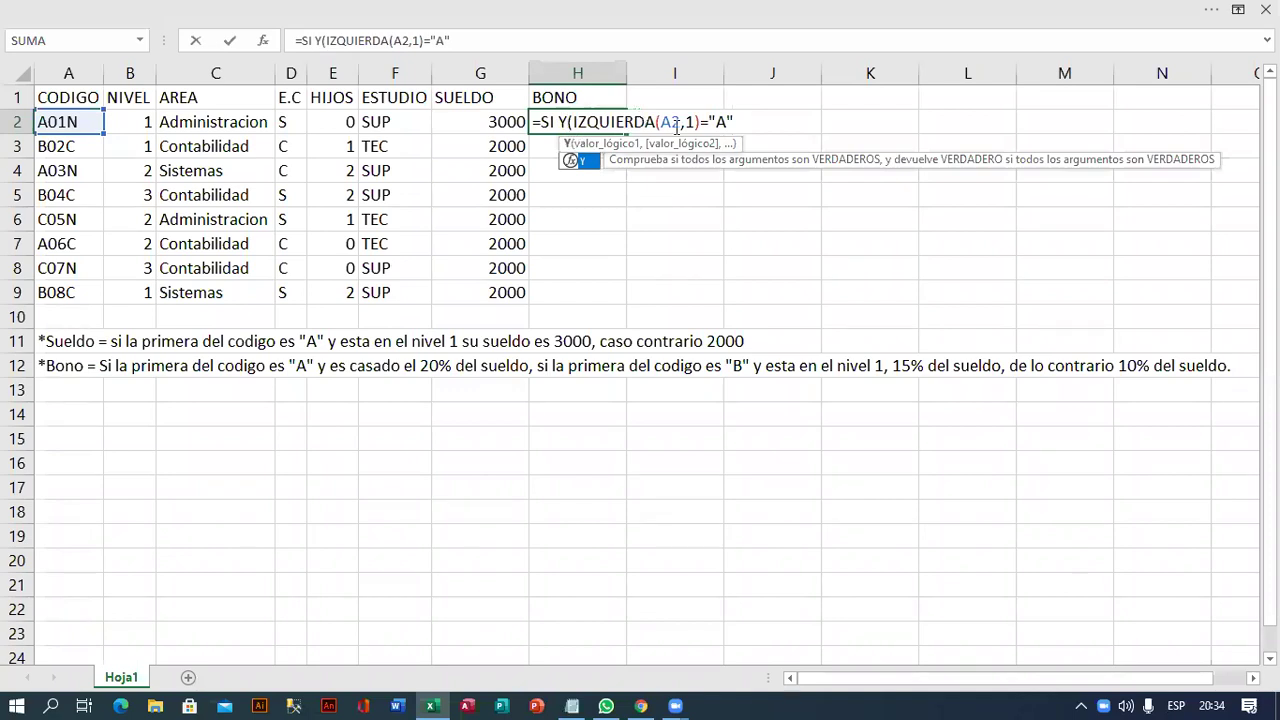
{"action": "left_click", "coordinate": [557, 122]}
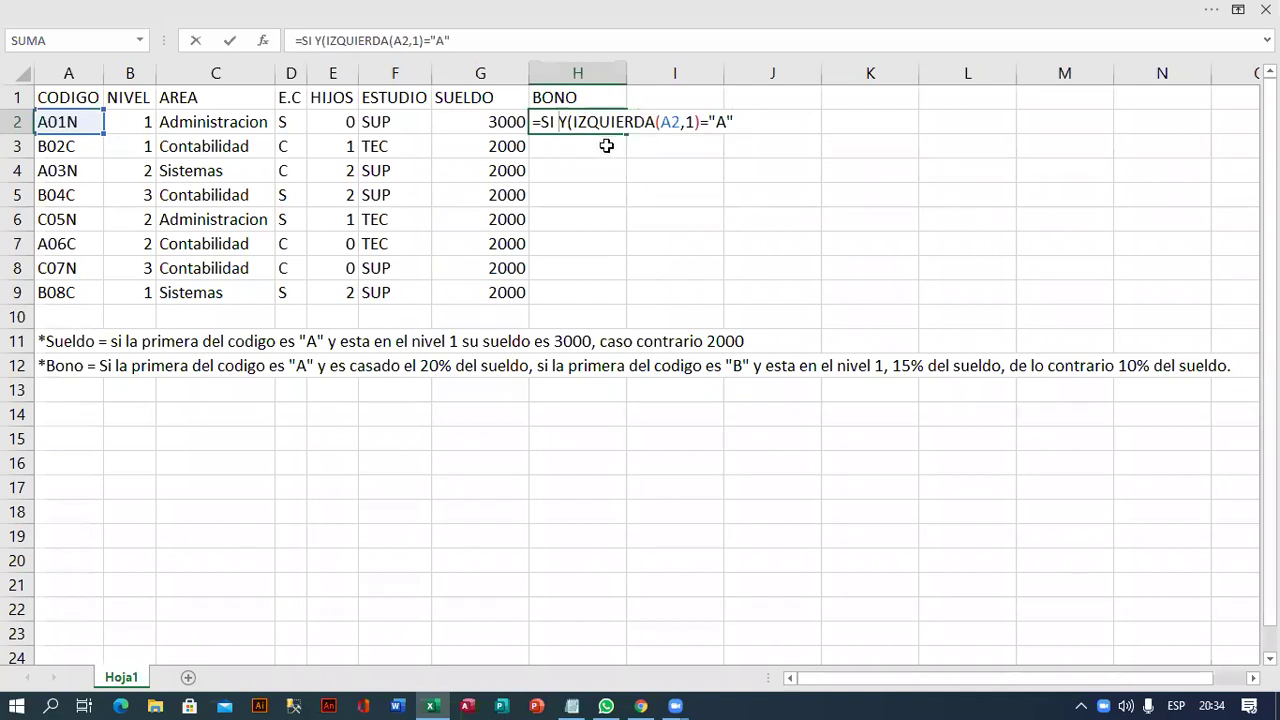
{"action": "type", "text": "("}
{"action": "left_click", "coordinate": [750, 122]}
{"action": "type", "text": ","}
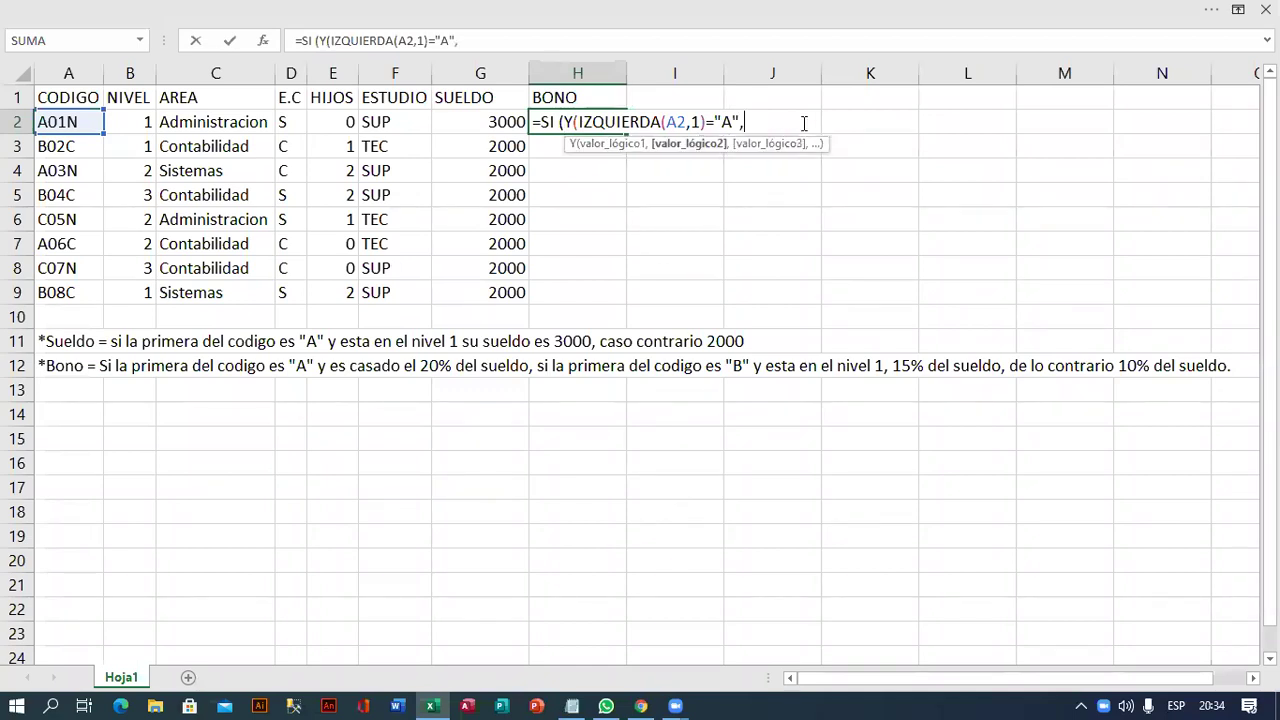
{"action": "left_click", "coordinate": [290, 121]}
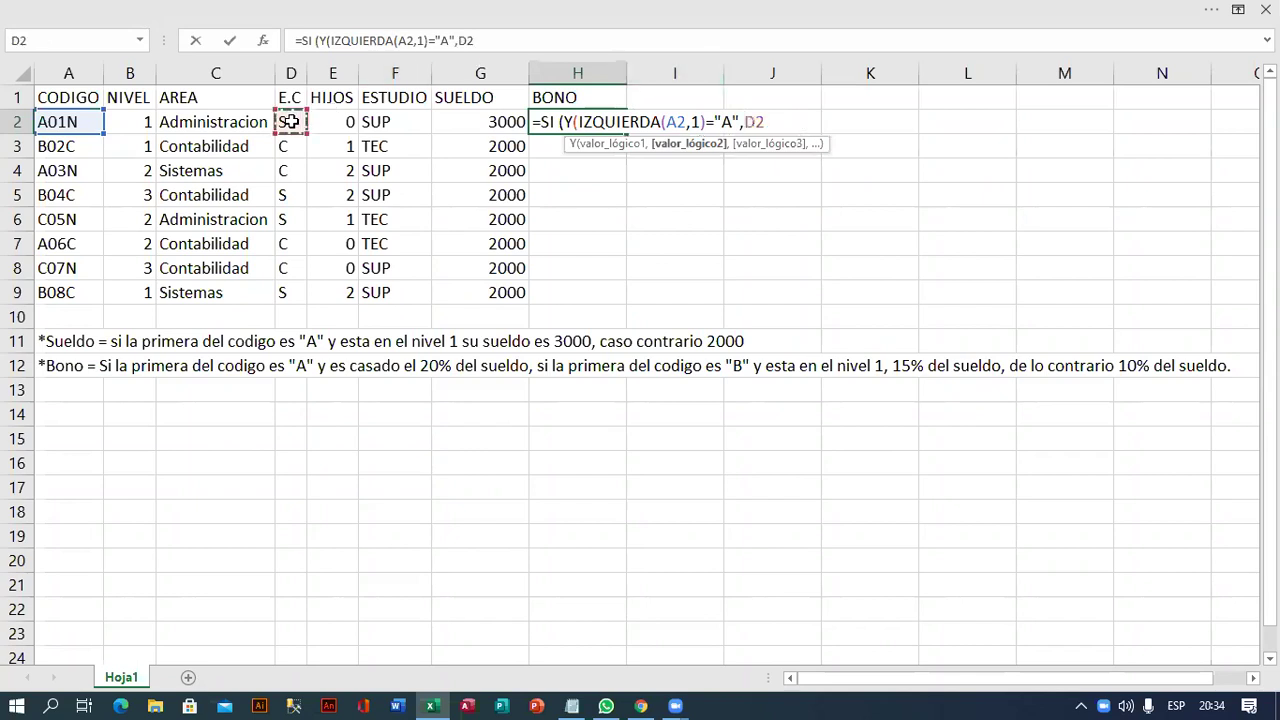
{"action": "type", "text": "=\"C\""}
{"action": "type", "text": ")"}
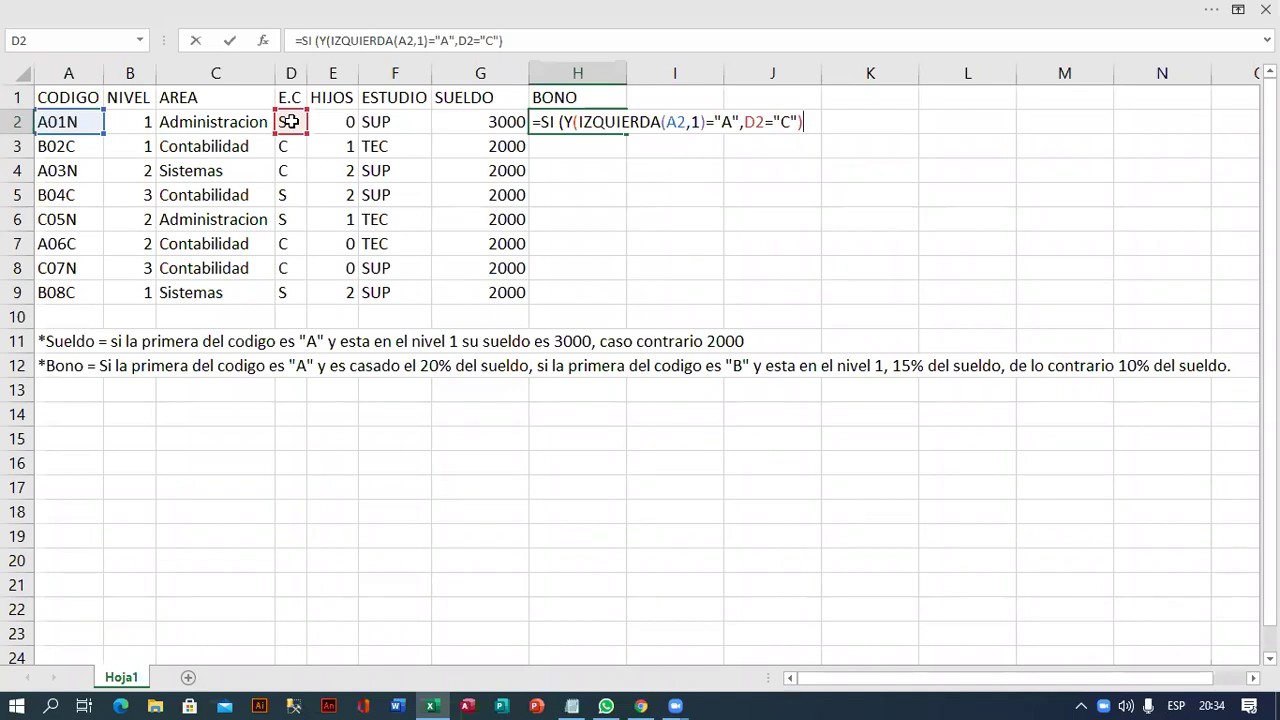
Add 20%*G2 as the true result of the H2 formula.
{"action": "type", "text": ","}
{"action": "type", "text": "20%*"}
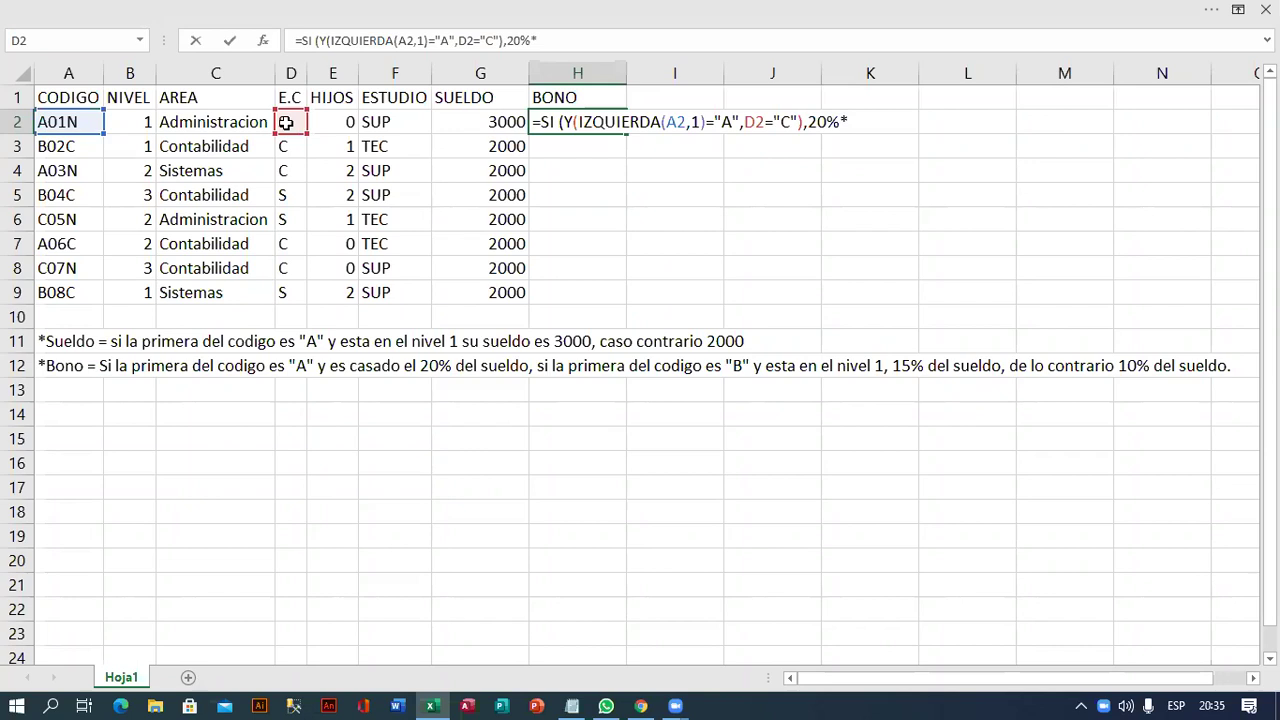
{"action": "left_click", "coordinate": [467, 122]}
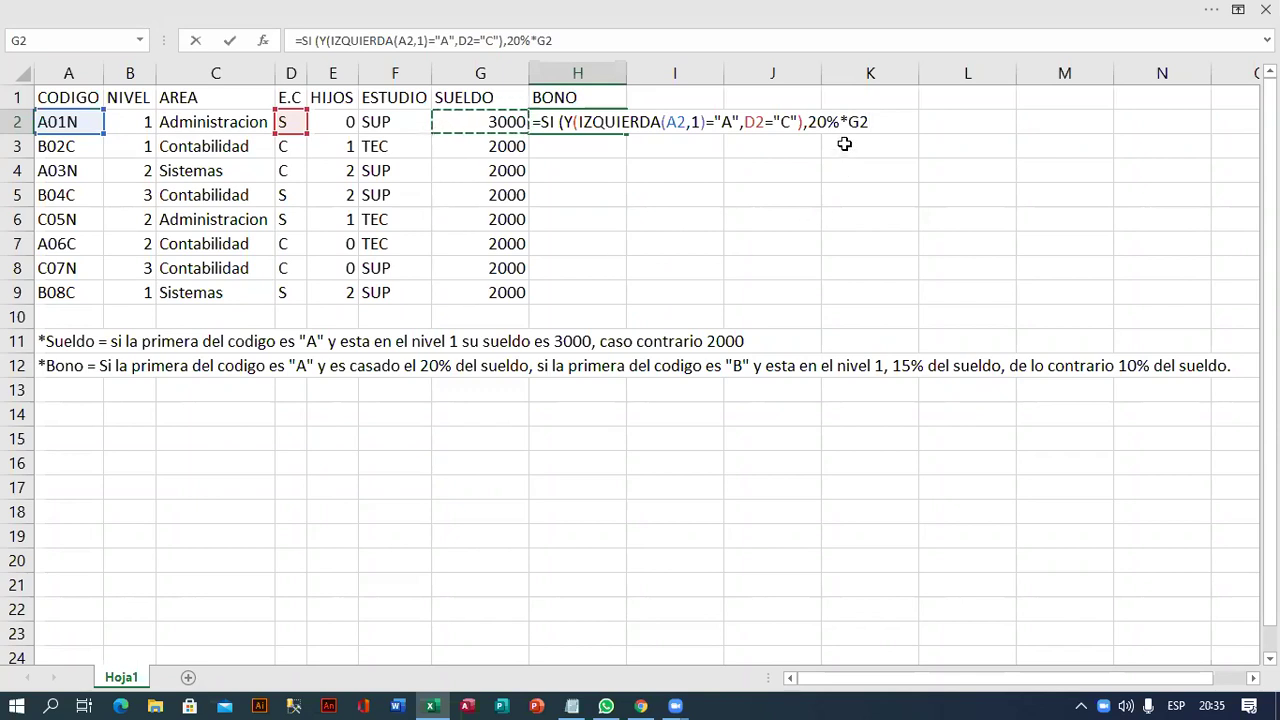
{"action": "left_click", "coordinate": [807, 122]}
{"action": "left_click", "coordinate": [878, 122]}
Append the nested SI(Y(IZQUIERDA(A2,1)="B",B2=1),15%*G2 branch to H2.
{"action": "type", "text": ","}
{"action": "type", "text": "SI("}
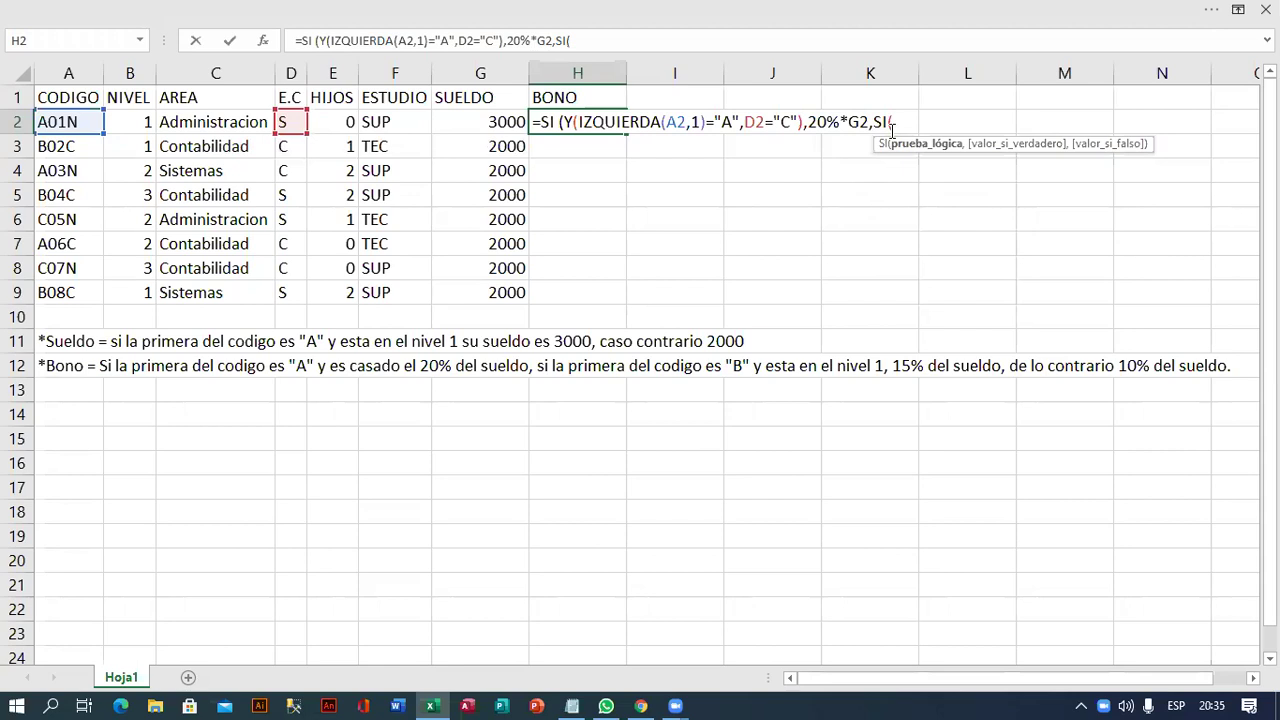
{"action": "type", "text": "Y("}
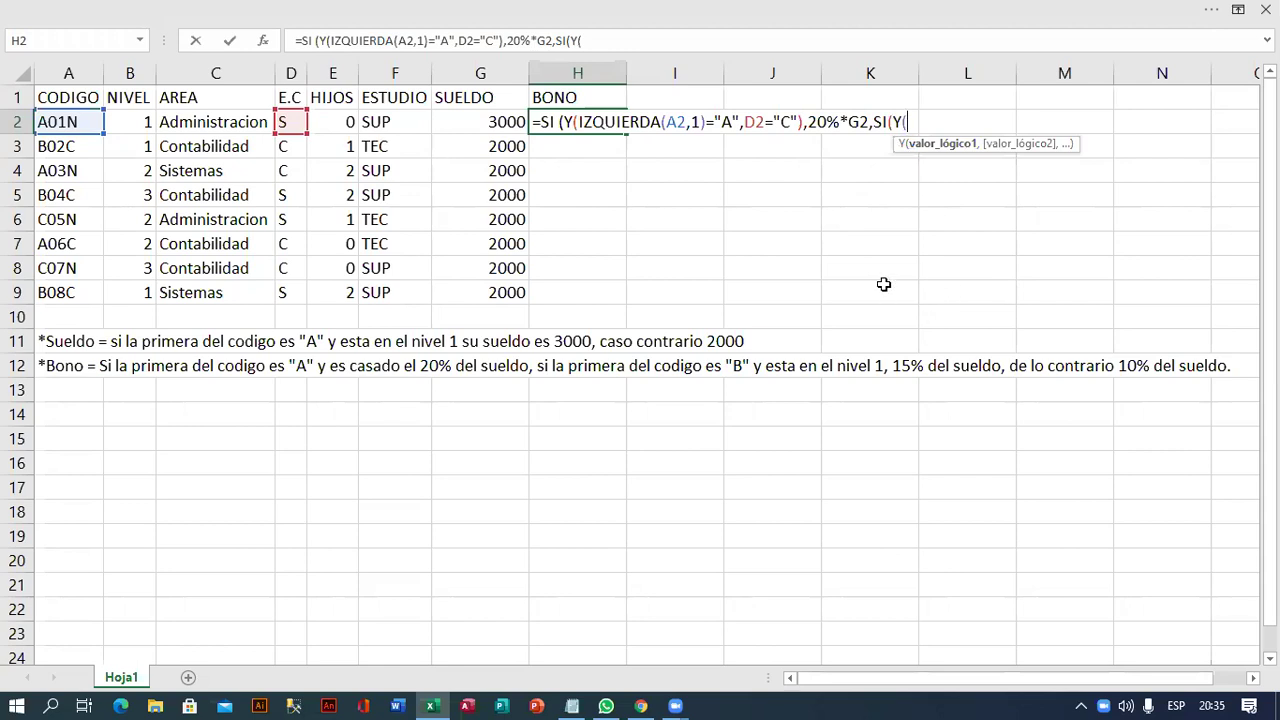
{"action": "type", "text": "IZ"}
{"action": "key", "text": "Tab"}
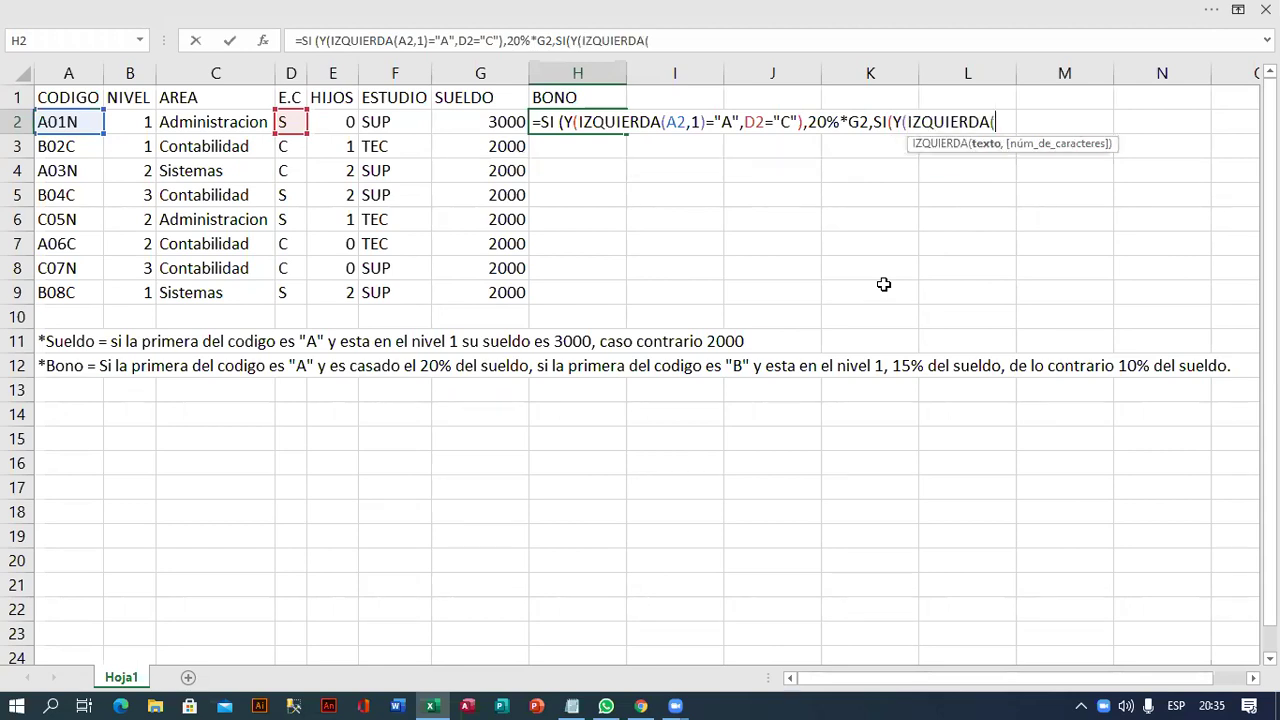
{"action": "left_click", "coordinate": [75, 122]}
{"action": "type", "text": ",1"}
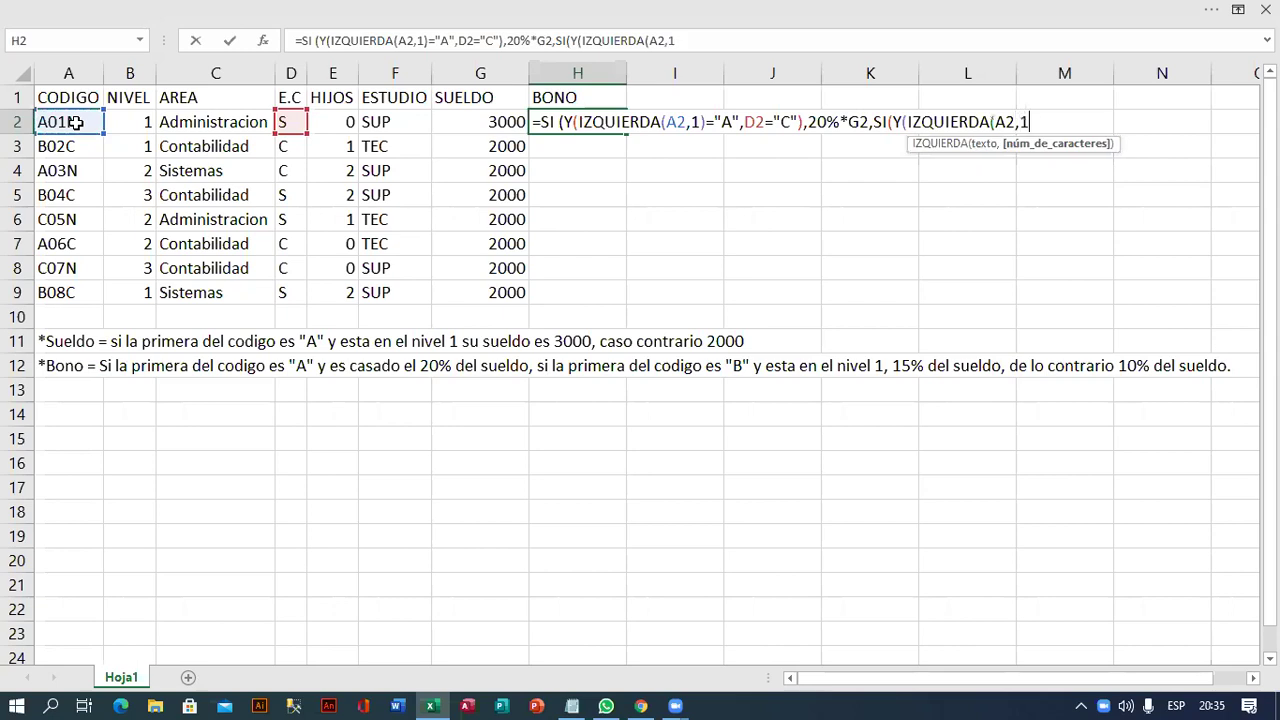
{"action": "type", "text": ")=\""}
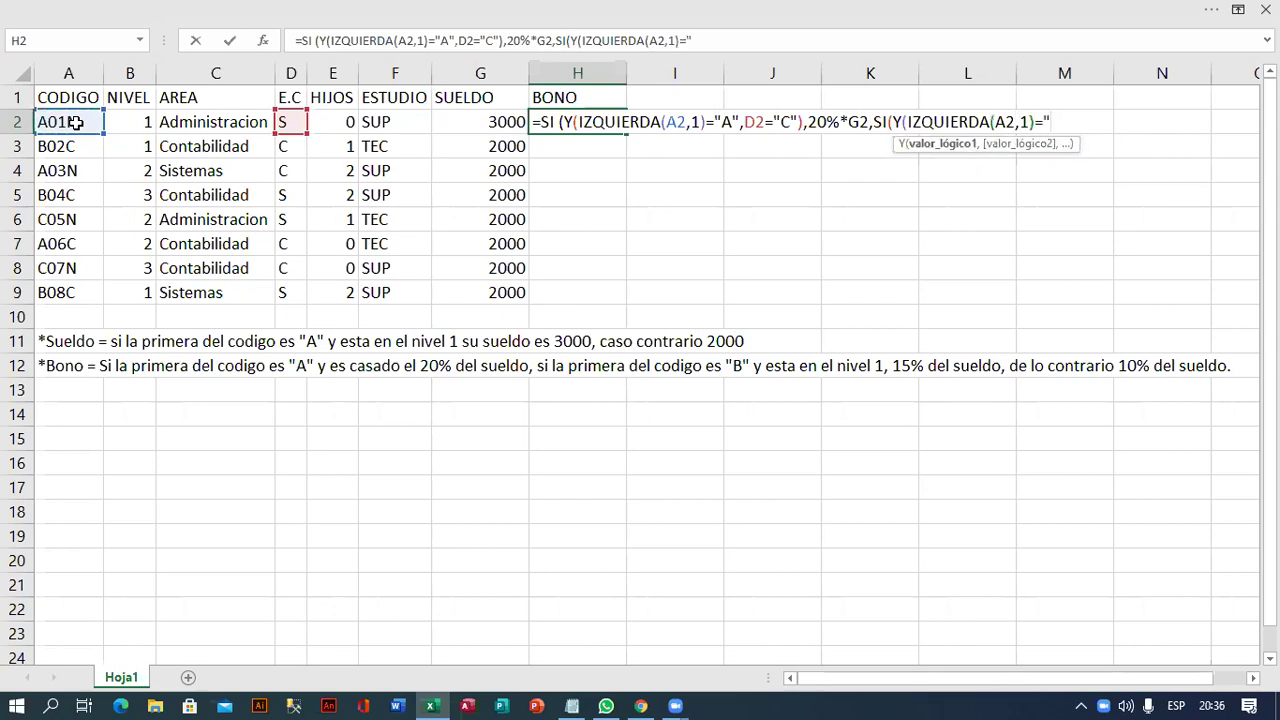
{"action": "type", "text": "B\""}
{"action": "type", "text": ","}
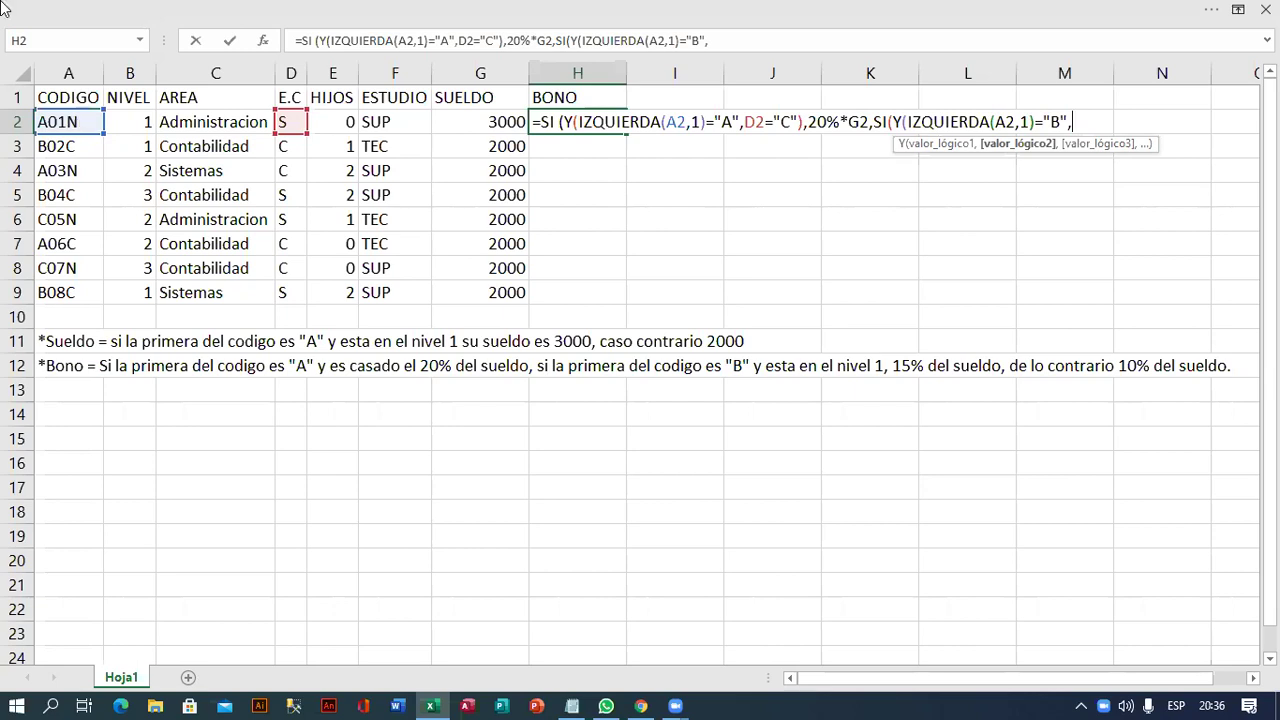
{"action": "left_click", "coordinate": [141, 122]}
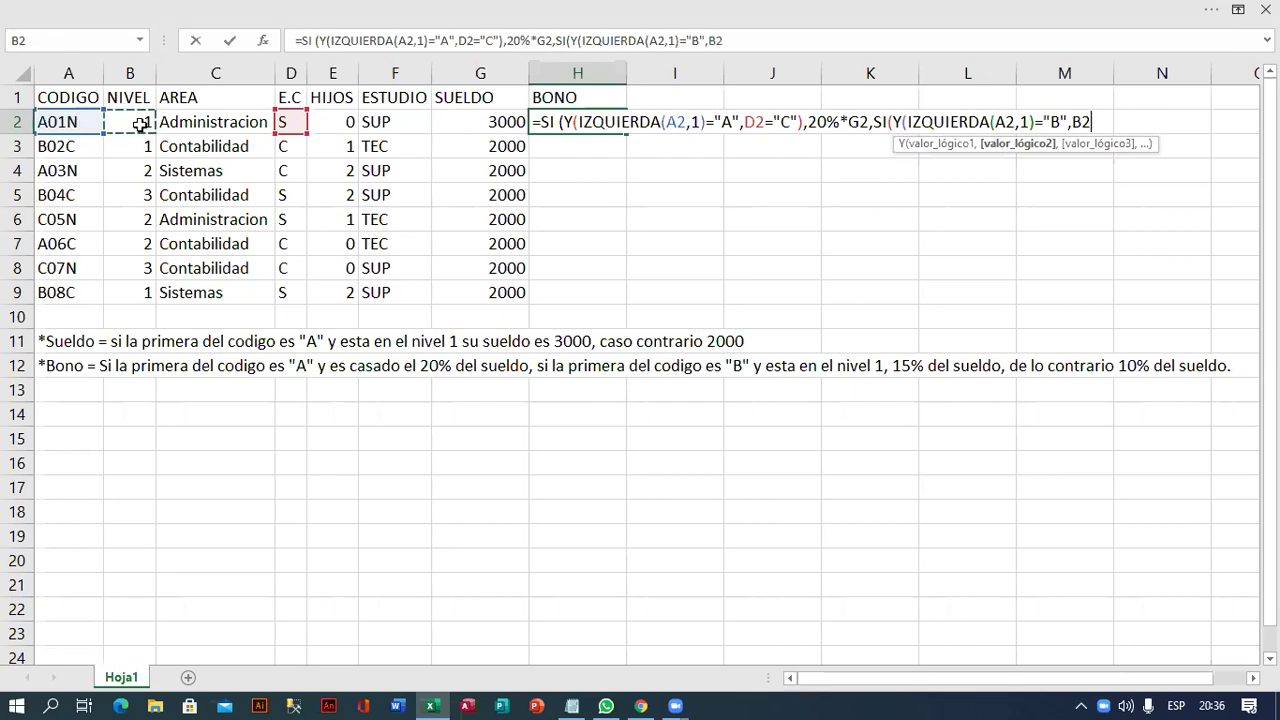
{"action": "type", "text": "=1"}
{"action": "type", "text": "),"}
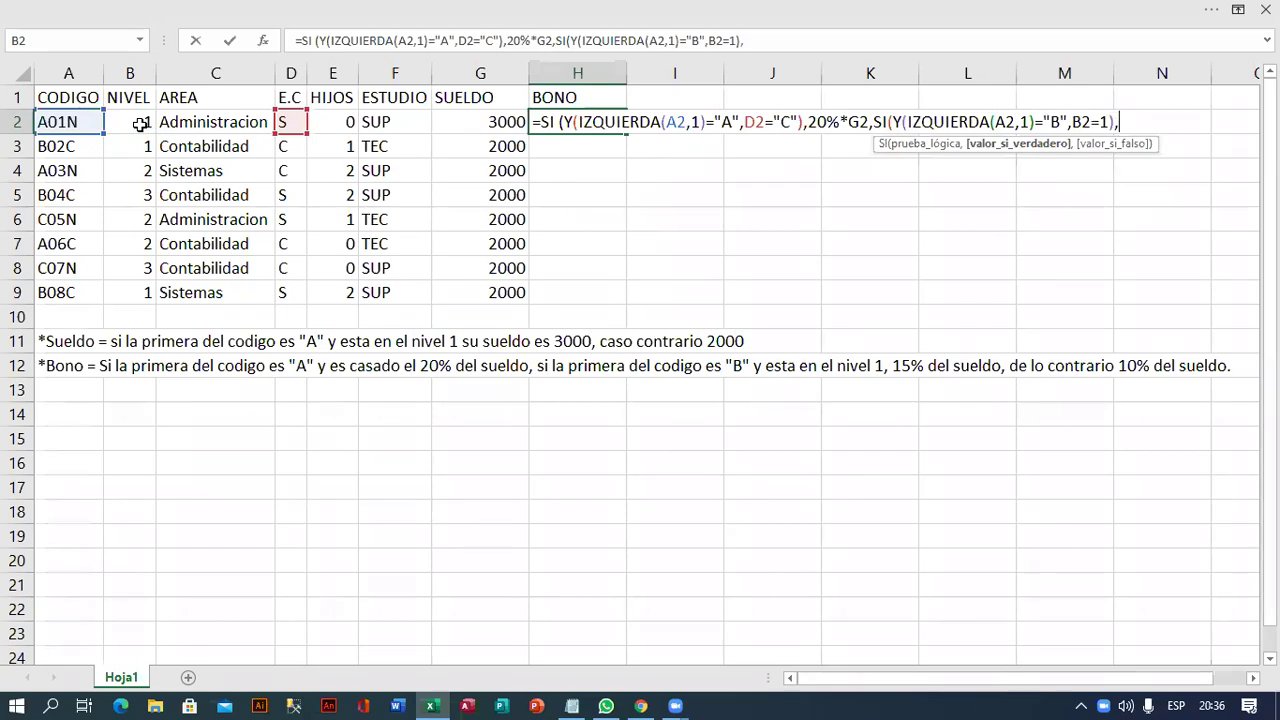
{"action": "type", "text": "15%*"}
{"action": "left_click", "coordinate": [458, 124]}
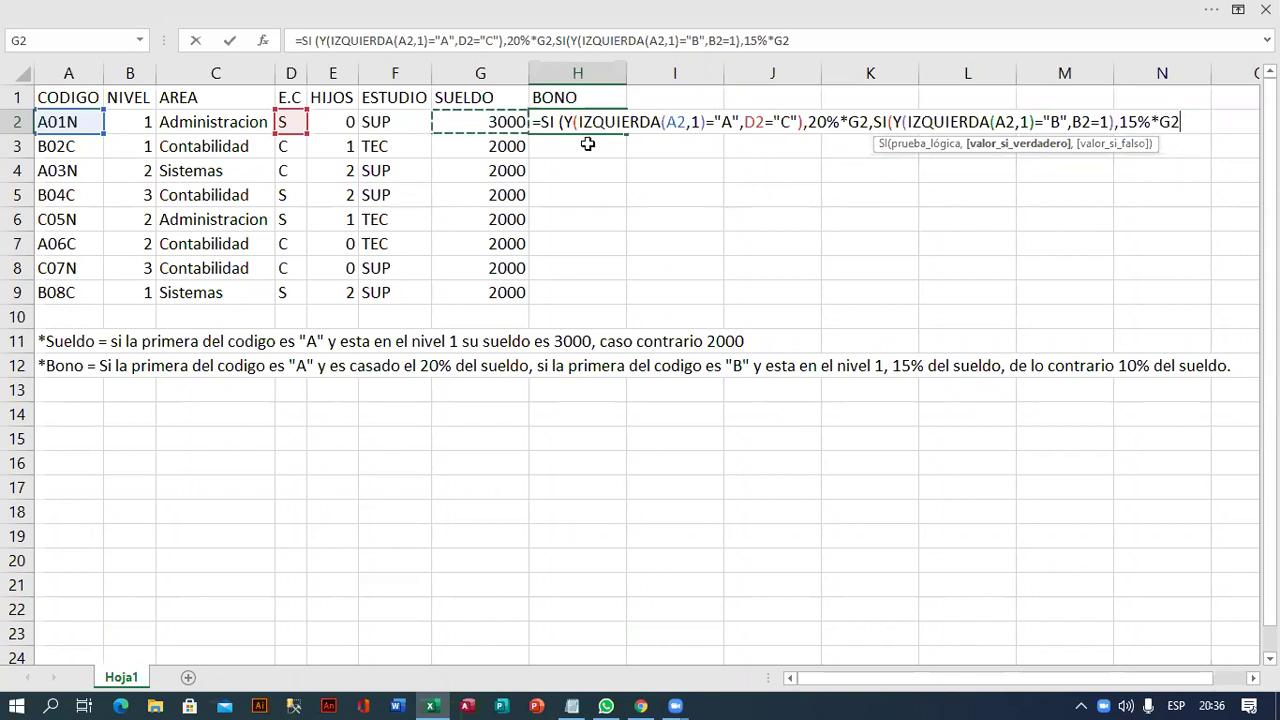
{"action": "left_click", "coordinate": [1070, 122]}
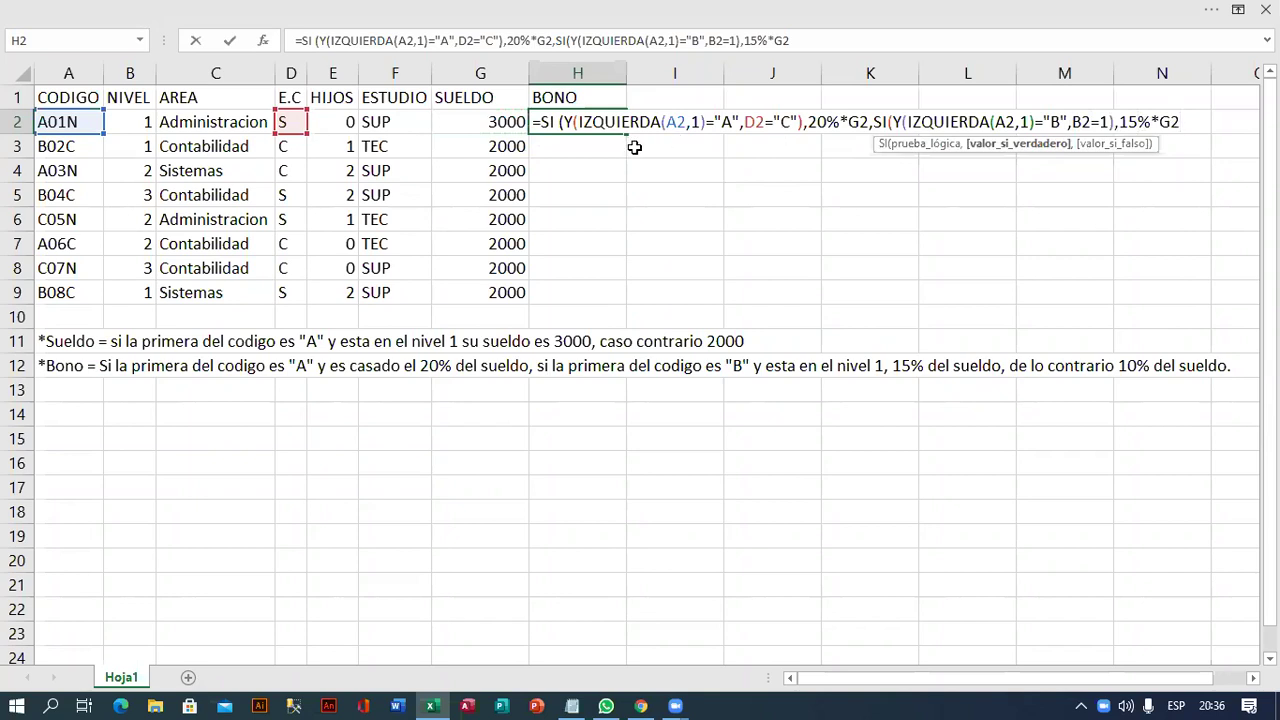
Delete the space after SI and close H2's formula with the 10%*G2 fallback.
{"action": "left_click", "coordinate": [559, 122]}
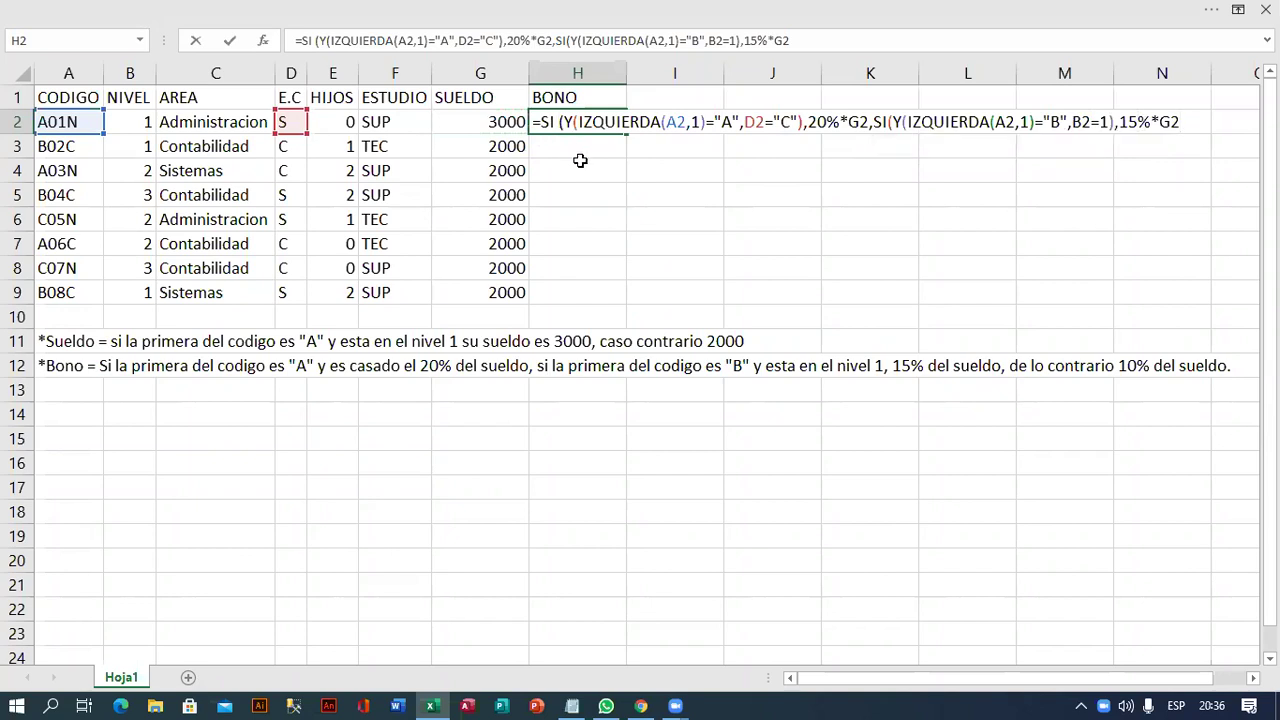
{"action": "key", "text": "BackSpace"}
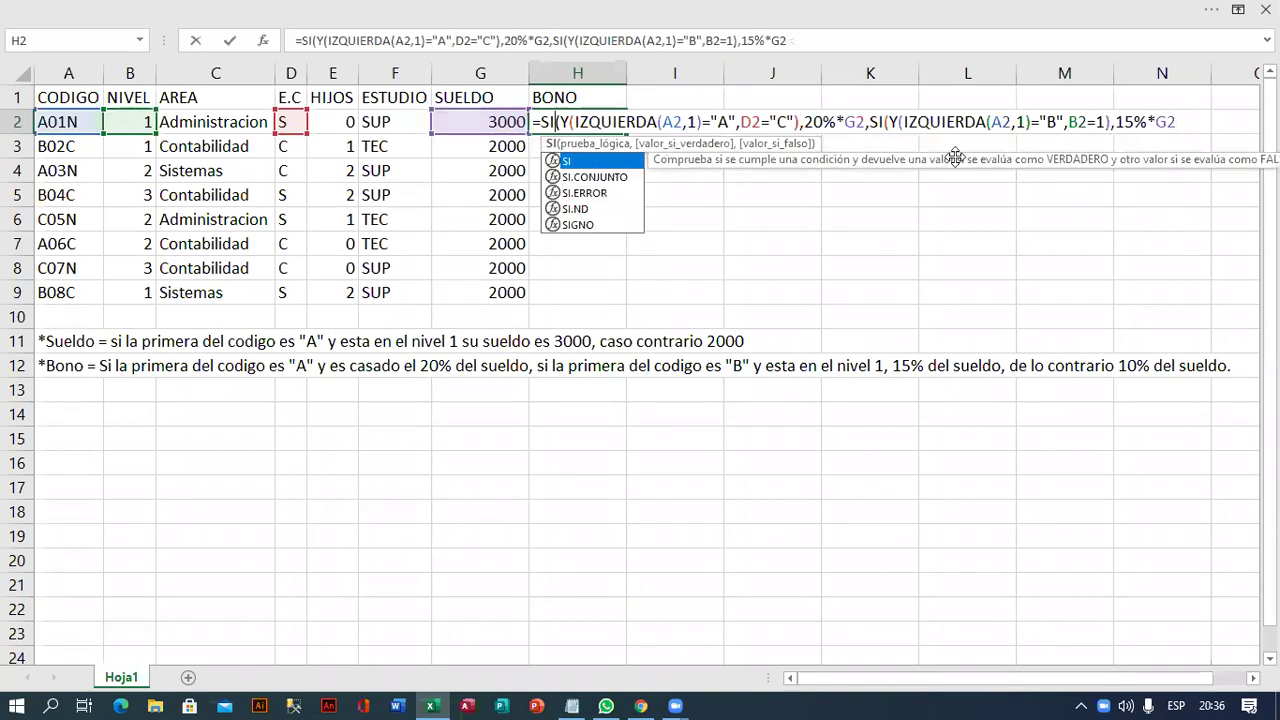
{"action": "left_click", "coordinate": [1186, 123]}
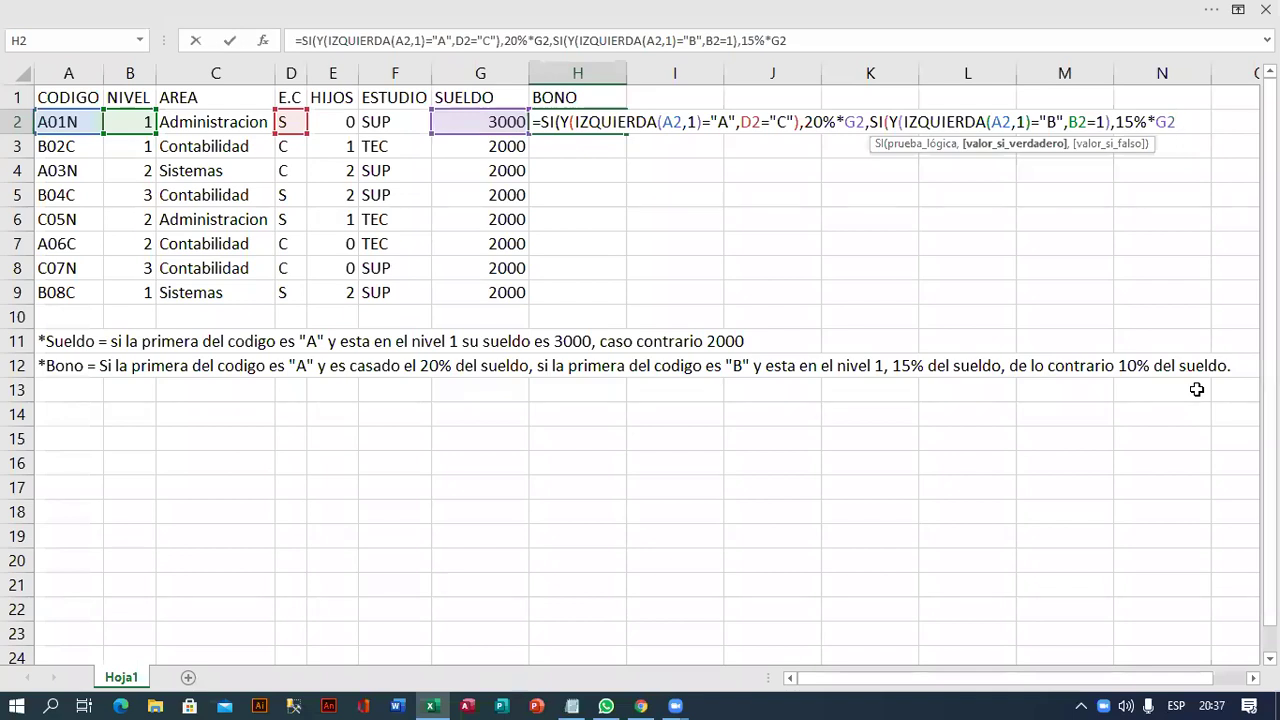
{"action": "type", "text": ",10"}
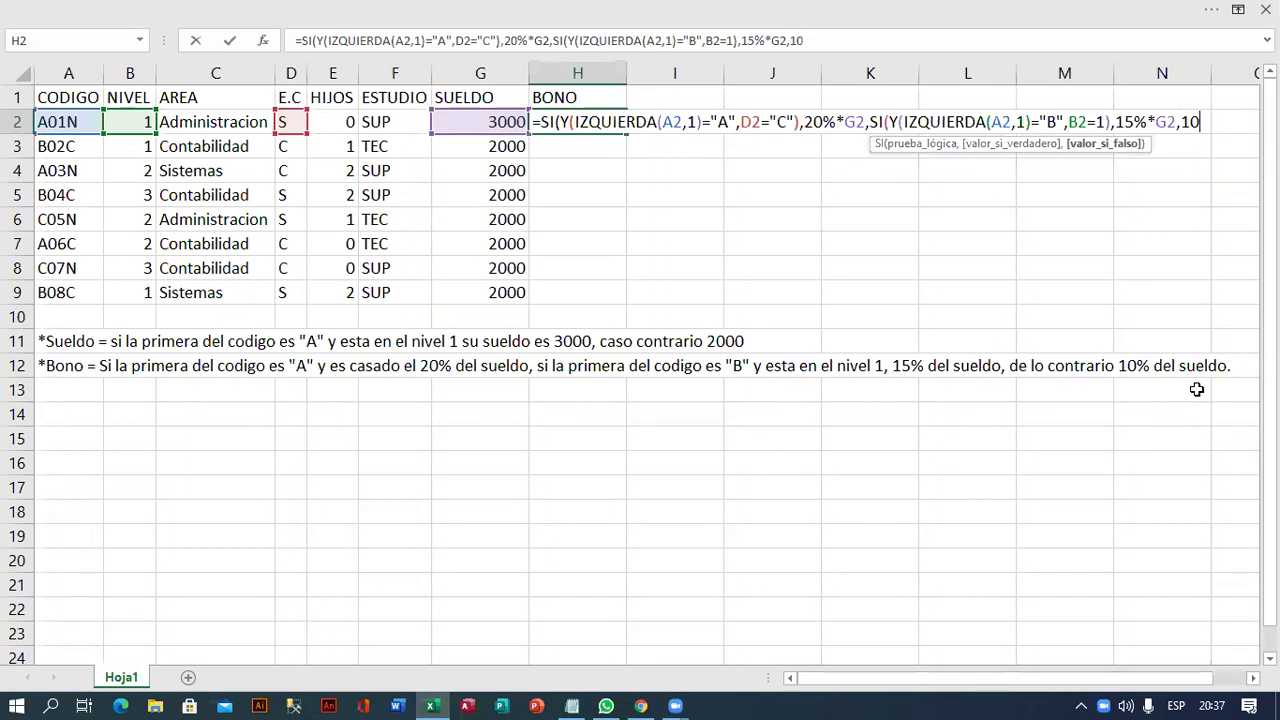
{"action": "type", "text": "%*"}
{"action": "left_click", "coordinate": [496, 120]}
{"action": "type", "text": "))"}
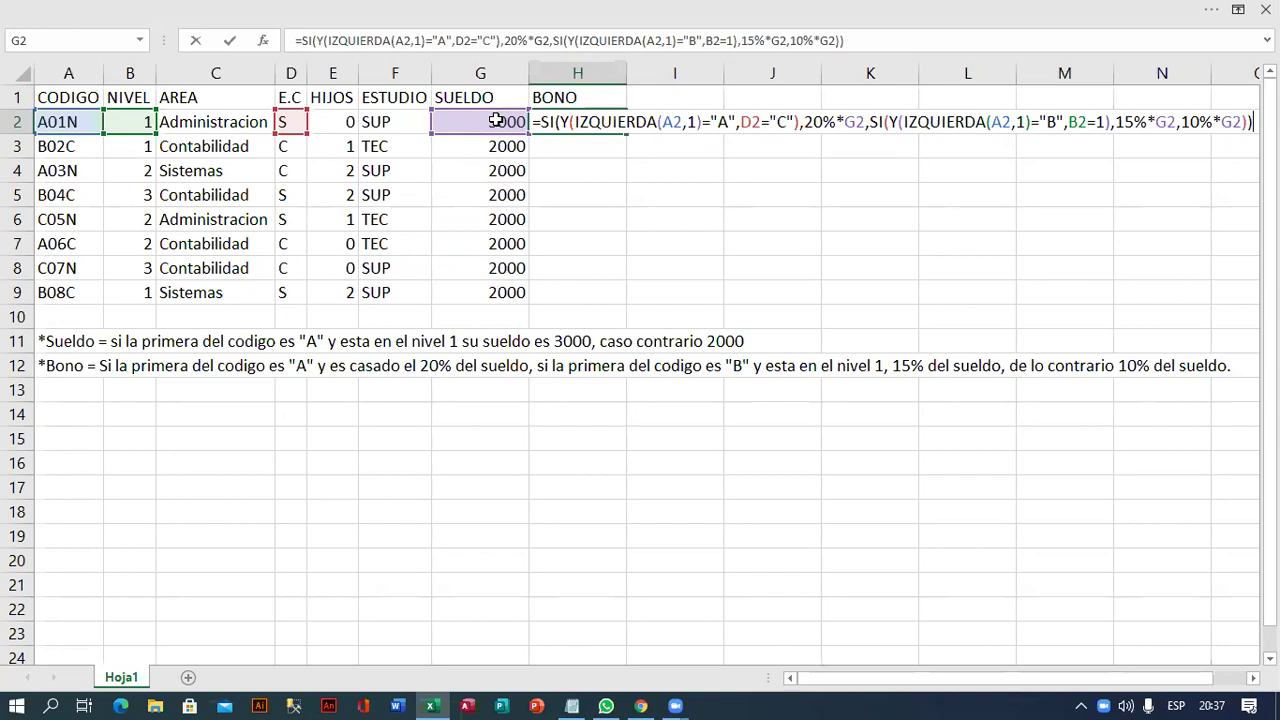
Commit the H2 bonus and fill it down to H9 (300, 300, 400, 200, 200, 400, 200, 300).
{"action": "key", "text": "Return"}
{"action": "key", "text": "Up"}
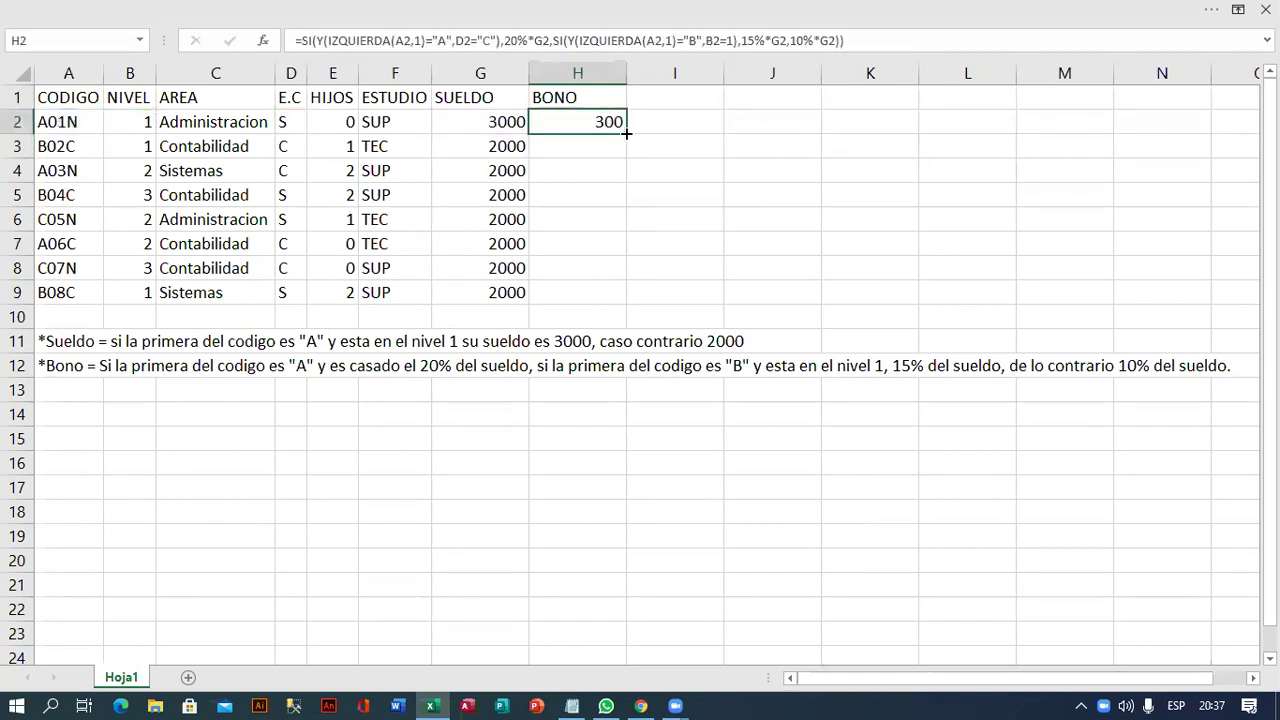
{"action": "left_click_drag", "start_coordinate": [626, 134], "coordinate": [640, 302]}
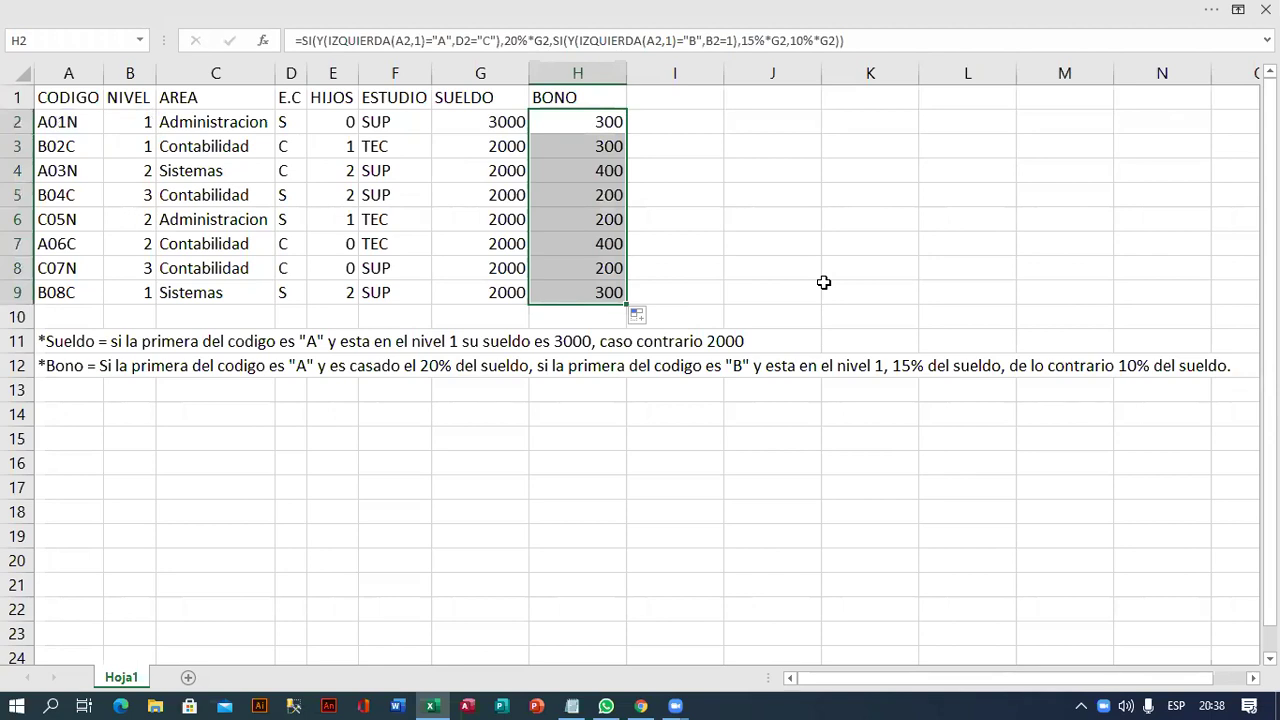
Enter the heading BONO2 in cell I1.
{"action": "left_click", "coordinate": [665, 97]}
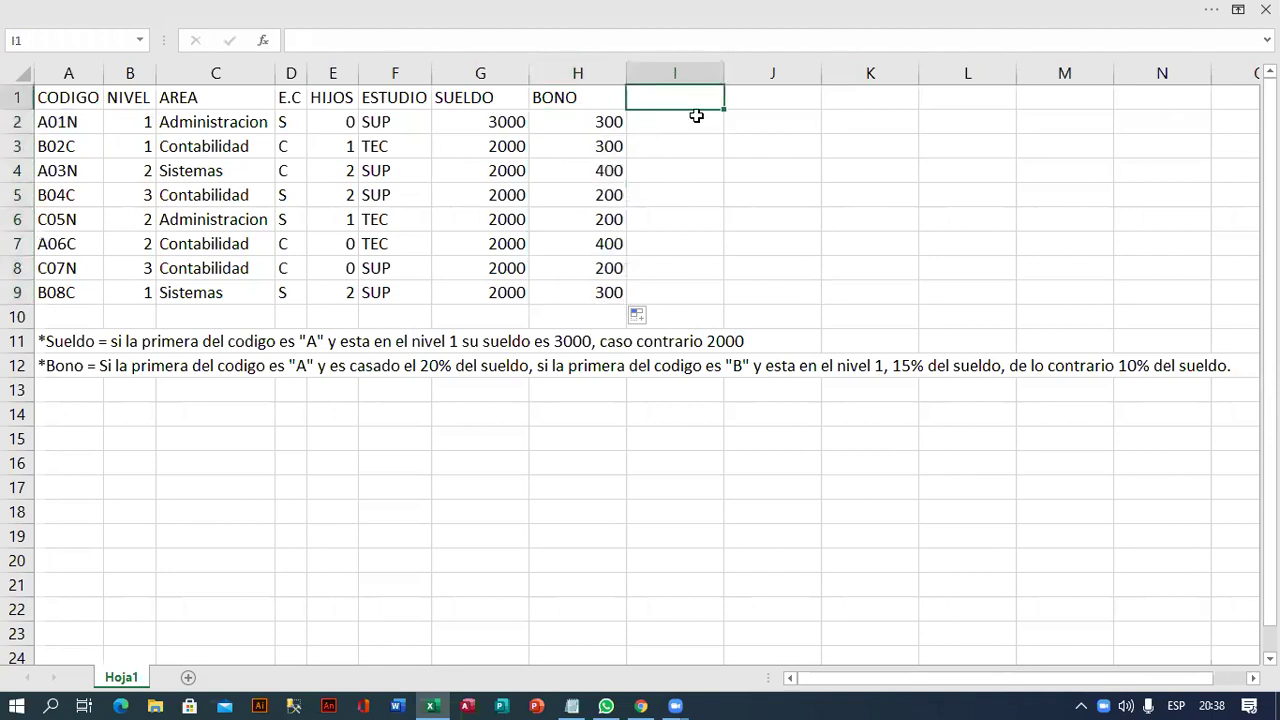
{"action": "type", "text": "BONO2"}
{"action": "key", "text": "Return"}
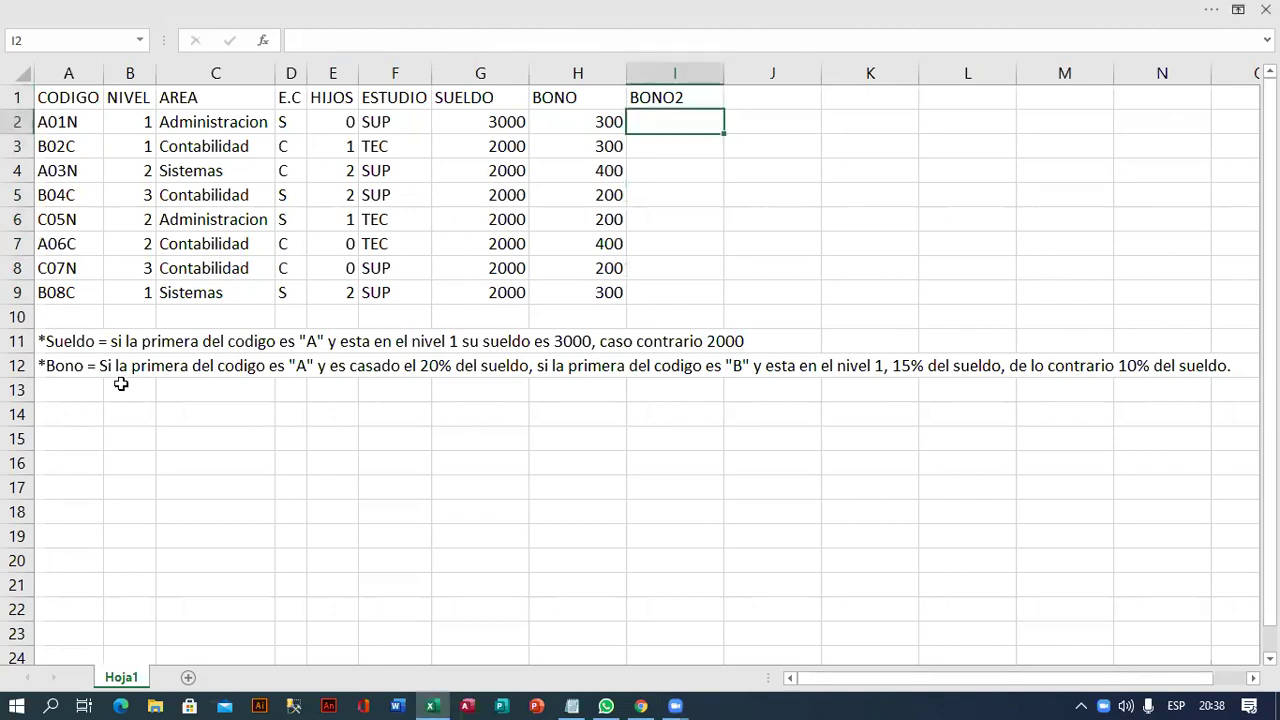
Write the Bono2 note in A13: N-ending code, level 1 and married earns 10% of salary, else 5%.
{"action": "left_click", "coordinate": [83, 391]}
{"action": "type", "text": "*bOO"}
{"action": "key", "text": "BackSpace"}
{"action": "key", "text": "BackSpace"}
{"action": "key", "text": "BackSpace"}
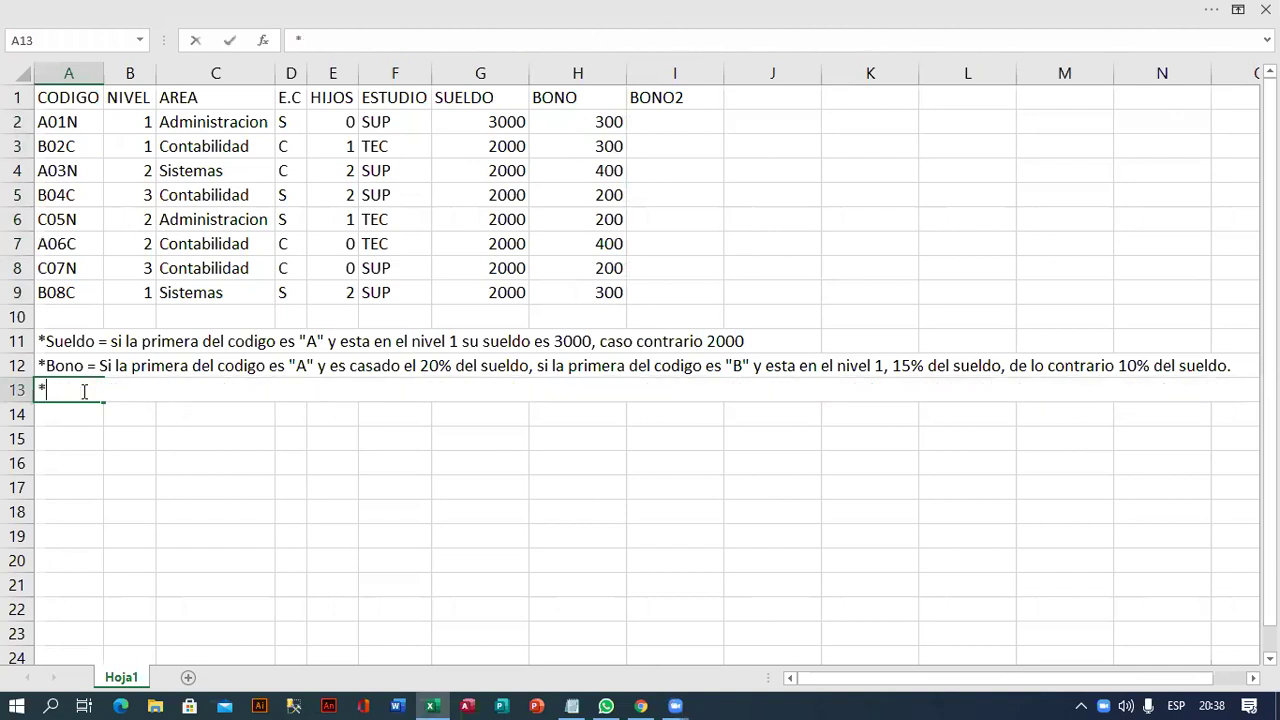
{"action": "type", "text": "Bono2 "}
{"action": "type", "text": "= Si"}
{"action": "type", "text": " la Ultima del codigo es \"N\" "}
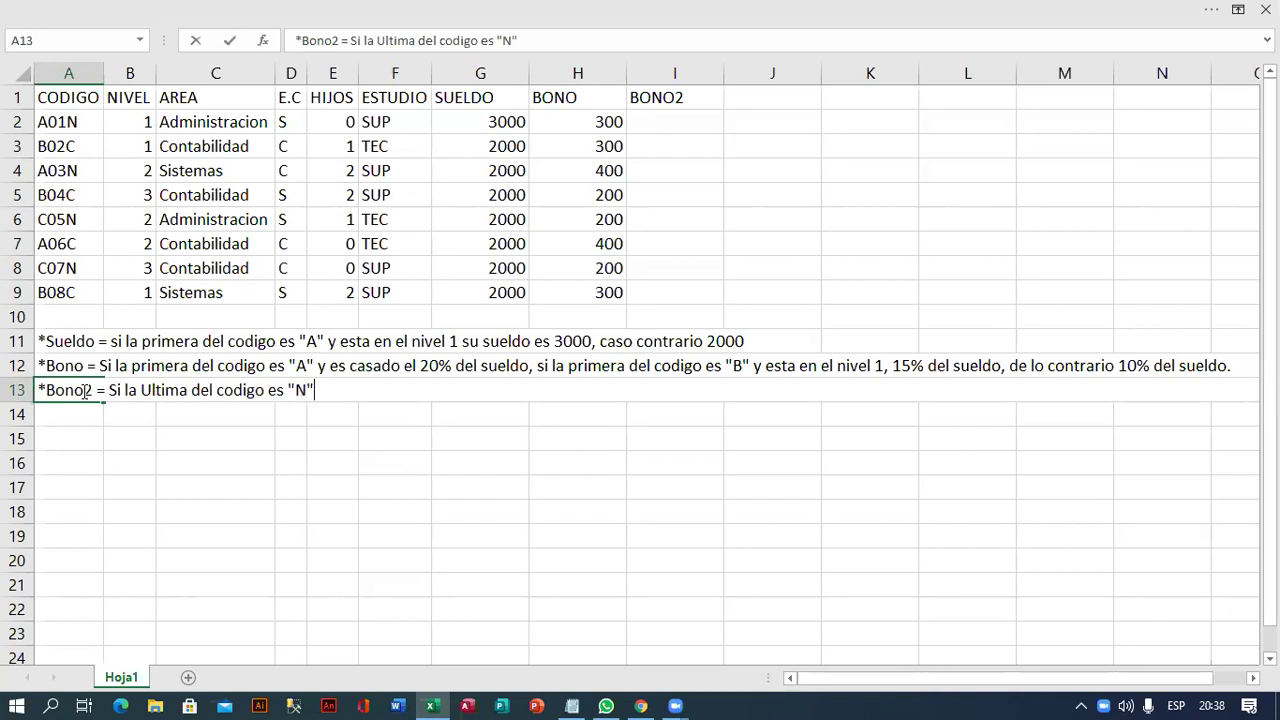
{"action": "type", "text": "y "}
{"action": "type", "text": "esta en el Nivel 1 y es Csa"}
{"action": "key", "text": "BackSpace"}
{"action": "key", "text": "BackSpace"}
{"action": "type", "text": "asado el 10% del s"}
{"action": "type", "text": "do dse"}
{"action": "key", "text": "BackSpace"}
{"action": "key", "text": "BackSpace"}
{"action": "key", "text": "BackSpace"}
{"action": "type", "text": "de lo contrario "}
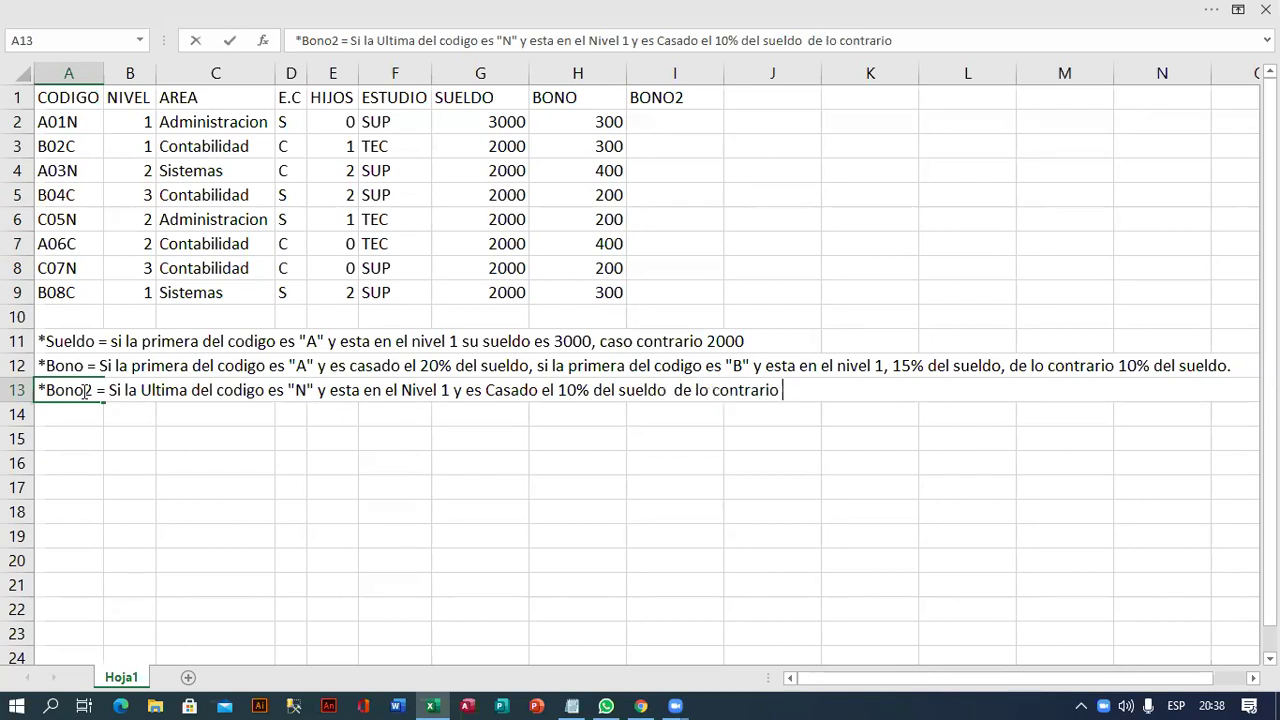
{"action": "type", "text": "5% del sueldo)"}
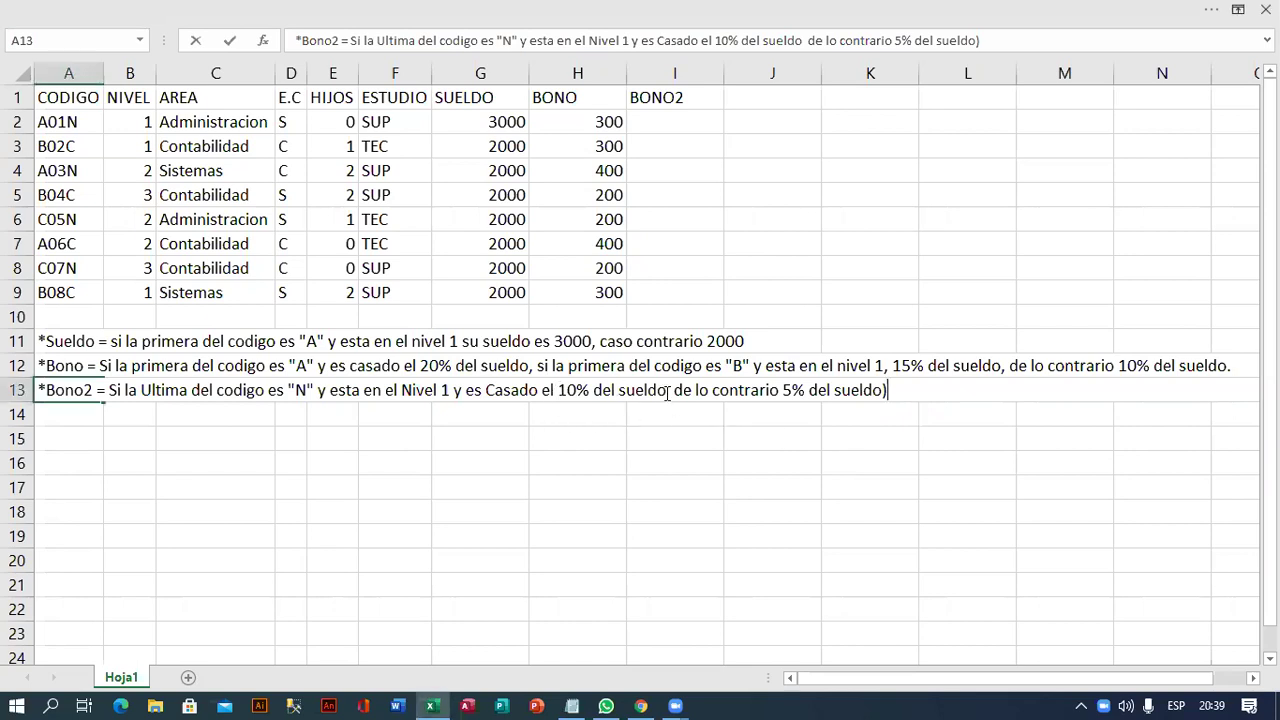
{"action": "left_click_drag", "start_coordinate": [780, 390], "coordinate": [883, 390]}
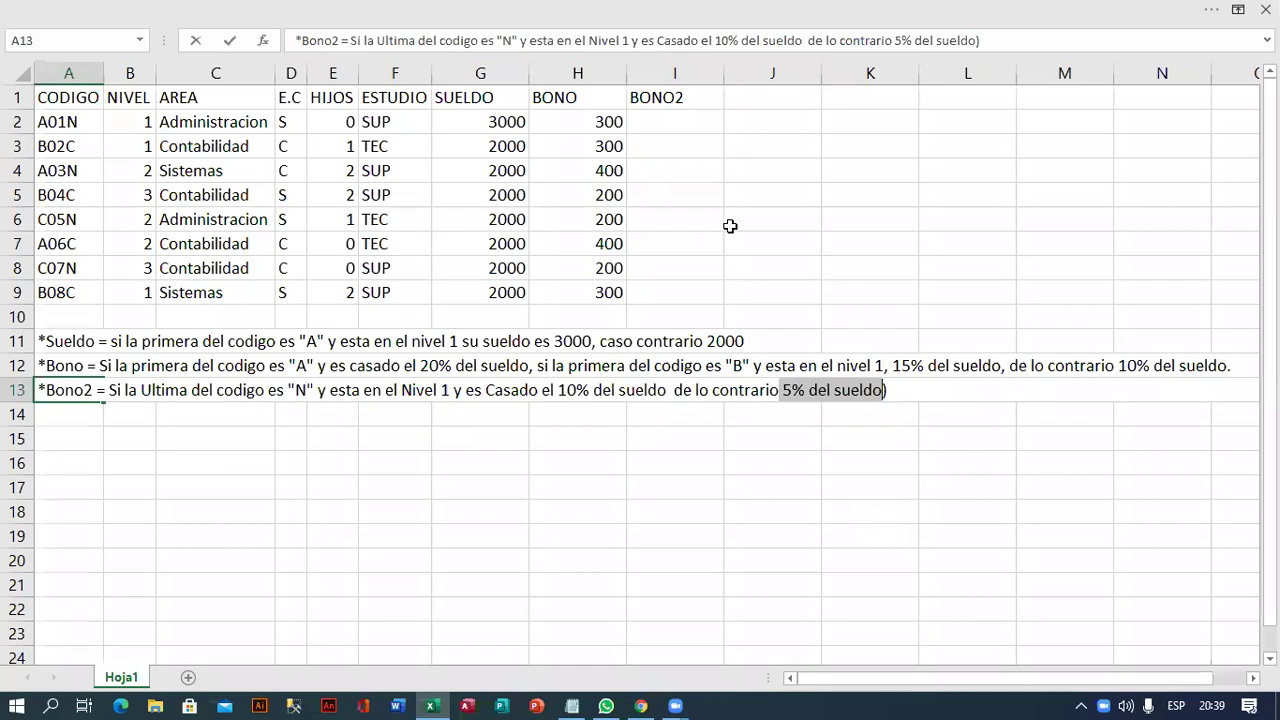
{"action": "left_click", "coordinate": [670, 123]}
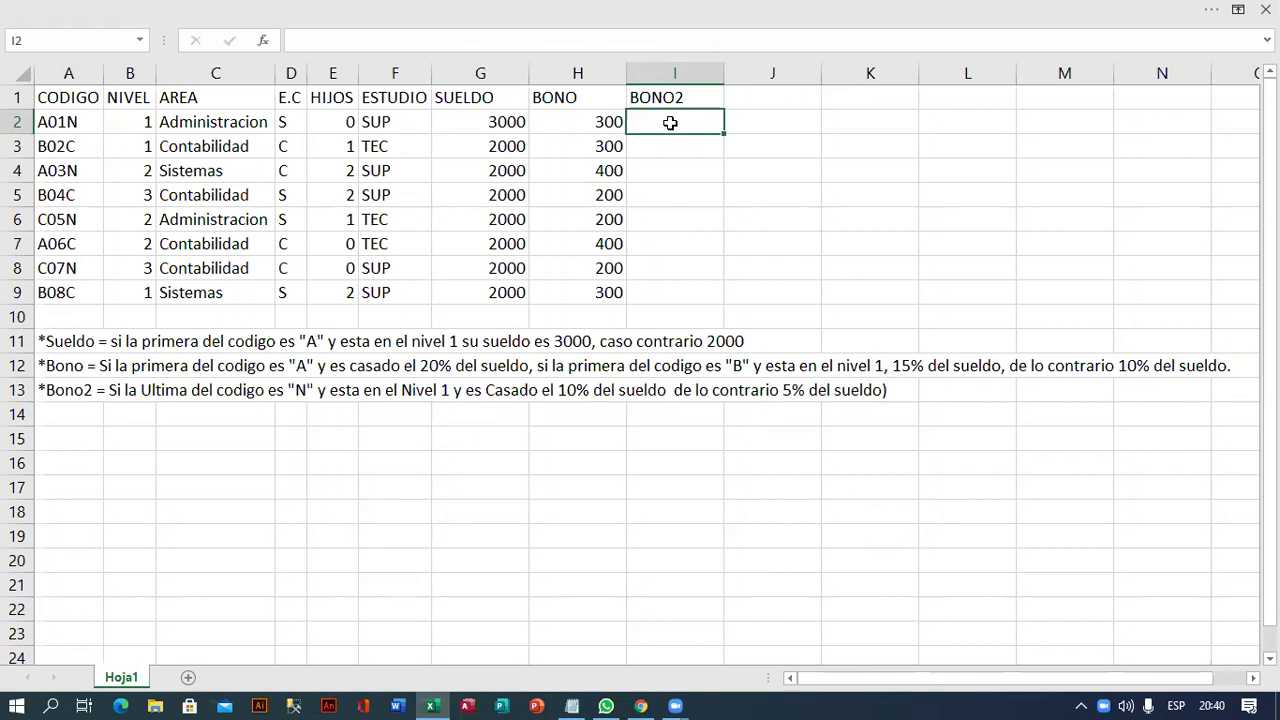
Start the I2 formula with =SI(Y(DERECHA(A2,1)="N", testing the code's last letter.
{"action": "type", "text": "=si"}
{"action": "key", "text": "Tab"}
{"action": "type", "text": "y"}
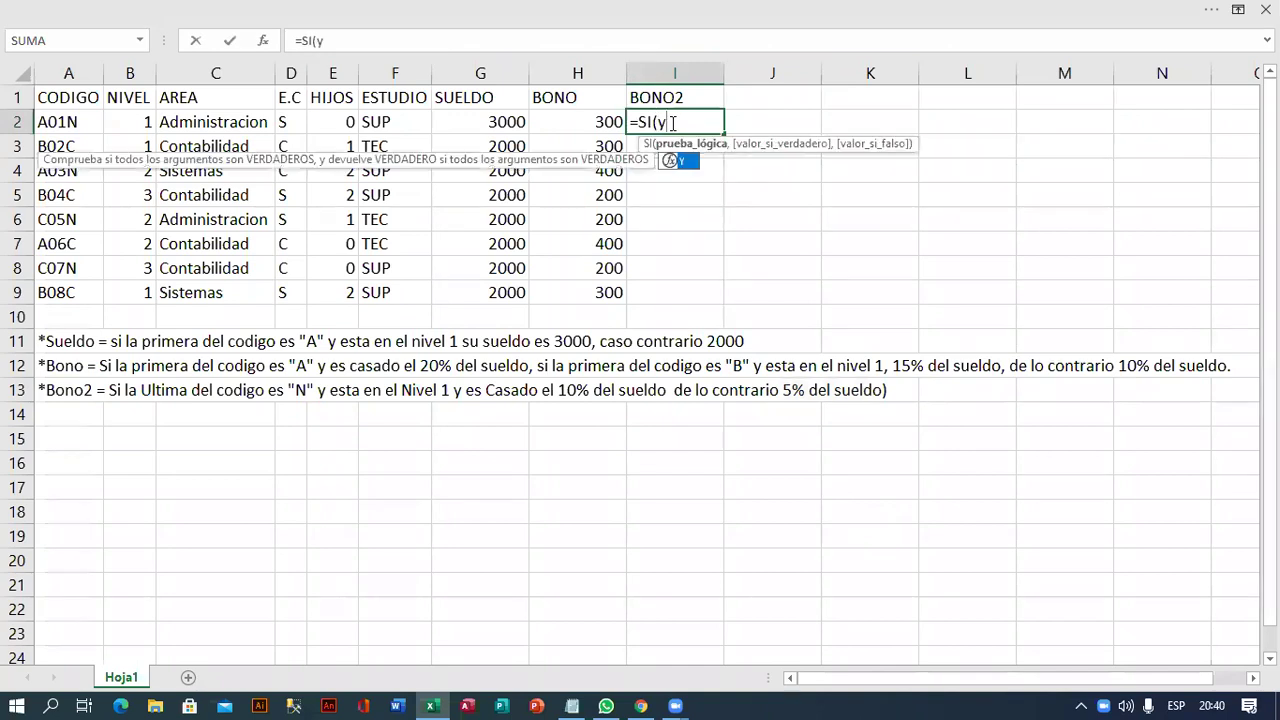
{"action": "key", "text": "Tab"}
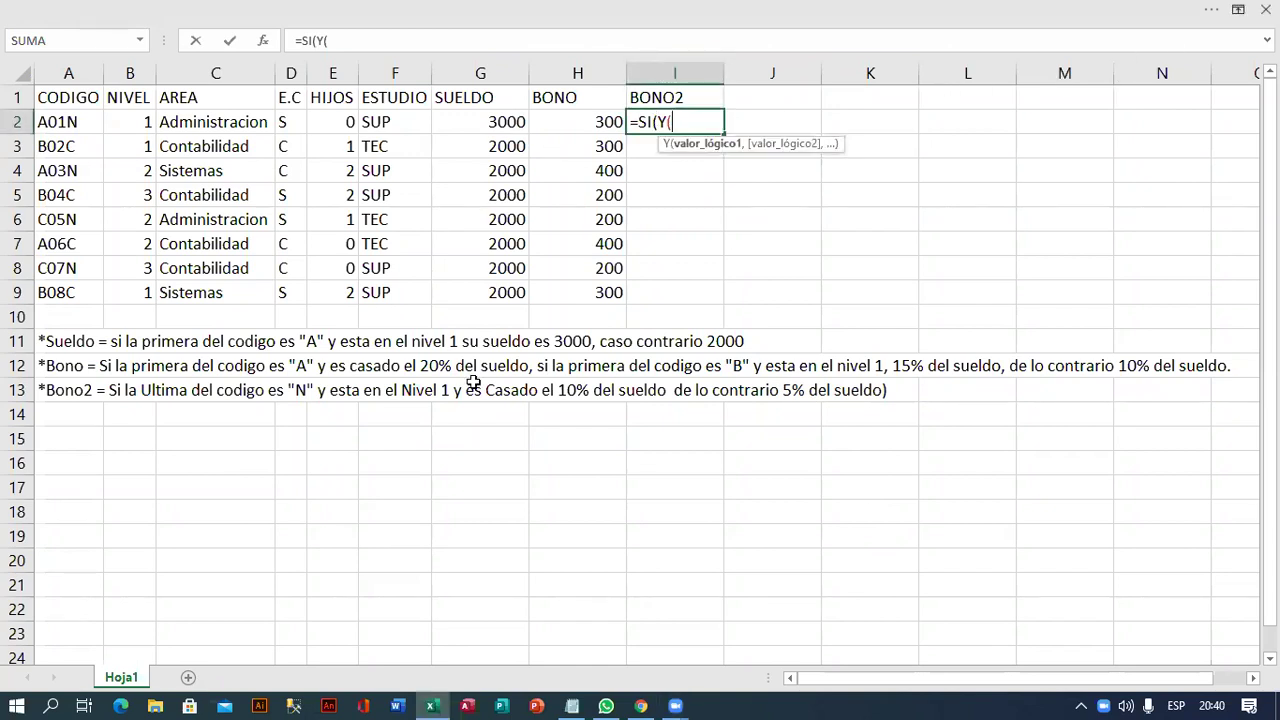
{"action": "type", "text": "derecha"}
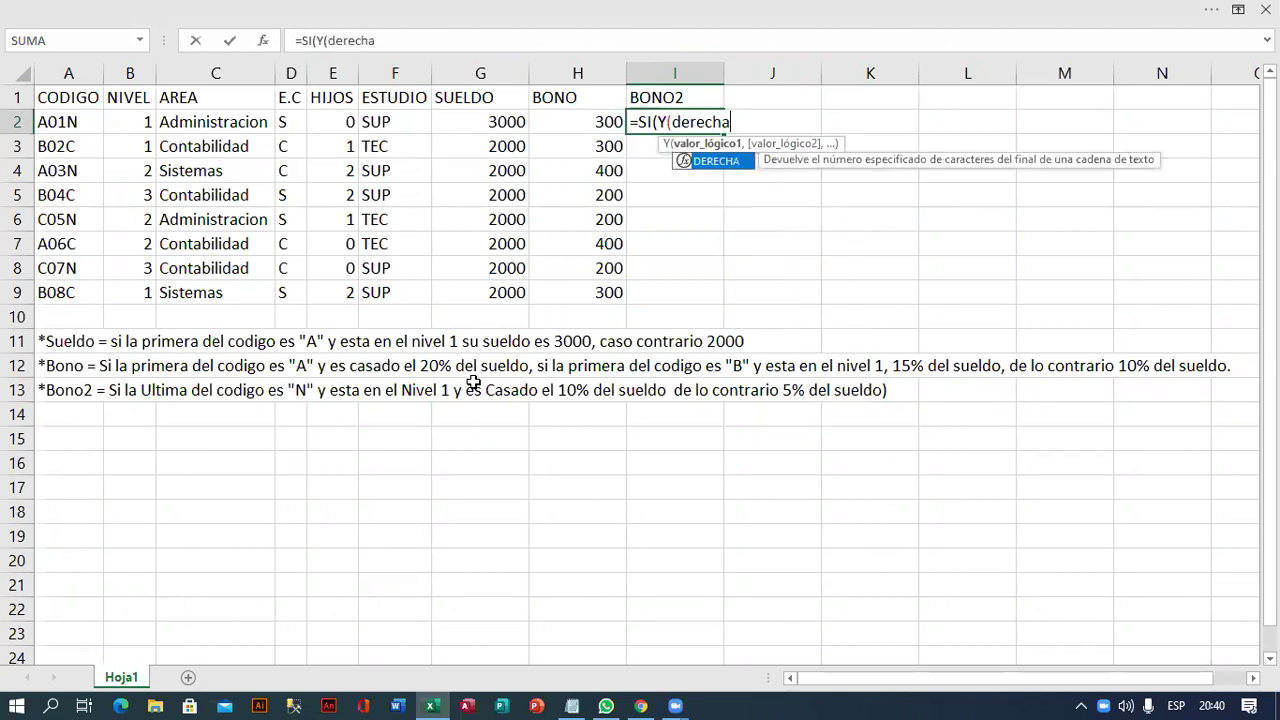
{"action": "key", "text": "Tab"}
{"action": "left_click", "coordinate": [68, 123]}
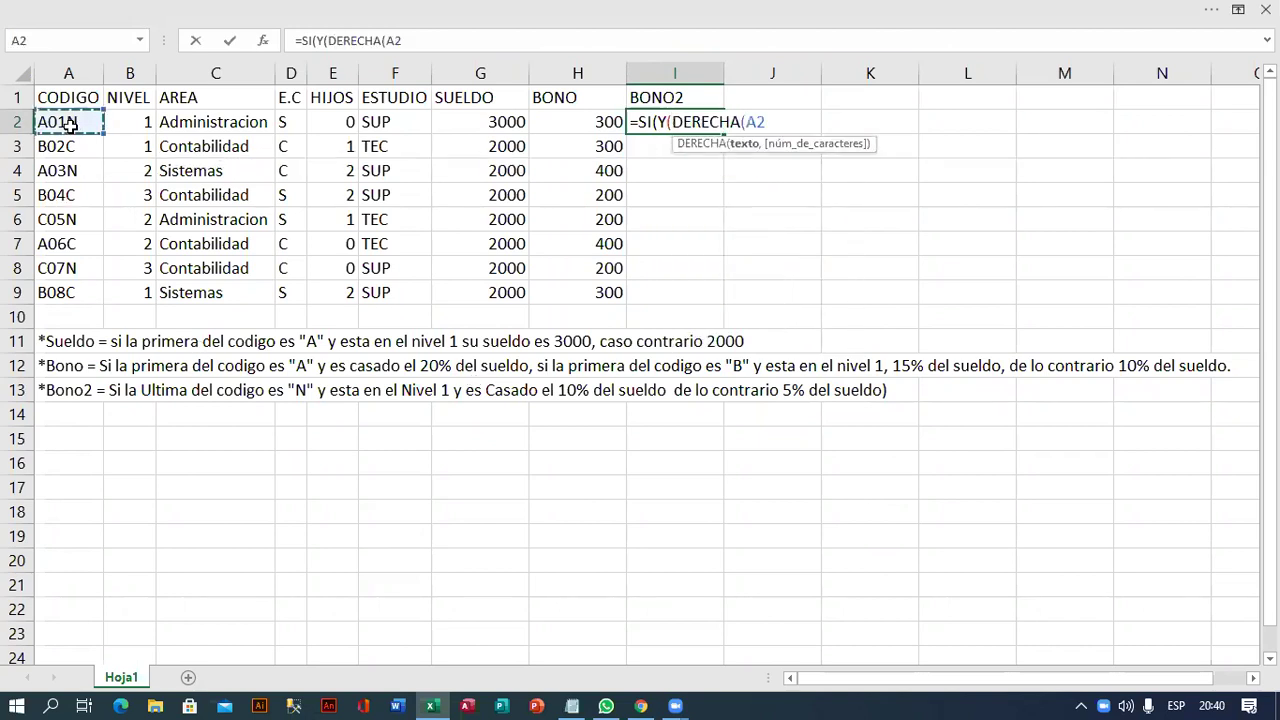
{"action": "type", "text": ",1)="}
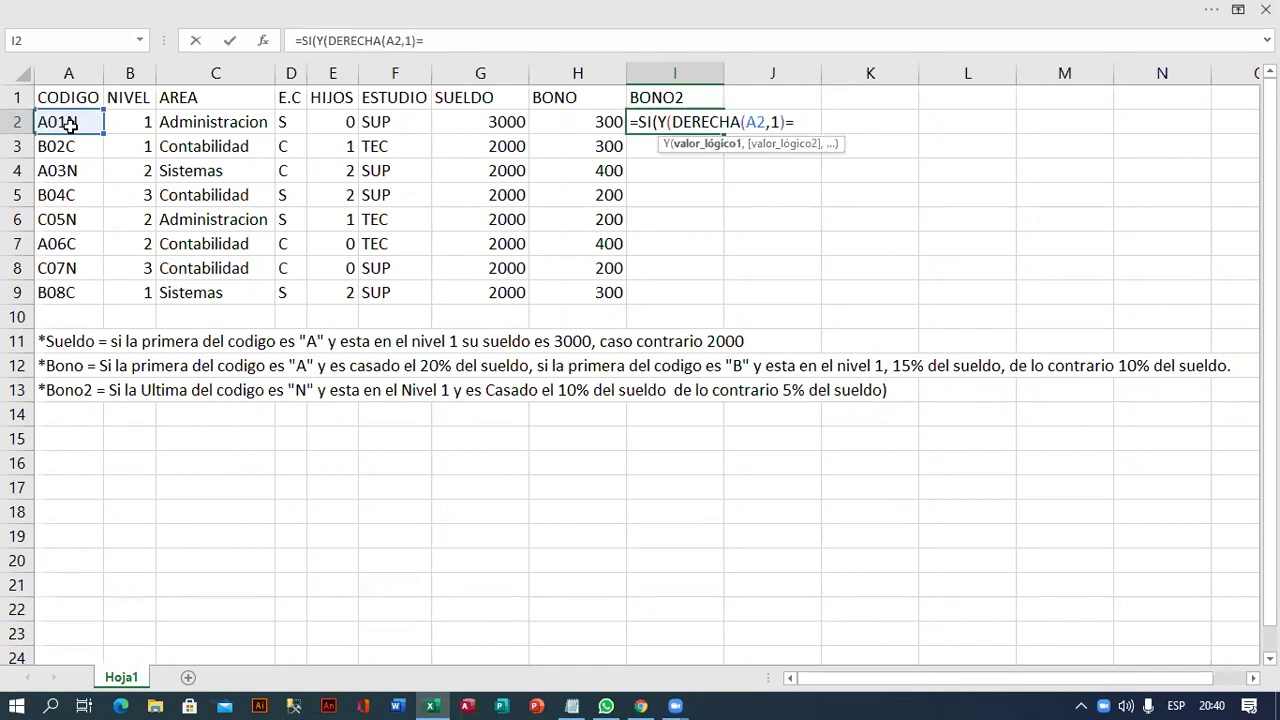
{"action": "type", "text": "\""}
{"action": "type", "text": "N\""}
{"action": "type", "text": ","}
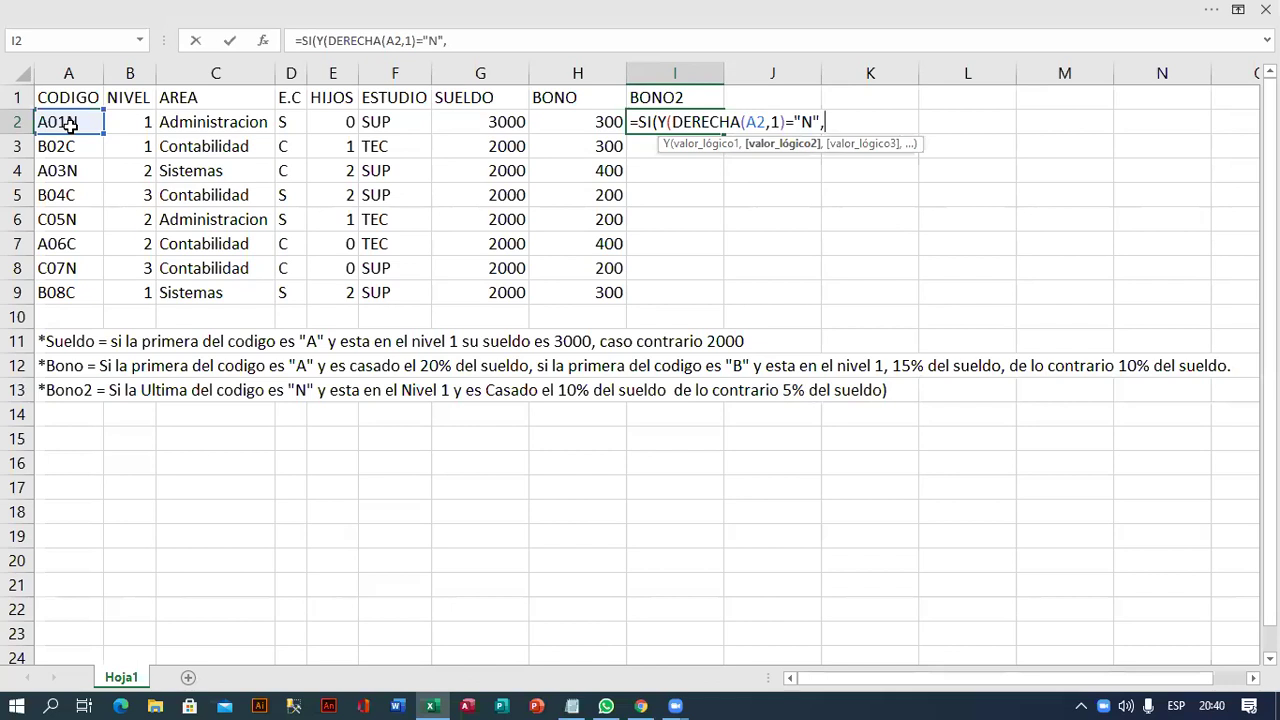
Add 10%*G2 and 5%*G2 as the formula's two salary-based results.
{"action": "type", "text": "10%*"}
{"action": "left_click", "coordinate": [454, 126]}
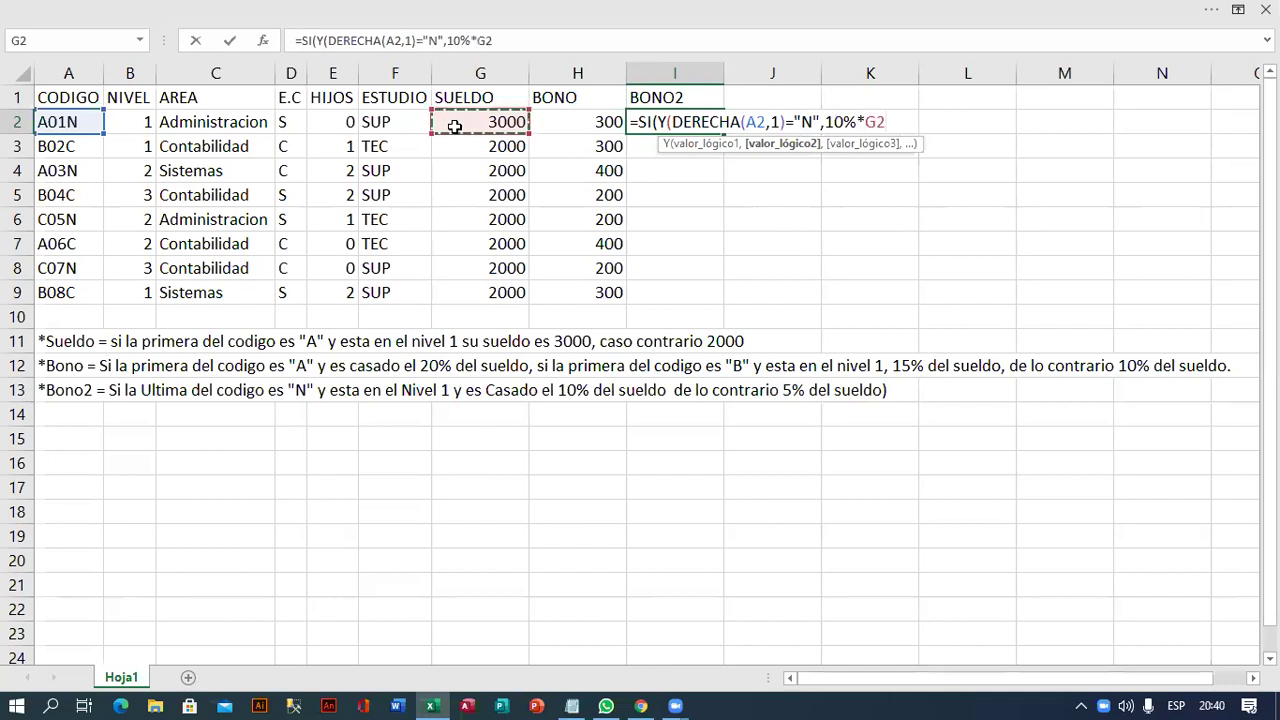
{"action": "type", "text": ",5%*"}
{"action": "left_click", "coordinate": [454, 126]}
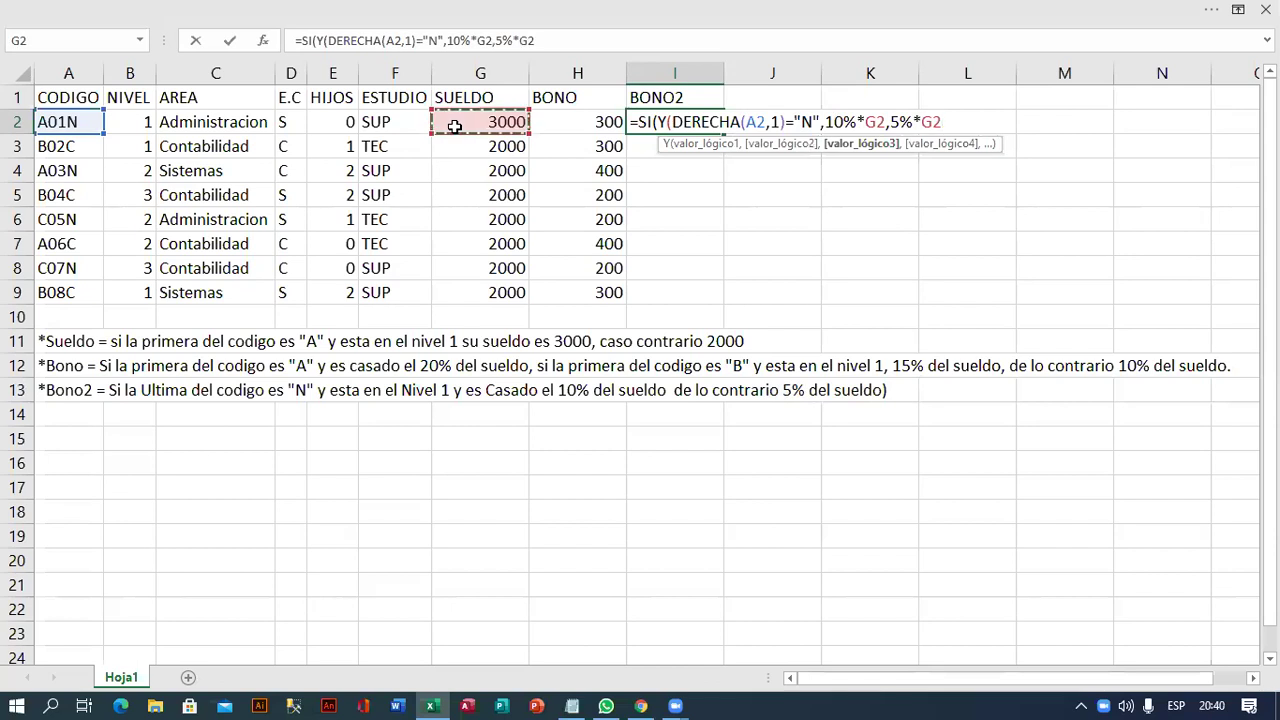
{"action": "left_click", "coordinate": [820, 122]}
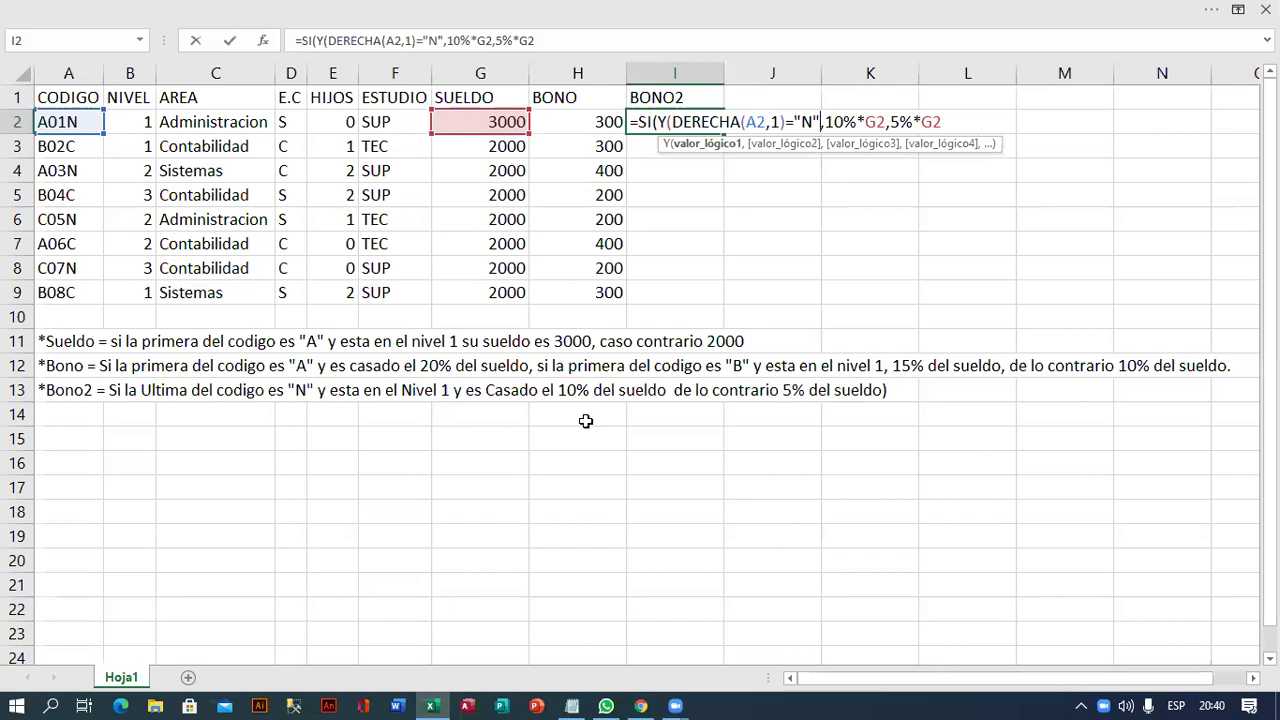
Add the B2=1 and D2="C" conditions and close the formula with 10%*G2 and 5%*G2.
{"action": "key", "text": "Right"}
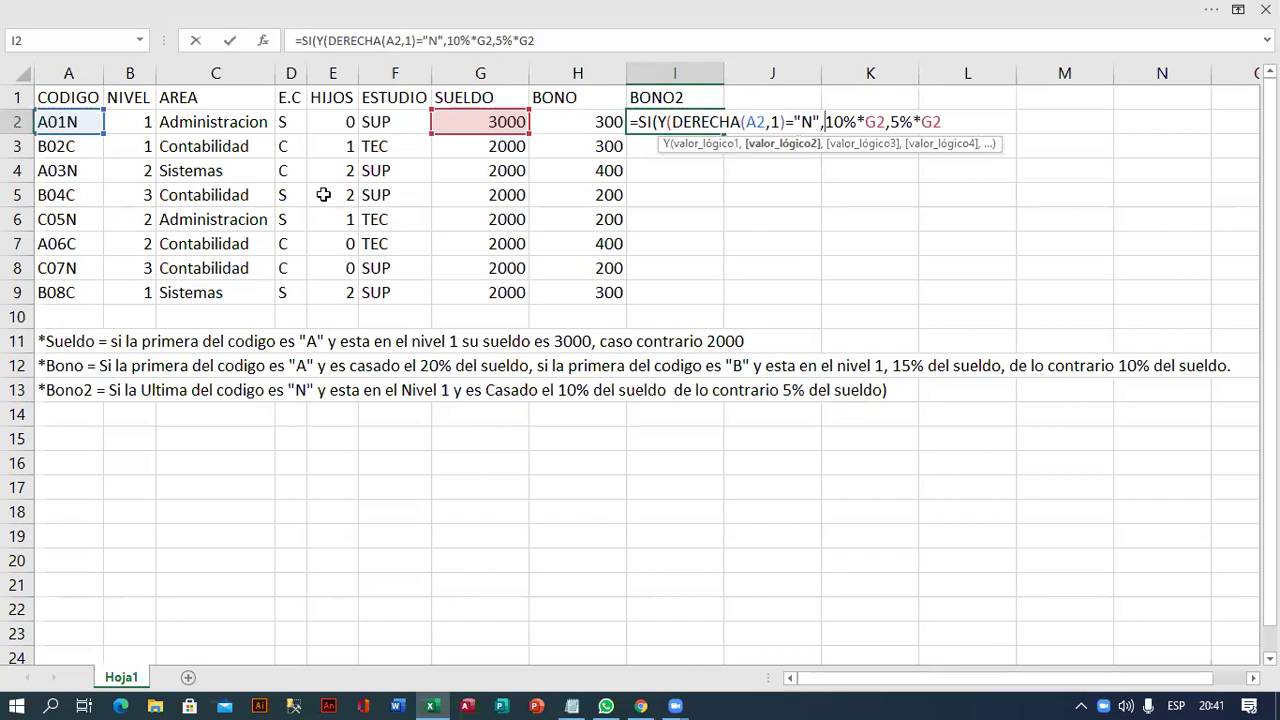
{"action": "key", "text": "Delete"}
{"action": "key", "text": "Delete"}
{"action": "key", "text": "Delete"}
{"action": "key", "text": "Delete"}
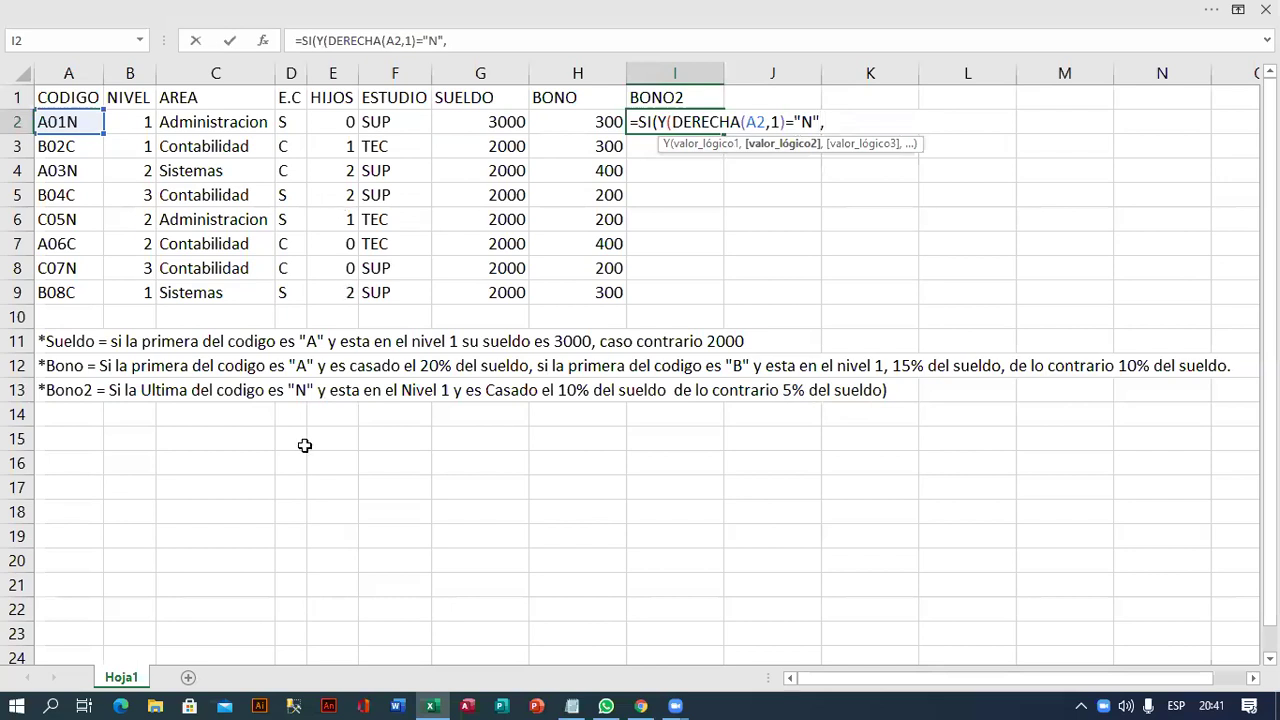
{"action": "left_click", "coordinate": [134, 124]}
{"action": "type", "text": "=1"}
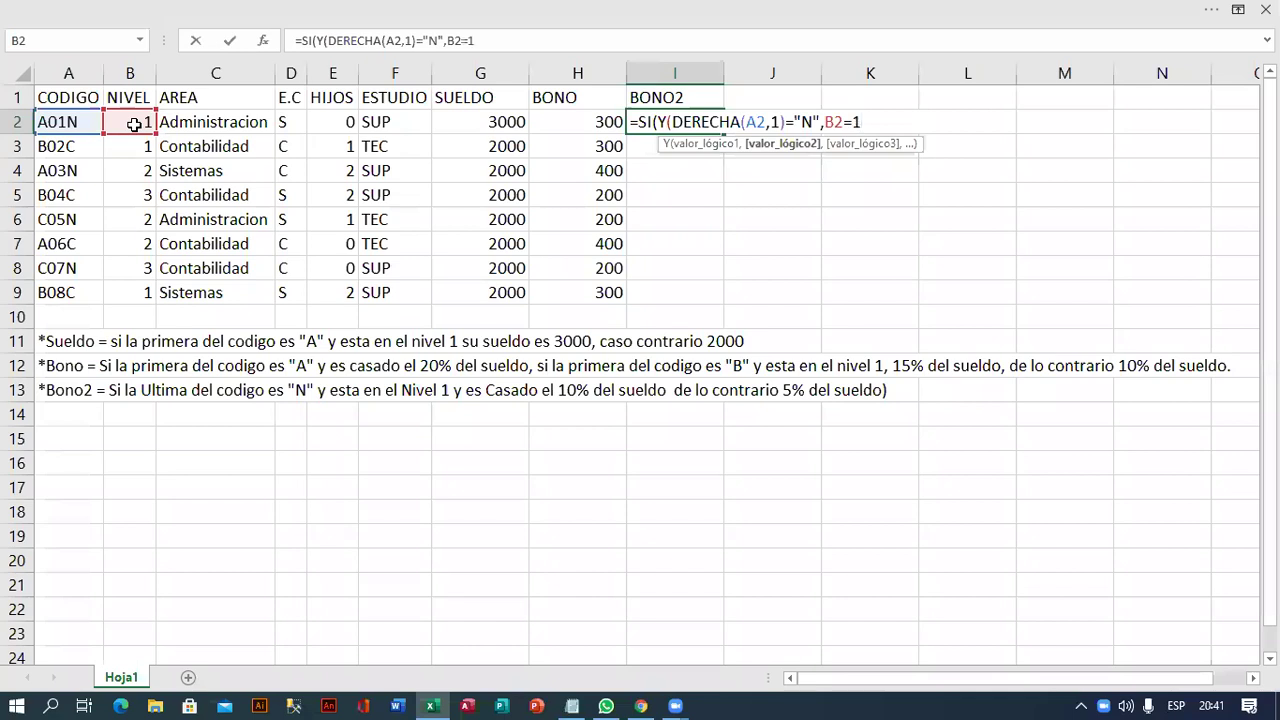
{"action": "type", "text": ","}
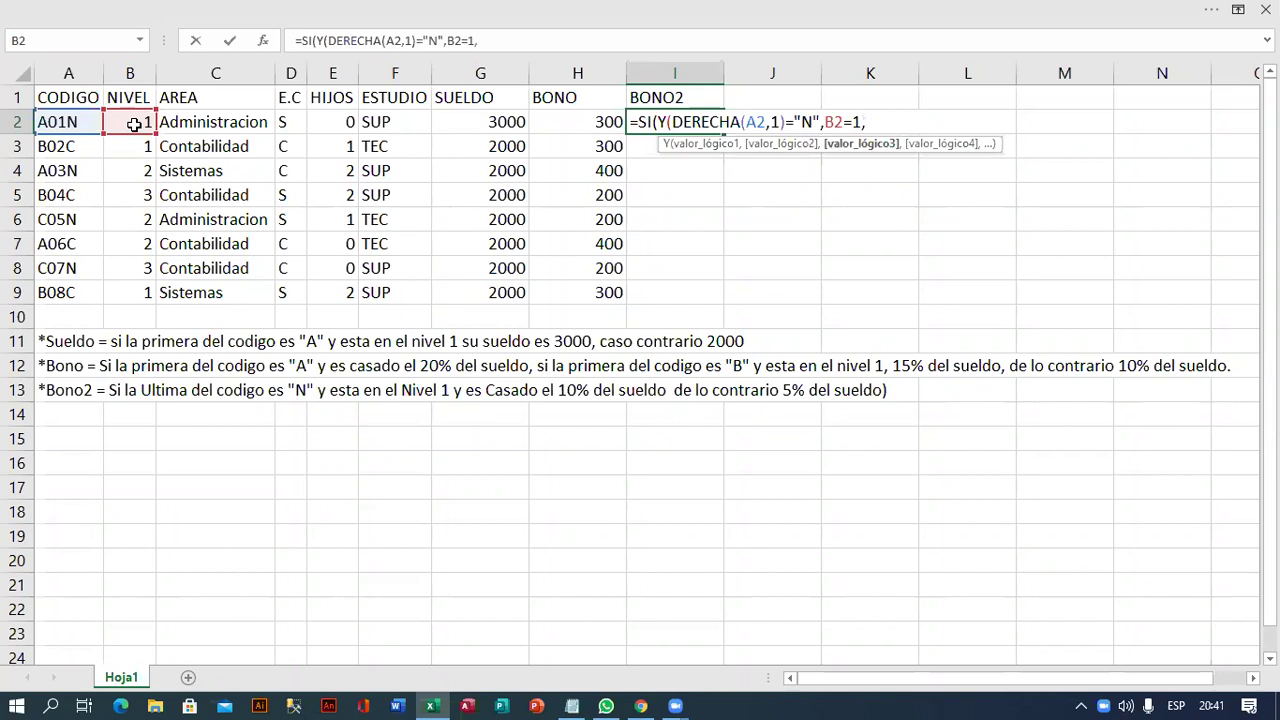
{"action": "left_click", "coordinate": [286, 118]}
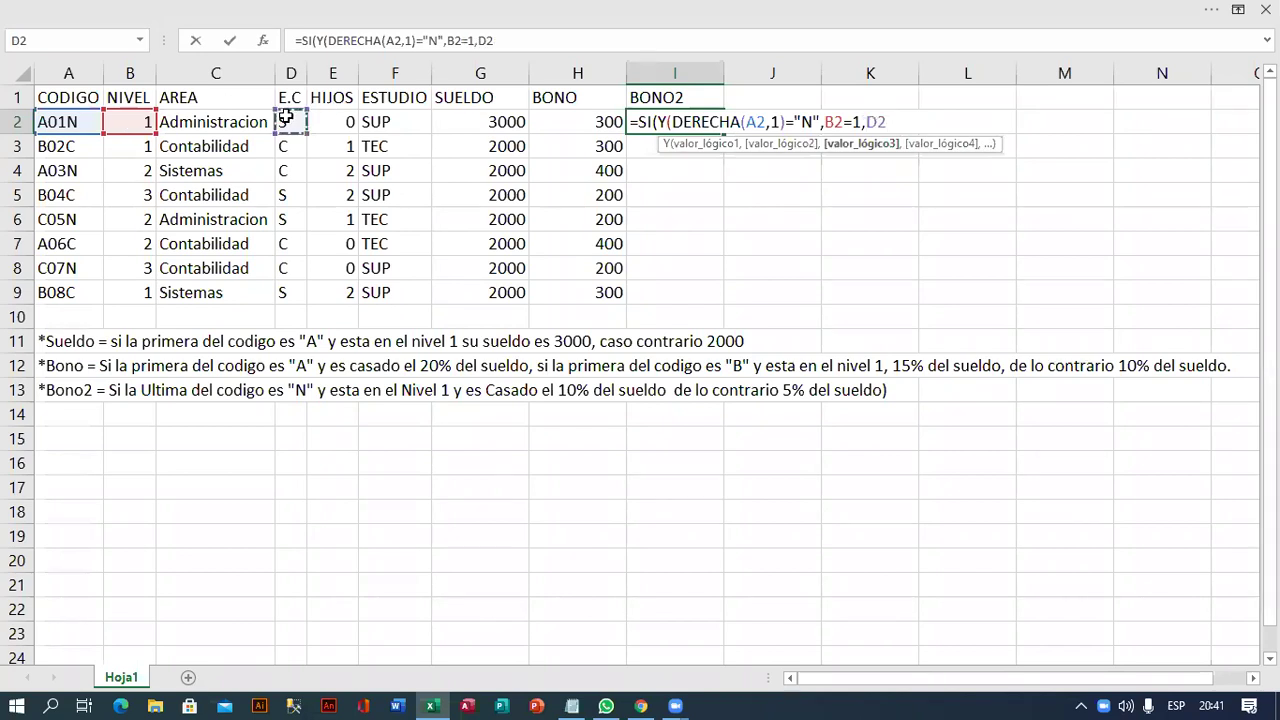
{"action": "type", "text": "=\"C\""}
{"action": "type", "text": "),"}
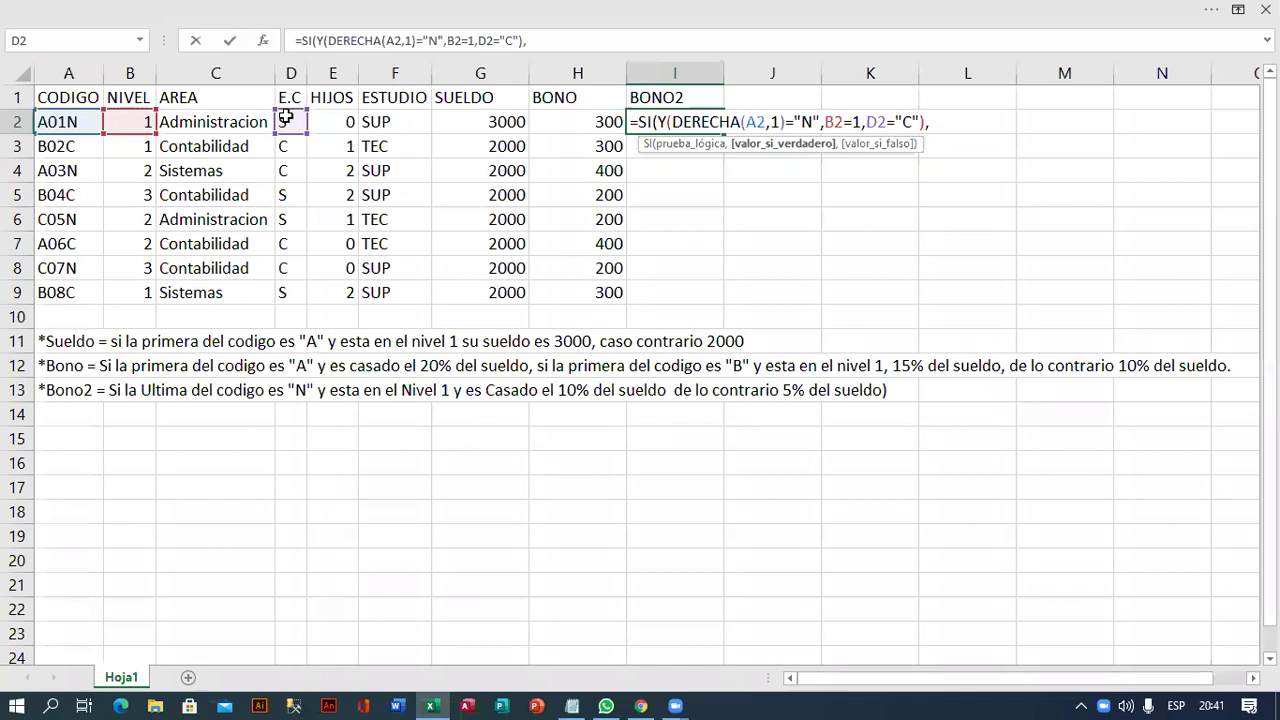
{"action": "type", "text": "10%*"}
{"action": "left_click", "coordinate": [469, 122]}
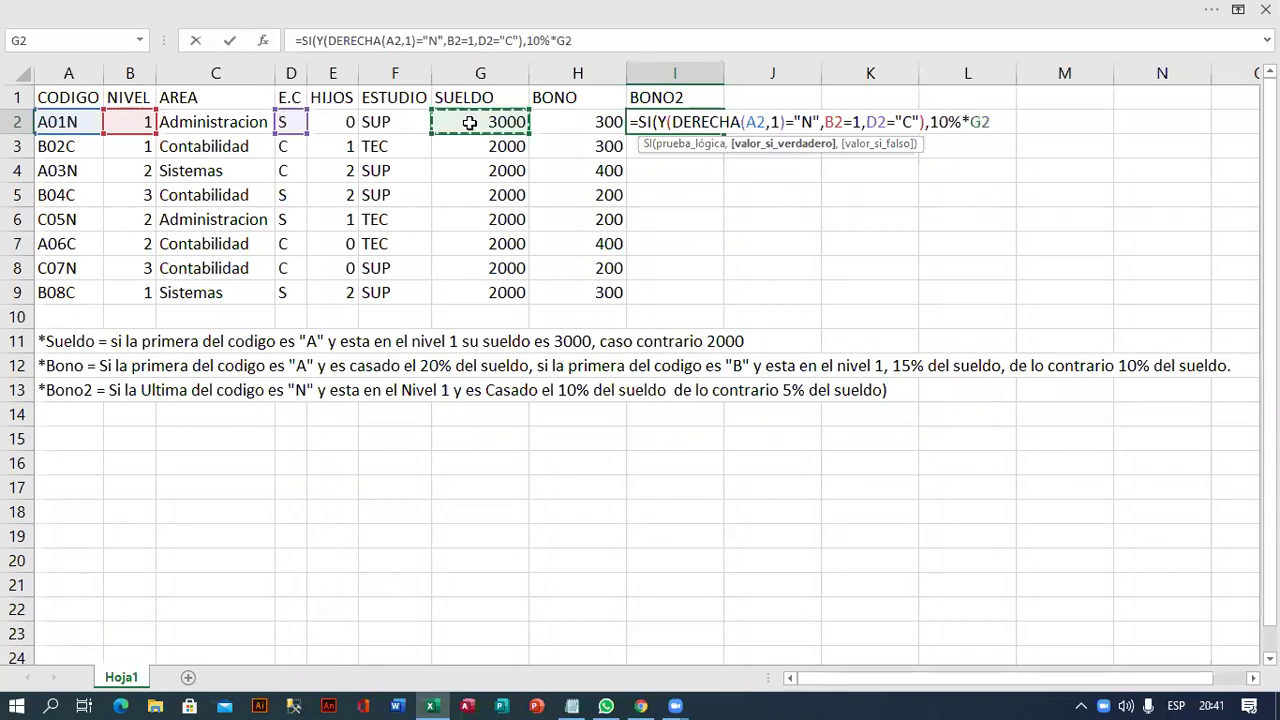
{"action": "type", "text": ",5%*"}
{"action": "left_click", "coordinate": [469, 122]}
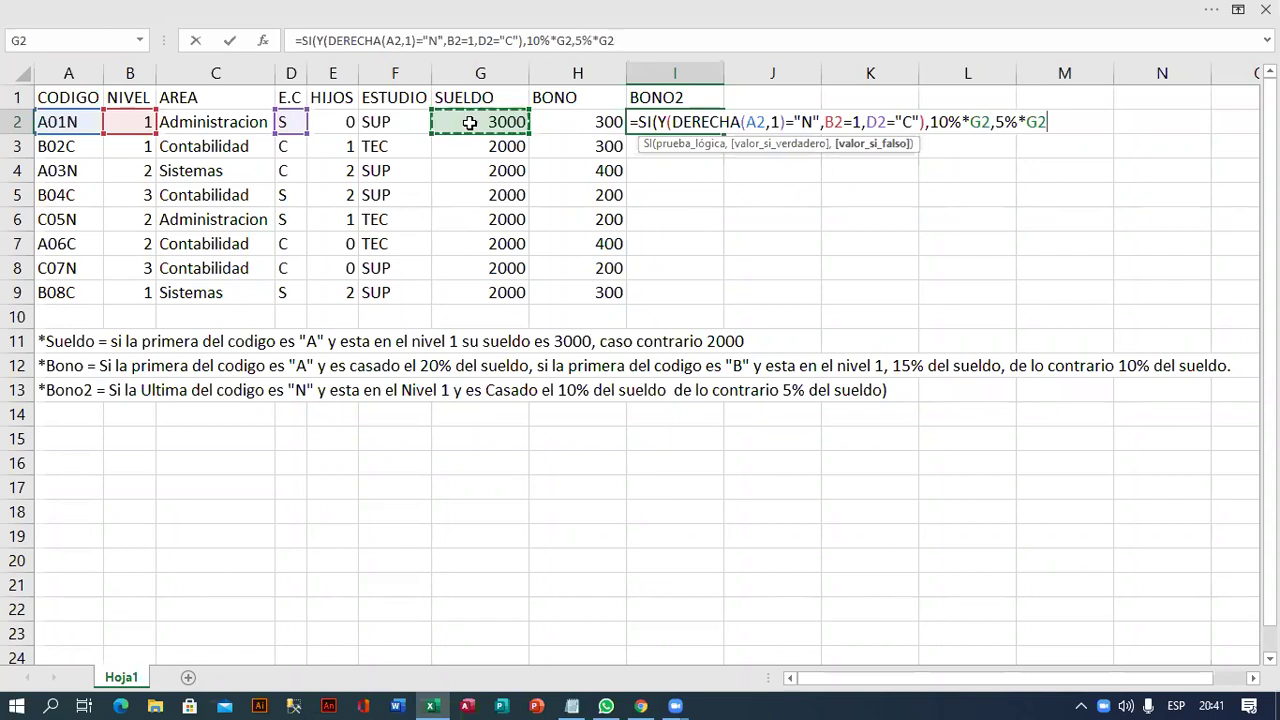
{"action": "type", "text": ")"}
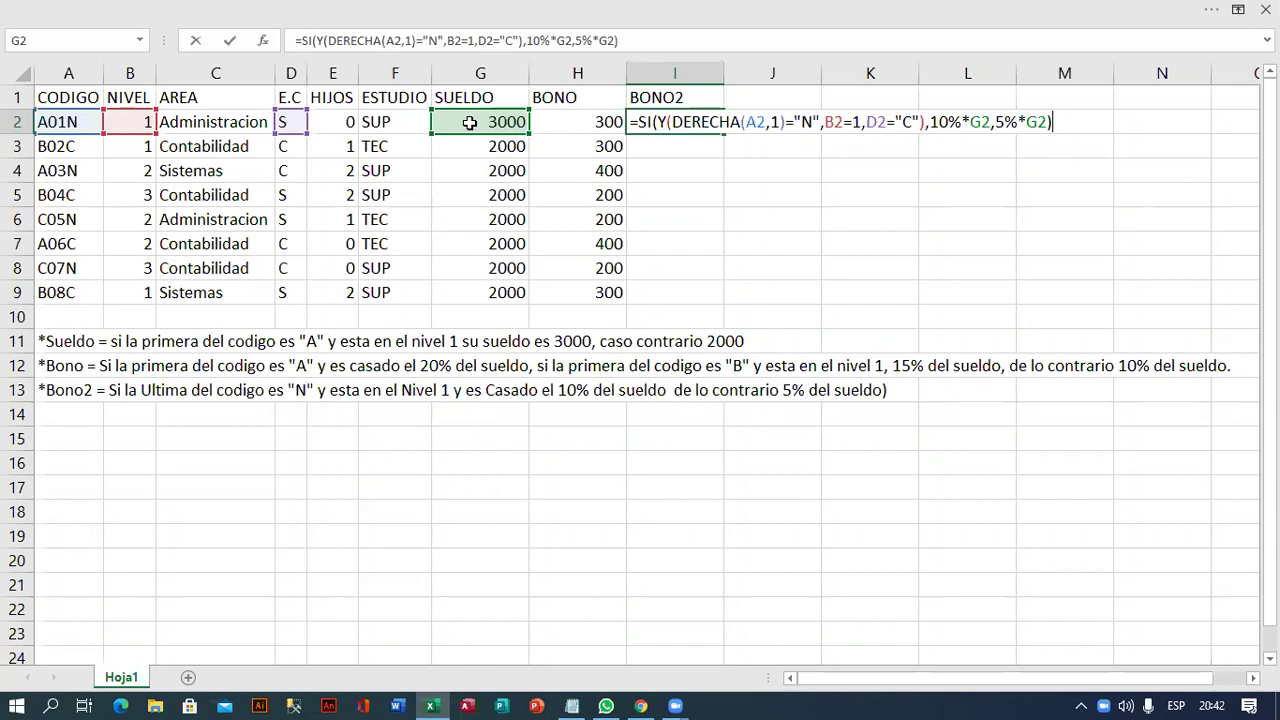
Enter the BONO2 formula and copy it down from I2 to I9.
{"action": "key", "text": "Return"}
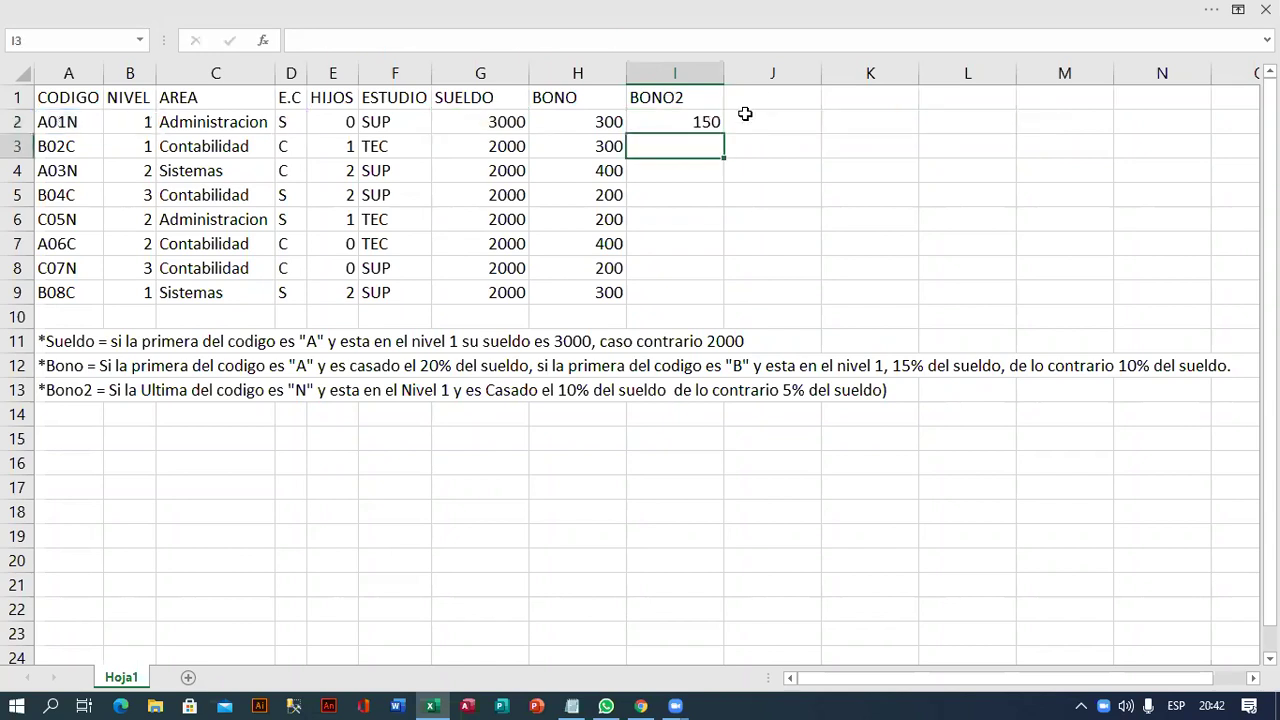
{"action": "left_click", "coordinate": [718, 126]}
{"action": "left_click_drag", "start_coordinate": [723, 134], "coordinate": [737, 306]}
Add the column heading BONO3 in J1.
{"action": "left_click", "coordinate": [764, 100]}
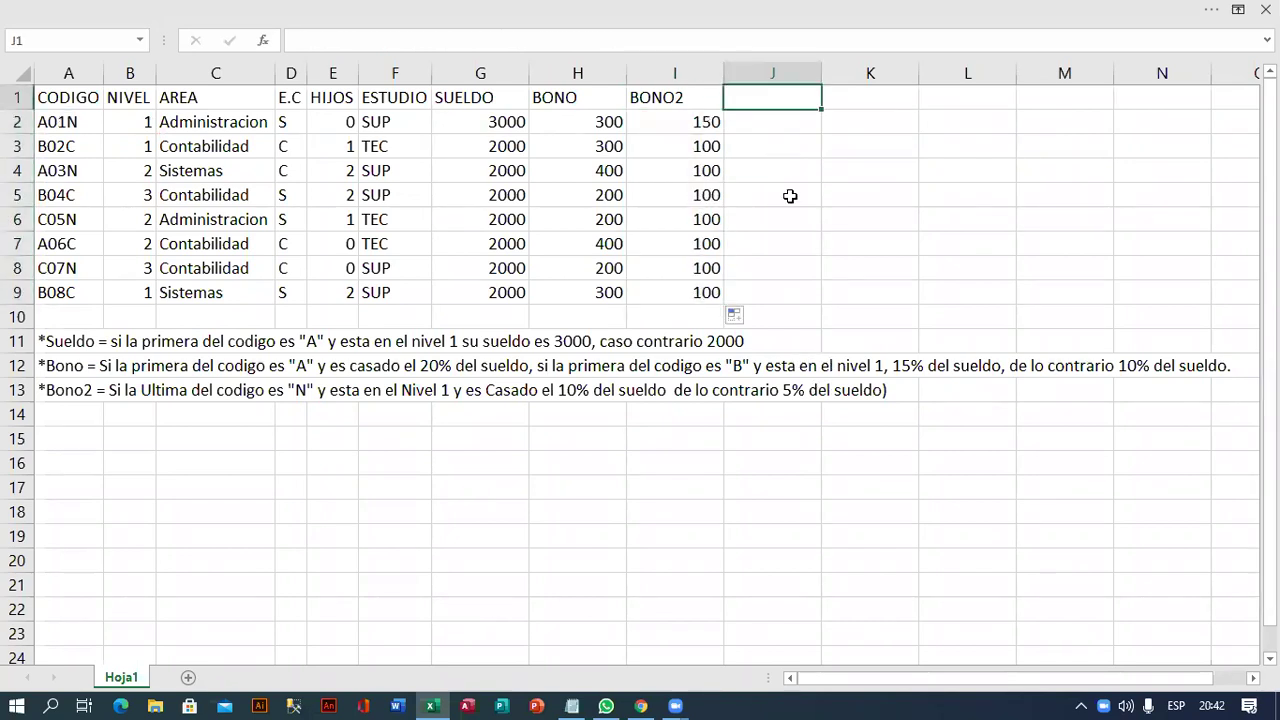
{"action": "type", "text": "BONO 3"}
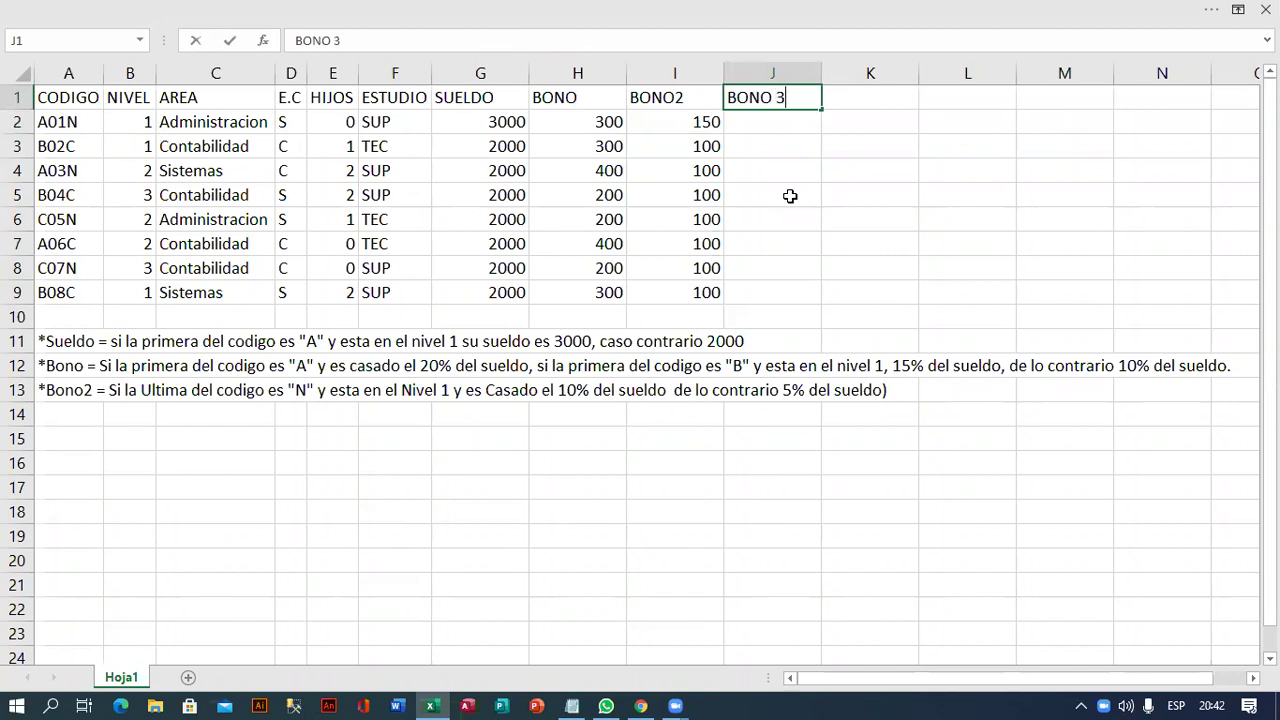
{"action": "key", "text": "BackSpace"}
{"action": "key", "text": "BackSpace"}
{"action": "type", "text": "3"}
{"action": "key", "text": "Return"}
Type the Bono3 note in A14: code ending in "N" or area Contabilidad or Sistemas.
{"action": "left_click", "coordinate": [100, 422]}
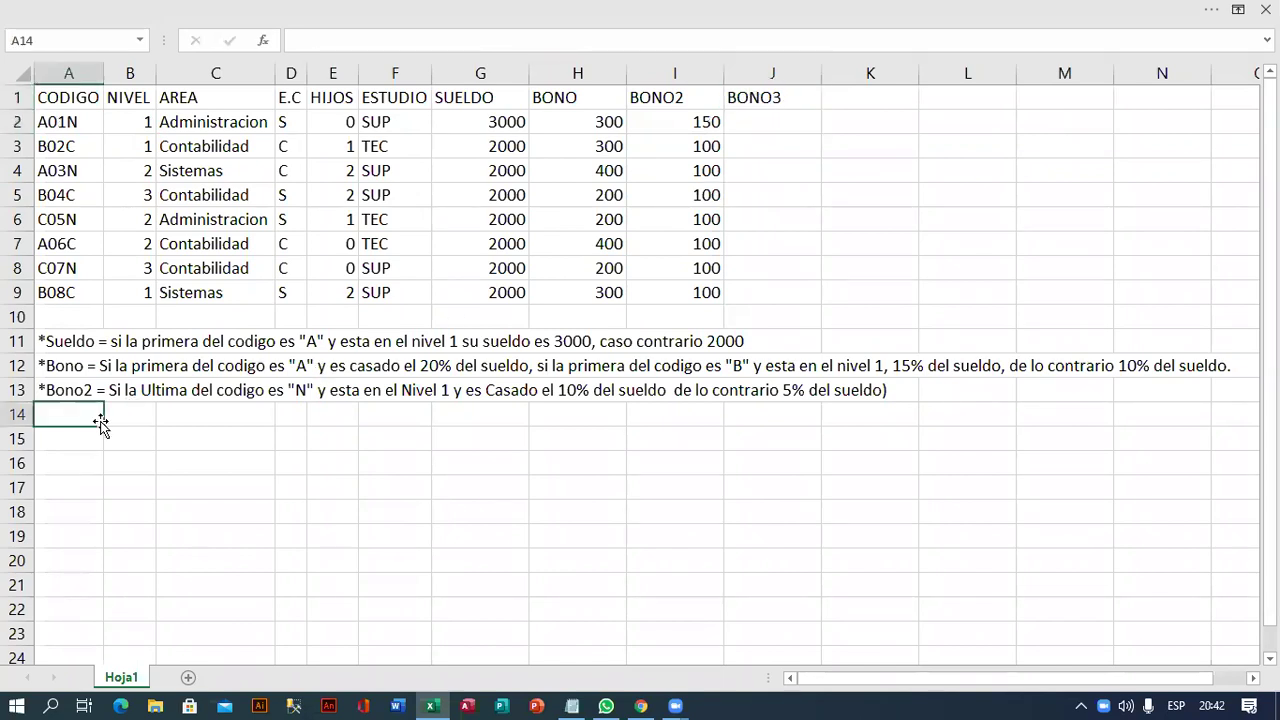
{"action": "type", "text": "Bono"}
{"action": "type", "text": "3"}
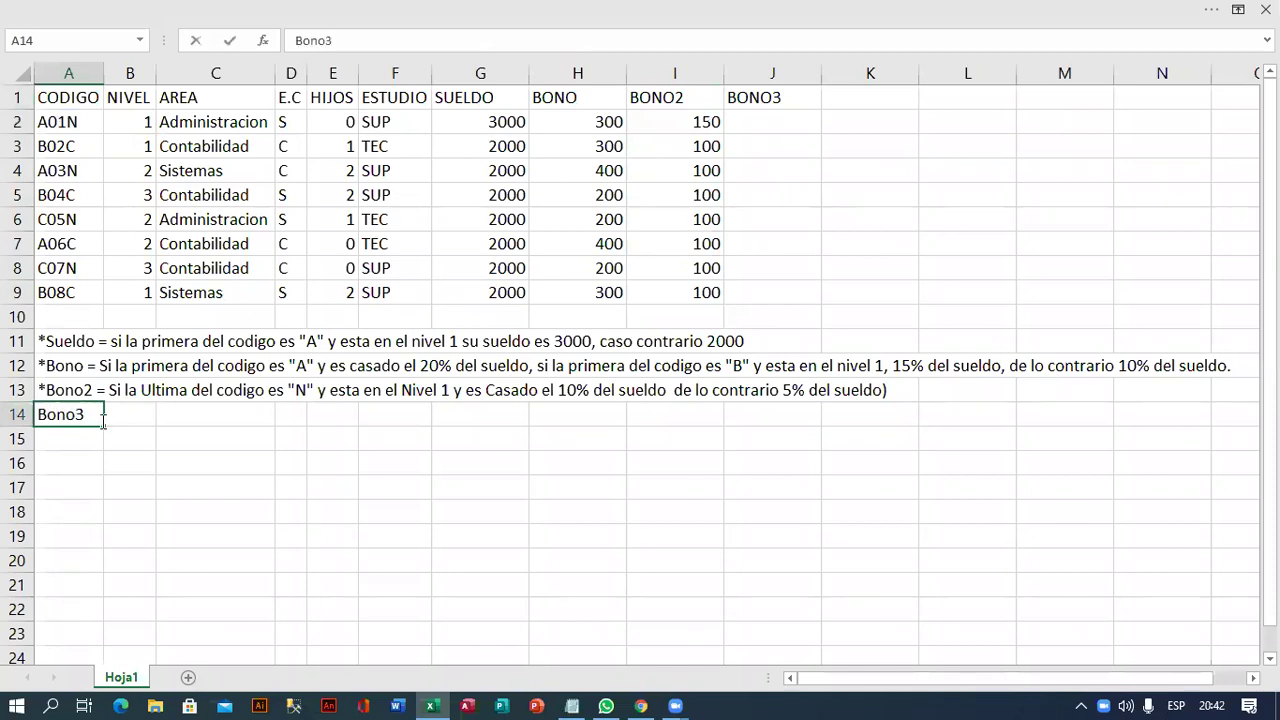
{"action": "key", "text": "ctrl+Return"}
{"action": "type", "text": "*"}
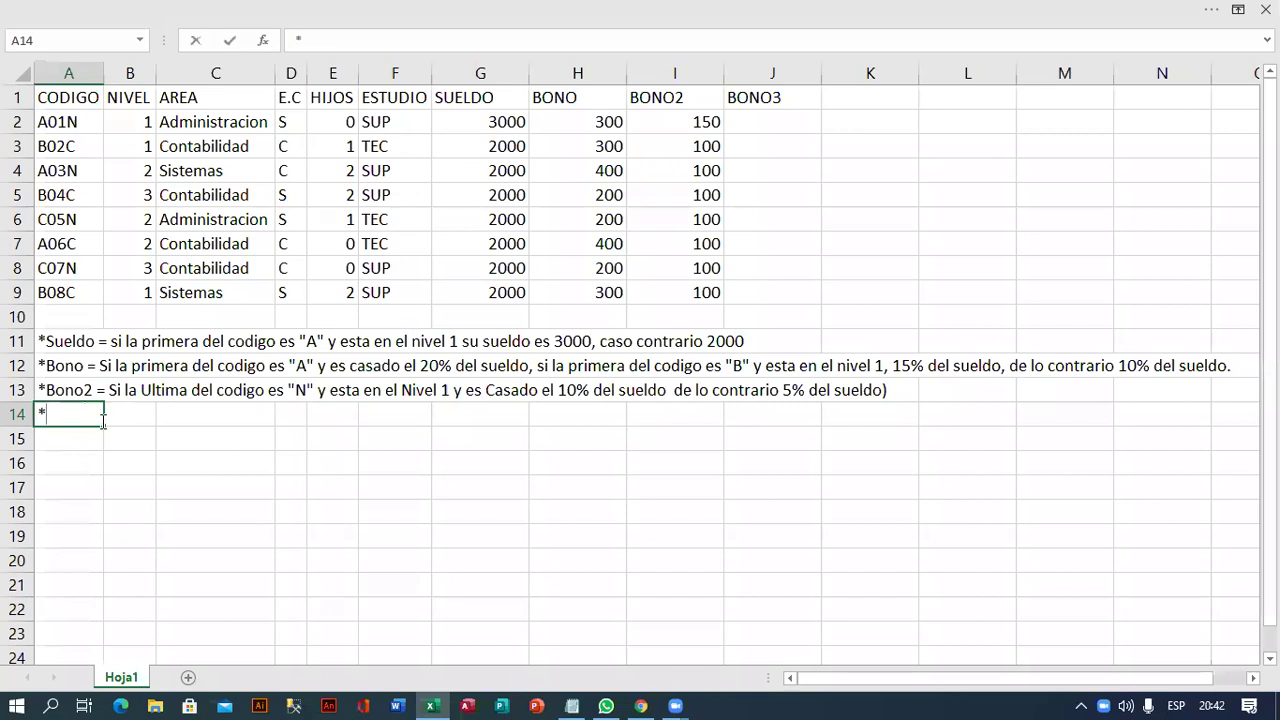
{"action": "type", "text": "Bono3"}
{"action": "type", "text": " ="}
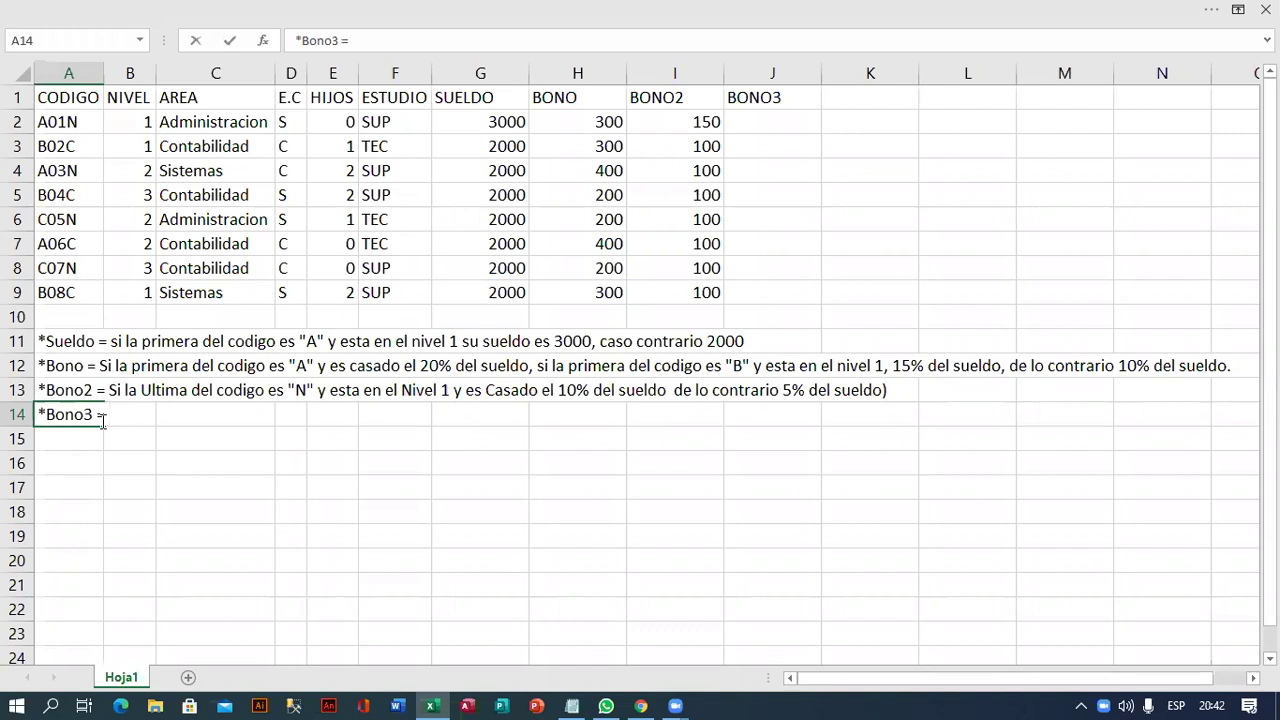
{"action": "type", "text": "Si la ultima dl co"}
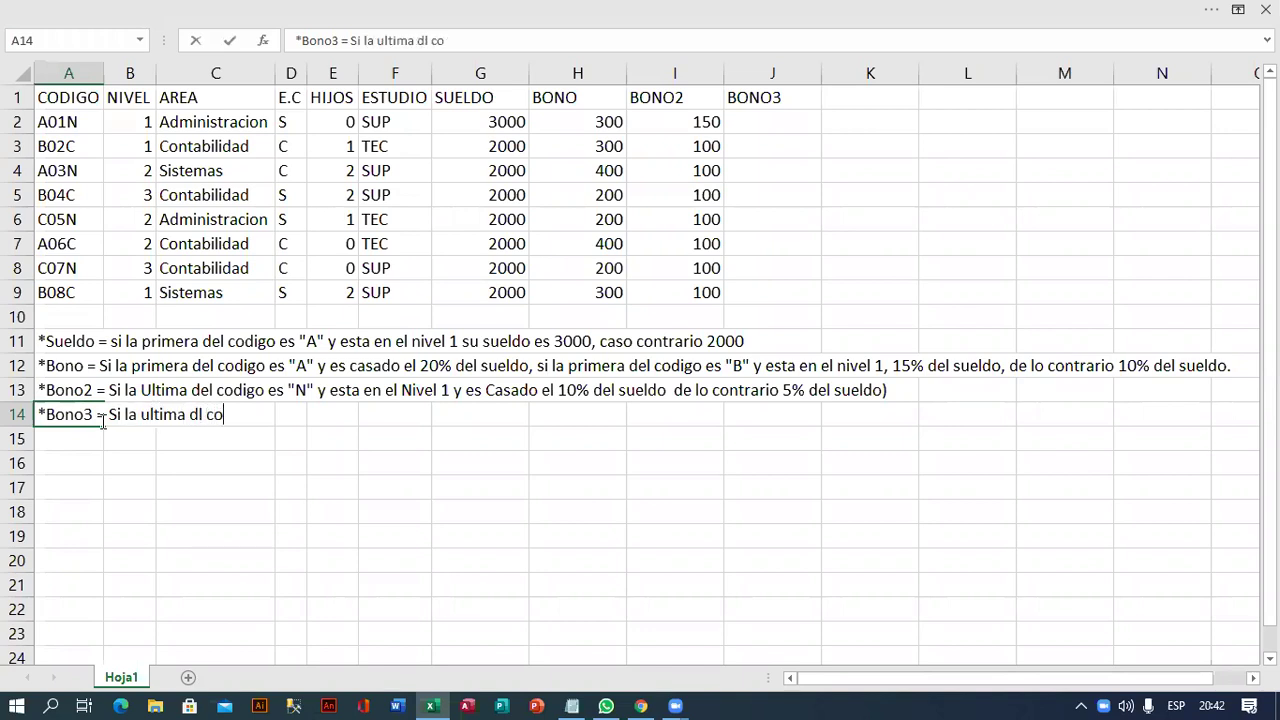
{"action": "key", "text": "BackSpace"}
{"action": "key", "text": "BackSpace"}
{"action": "key", "text": "BackSpace"}
{"action": "key", "text": "BackSpace"}
{"action": "type", "text": "el codigo es \"N\" "}
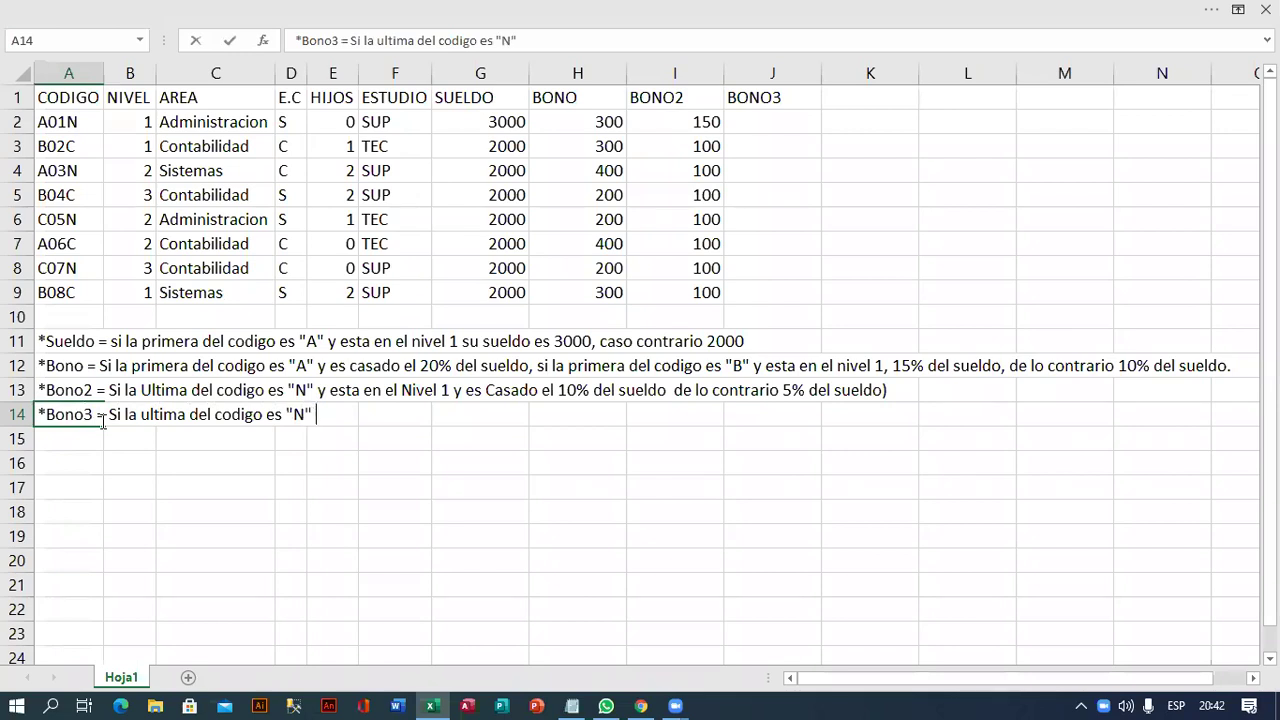
{"action": "type", "text": "o "}
{"action": "type", "text": "Esta en el area Contav"}
{"action": "key", "text": "BackSpace"}
{"action": "type", "text": "bilidad o Sistemas"}
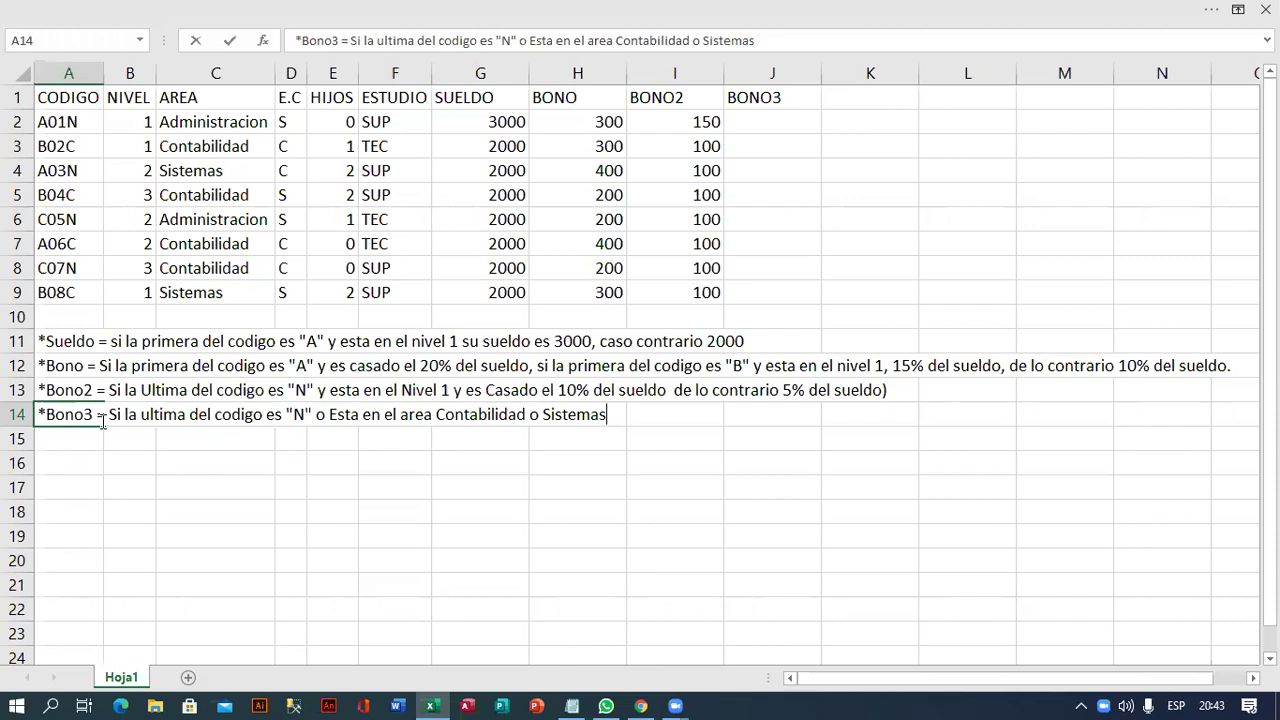
Finish the Bono3 note: 15% of salary, 10% for "N" or Administracion, otherwise 5% in A15.
{"action": "type", "text": "el"}
{"action": "type", "text": " 15% del sueldo"}
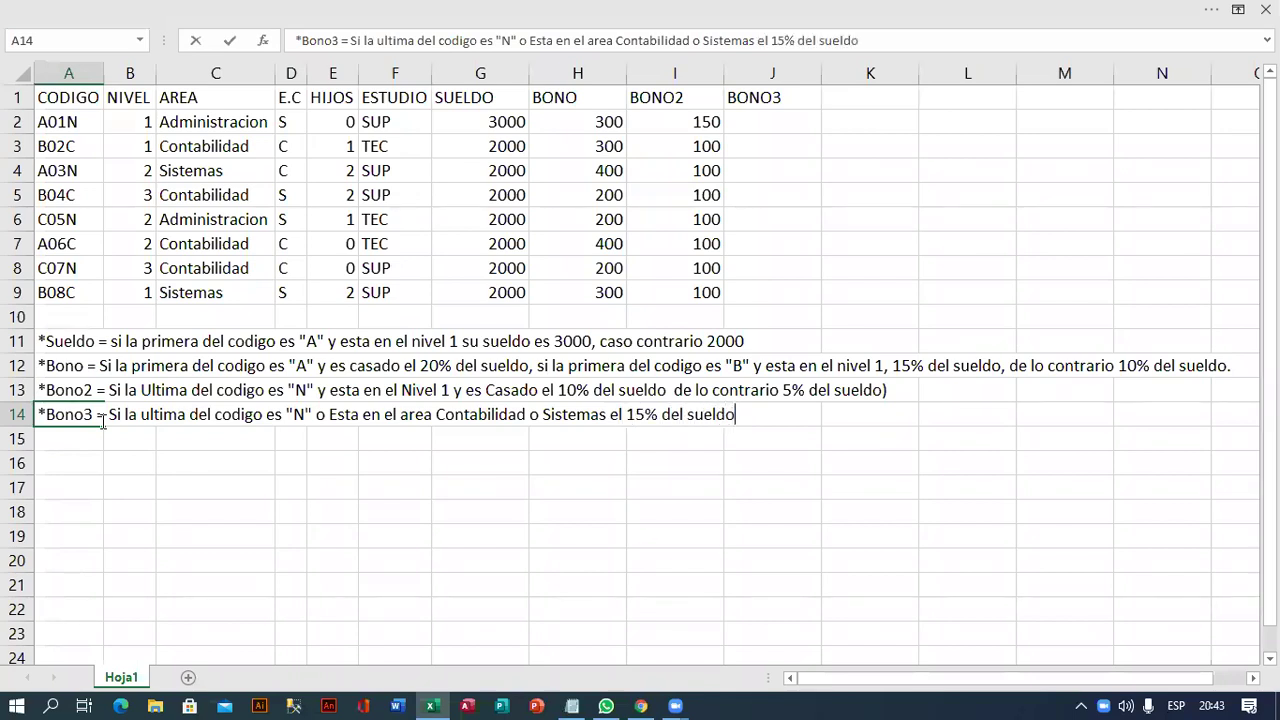
{"action": "type", "text": ", si la "}
{"action": "type", "text": "ultima del codigo es \"N\" "}
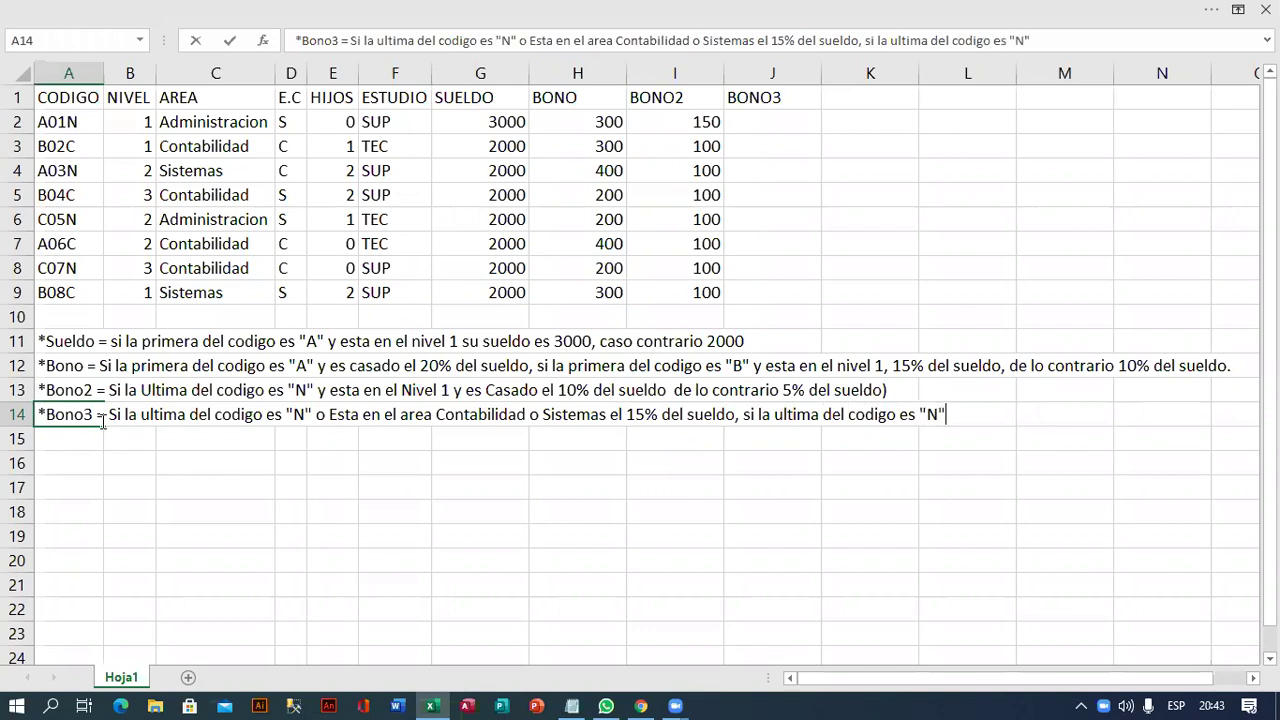
{"action": "type", "text": "o esta en el area"}
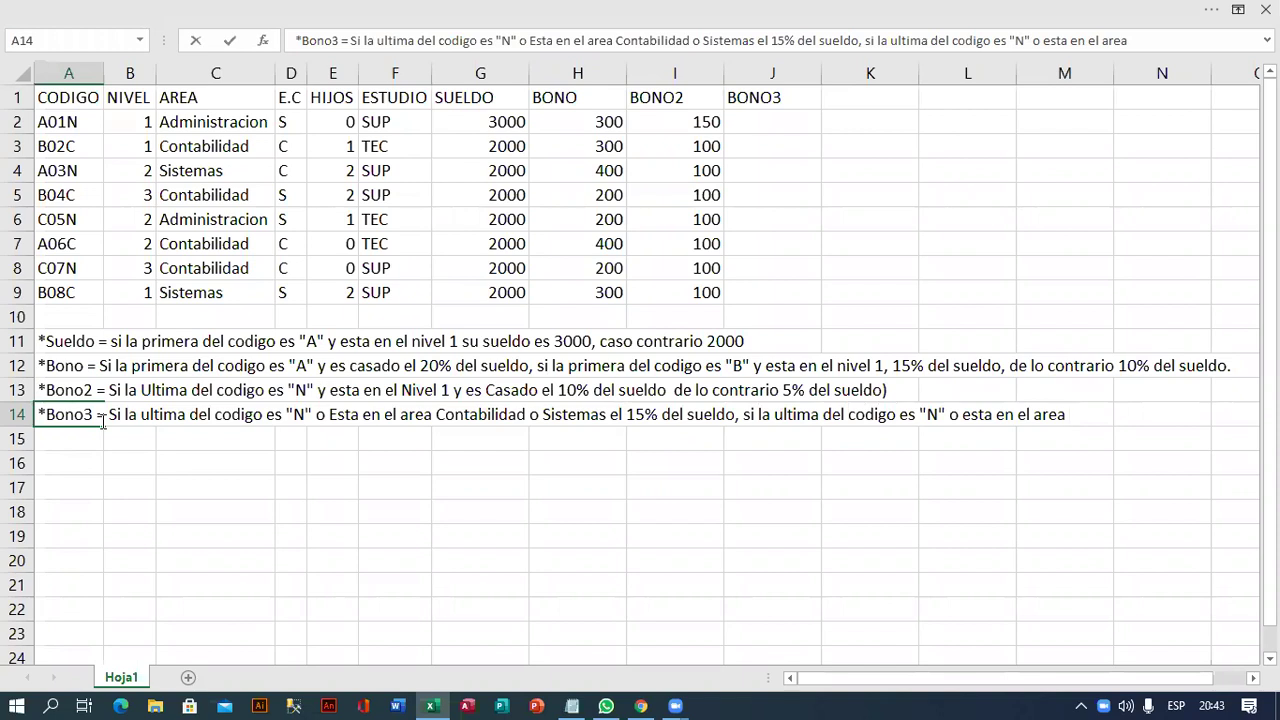
{"action": "type", "text": " Administracion"}
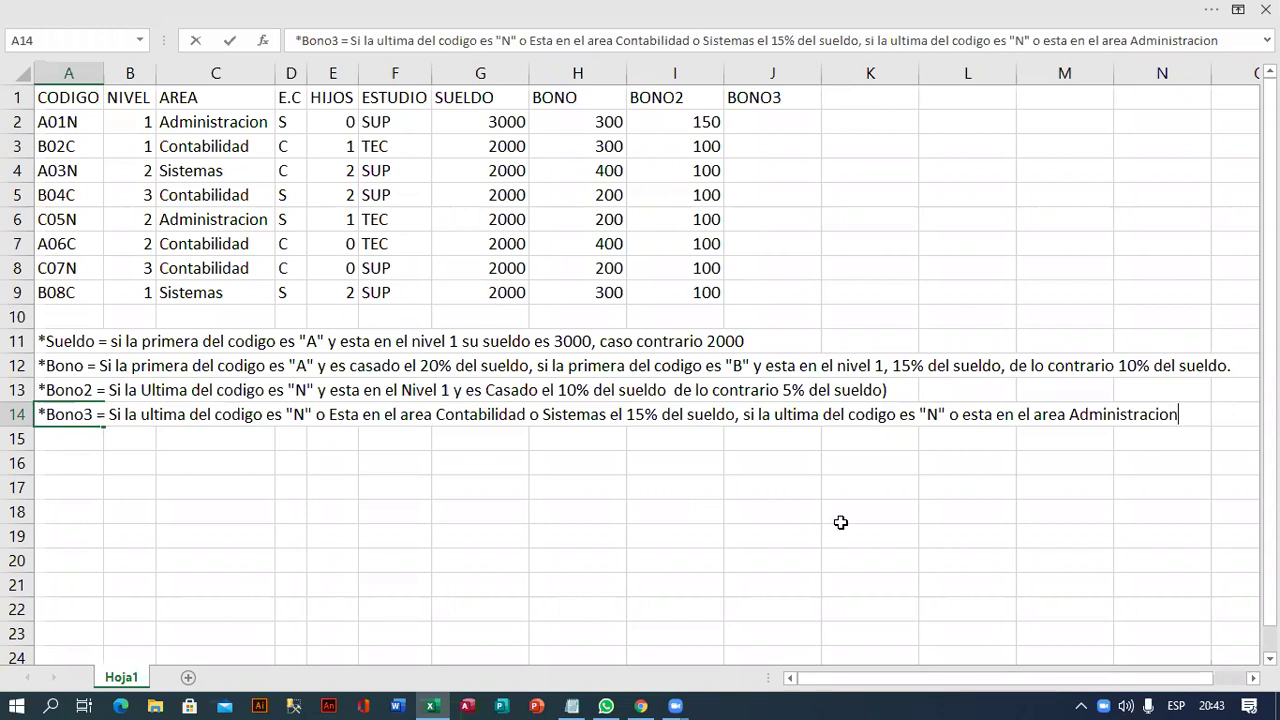
{"action": "type", "text": ", 10% del"}
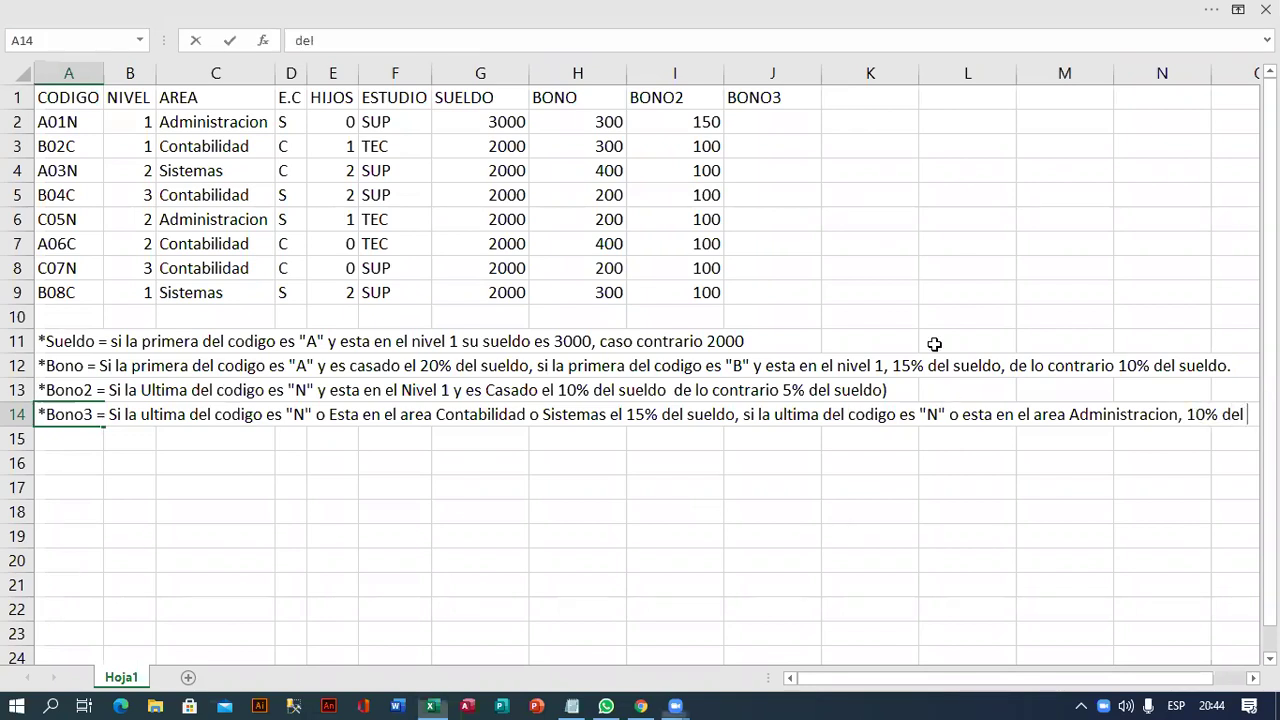
{"action": "key", "text": "Return"}
{"action": "type", "text": "sueldo de lo contrario 2"}
{"action": "key", "text": "BackSpace"}
{"action": "type", "text": "5% del sueldo"}
{"action": "key", "text": "Return"}
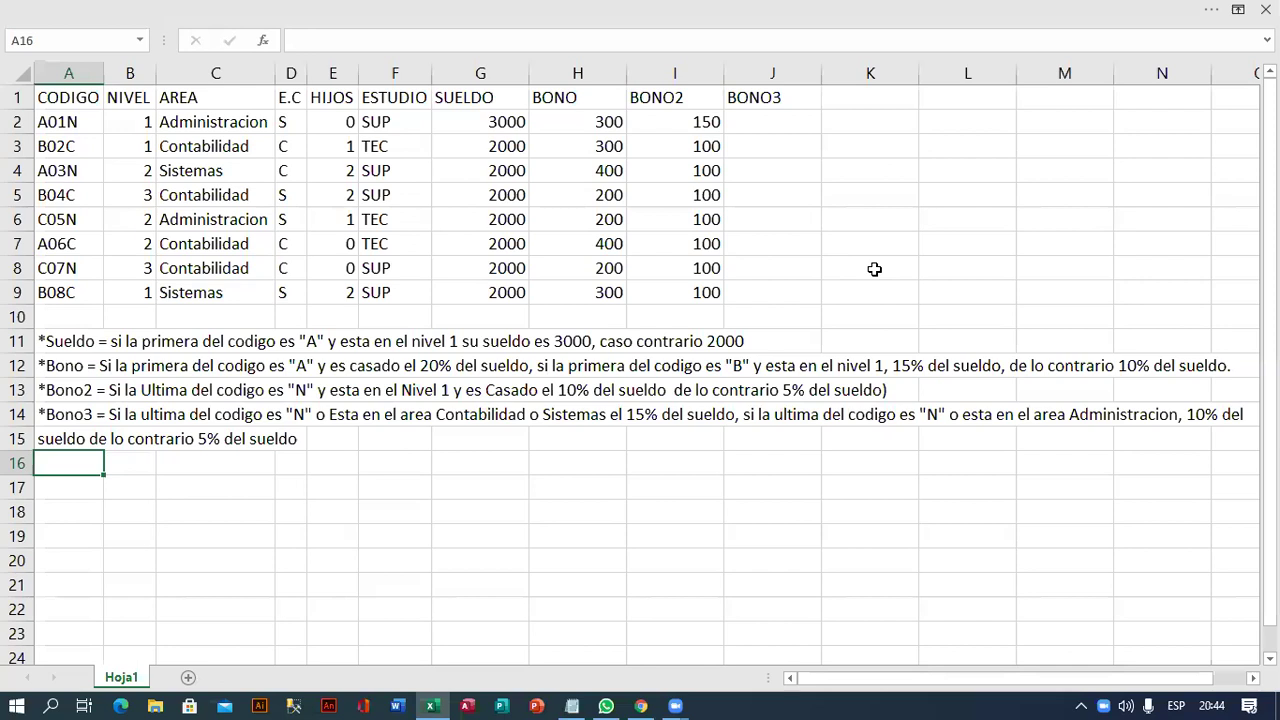
Change the second "N" in the A14 Bono3 note to "C".
{"action": "left_click", "coordinate": [753, 418]}
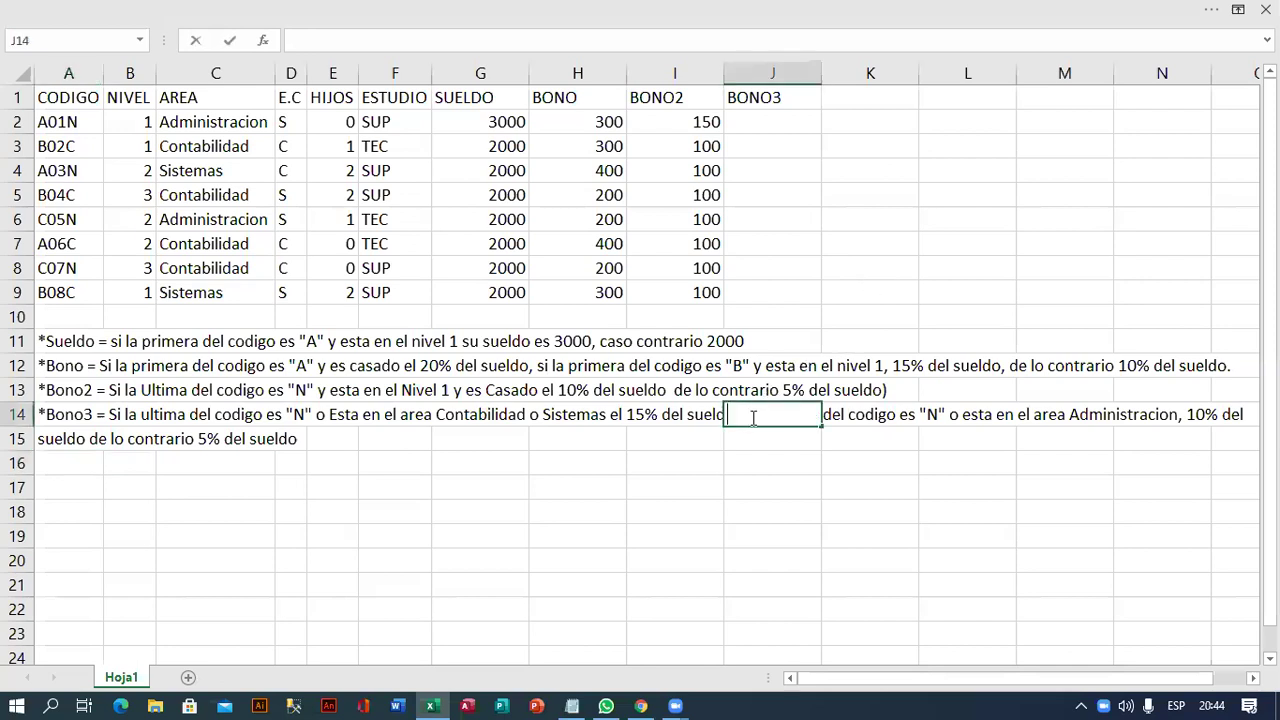
{"action": "left_click", "coordinate": [46, 420]}
{"action": "left_click", "coordinate": [937, 414]}
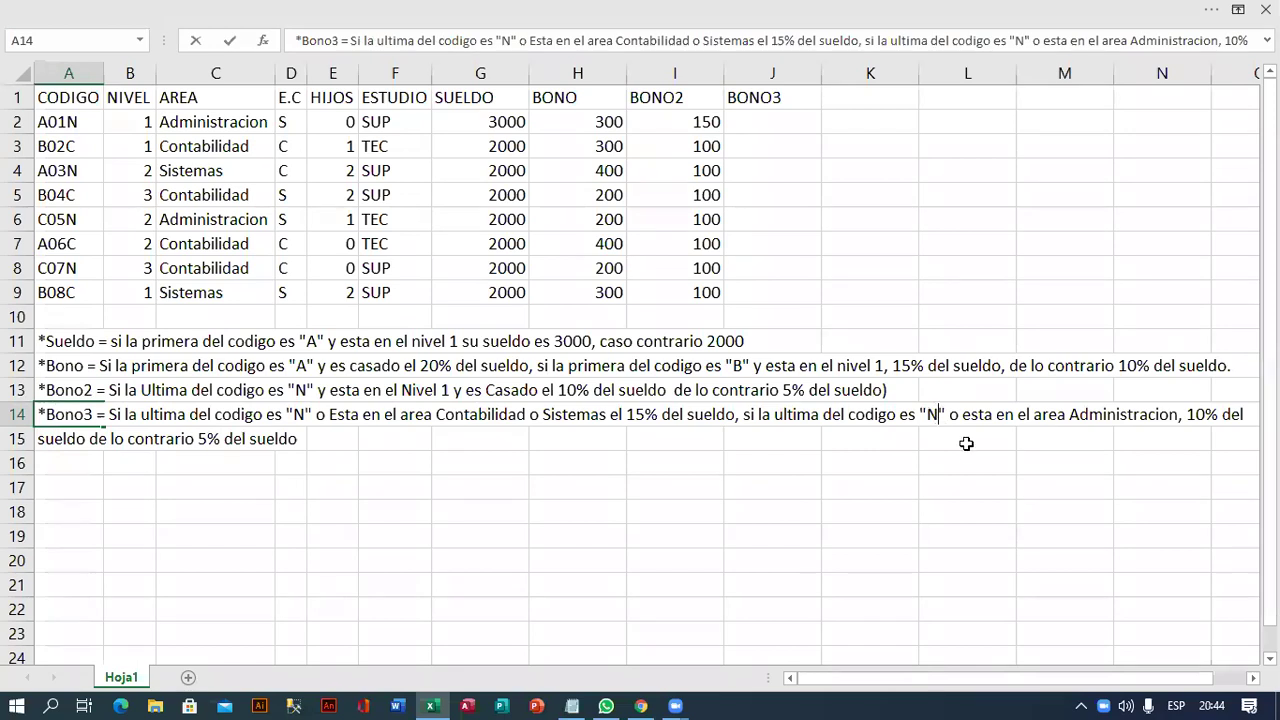
{"action": "key", "text": "BackSpace"}
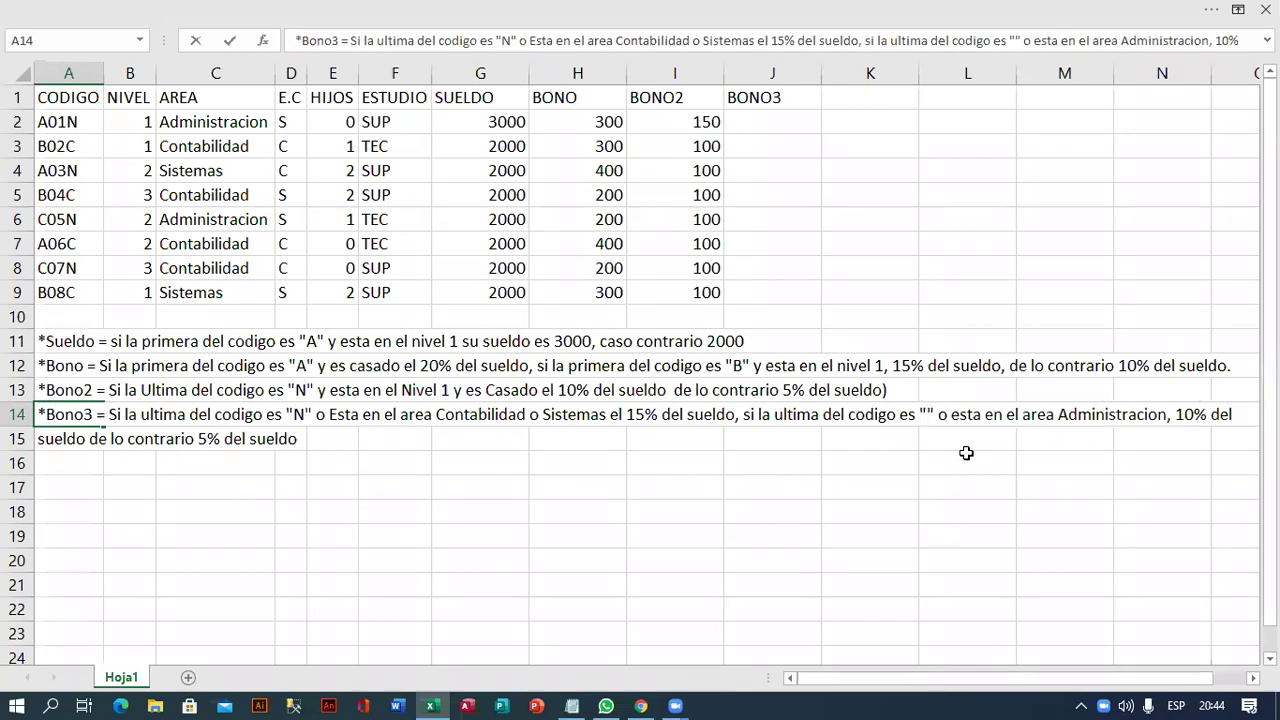
{"action": "type", "text": "C"}
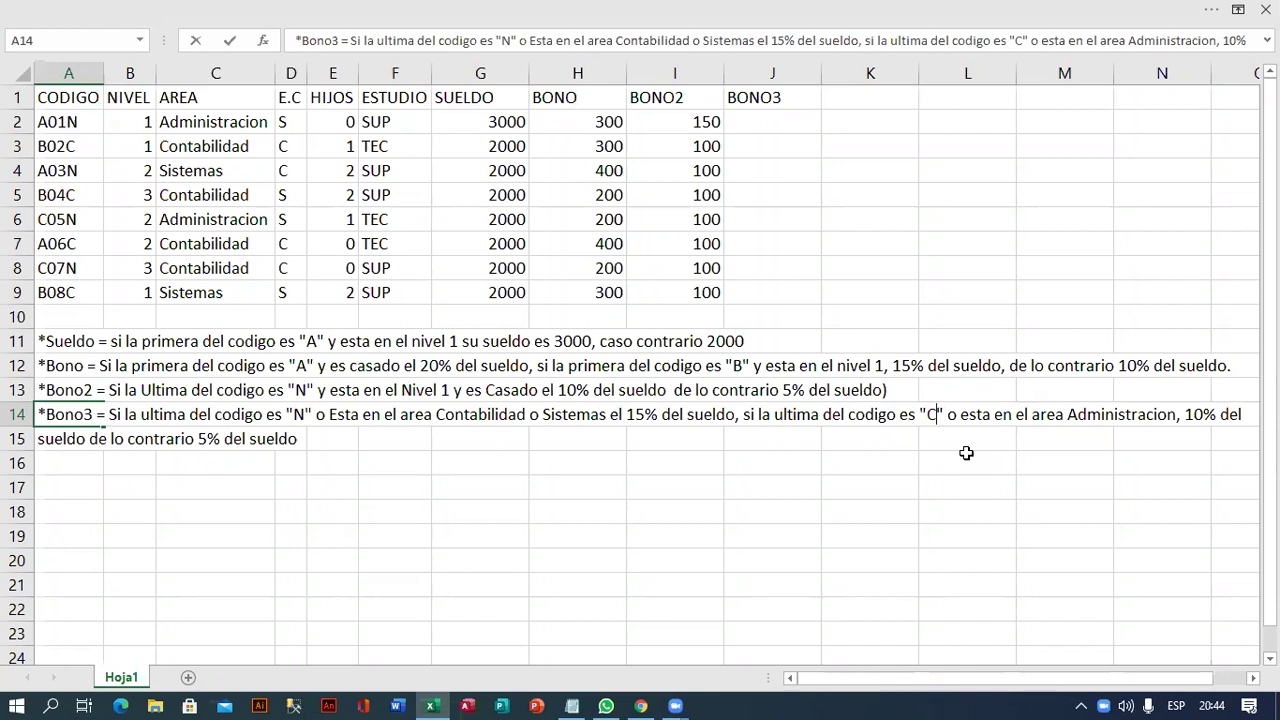
{"action": "key", "text": "Return"}
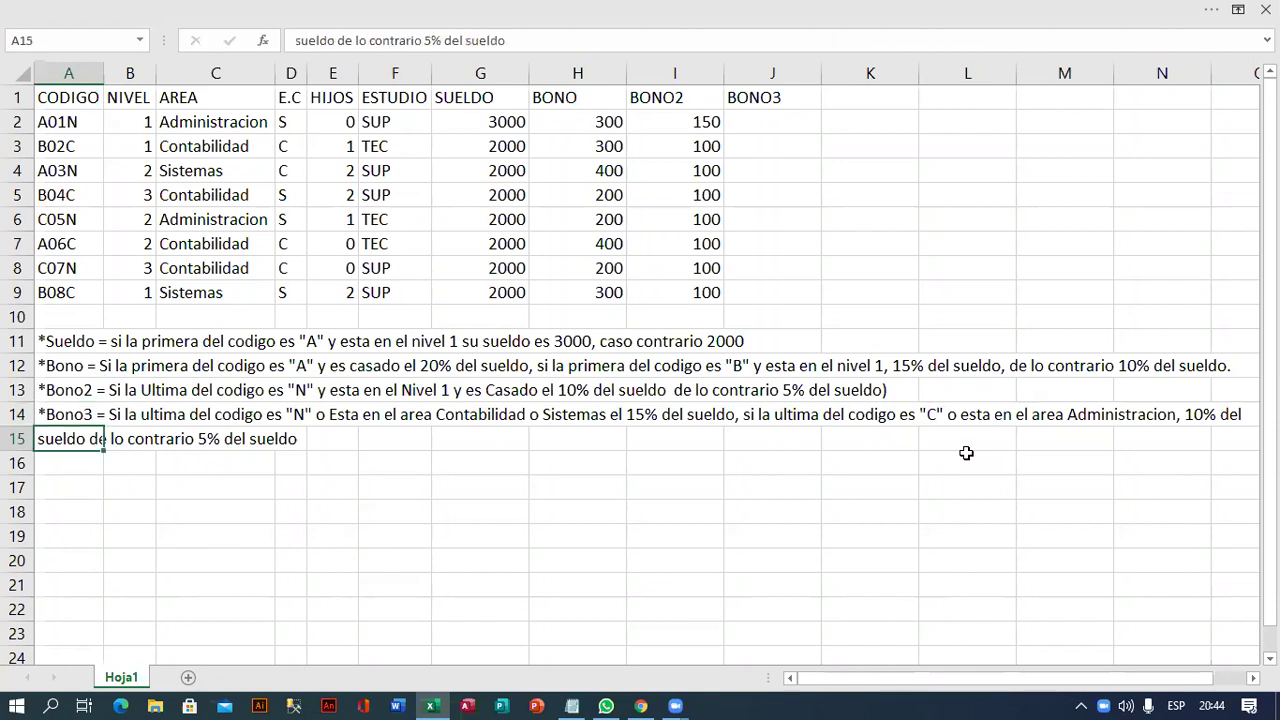
Start the BONO3 formula in J2 with =SI(.
{"action": "left_click", "coordinate": [788, 134]}
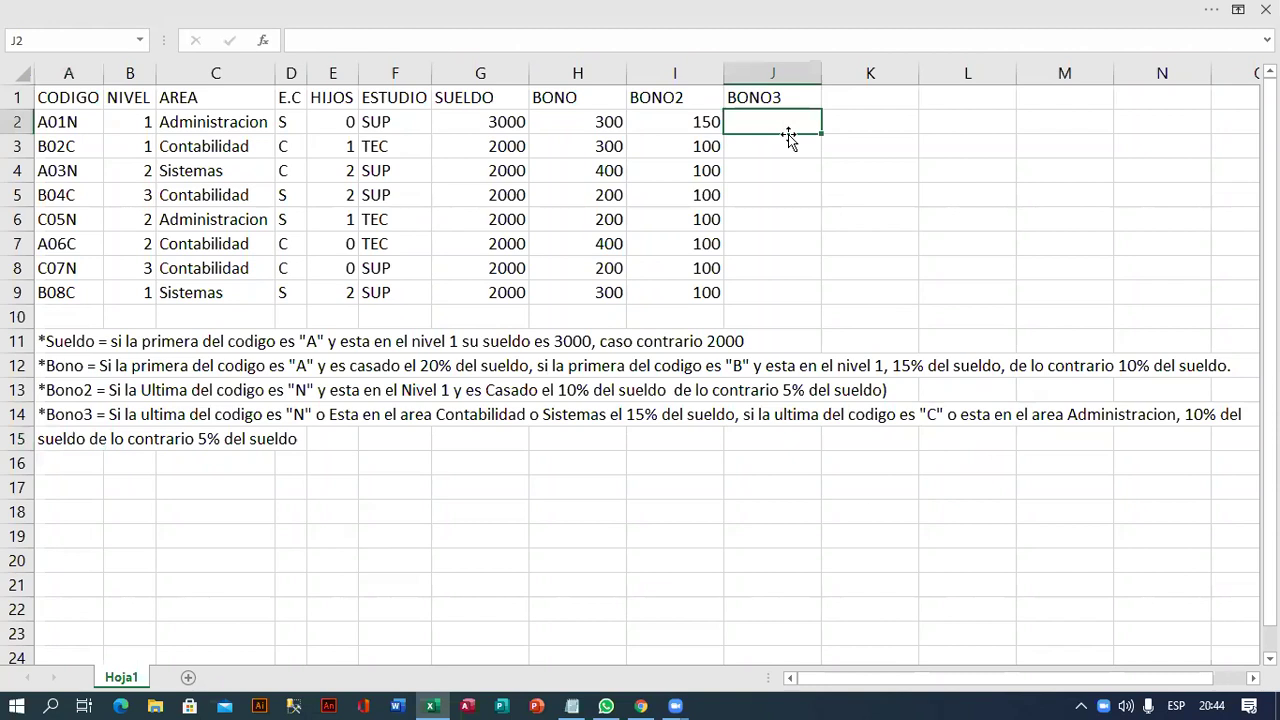
{"action": "type", "text": "="}
{"action": "type", "text": "SI("}
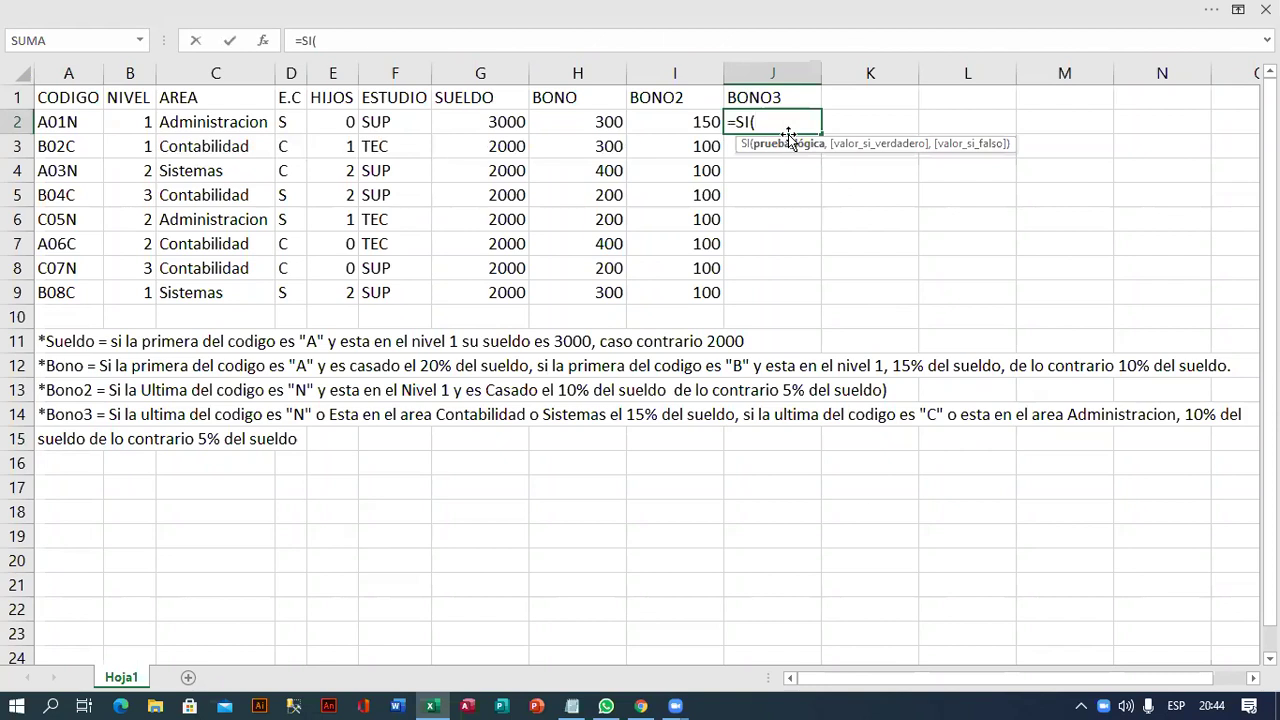
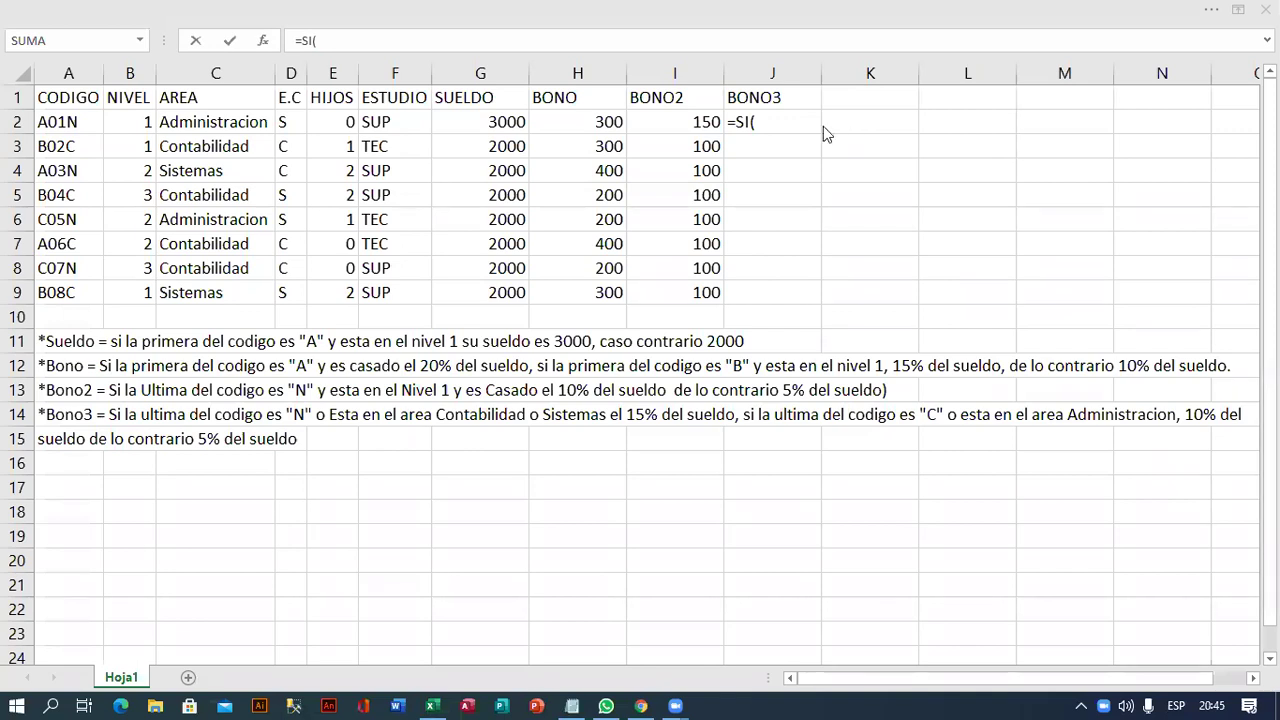
Add the test O(DERECHA(A2,1)="N", C2="Contabilidad", C2="Sistemas") to the J2 formula.
{"action": "left_click", "coordinate": [797, 125]}
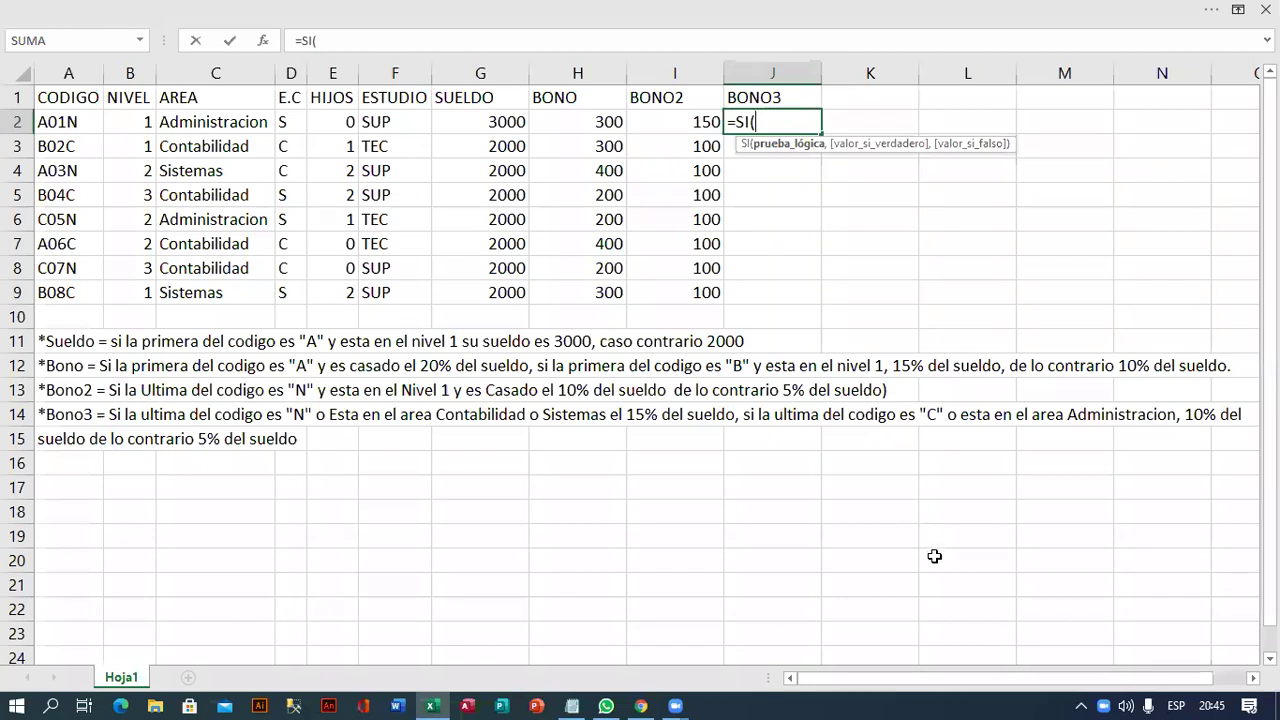
{"action": "type", "text": "O("}
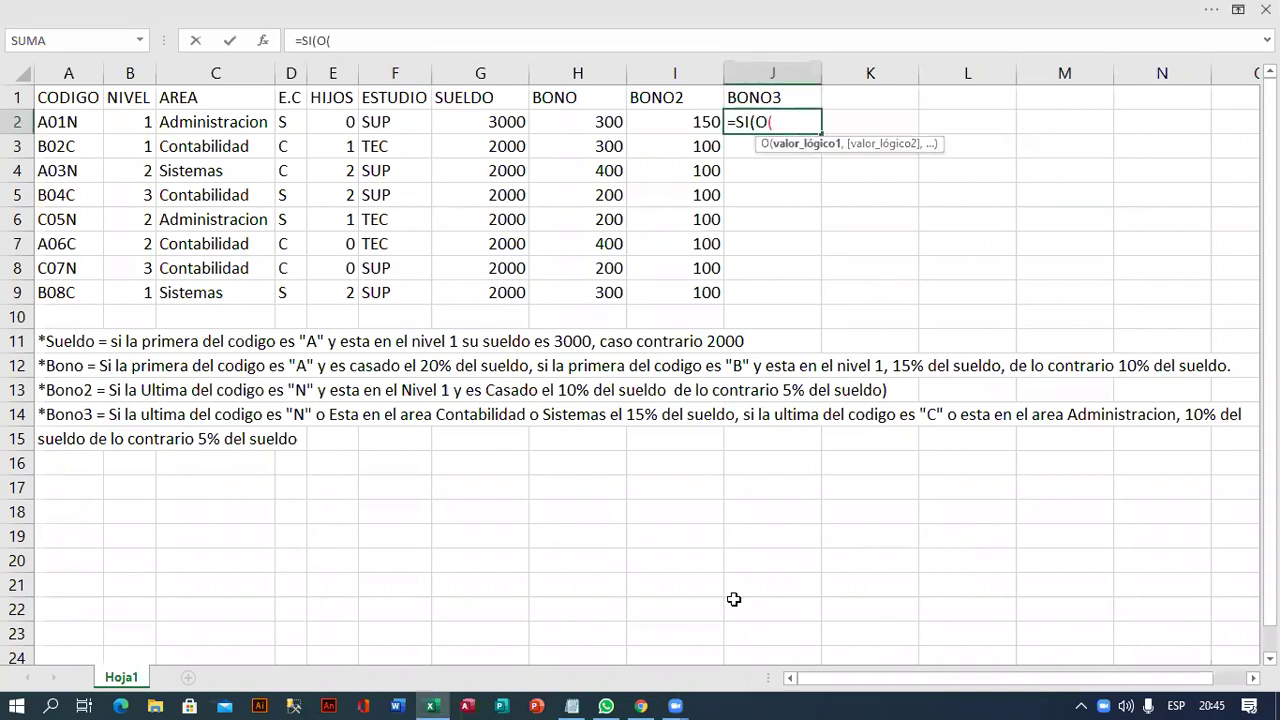
{"action": "type", "text": "dere"}
{"action": "key", "text": "Tab"}
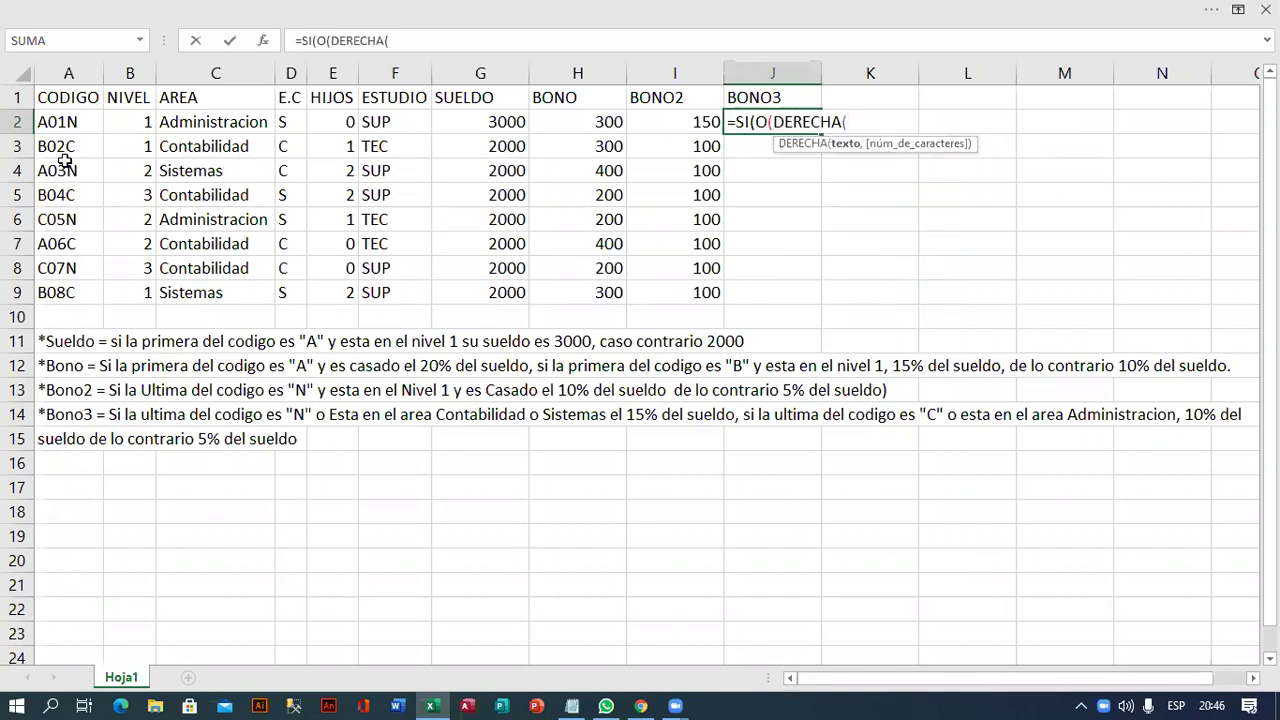
{"action": "left_click", "coordinate": [61, 122]}
{"action": "type", "text": ",1)="}
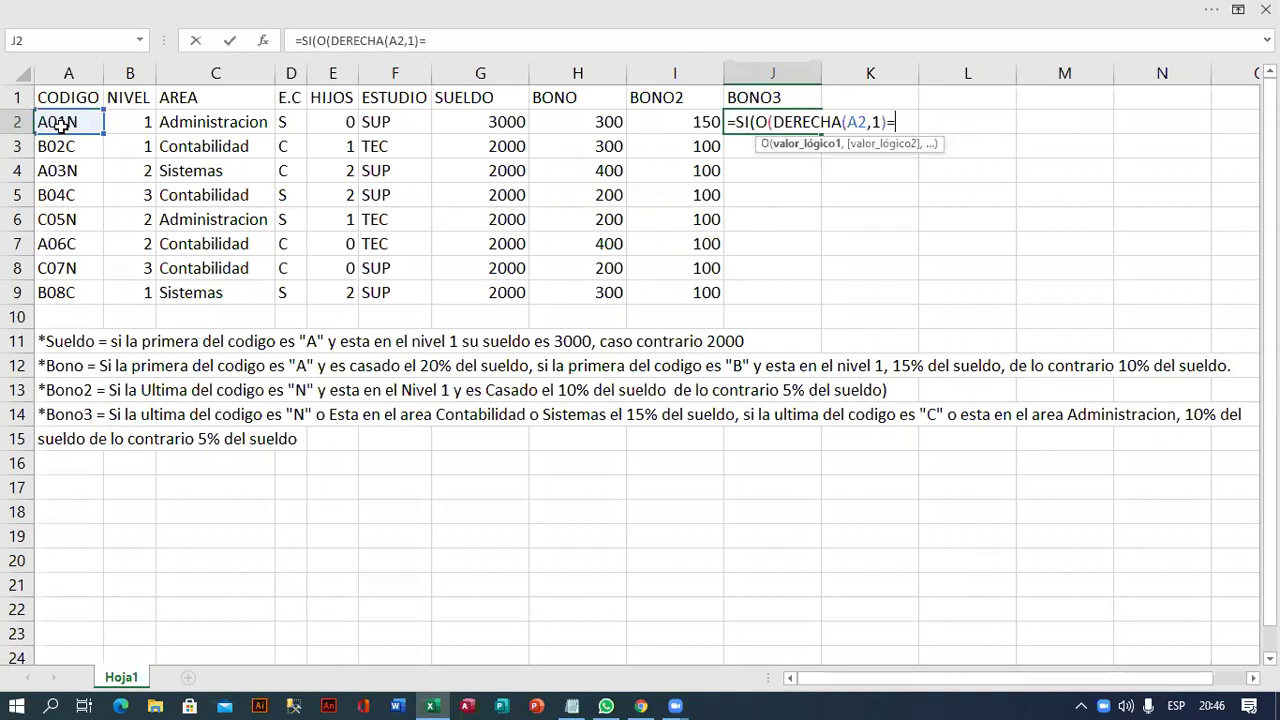
{"action": "type", "text": "\"N\""}
{"action": "type", "text": ","}
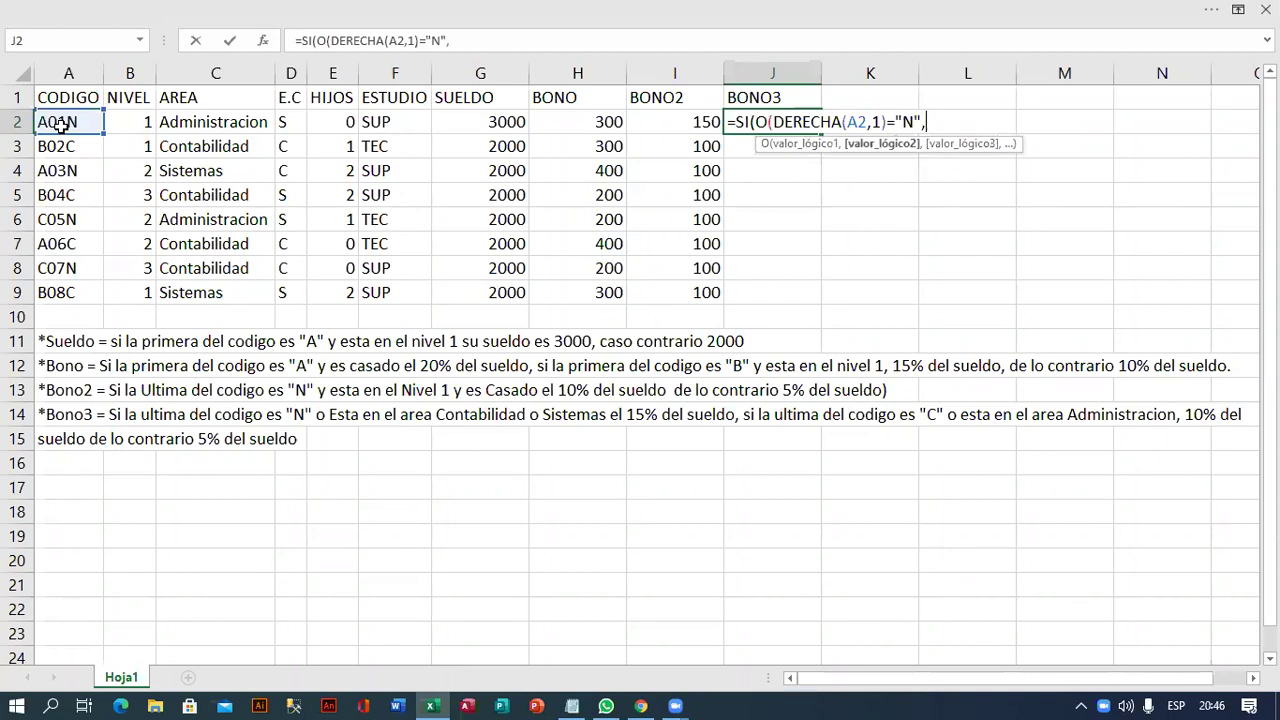
{"action": "left_click", "coordinate": [198, 130]}
{"action": "type", "text": "="}
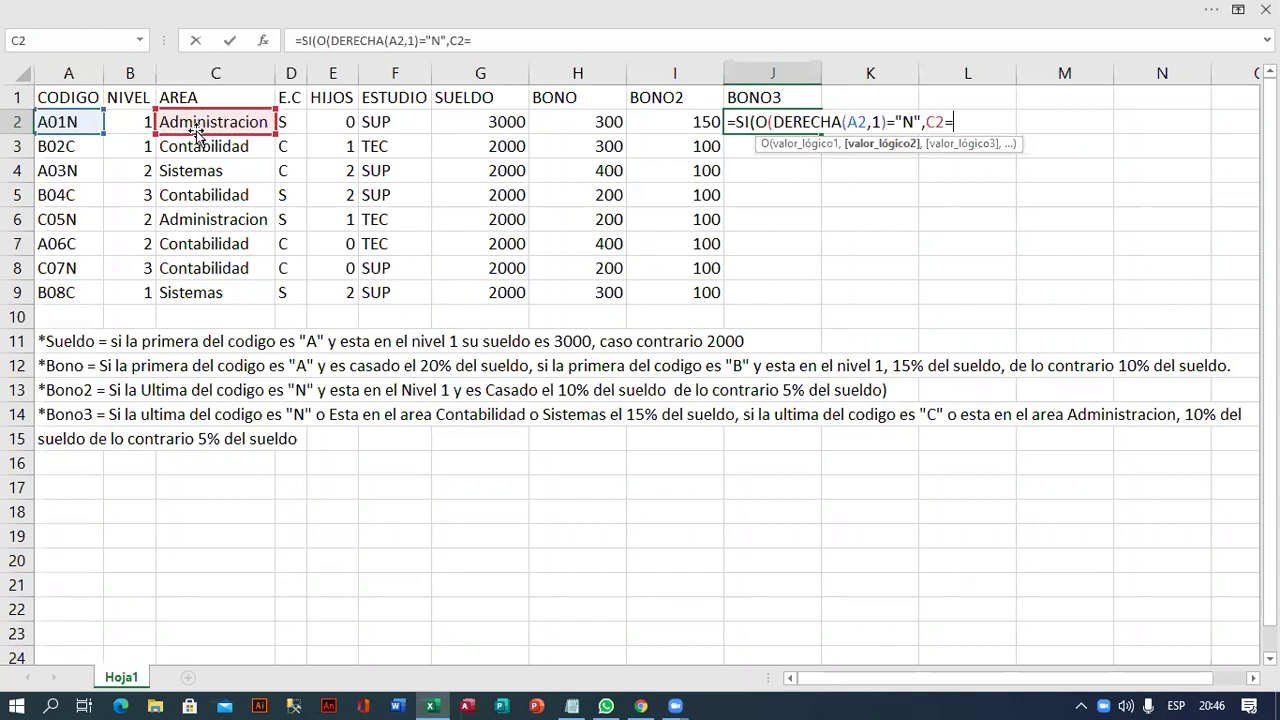
{"action": "type", "text": "\"Contabilidad\""}
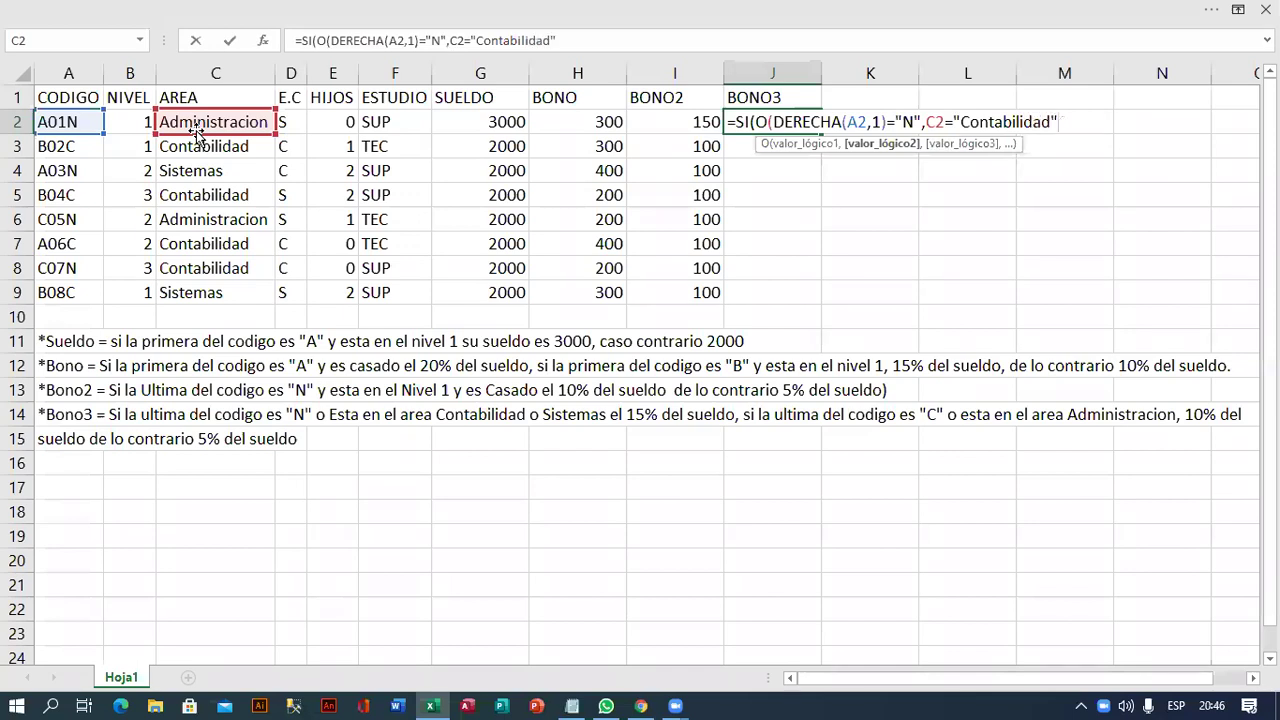
{"action": "type", "text": ","}
{"action": "left_click", "coordinate": [217, 121]}
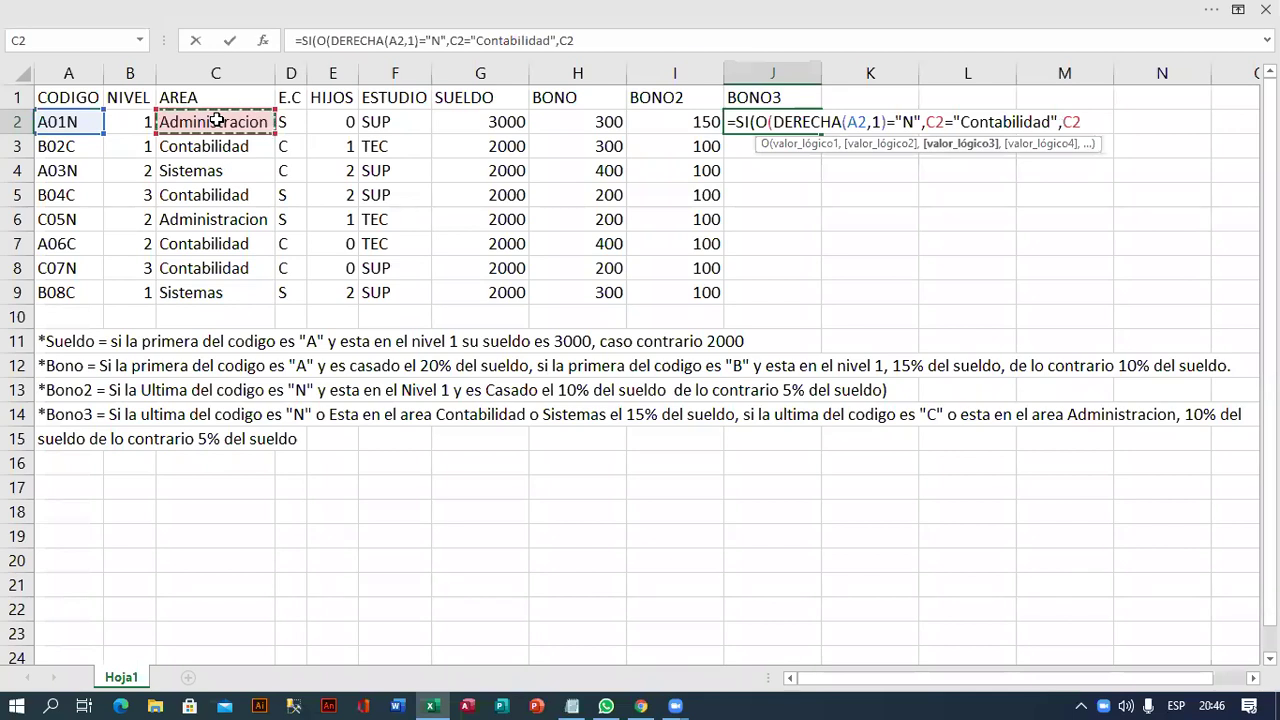
{"action": "type", "text": "=\"Sistemas"}
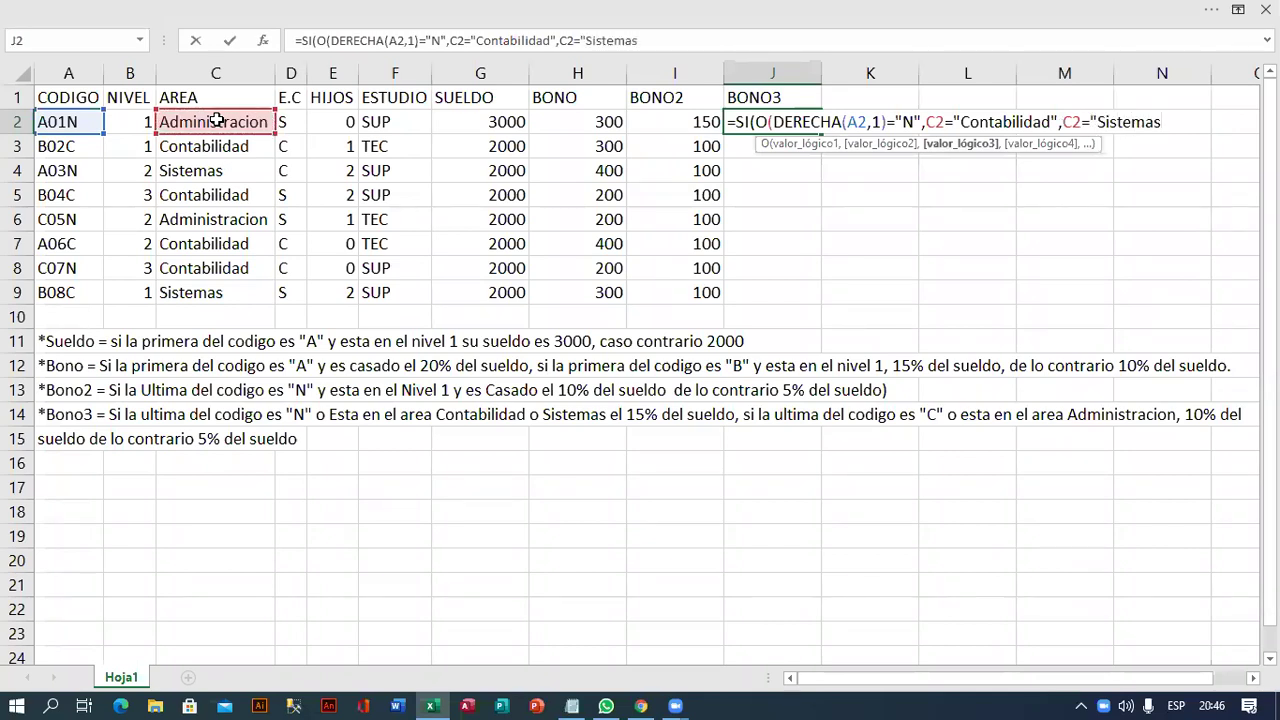
{"action": "type", "text": "\")"}
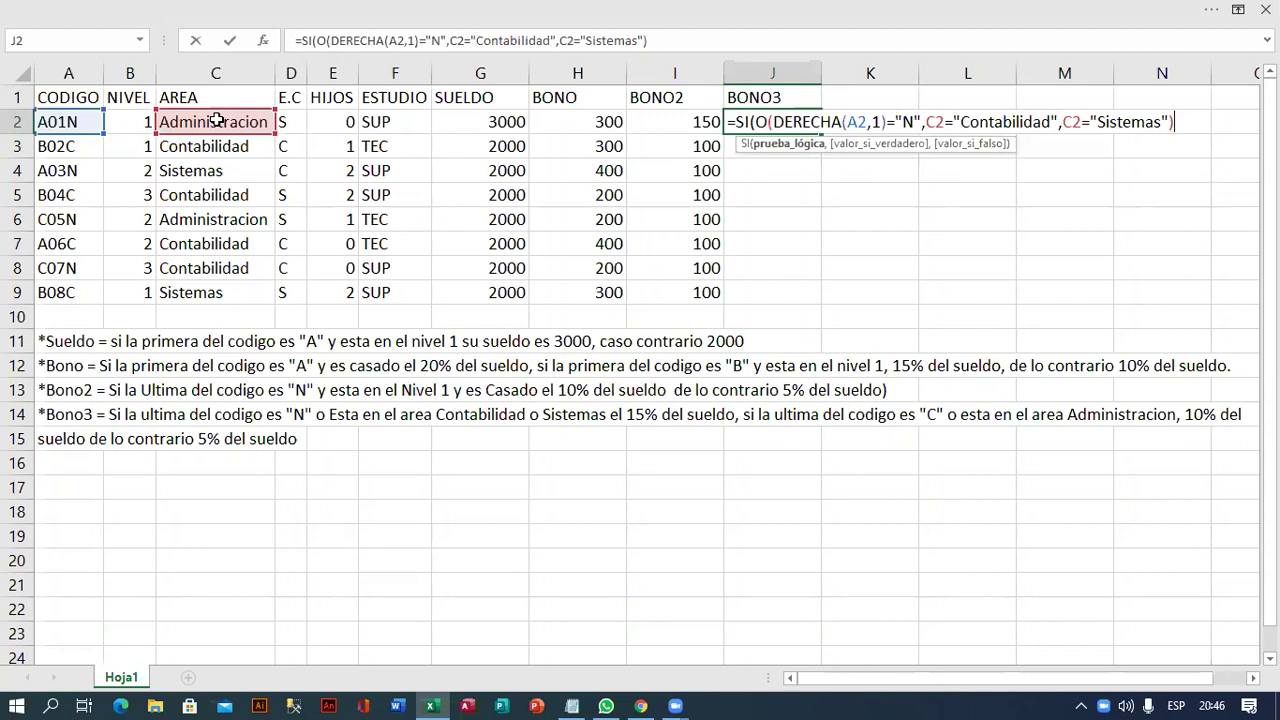
Add 15%*G2 as the J2 formula's true value, followed by a comma.
{"action": "type", "text": ","}
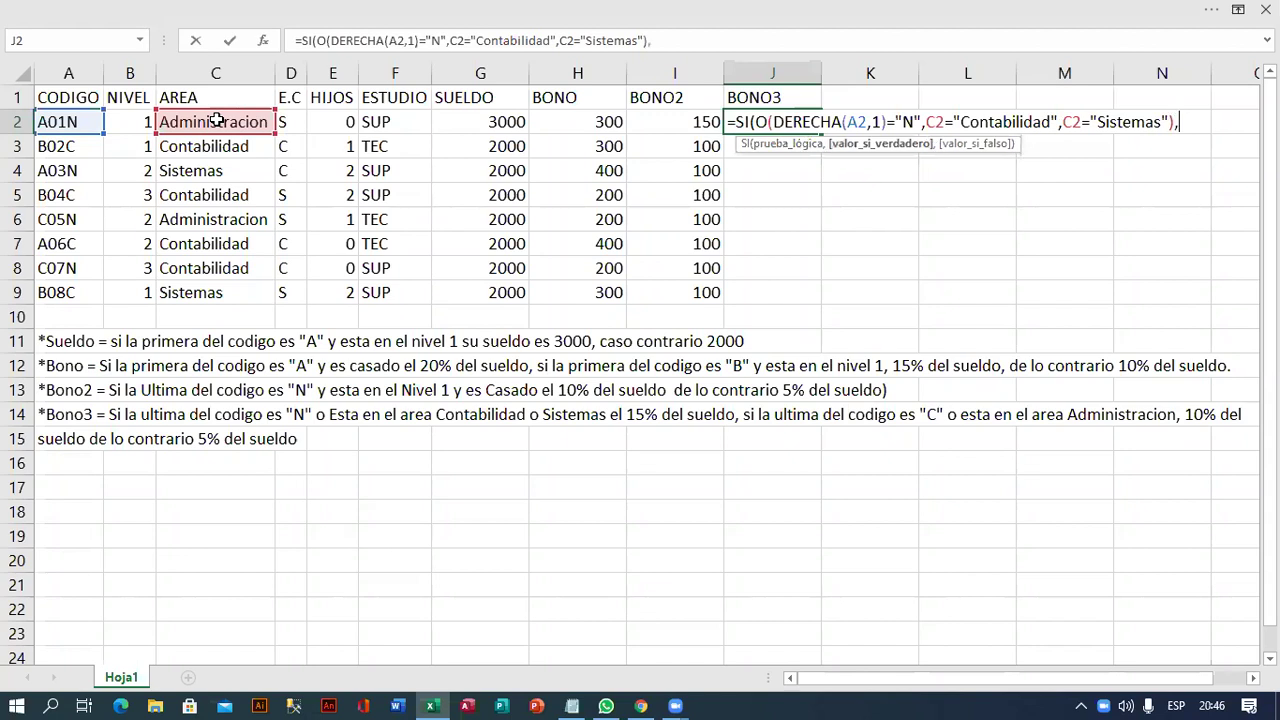
{"action": "type", "text": "15%"}
{"action": "type", "text": "*"}
{"action": "left_click", "coordinate": [462, 121]}
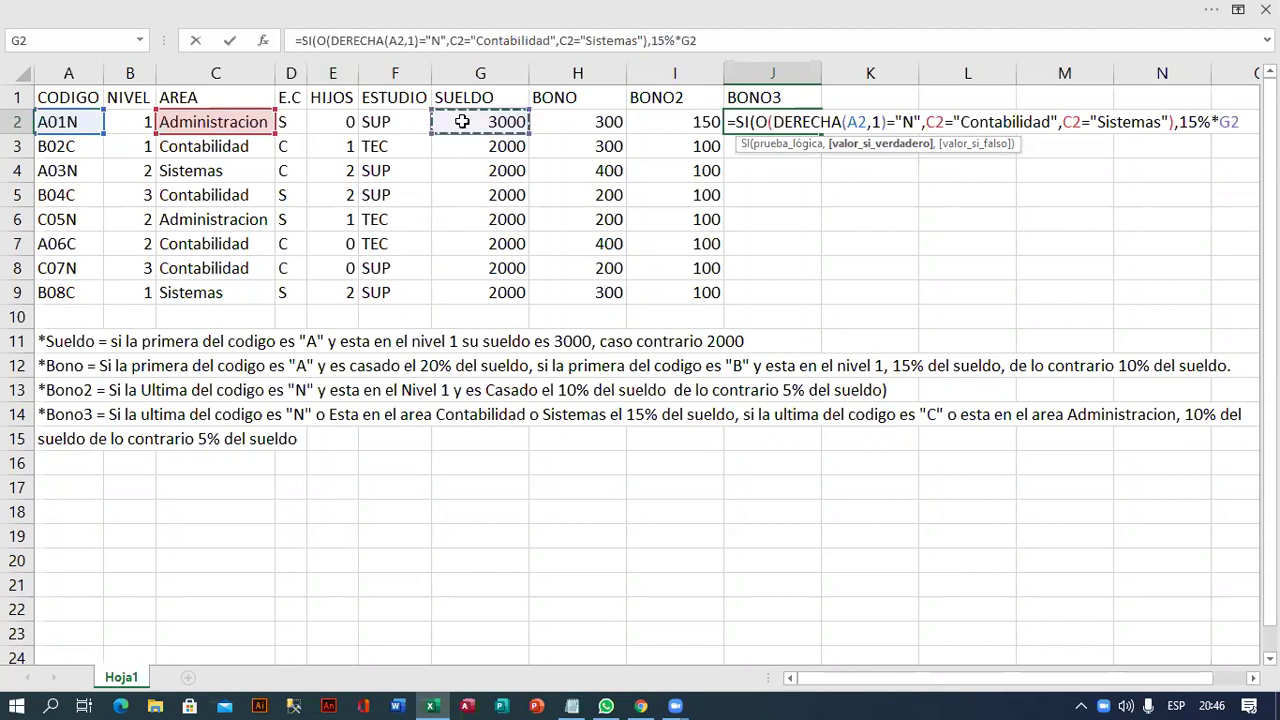
{"action": "type", "text": ","}
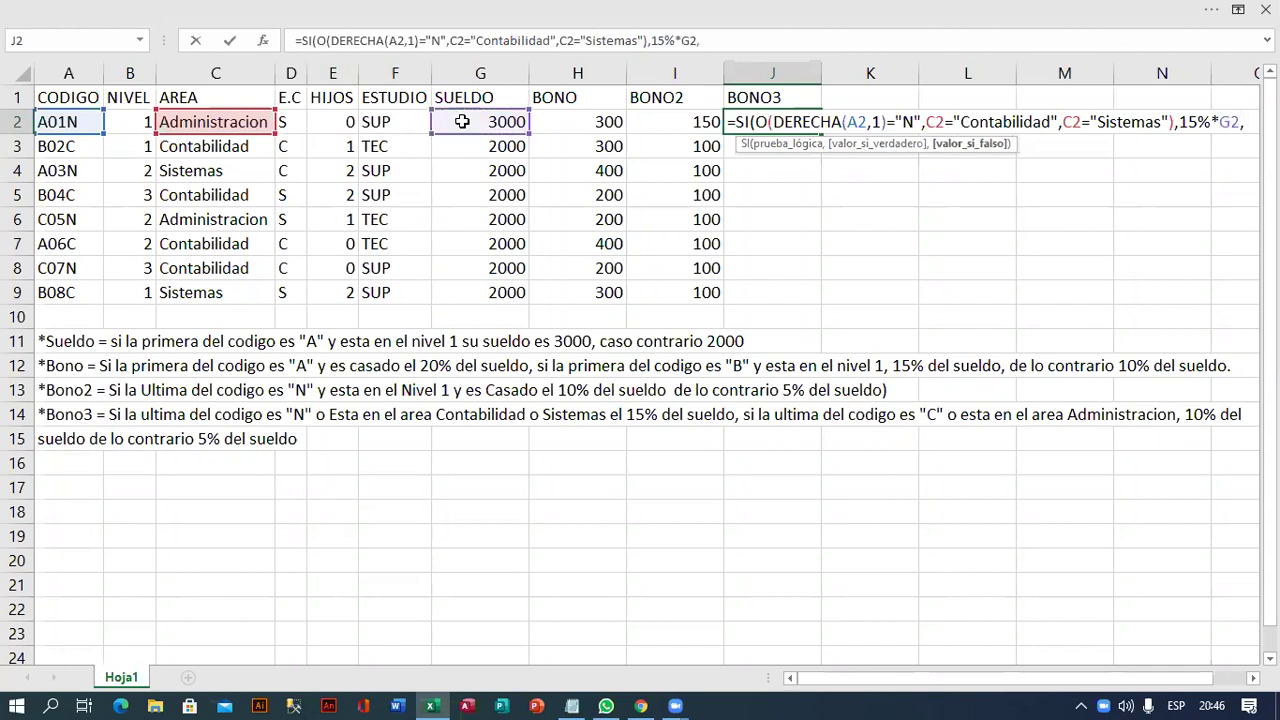
{"action": "left_click", "coordinate": [726, 45]}
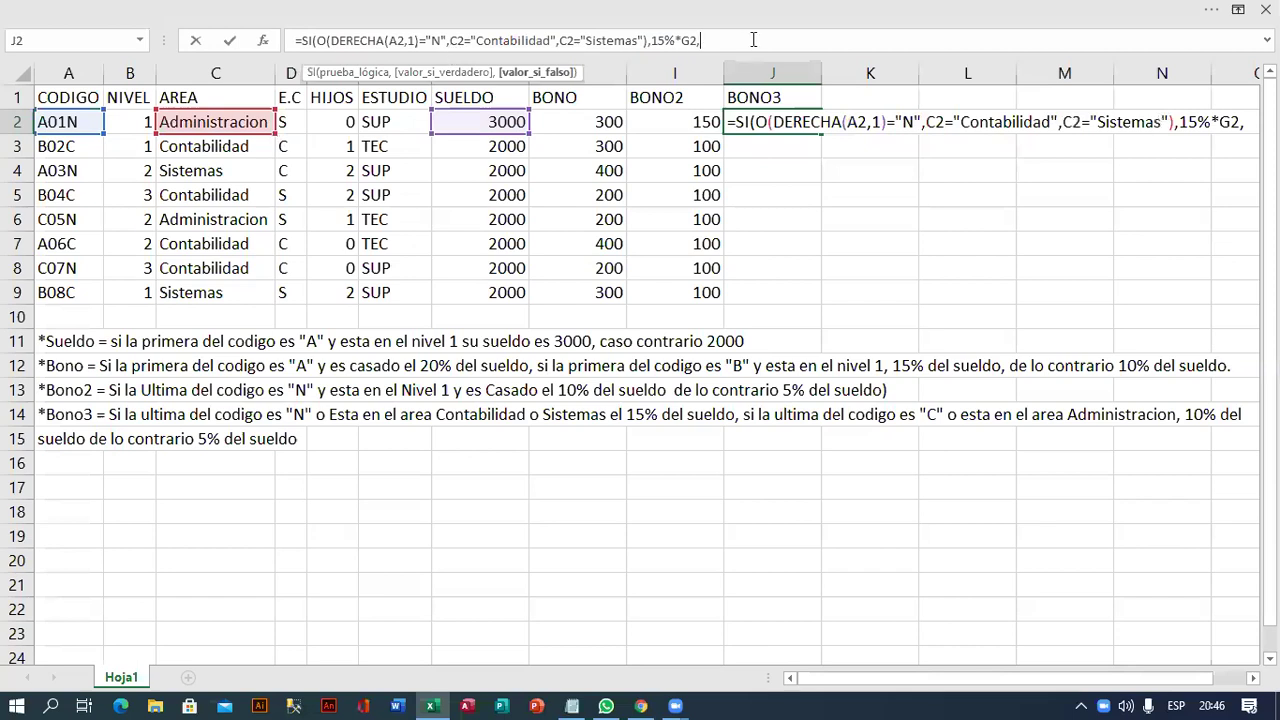
Start the false branch with a nested SI(O(DERECHA(A2,1) test on the code's last letter.
{"action": "type", "text": "SI("}
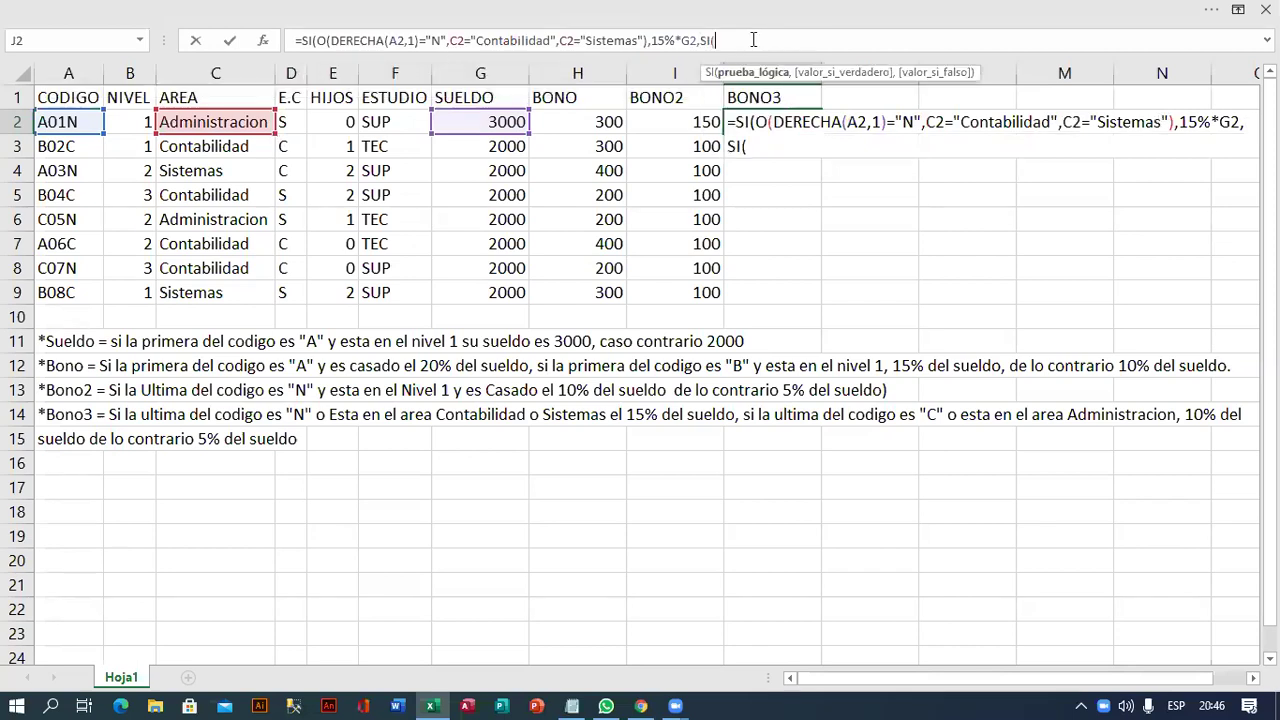
{"action": "type", "text": "dere"}
{"action": "key", "text": "Tab"}
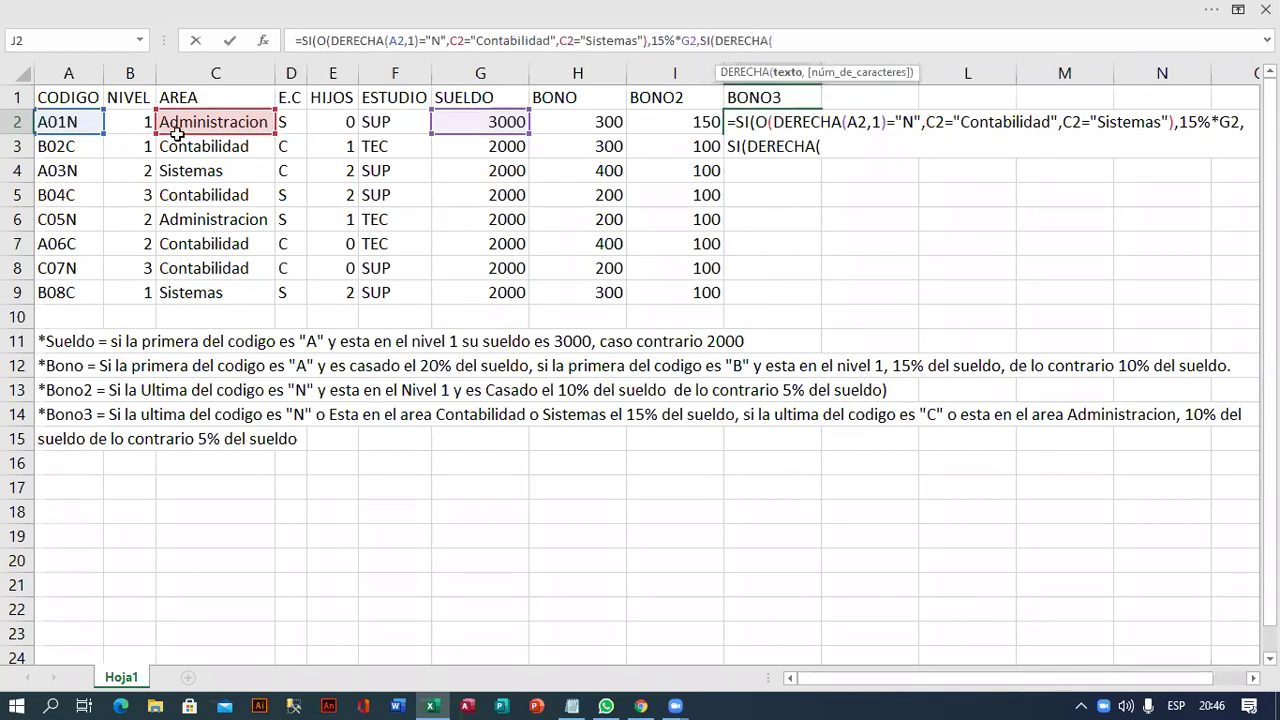
{"action": "left_click", "coordinate": [68, 122]}
{"action": "type", "text": ","}
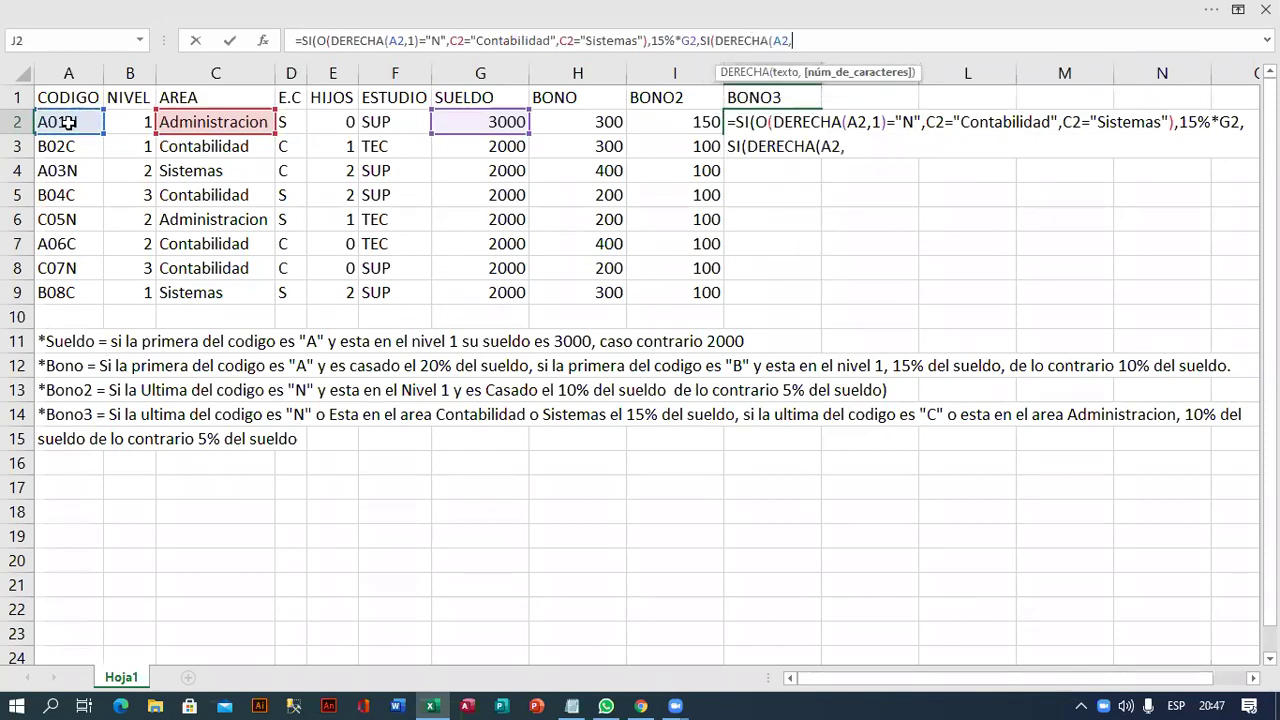
{"action": "type", "text": "1"}
{"action": "type", "text": ")"}
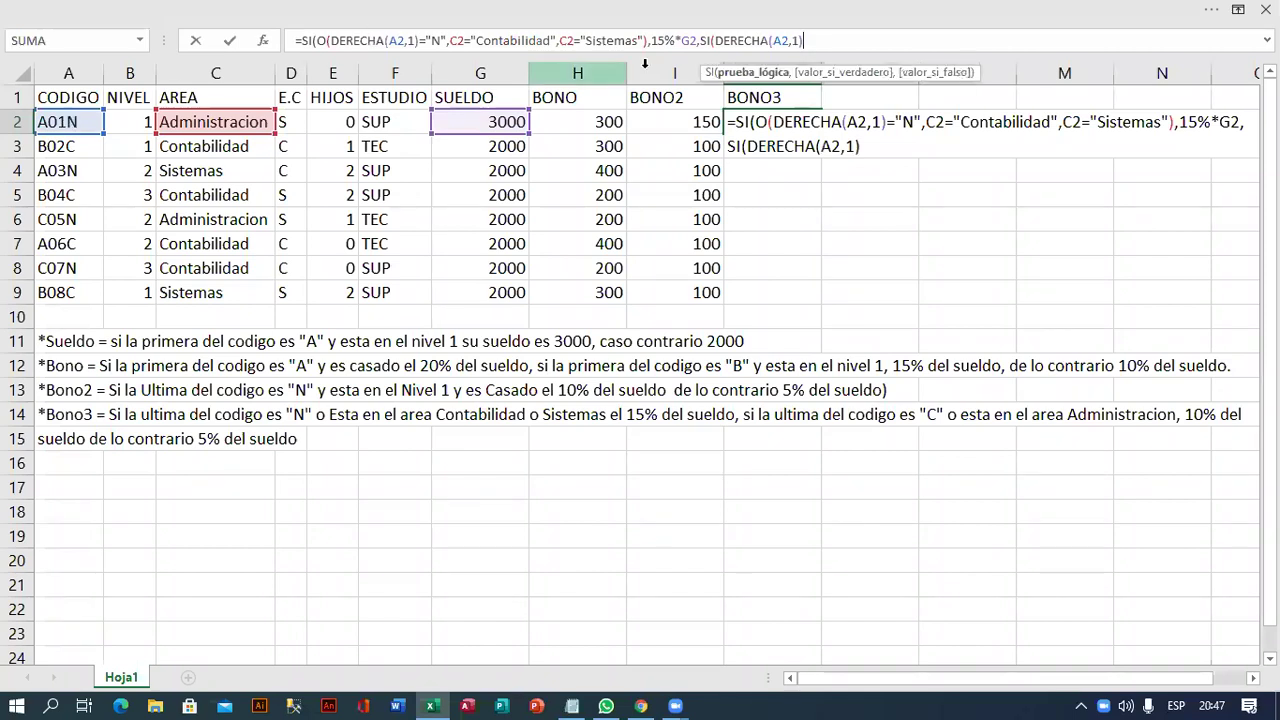
{"action": "left_click", "coordinate": [712, 43]}
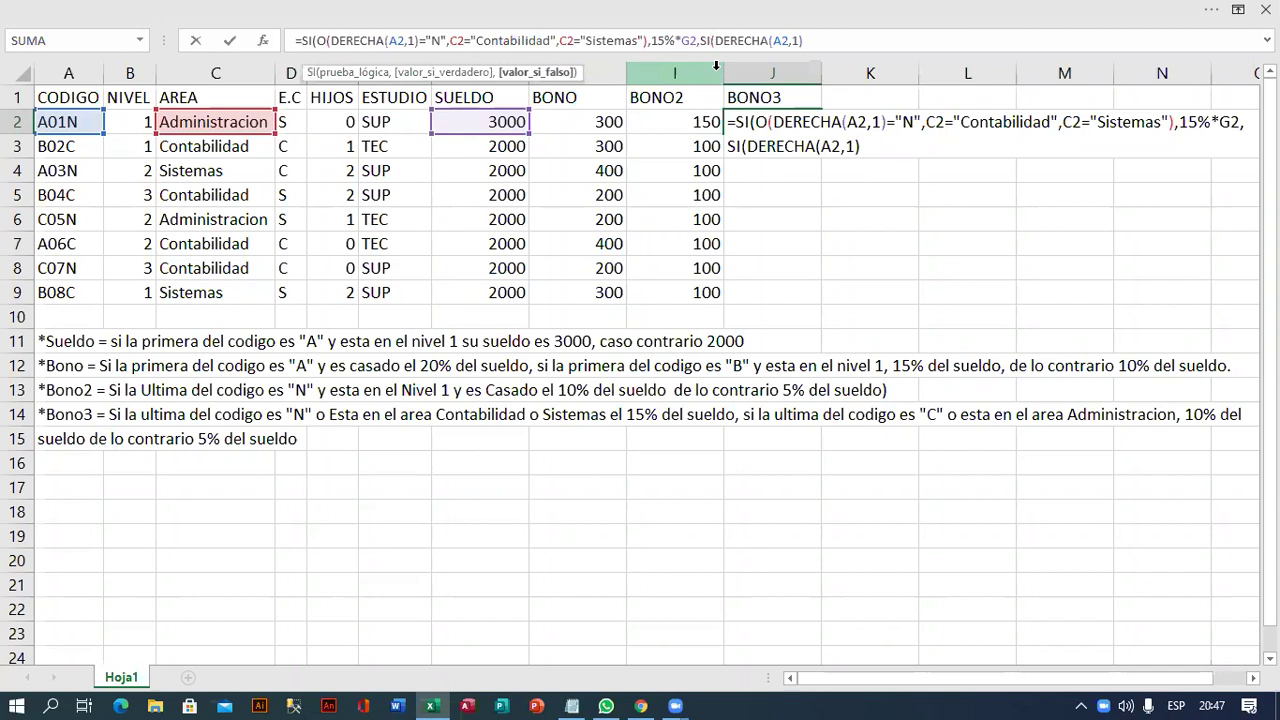
{"action": "type", "text": "(o("}
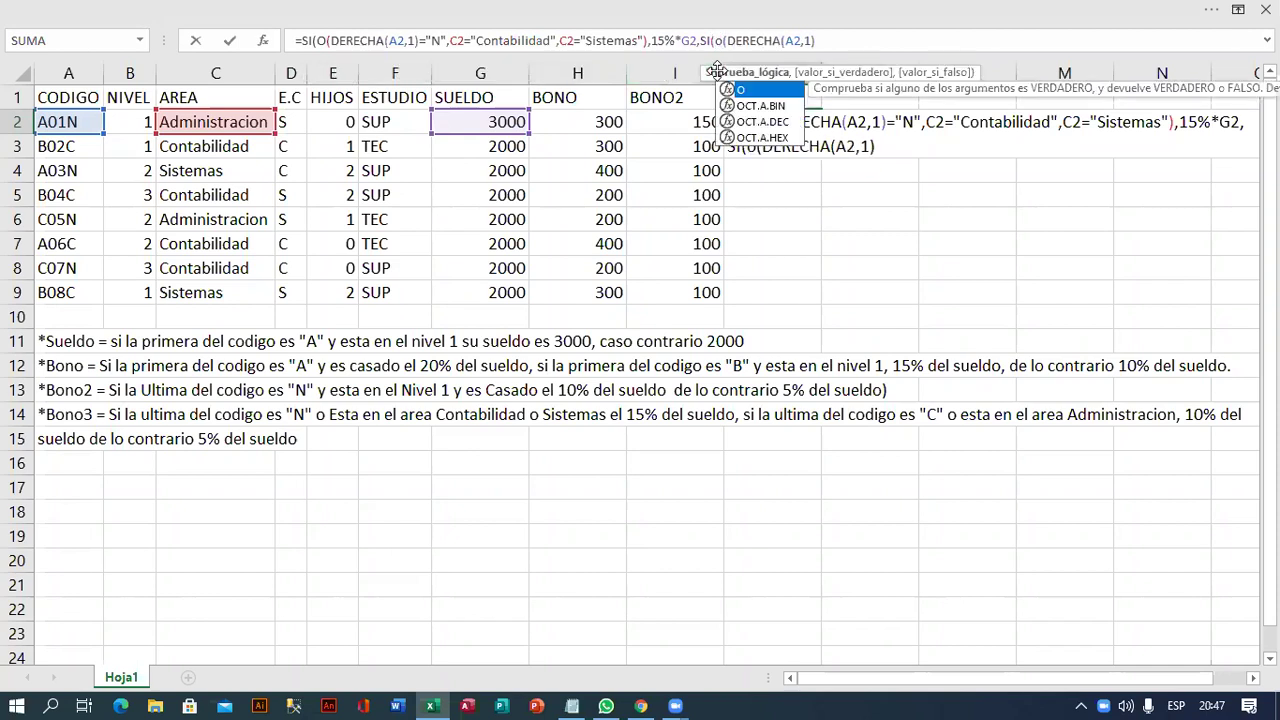
{"action": "key", "text": "Escape"}
{"action": "key", "text": "BackSpace"}
{"action": "type", "text": "o"}
{"action": "key", "text": "Tab"}
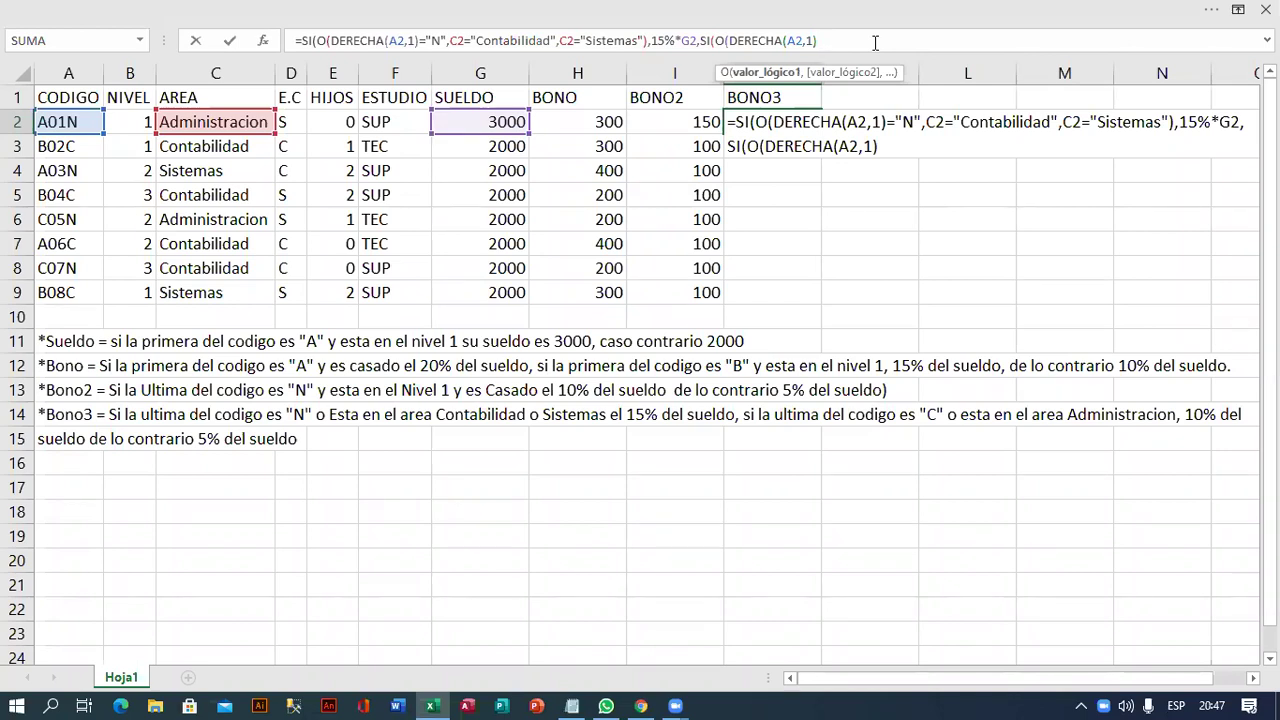
Complete the nested test: code ending in "N" or C2="Administracion".
{"action": "type", "text": "="}
{"action": "type", "text": "\"N\","}
{"action": "type", "text": "C2"}
{"action": "key", "text": "BackSpace"}
{"action": "type", "text": "\""}
{"action": "type", "text": ","}
{"action": "left_click", "coordinate": [222, 121]}
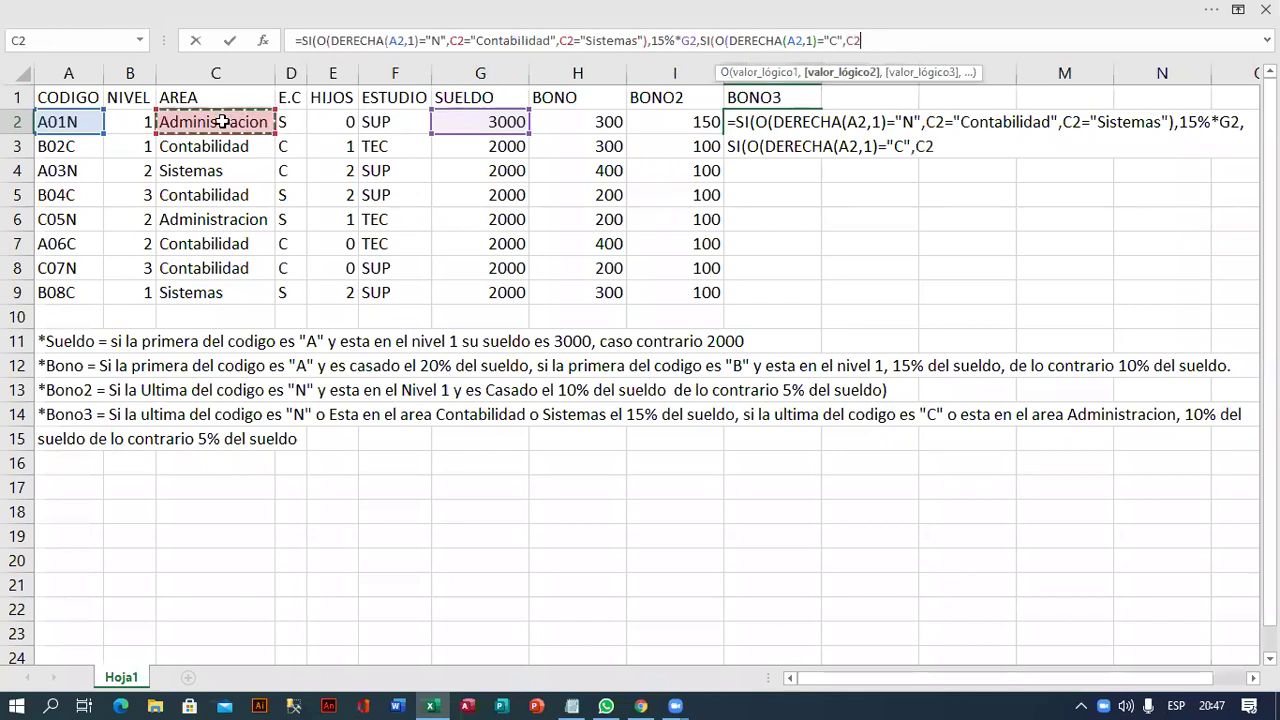
{"action": "type", "text": "=\"Administracion\""}
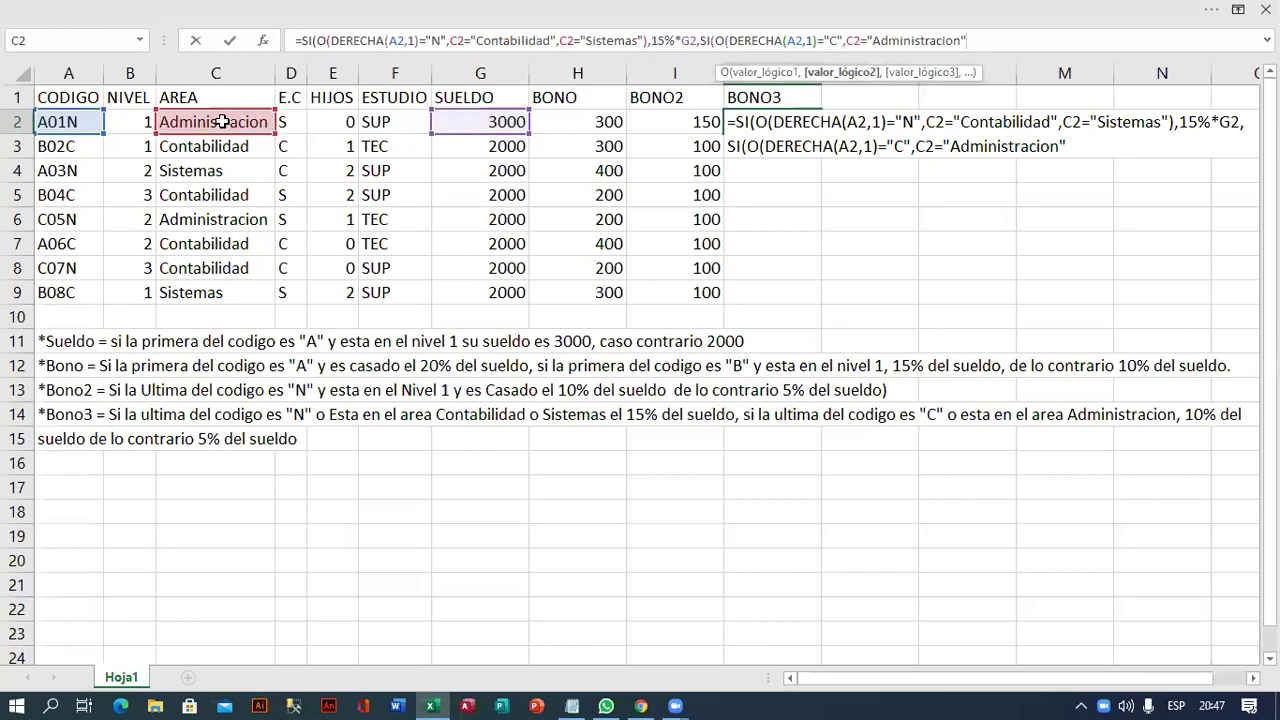
{"action": "type", "text": ")"}
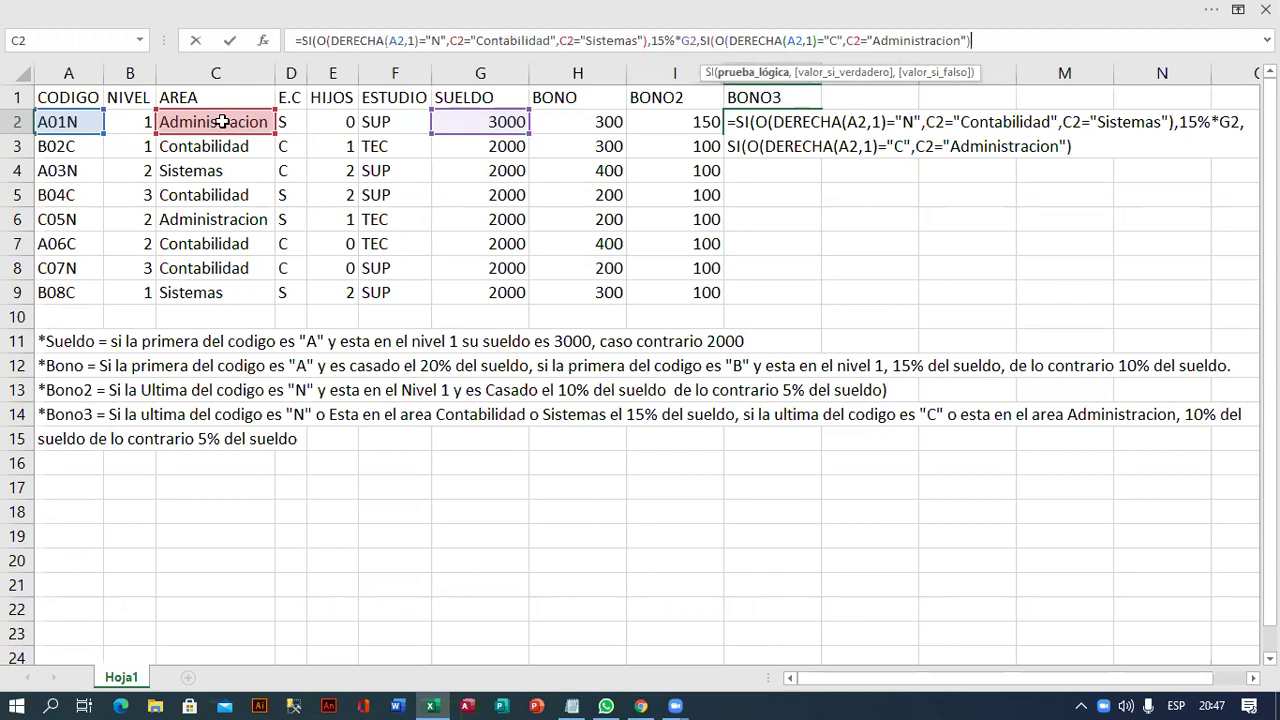
Return 10%*G2 when the nested test holds, otherwise 5*G2, close both SI functions and commit.
{"action": "type", "text": ","}
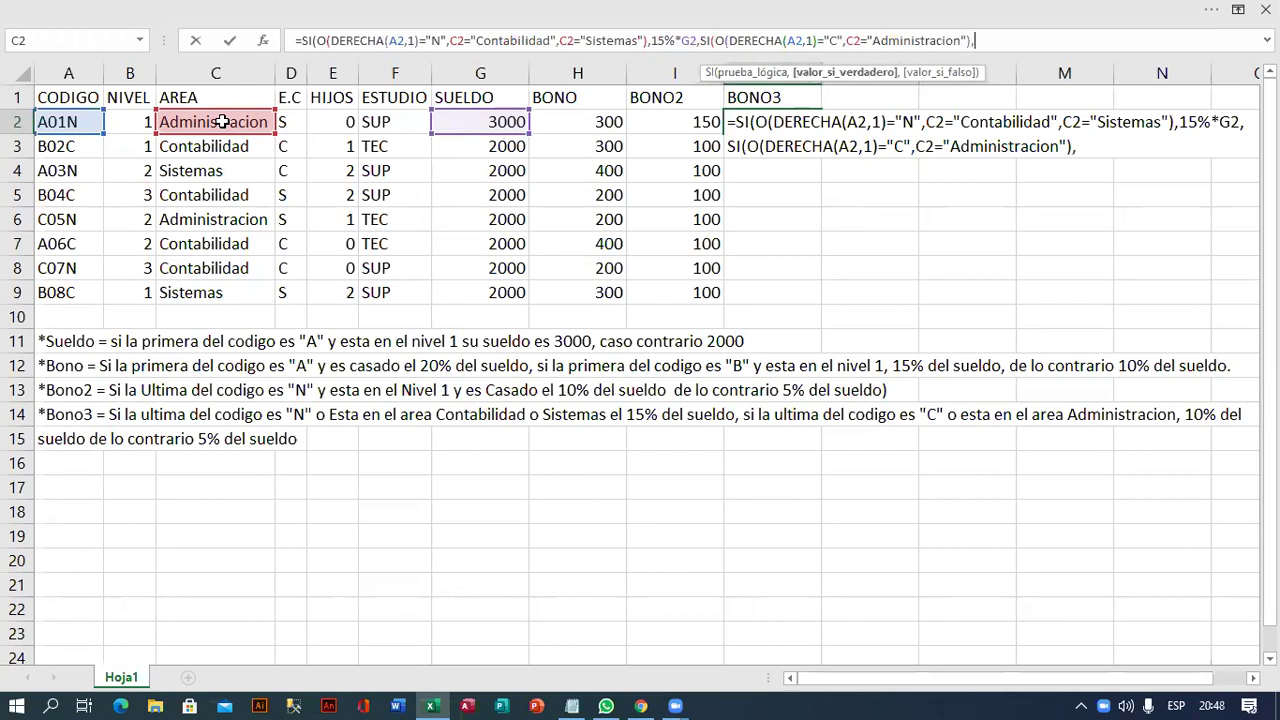
{"action": "type", "text": "10%*"}
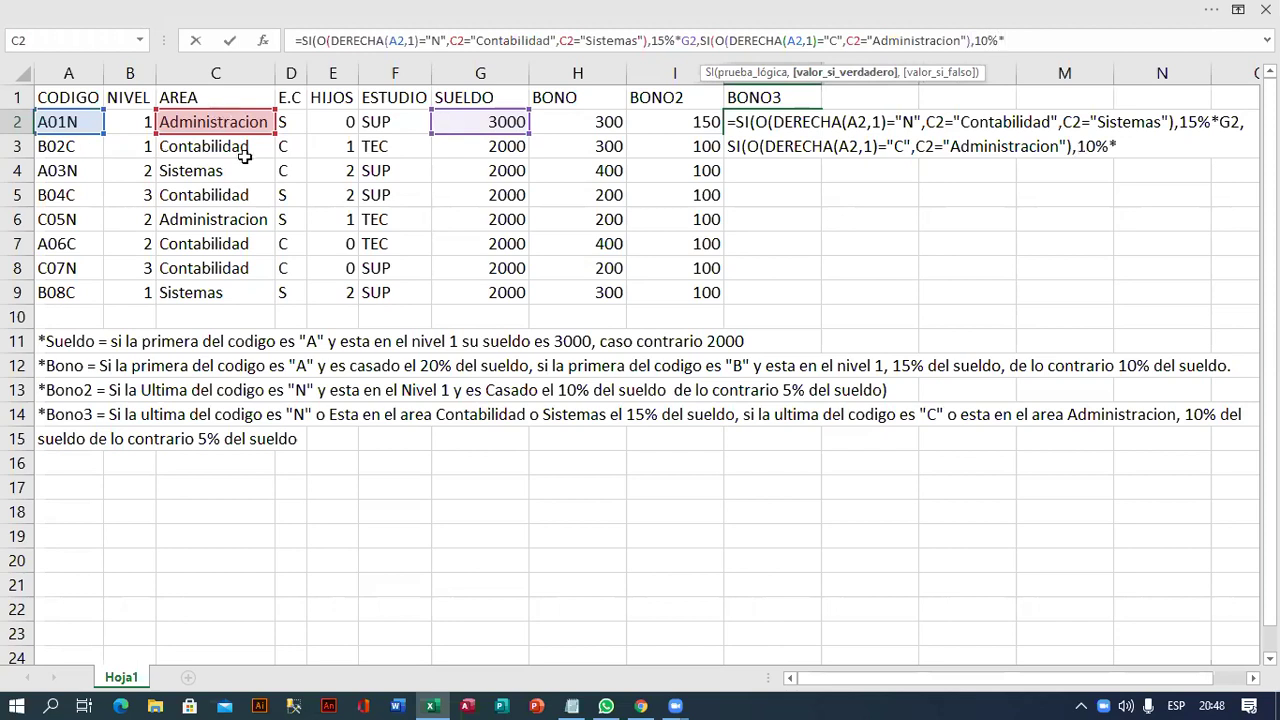
{"action": "left_click", "coordinate": [494, 122]}
{"action": "type", "text": ","}
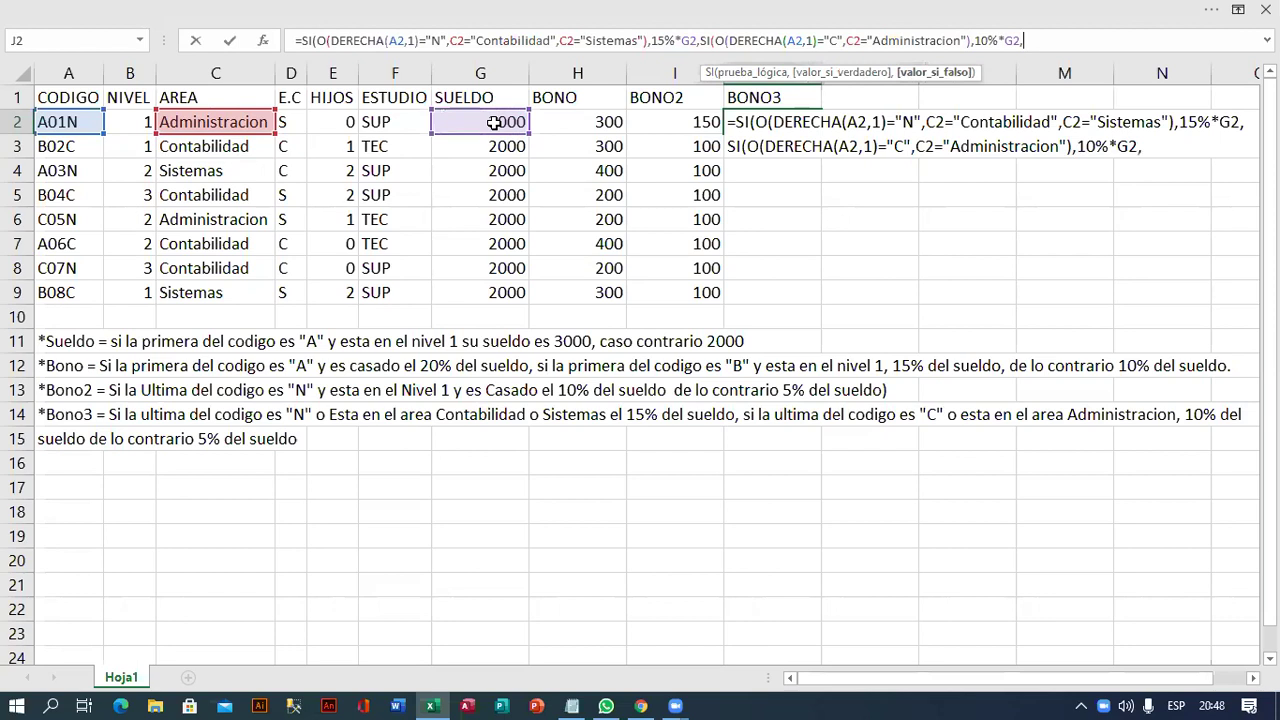
{"action": "type", "text": "5*"}
{"action": "left_click", "coordinate": [494, 122]}
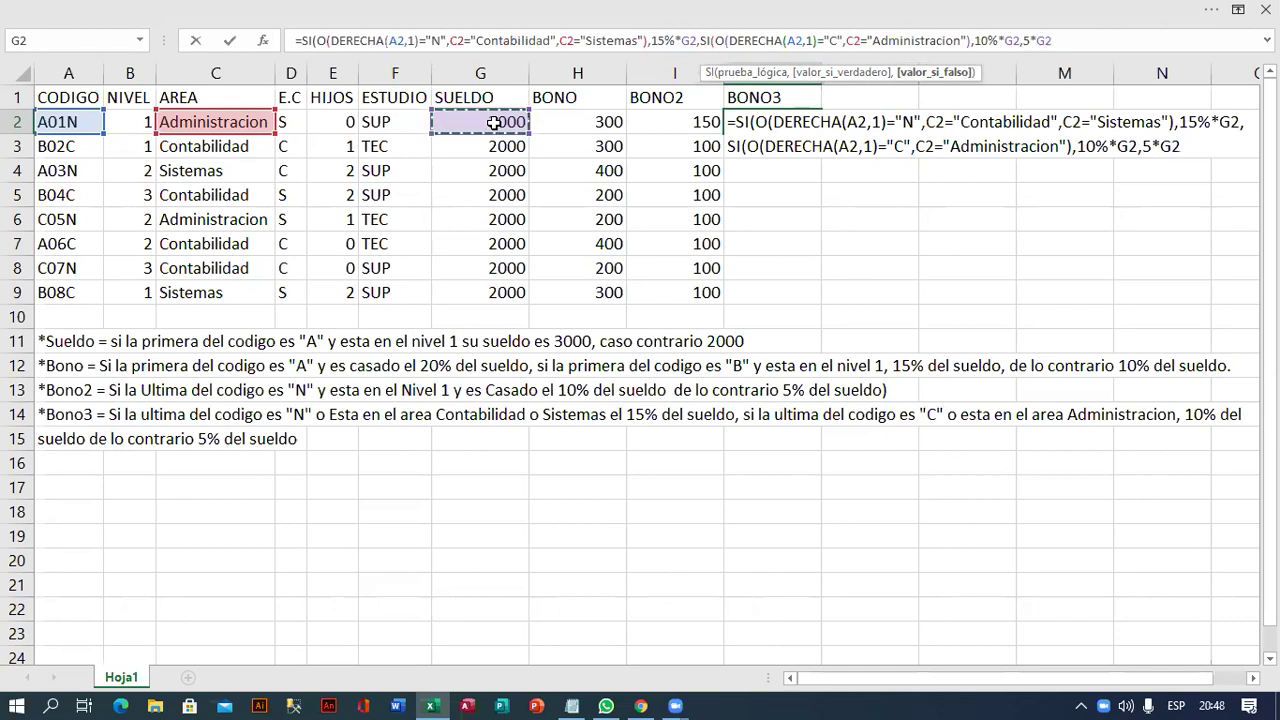
{"action": "type", "text": "))"}
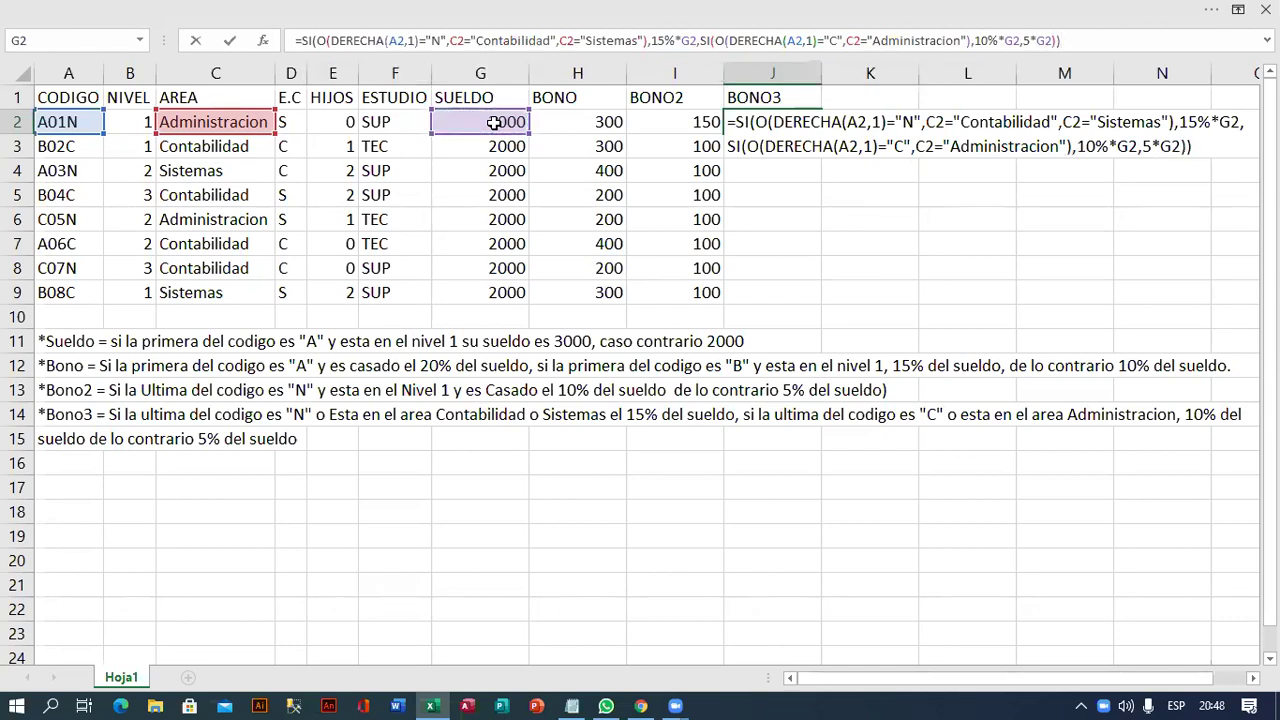
{"action": "left_click", "coordinate": [1192, 147]}
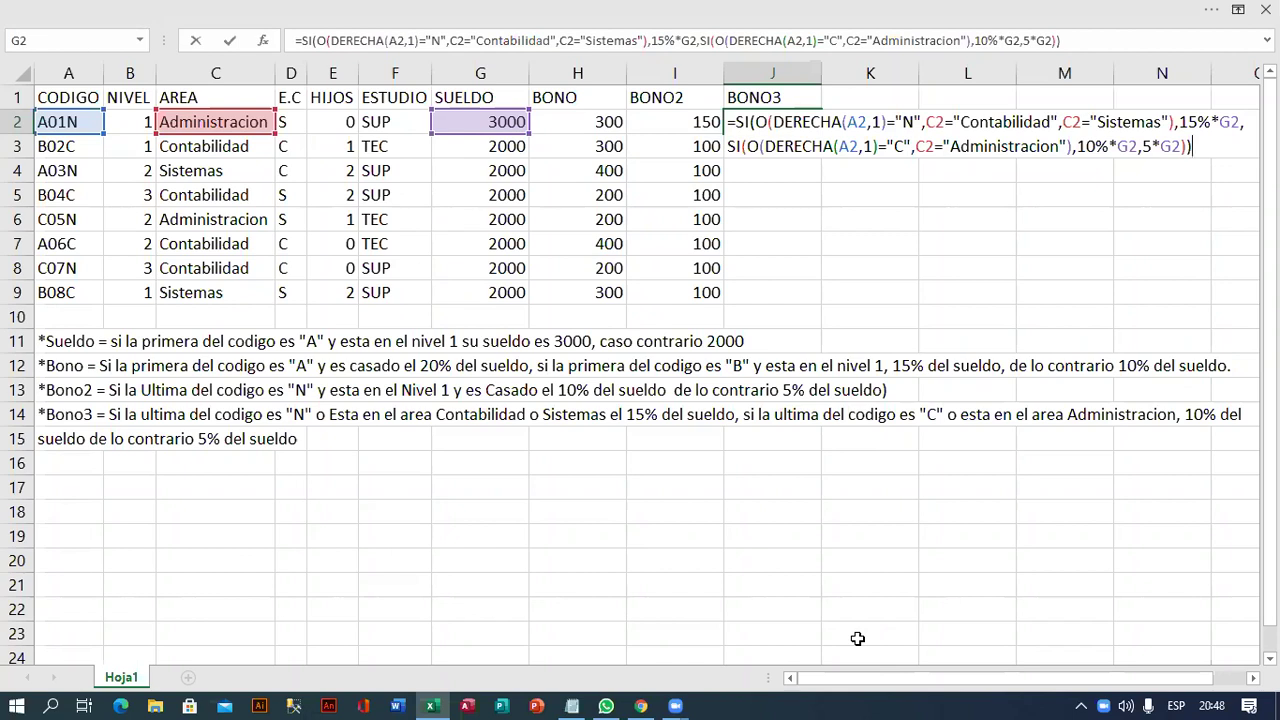
{"action": "key", "text": "Return"}
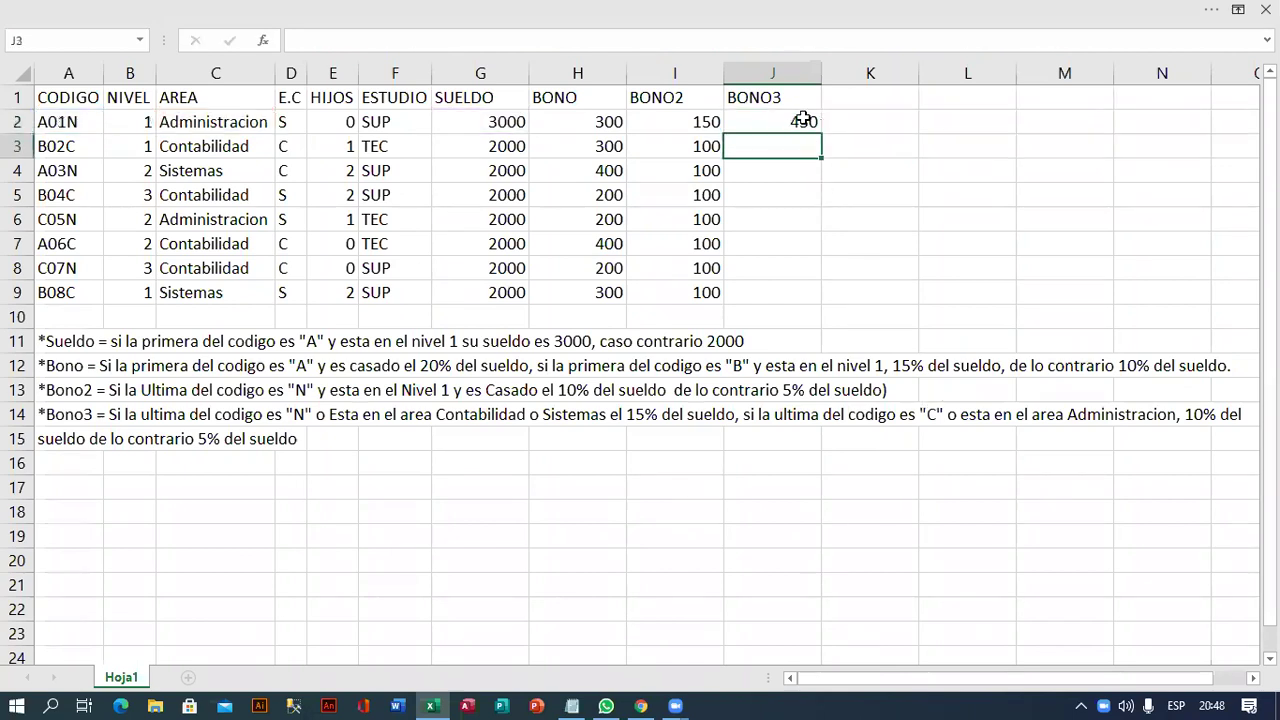
Copy J2's formula down through J9, then label K1 'T.BONOS' and L1 'DESC1'.
{"action": "left_click", "coordinate": [803, 121]}
{"action": "left_click_drag", "start_coordinate": [821, 133], "coordinate": [818, 300]}
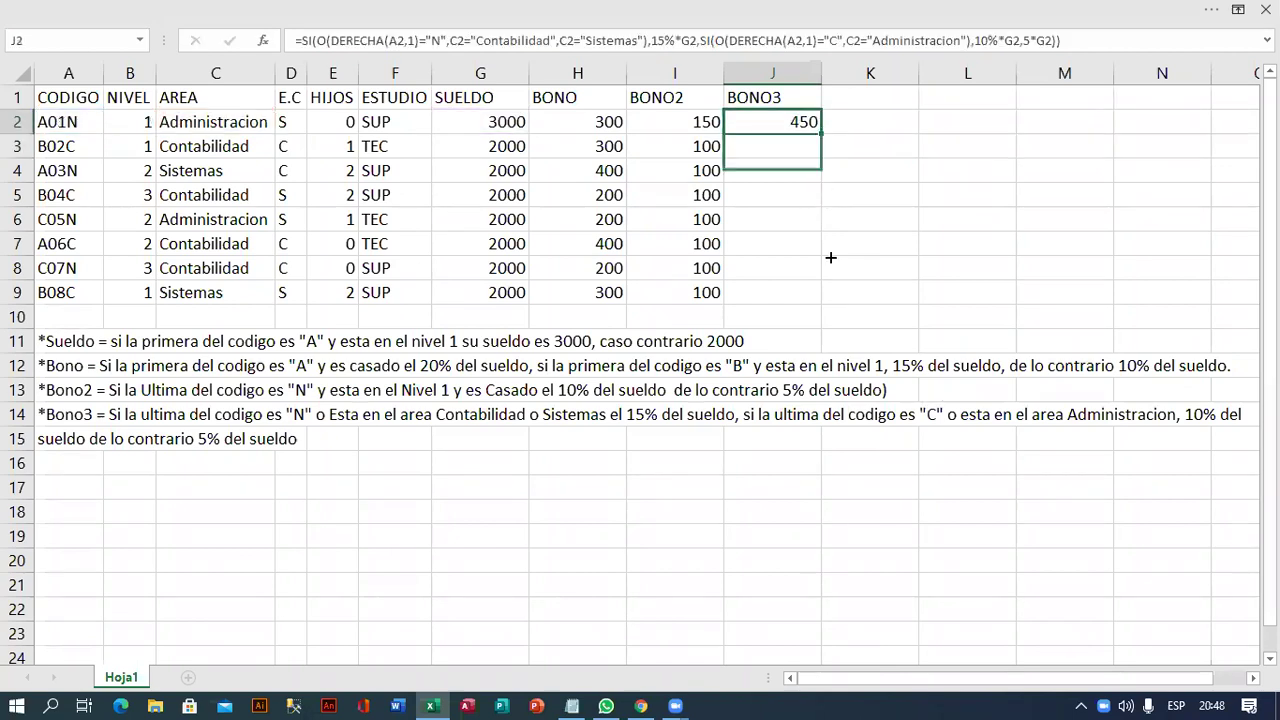
{"action": "left_click", "coordinate": [845, 100]}
{"action": "type", "text": "T"}
{"action": "type", "text": "BONOS"}
{"action": "key", "text": "Return"}
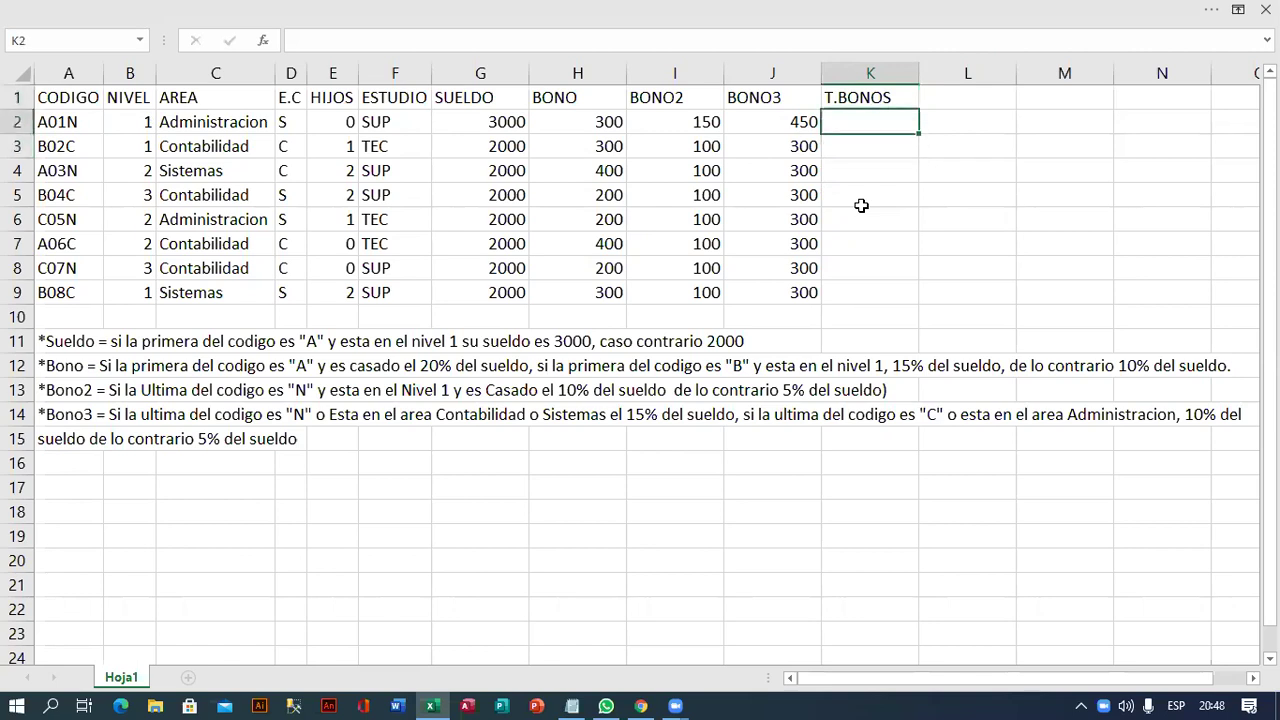
{"action": "key", "text": "Up"}
{"action": "key", "text": "Right"}
{"action": "type", "text": "DESC1"}
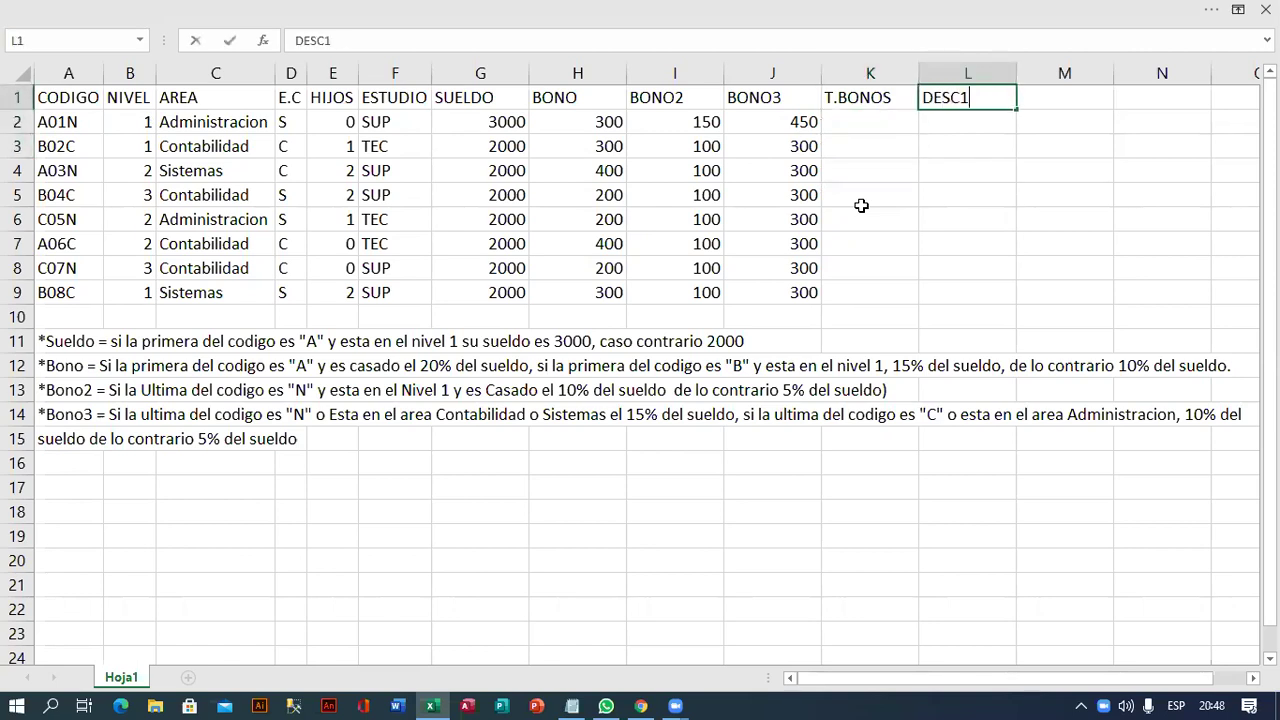
{"action": "key", "text": "Return"}
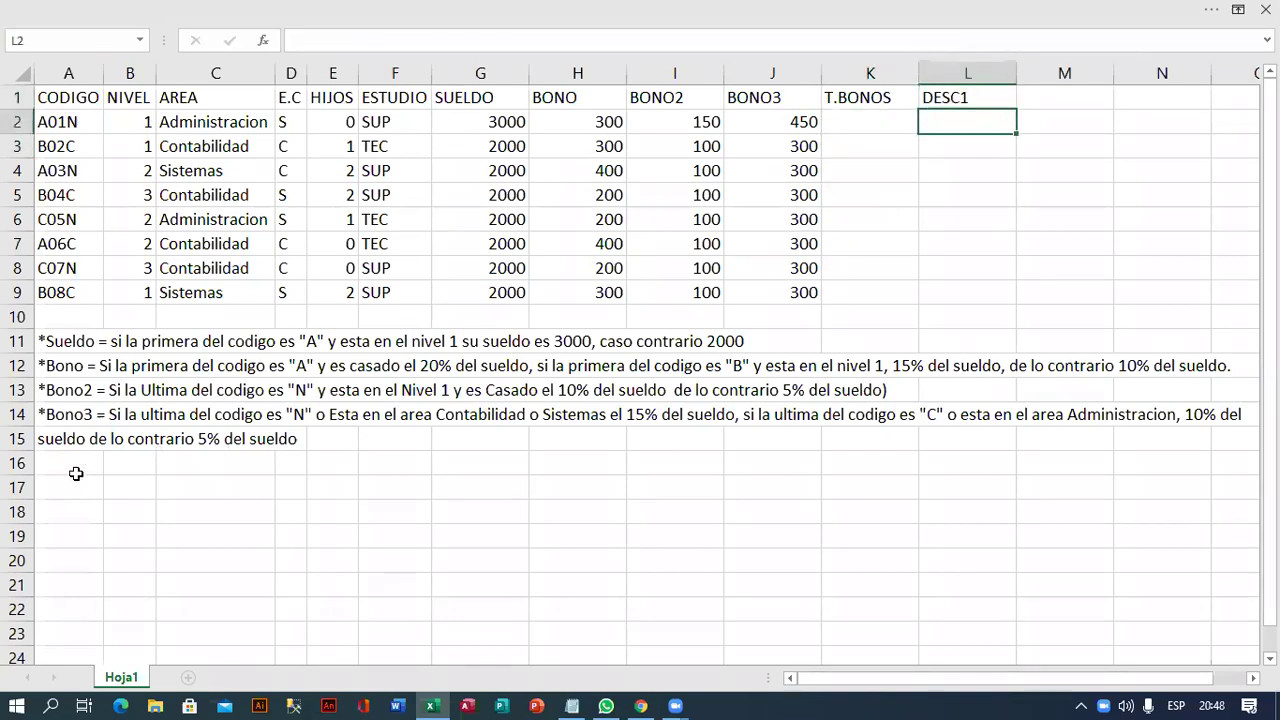
Enter 'T. Bono= Suma de los tres bonos' in A16 and begin the Desc1 rule in A17.
{"action": "left_click", "coordinate": [77, 472]}
{"action": "type", "text": "t"}
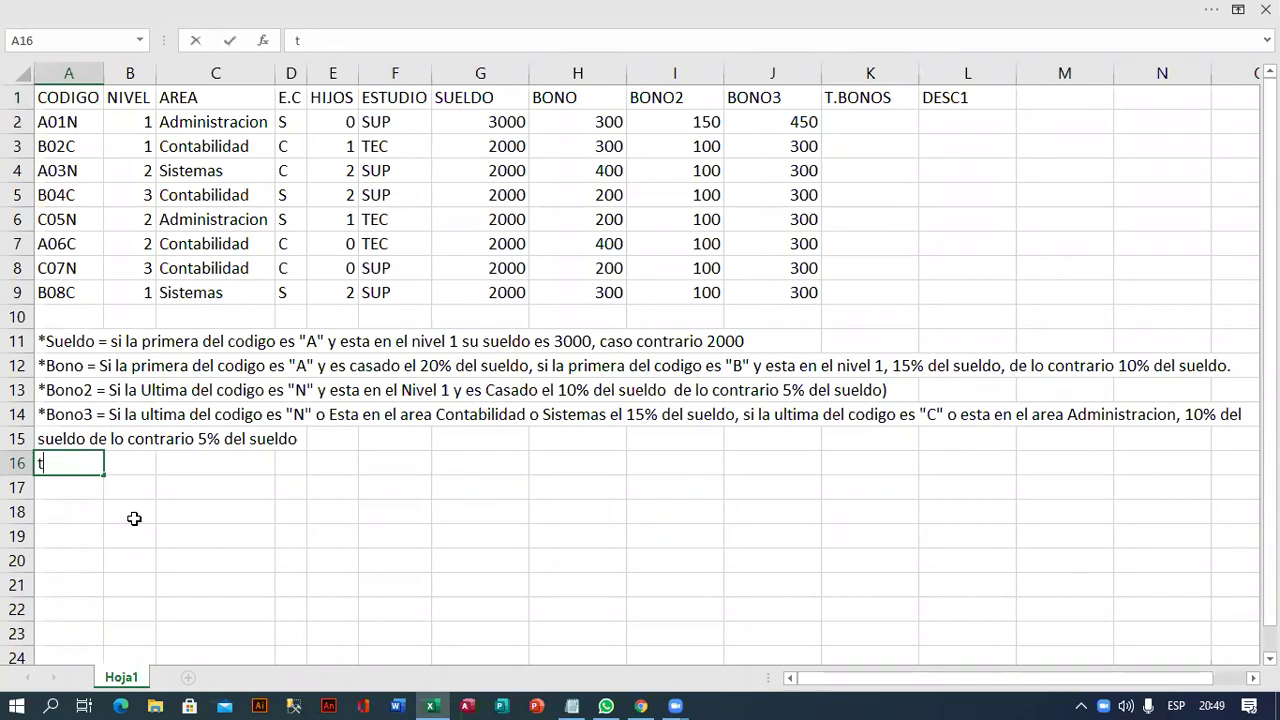
{"action": "key", "text": "BackSpace"}
{"action": "type", "text": "T. Bono"}
{"action": "type", "text": "= Suma de los tres bonos"}
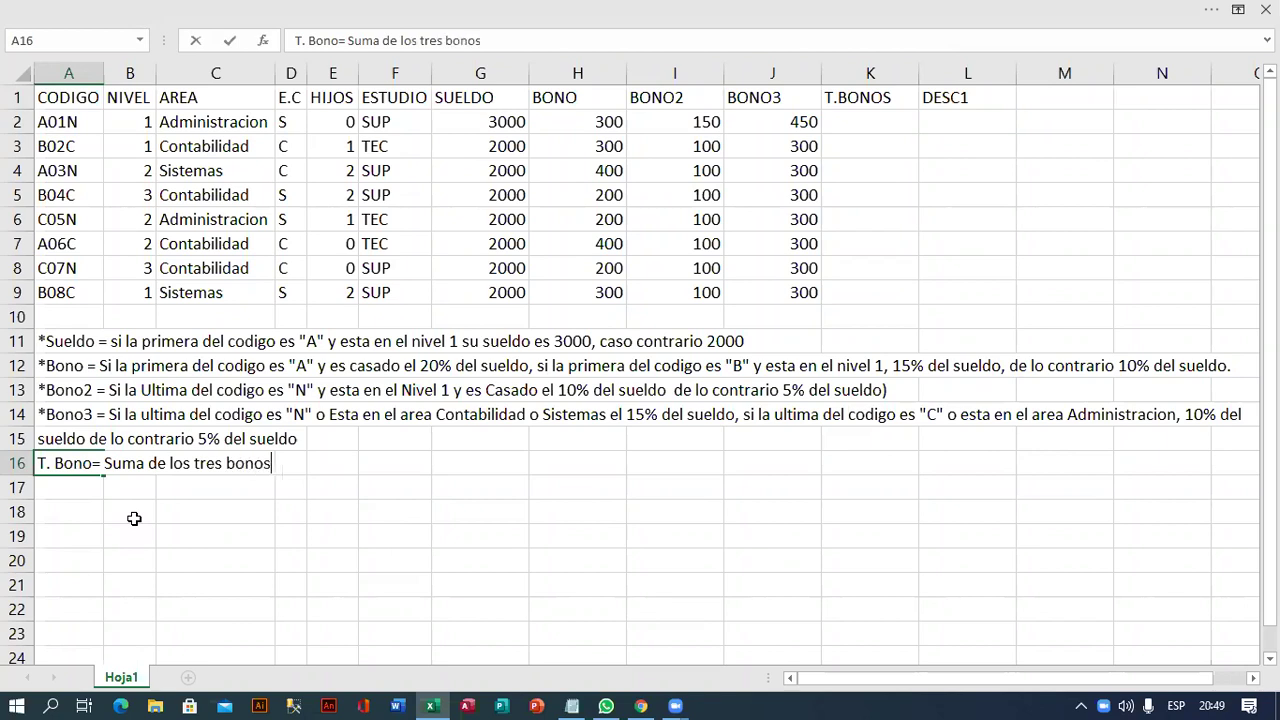
{"action": "key", "text": "Return"}
{"action": "type", "text": "Desc1 = Si "}
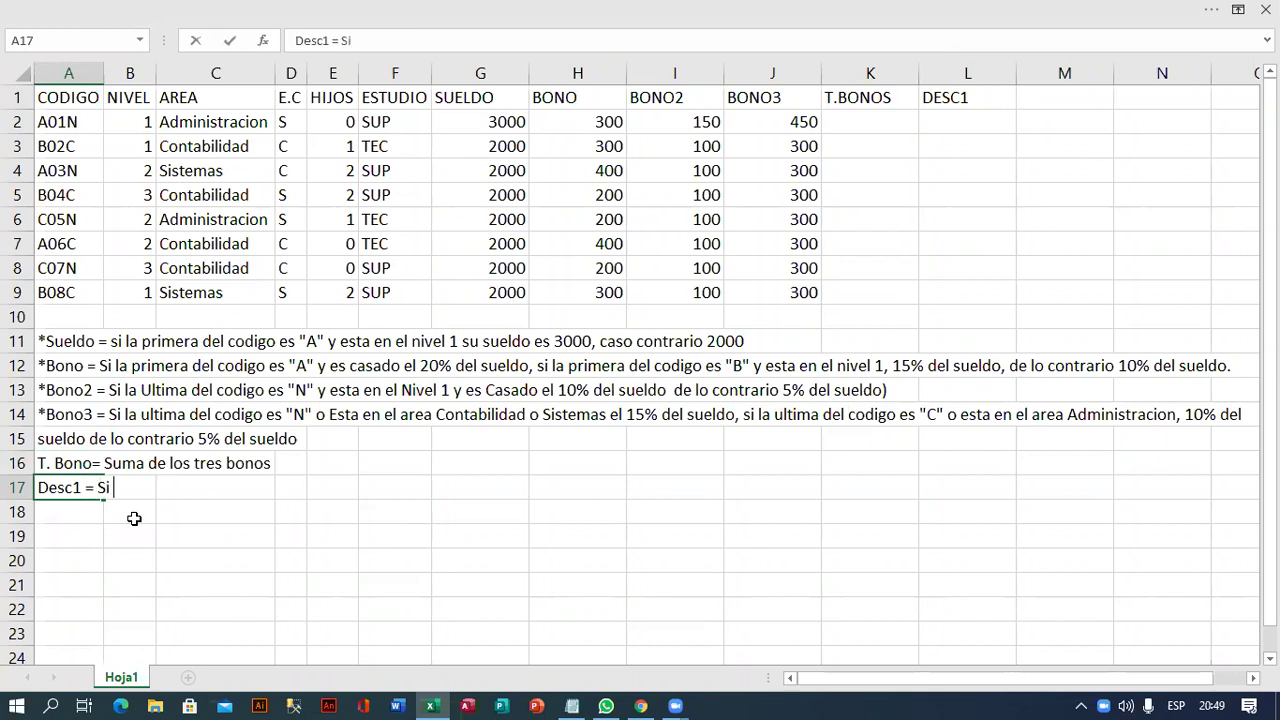
{"action": "type", "text": "esta en el Area "}
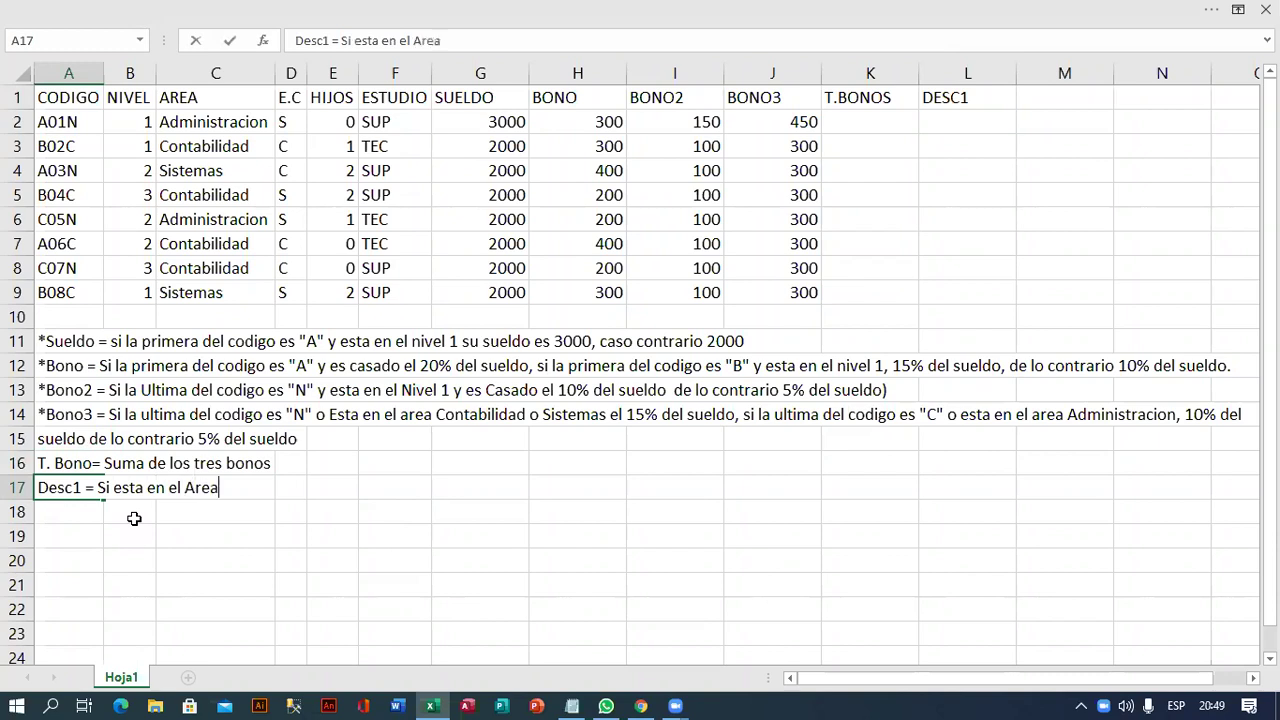
{"action": "type", "text": "\"Administracion\" y"}
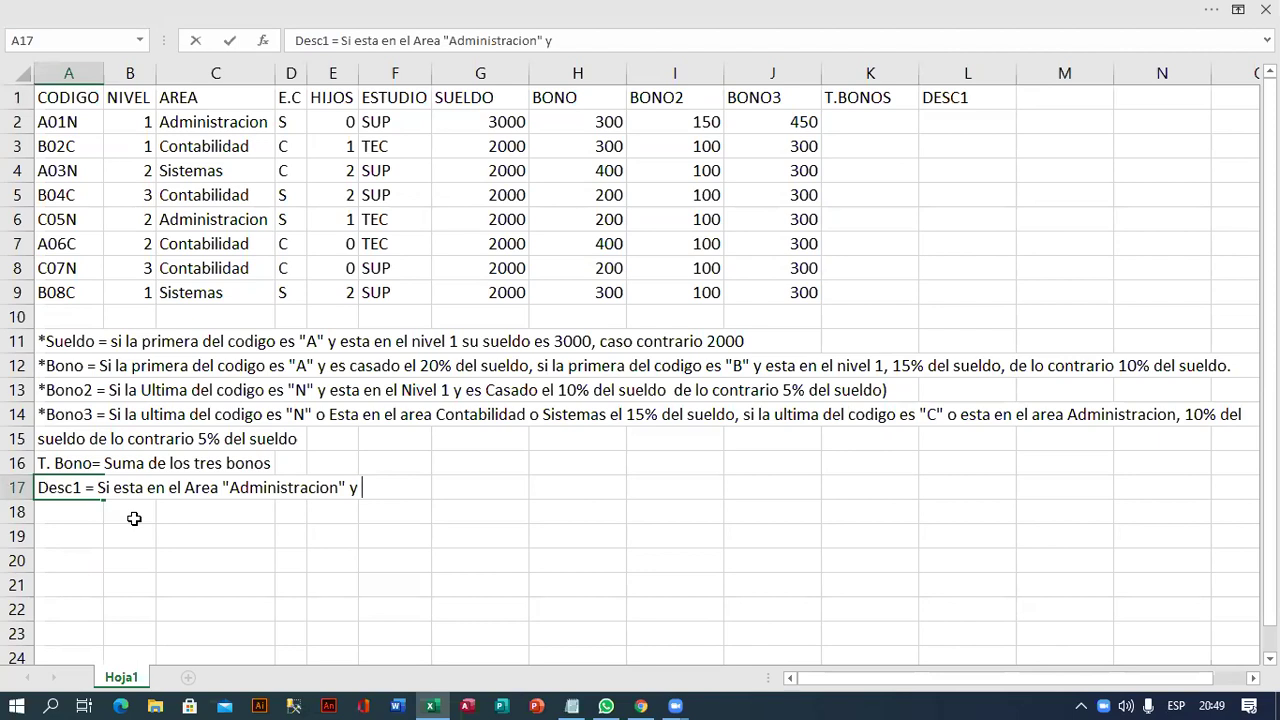
{"action": "type", "text": " tiene Hijos"}
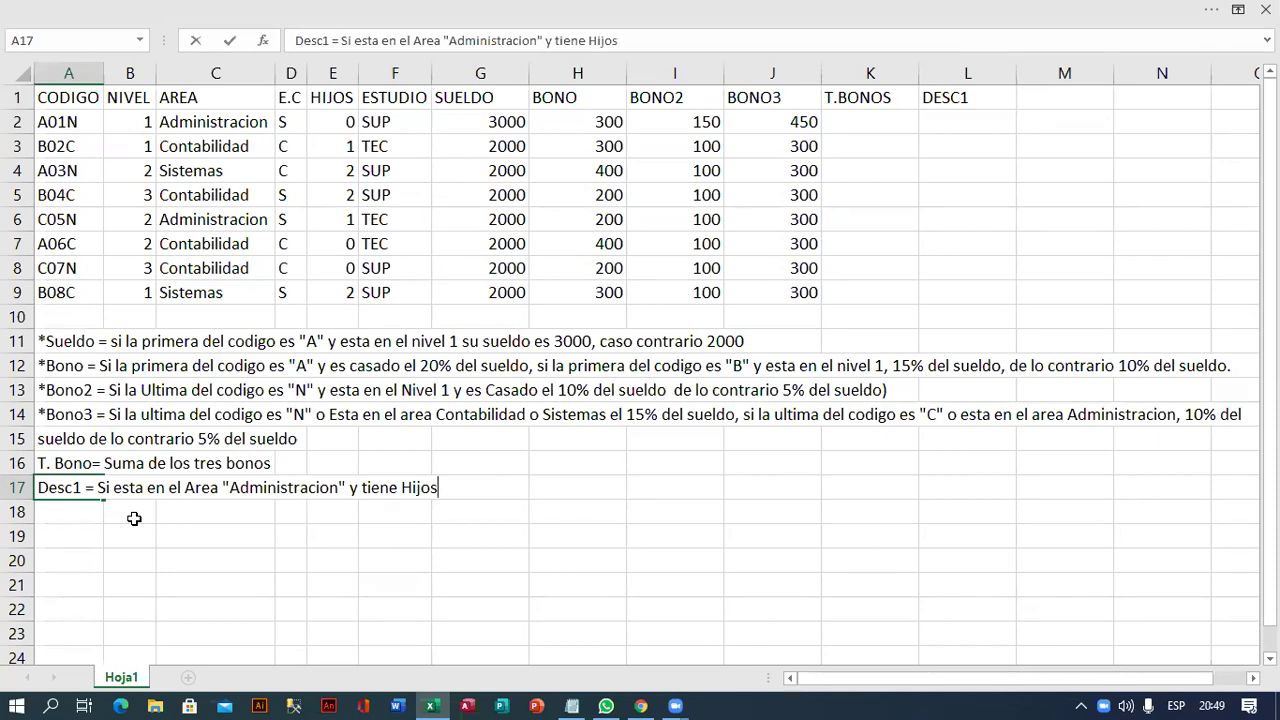
Finish the Desc1 rule with 13%, 10% and 7% of sueldo, correcting 'Adminostracion' to 'Administracion'.
{"action": "type", "text": ","}
{"action": "type", "text": " el13"}
{"action": "type", "text": "% de"}
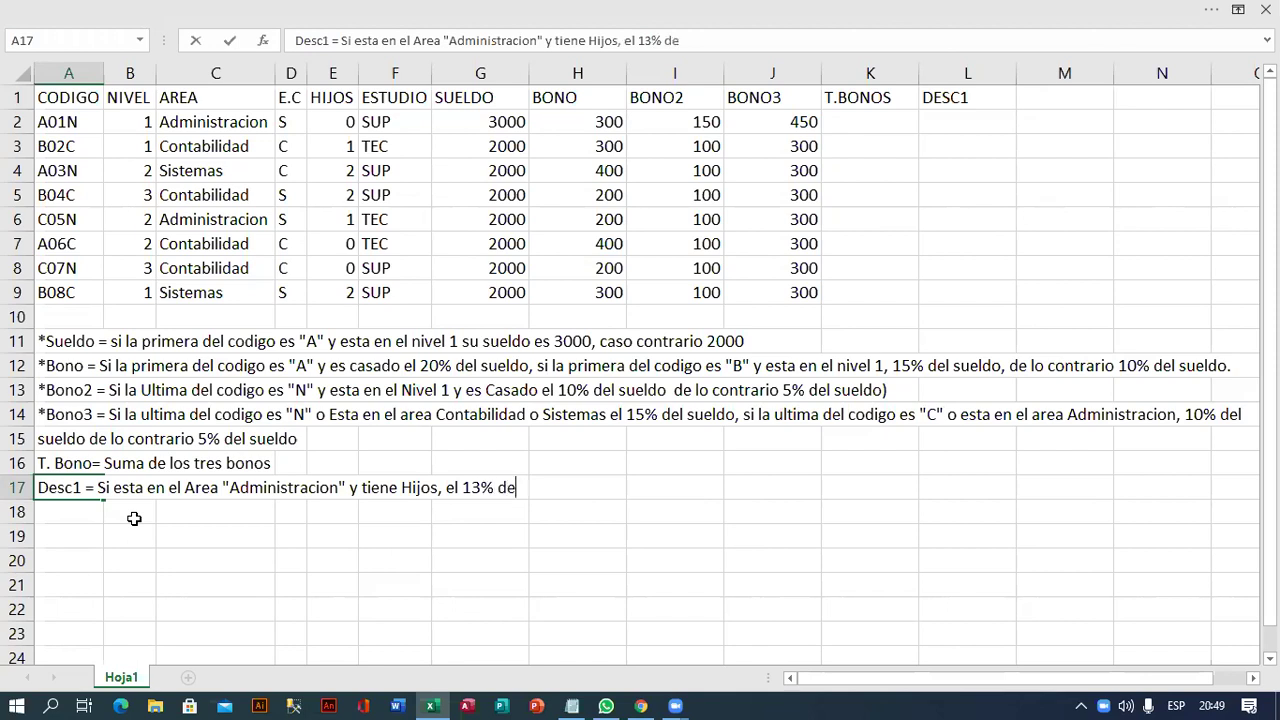
{"action": "type", "text": "l"}
{"action": "type", "text": " sueldo"}
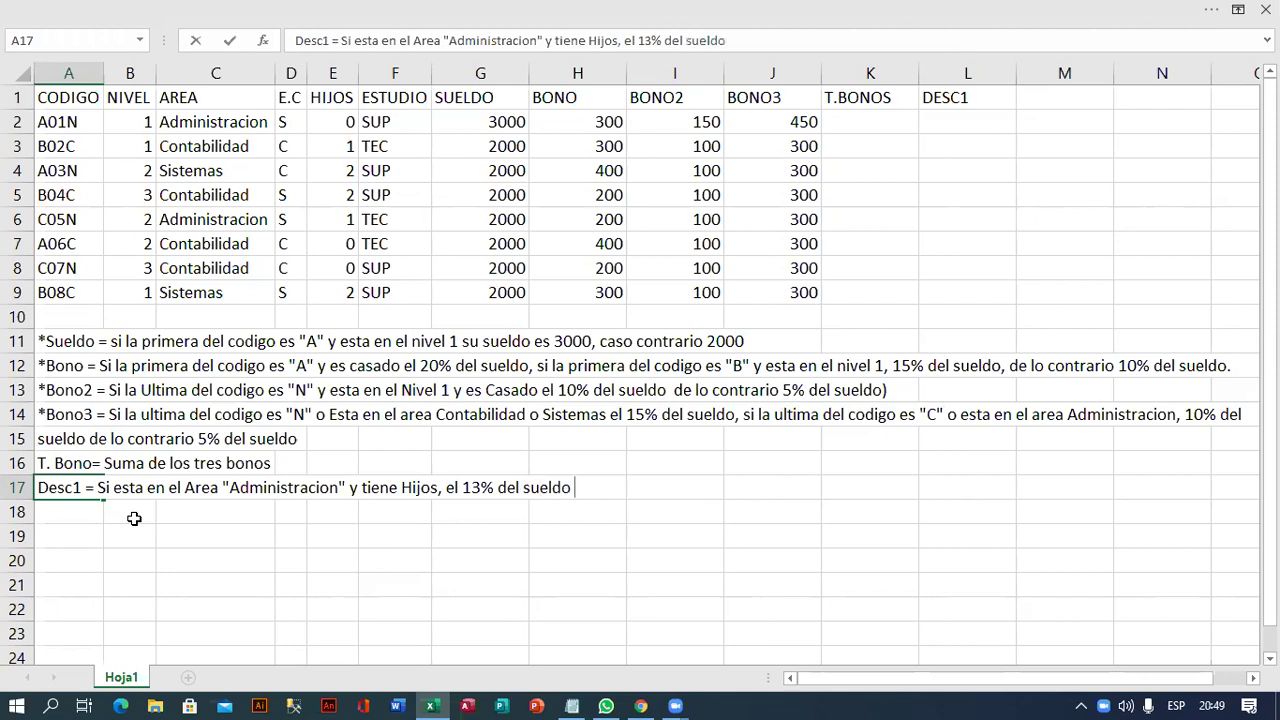
{"action": "type", "text": ", "}
{"action": "type", "text": "Si esta en el Area "}
{"action": "type", "text": "\"Adminostracion"}
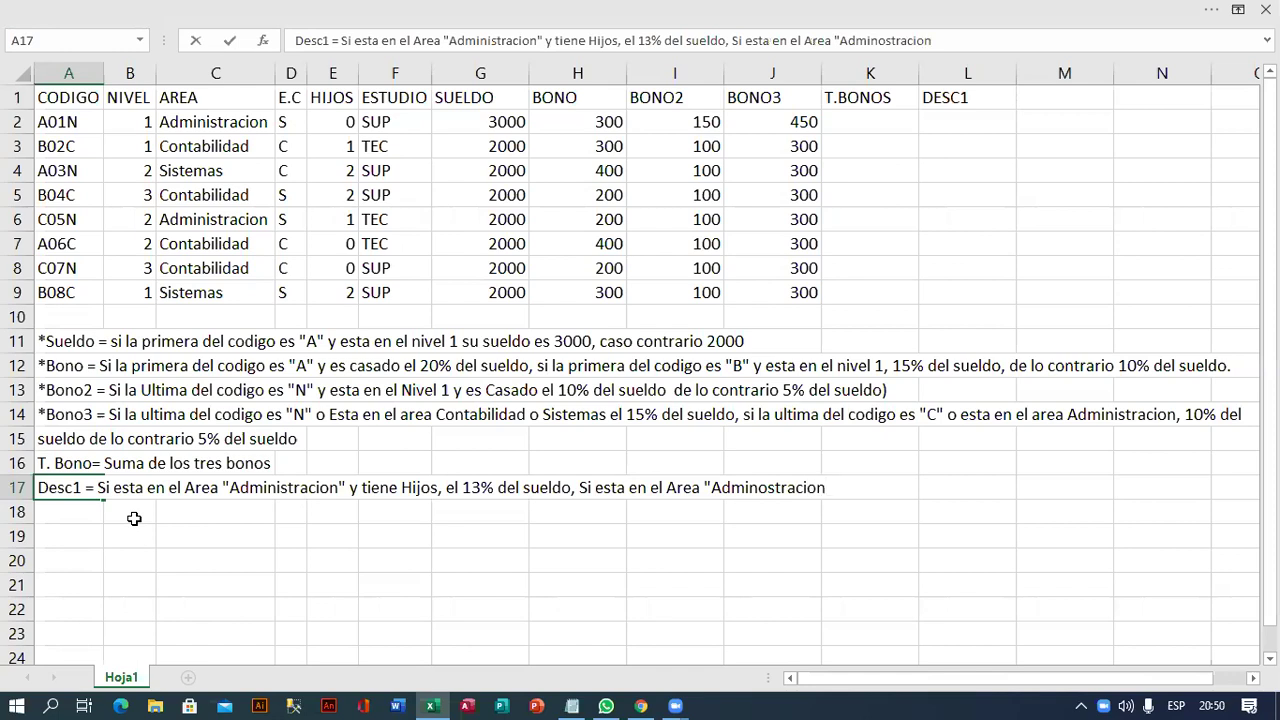
{"action": "type", "text": " y no tiene "}
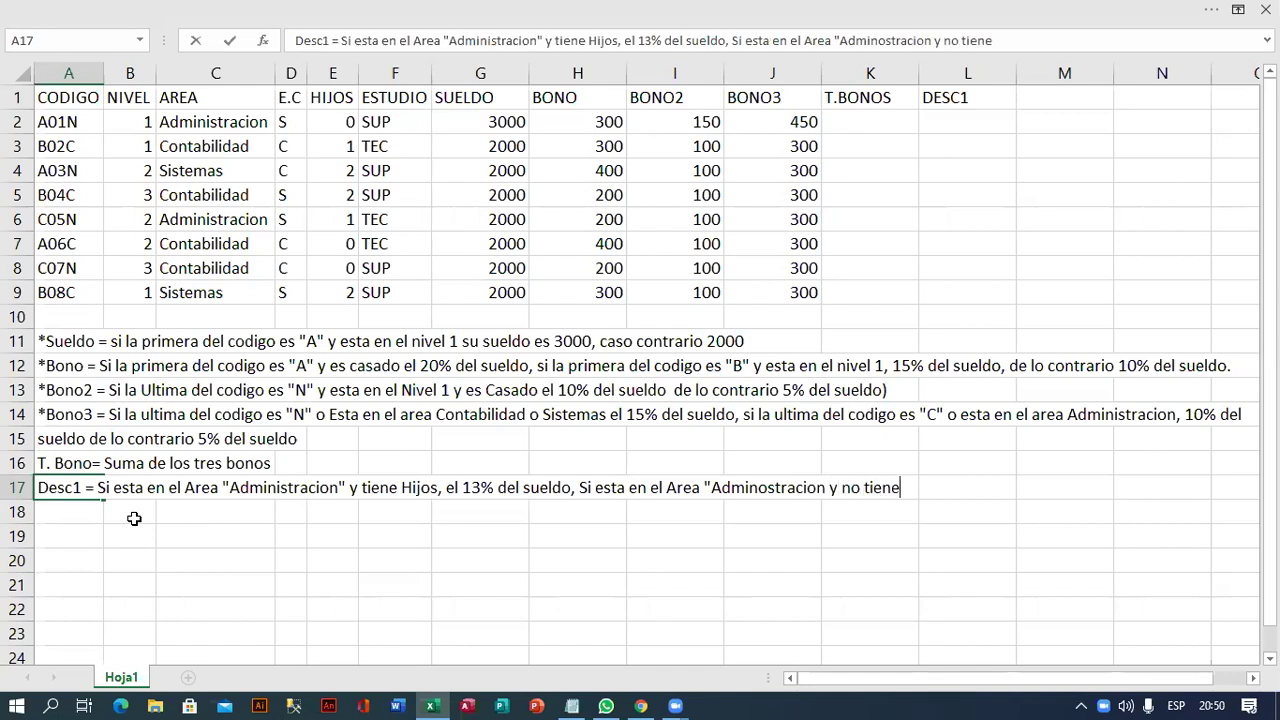
{"action": "type", "text": "hi"}
{"action": "key", "text": "BackSpace"}
{"action": "type", "text": "ijos"}
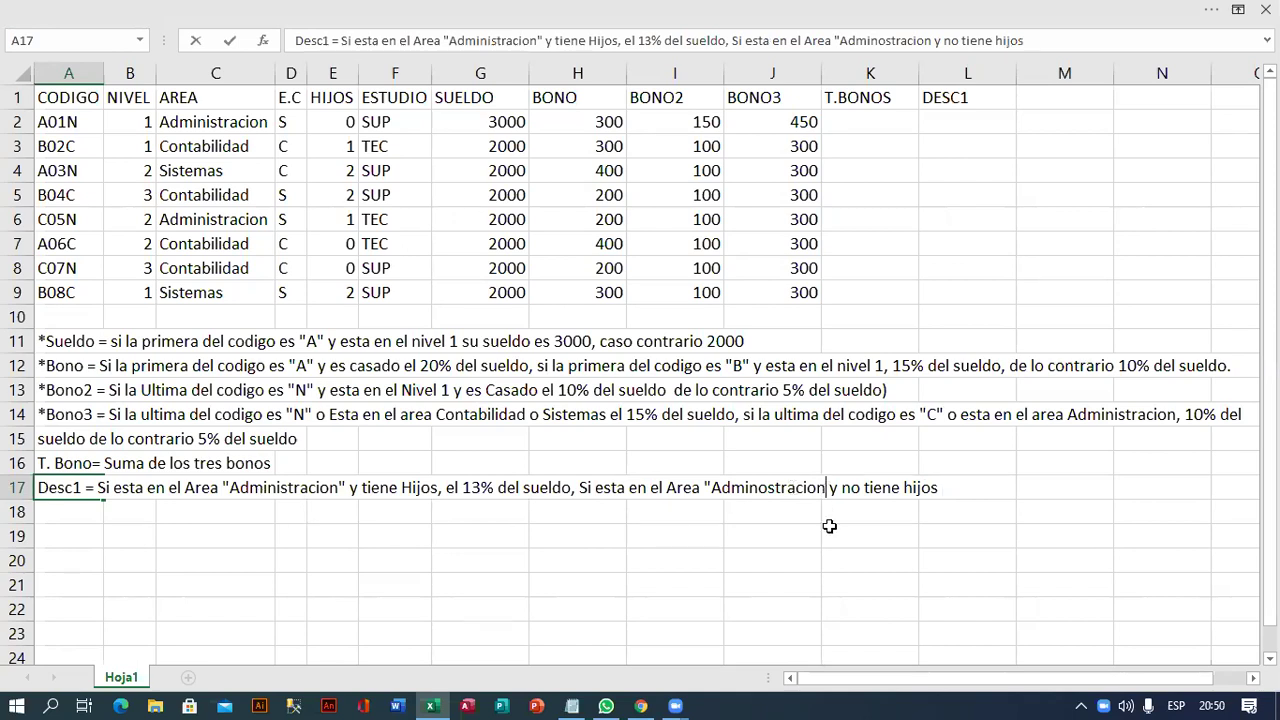
{"action": "type", "text": "\""}
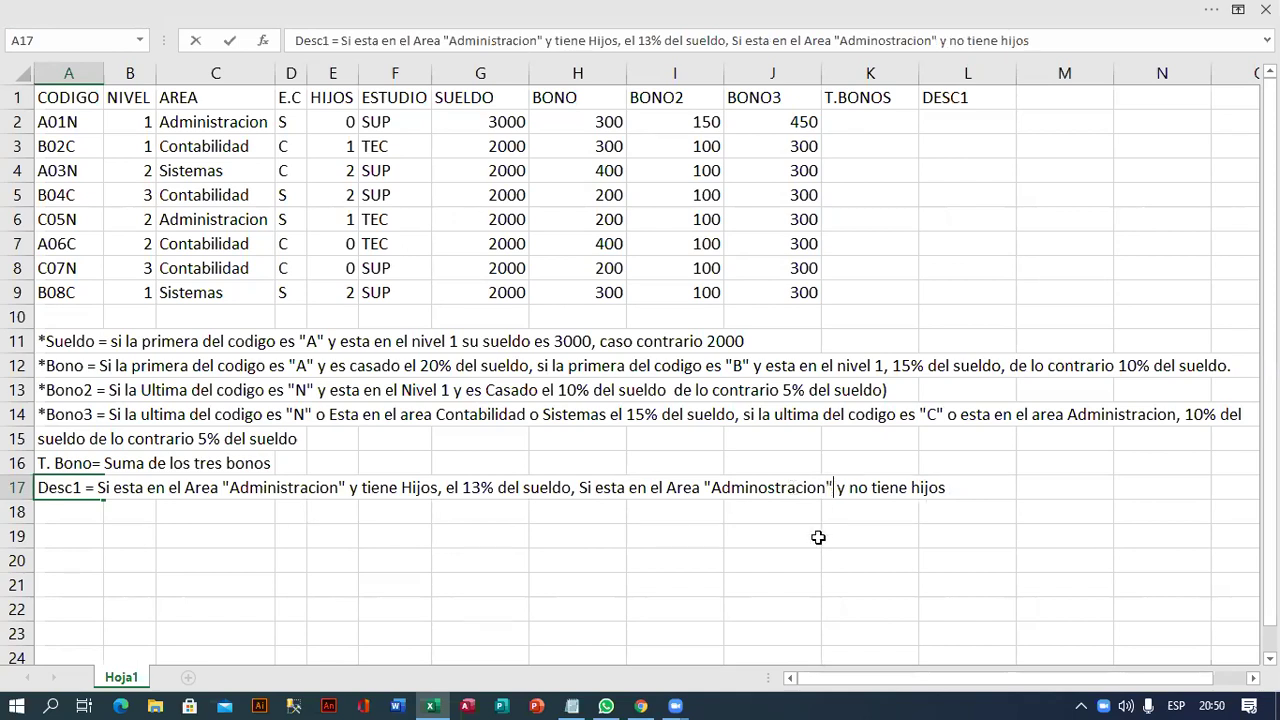
{"action": "left_click", "coordinate": [768, 487]}
{"action": "key", "text": "BackSpace"}
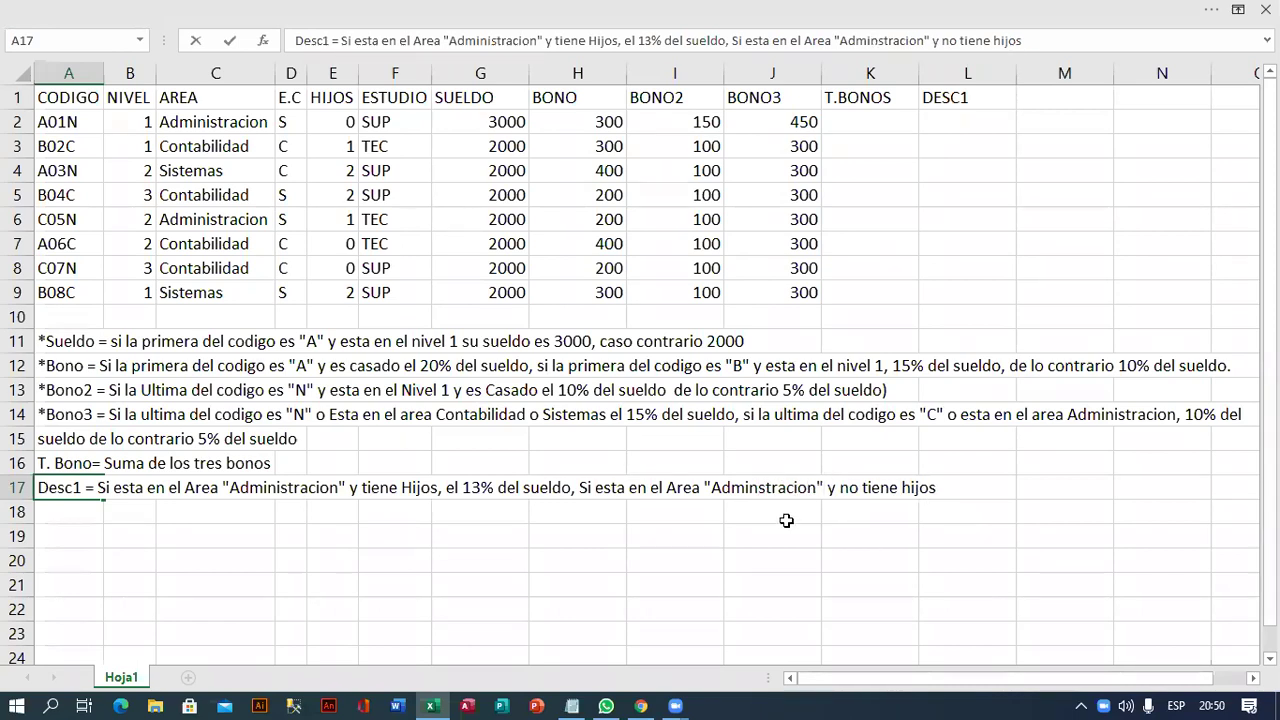
{"action": "type", "text": "i"}
{"action": "left_click", "coordinate": [976, 485]}
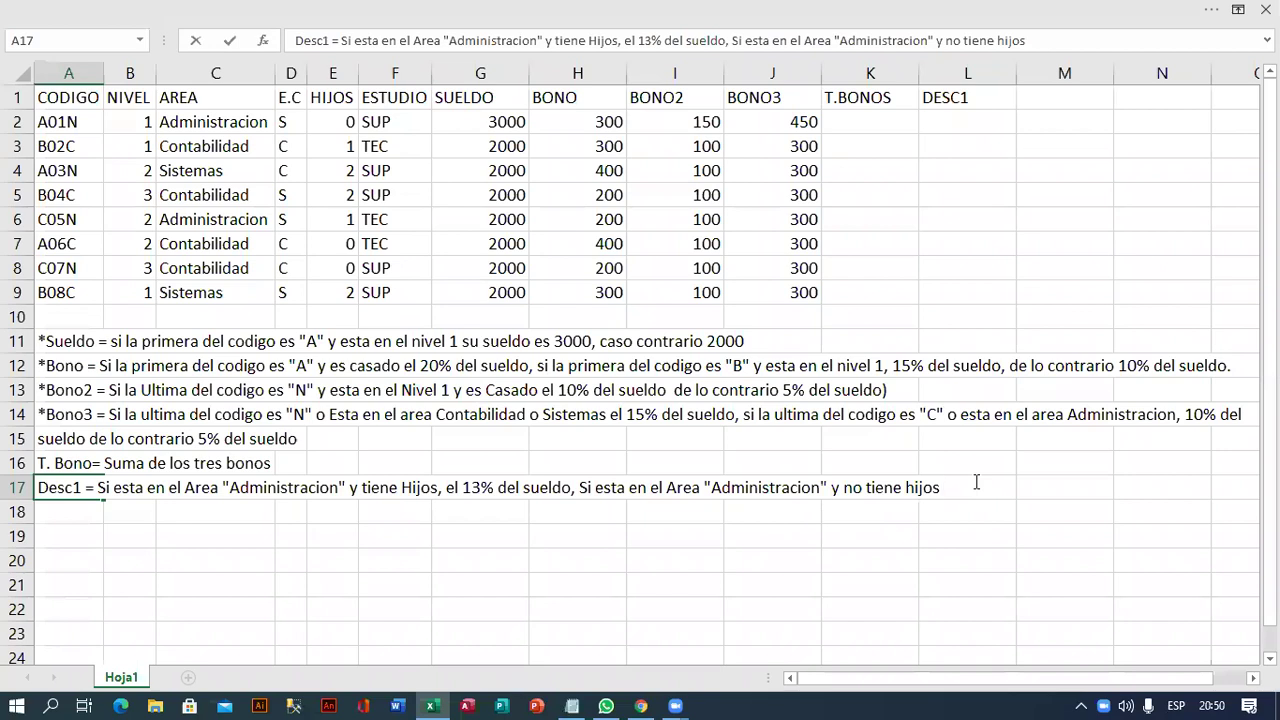
{"action": "type", "text": "el 10%, de lo contrario el 7% del sueldo"}
{"action": "key", "text": "Return"}
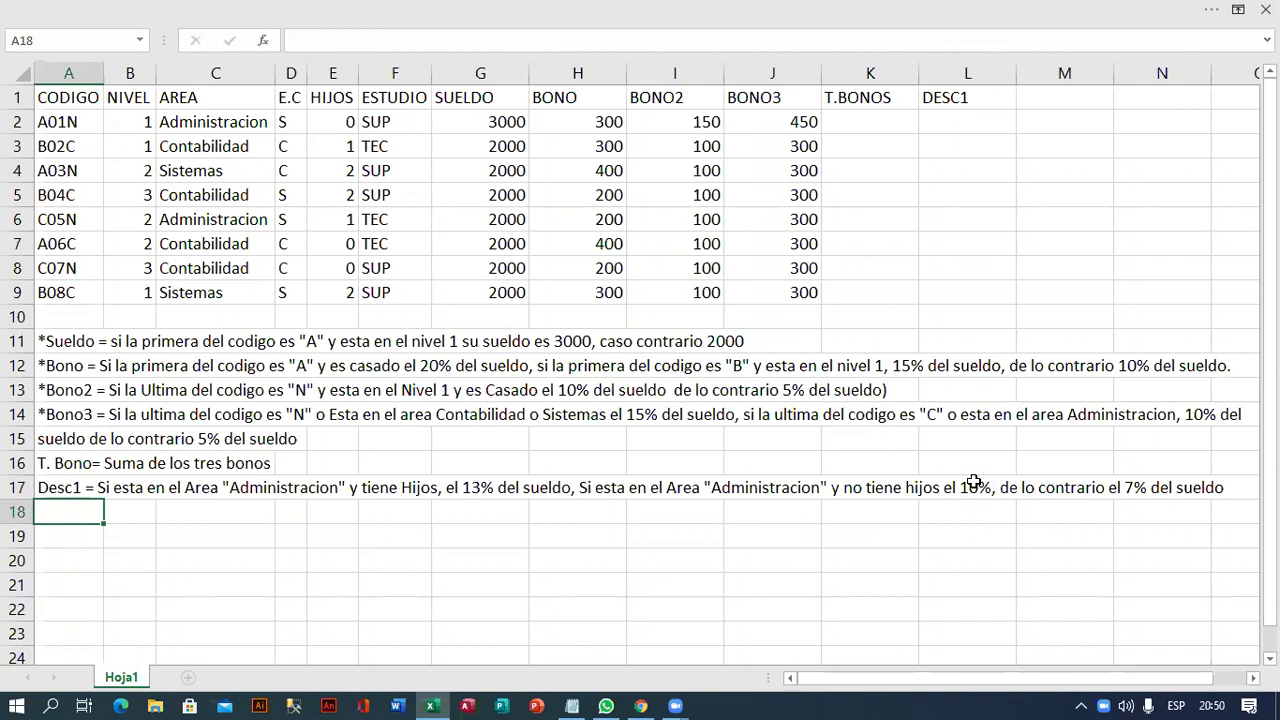
{"action": "left_click", "coordinate": [619, 694]}
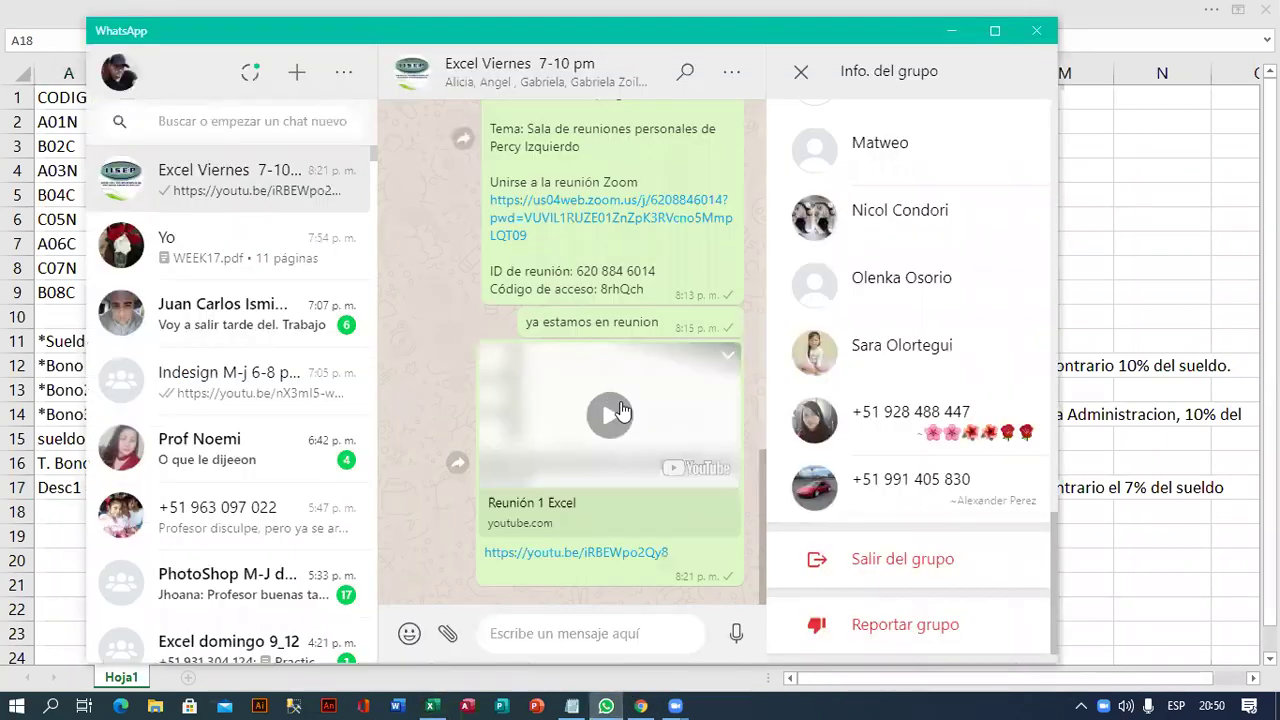
{"action": "scroll", "coordinate": [619, 410], "scroll_direction": "up", "scroll_amount": 2}
{"action": "scroll", "coordinate": [620, 410], "scroll_direction": "up", "scroll_amount": 3}
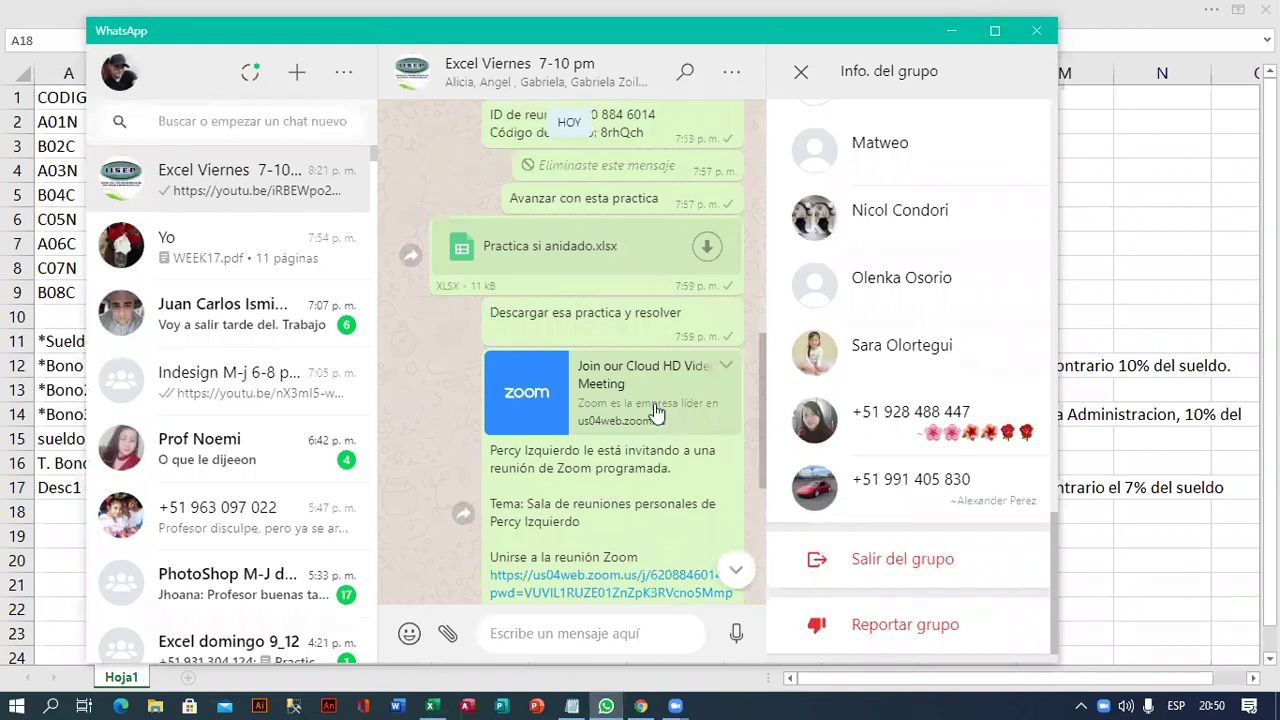
{"action": "scroll", "coordinate": [600, 445], "scroll_direction": "down", "scroll_amount": 5}
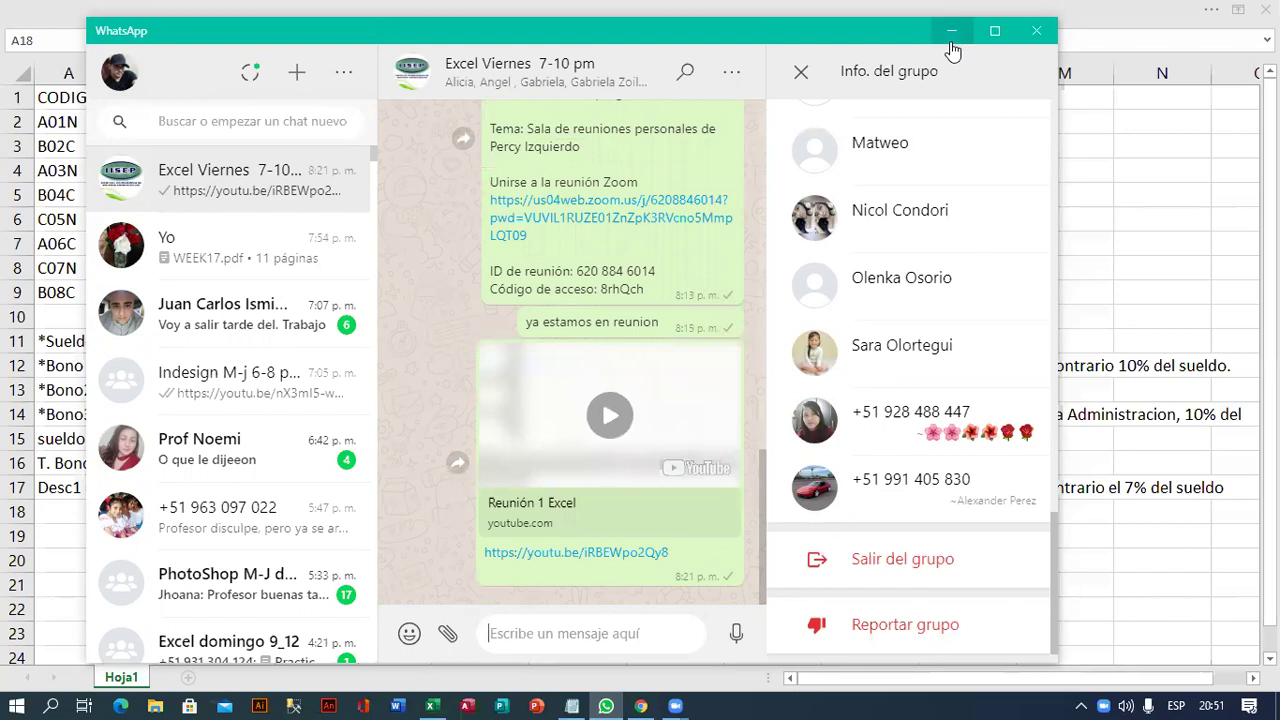
{"action": "left_click", "coordinate": [950, 40]}
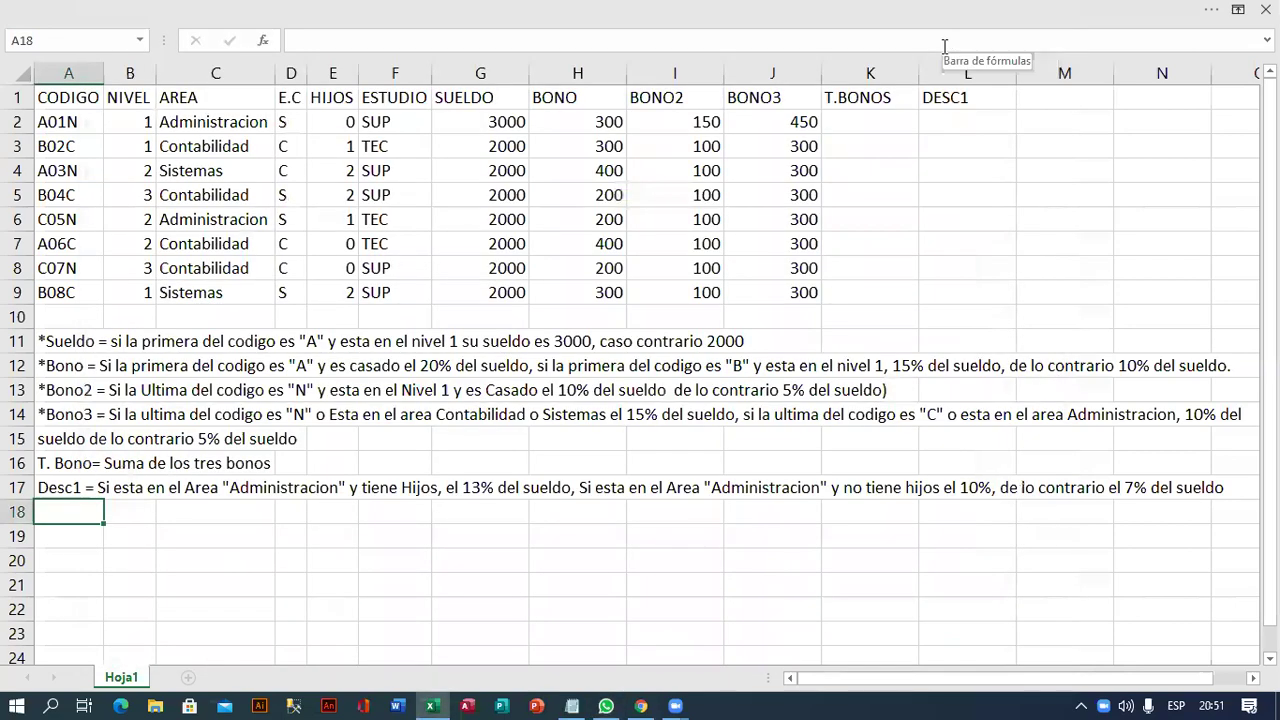